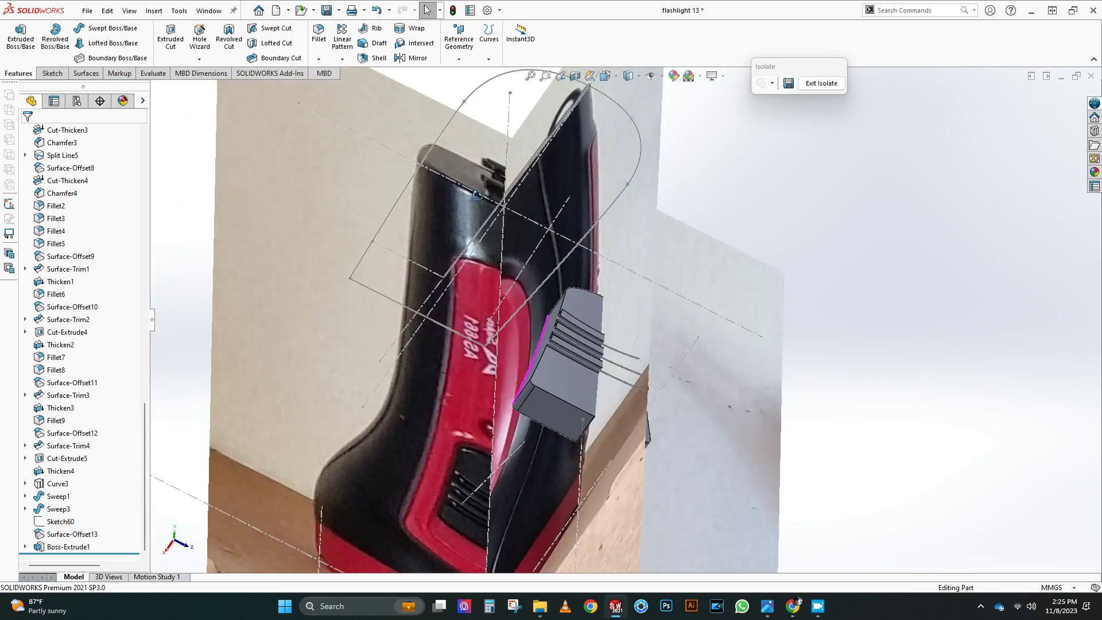
Exit the isolated view so the whole flashlight body is shown around the switch button
left_click(821, 83)
scroll(393, 175, "down", 5)
key("ctrl+3")
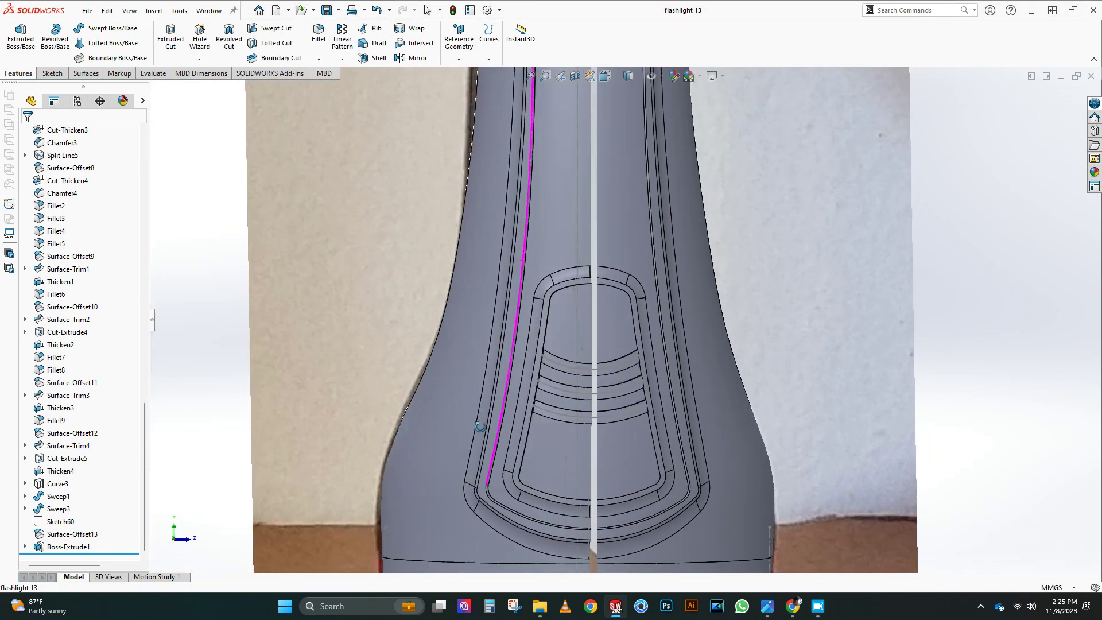
scroll(631, 389, "up", 1)
left_click(632, 393)
scroll(629, 345, "up", 3)
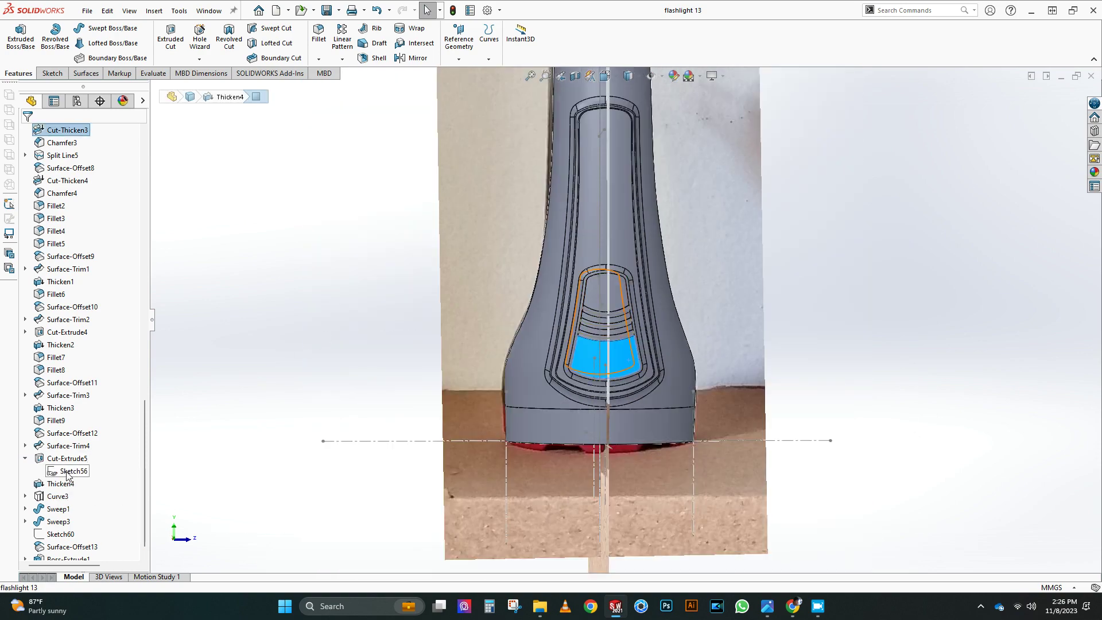
scroll(724, 403, "up", 1)
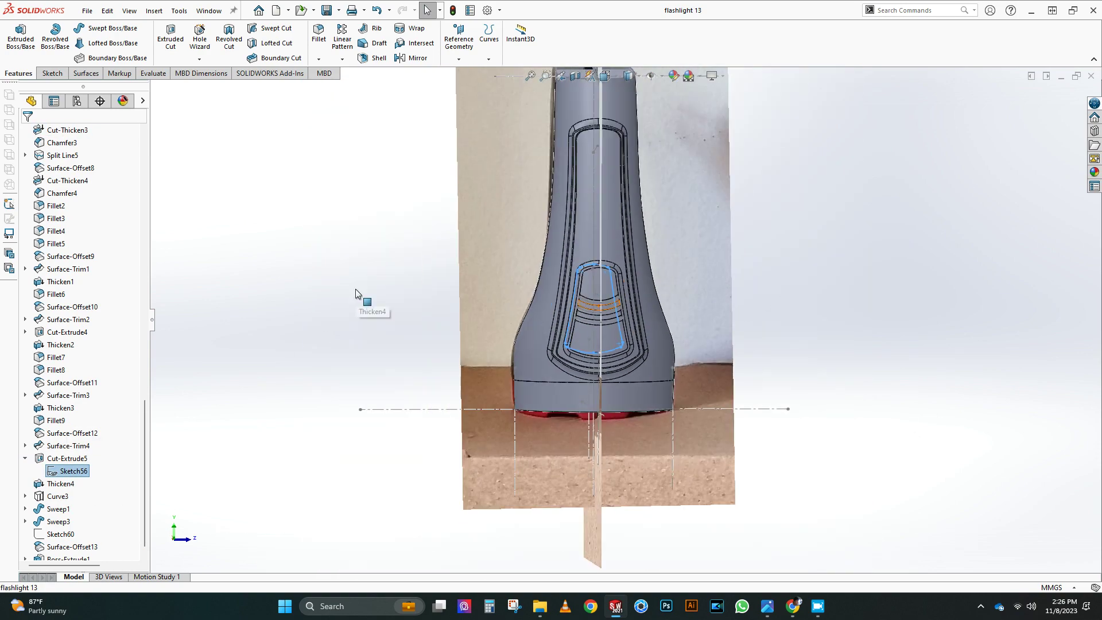
left_click(356, 288)
Display the model as wireframe over the reference photo in the Left view
left_click(605, 76)
left_click(629, 76)
left_click(628, 151)
scroll(677, 291, "down", 1)
scroll(679, 295, "down", 2)
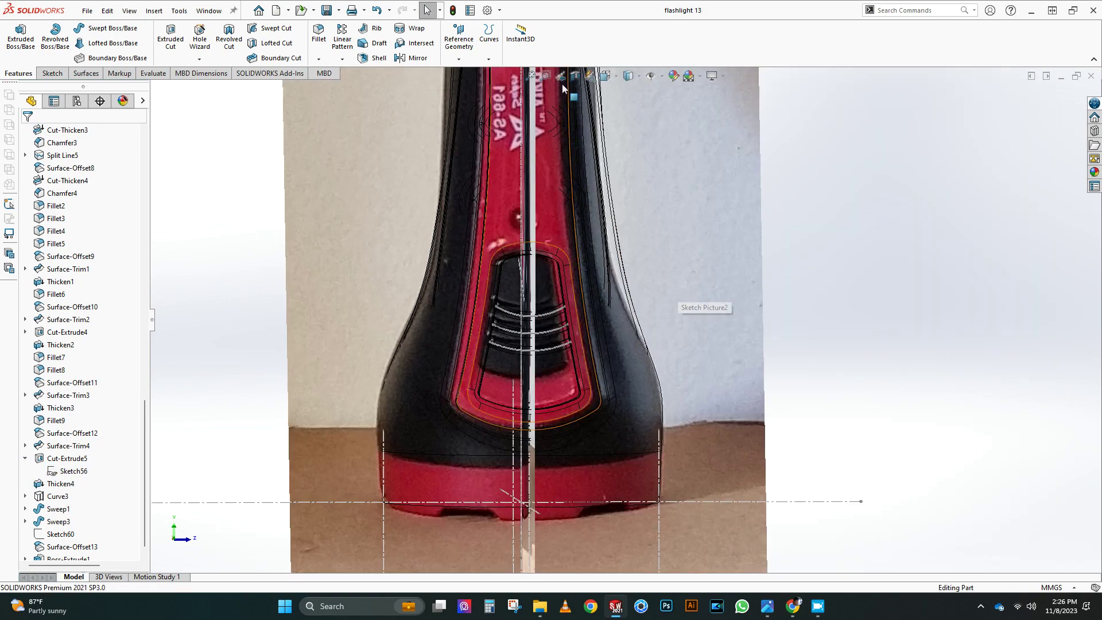
scroll(680, 312, "up", 3)
key("ctrl+space")
left_click(537, 366)
scroll(550, 341, "down", 3)
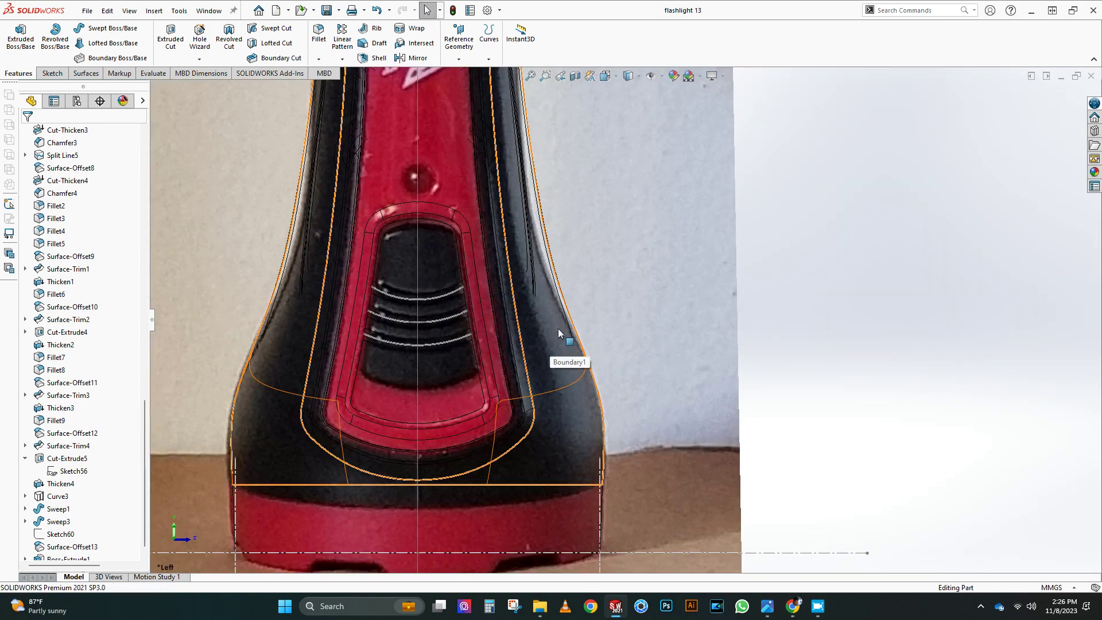
scroll(425, 333, "up", 4)
scroll(577, 329, "down", 5)
Start a sketch on the Right Plane and offset the lowest grip arc of the switch button downward by 7.5 mm
left_click_drag(143, 424, 142, 156)
left_click(63, 281)
left_click(73, 258)
left_click(605, 76)
left_click(537, 366)
scroll(555, 341, "down", 4)
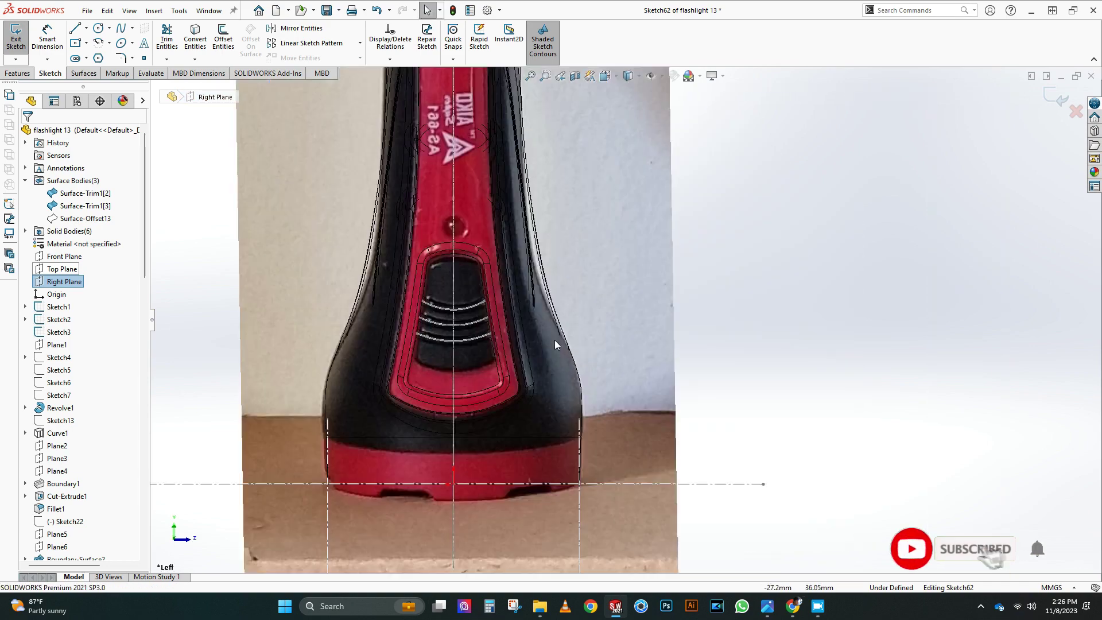
scroll(554, 340, "down", 2)
left_click(223, 39)
left_click(409, 342)
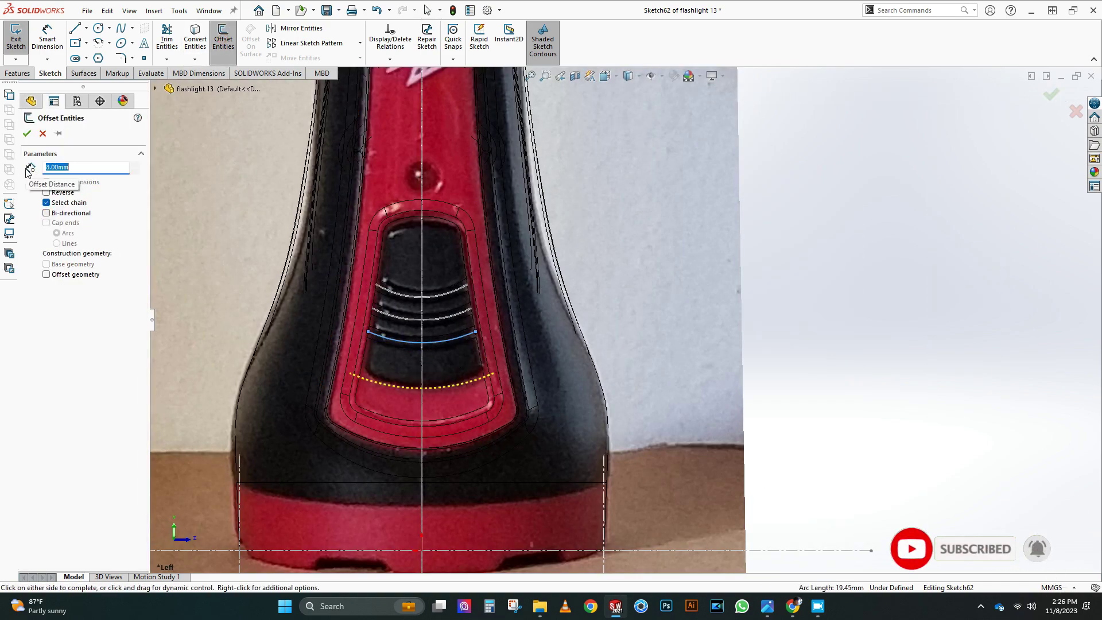
left_click(27, 133)
Close the profile below the offset arc with two slanted side lines and a straight base line
left_click(76, 28)
left_click(352, 371)
left_click(331, 438)
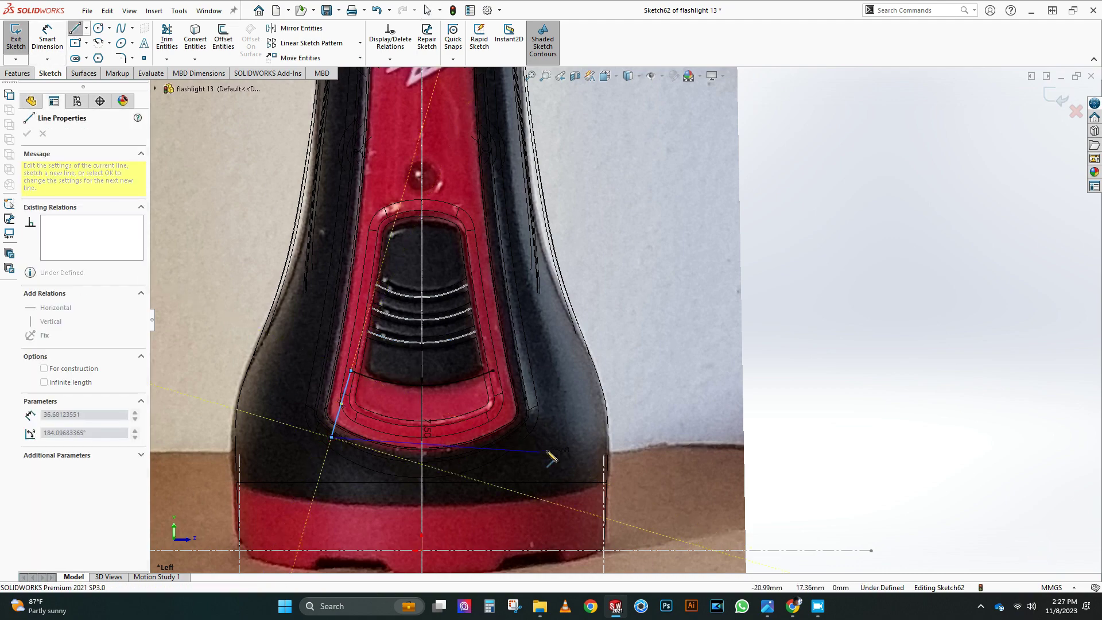
left_click(492, 371)
right_click(511, 373)
left_click(563, 135)
Display the model shaded with edges and cut-extrude the closed profile Through All from the lower part of the switch button
left_click(628, 76)
left_click(629, 91)
scroll(443, 386, "down", 1)
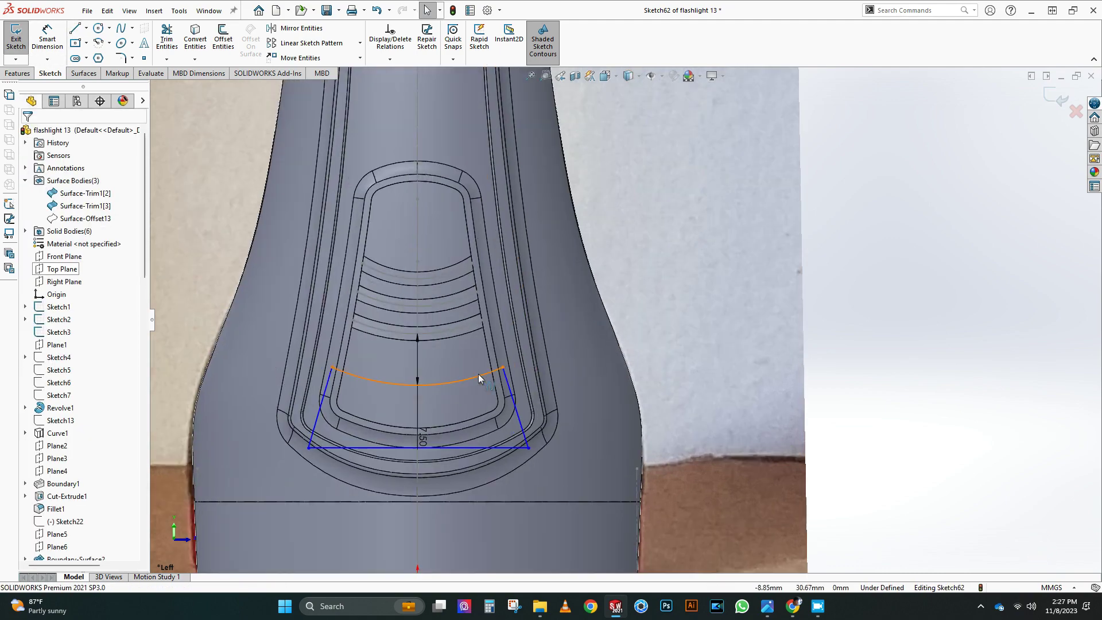
left_click(18, 73)
left_click(171, 39)
middle_click_drag(482, 276, 302, 293)
left_click(75, 203)
left_click(68, 219)
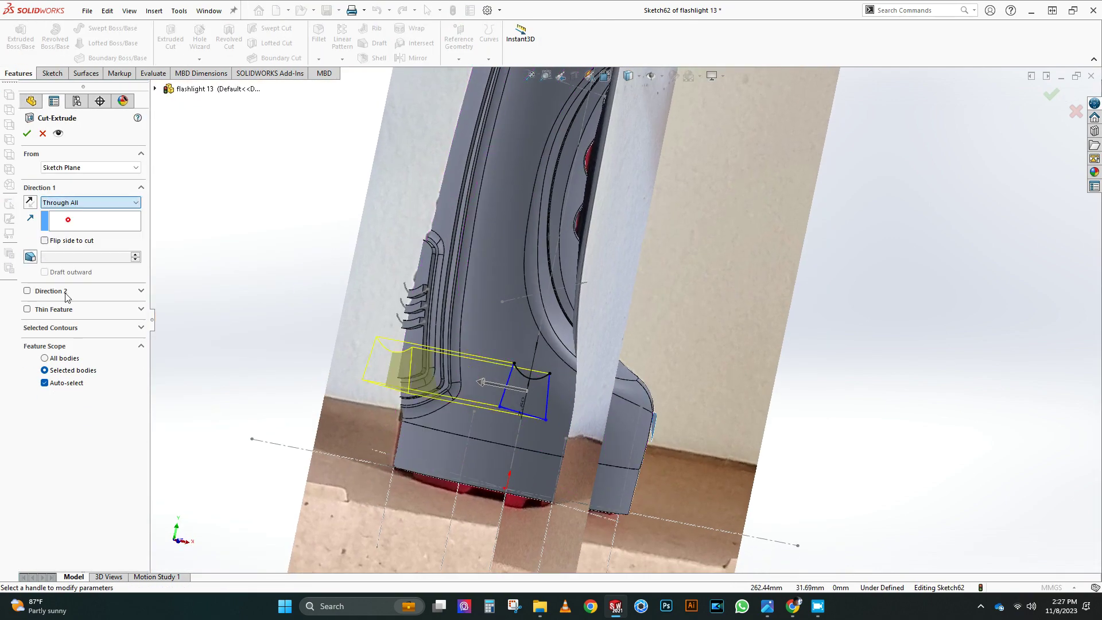
middle_click_drag(492, 360, 625, 344)
Switch to wireframe display and fillet the two lower corner edges of the cut switch button
left_click(629, 76)
left_click(630, 161)
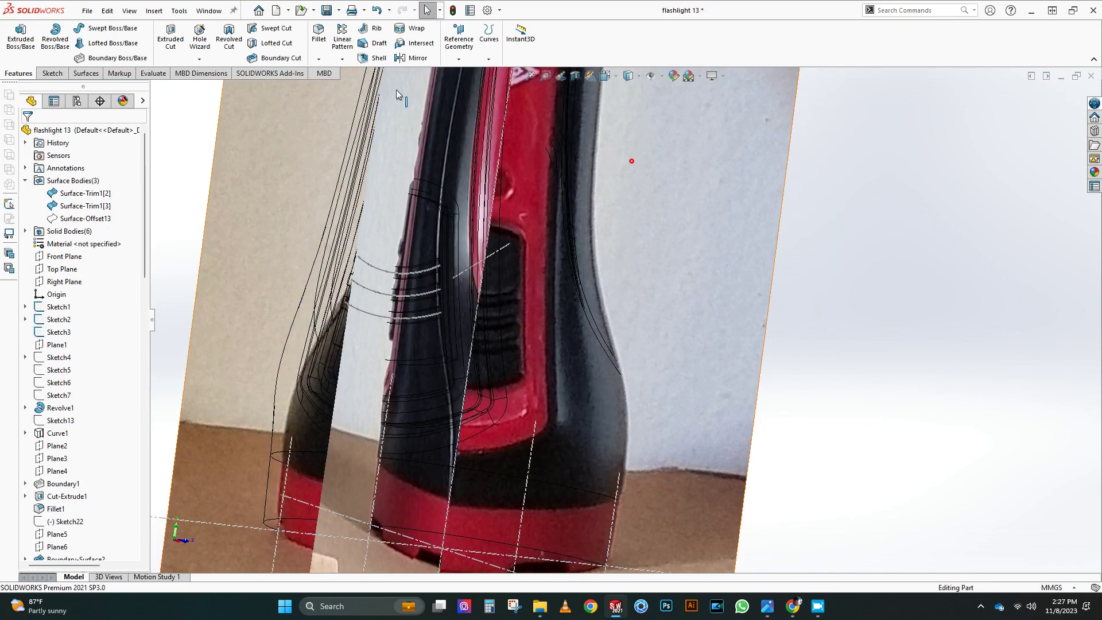
left_click(318, 35)
scroll(497, 383, "down", 4)
left_click(497, 383)
scroll(497, 368, "up", 3)
middle_click_drag(425, 292, 551, 293)
scroll(425, 287, "down", 4)
left_click(424, 287)
scroll(425, 287, "up", 5)
left_click(628, 75)
left_click(630, 161)
scroll(573, 393, "up", 3)
scroll(574, 393, "down", 5)
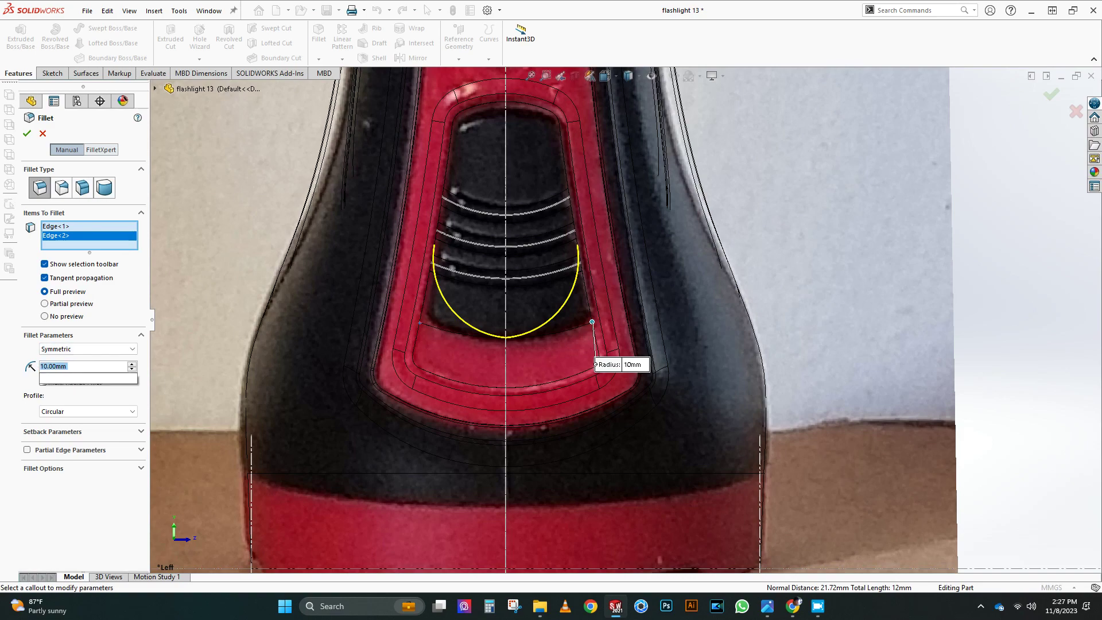
key("Return")
Restore shaded-with-edges display and inspect the button's filleted lower corners
left_click(628, 76)
left_click(630, 93)
middle_click_drag(465, 276, 534, 248)
scroll(535, 245, "down", 2)
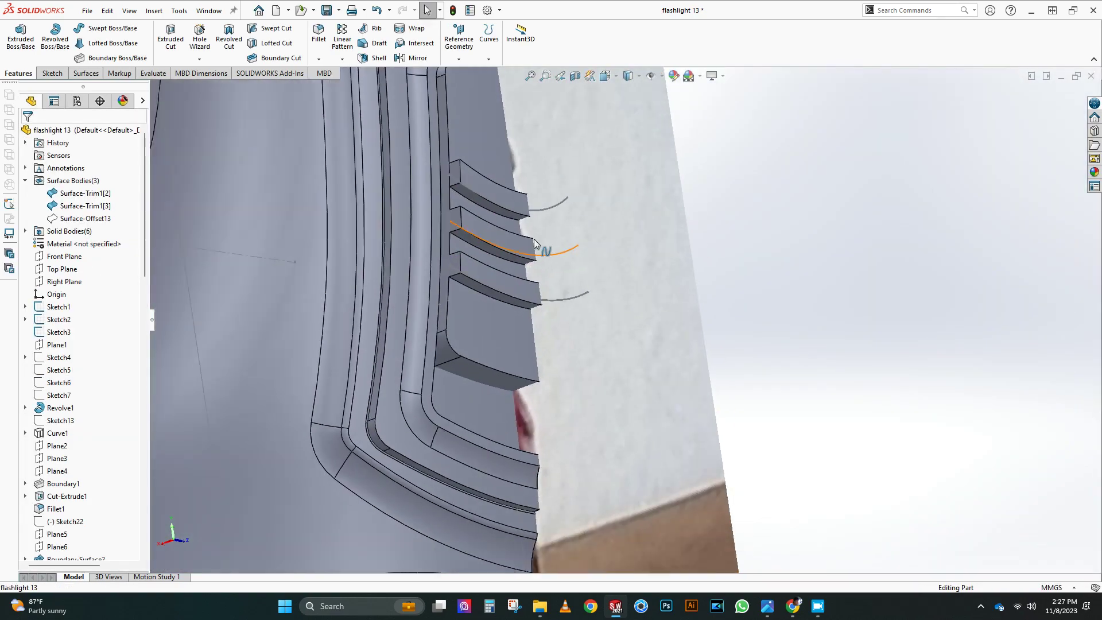
left_click(339, 87)
scroll(334, 355, "up", 4)
middle_click_drag(453, 293, 512, 226)
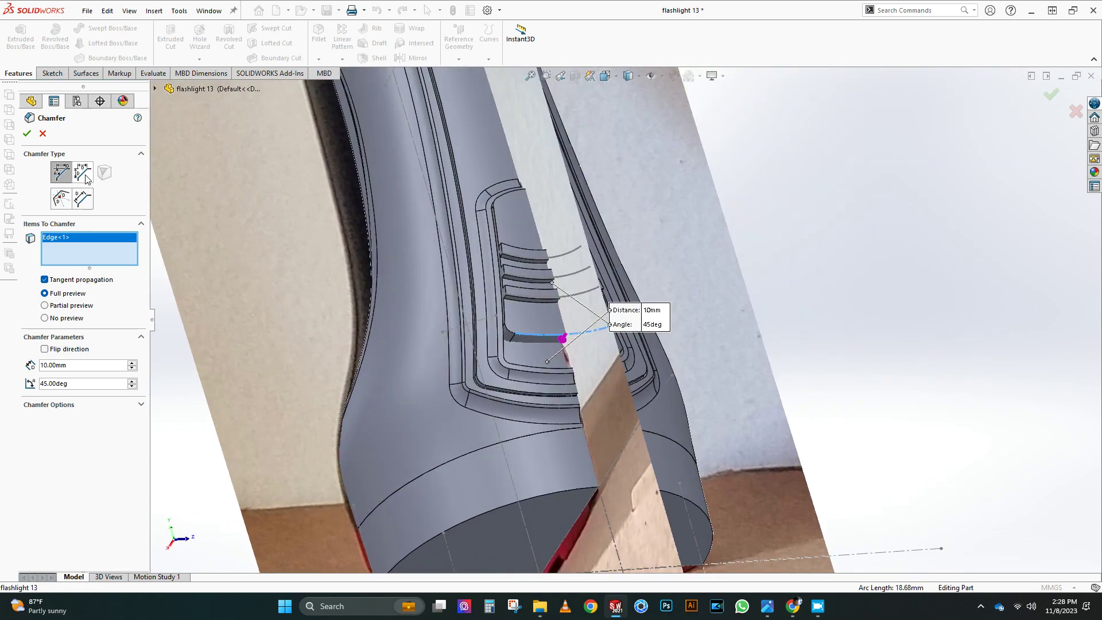
scroll(542, 311, "down", 4)
middle_click_drag(542, 311, 511, 333)
left_click_drag(63, 370, 46, 371)
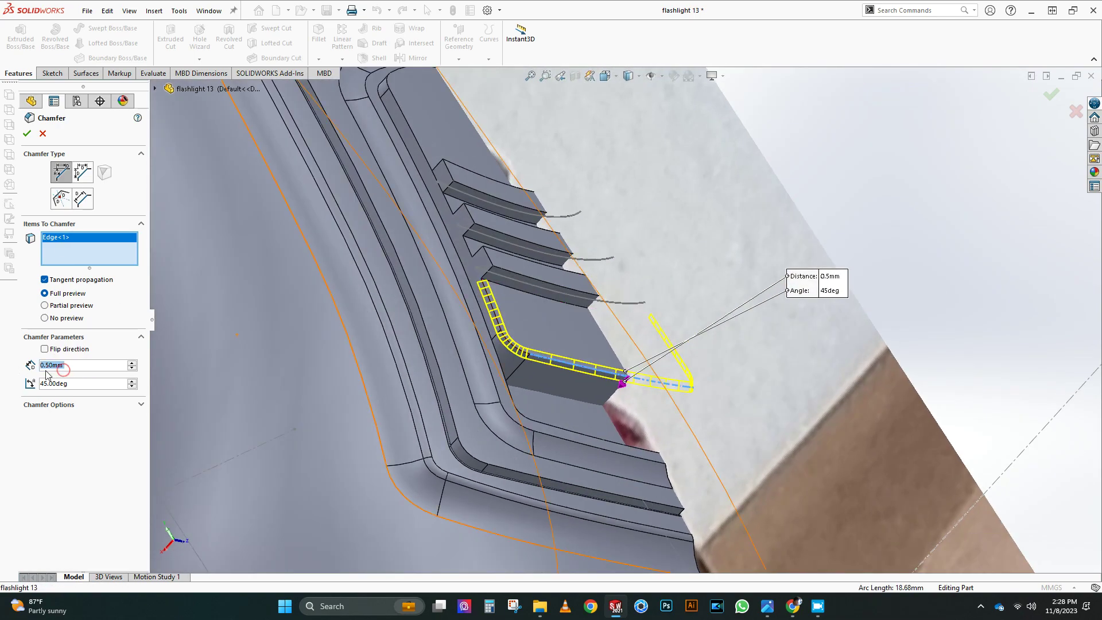
left_click(405, 121)
left_click(385, 85)
scroll(387, 137, "up", 2)
middle_click_drag(391, 183, 470, 224)
left_click(483, 167)
left_click(489, 235)
left_click(497, 178)
left_click(419, 134)
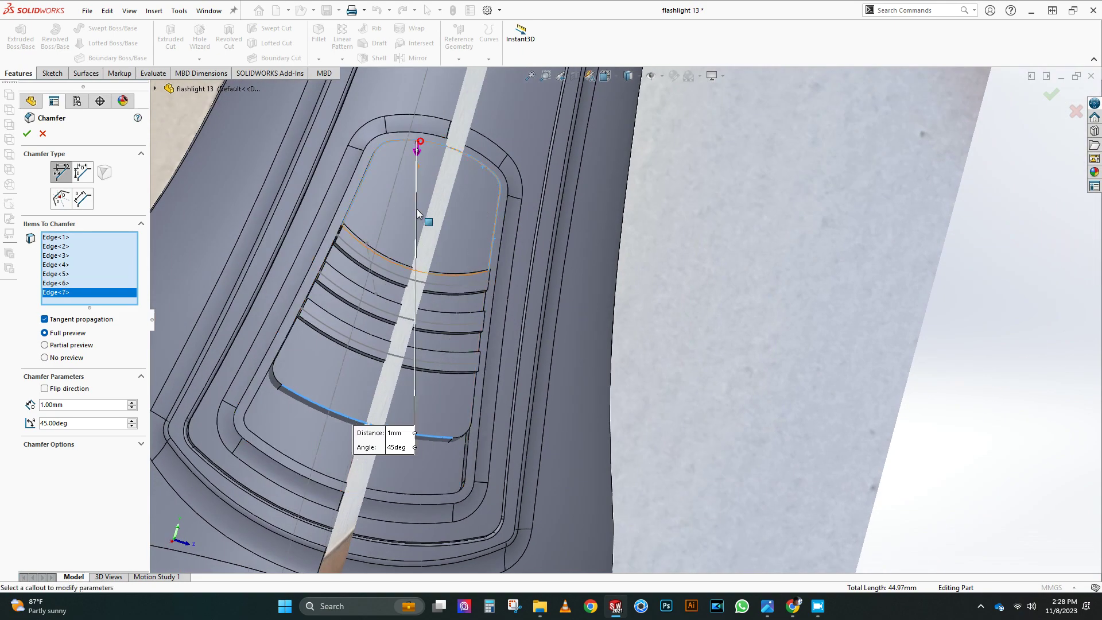
scroll(416, 202, "down", 2)
middle_click_drag(417, 202, 391, 218)
scroll(373, 229, "down", 8)
scroll(464, 230, "up", 10)
right_click(112, 276)
left_click(136, 283)
scroll(615, 294, "down", 4)
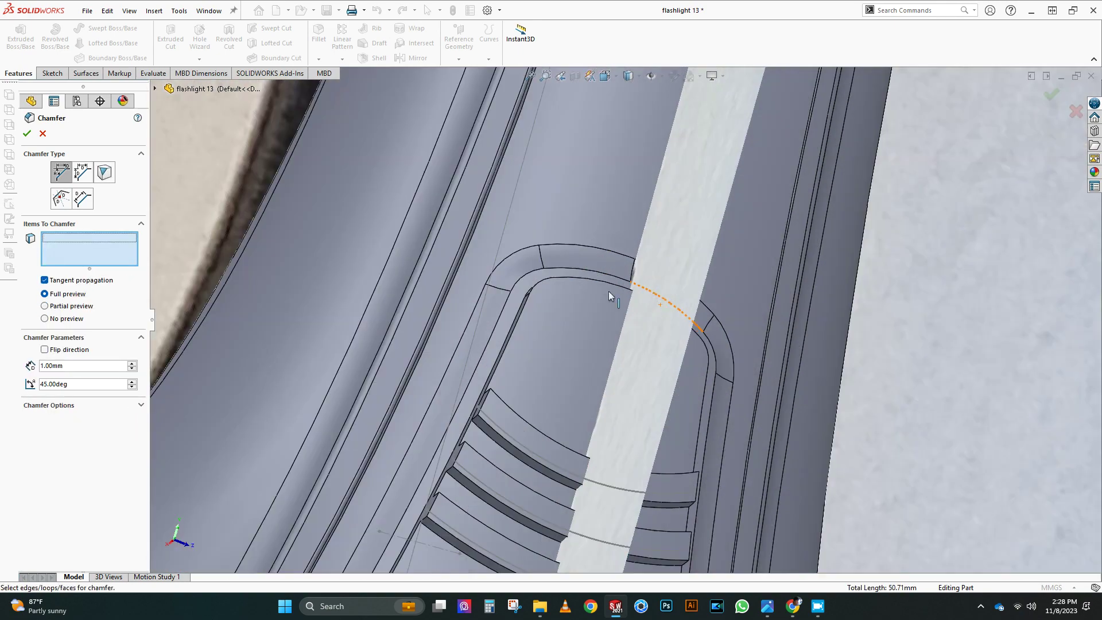
left_click(546, 280)
middle_click_drag(545, 282, 494, 315)
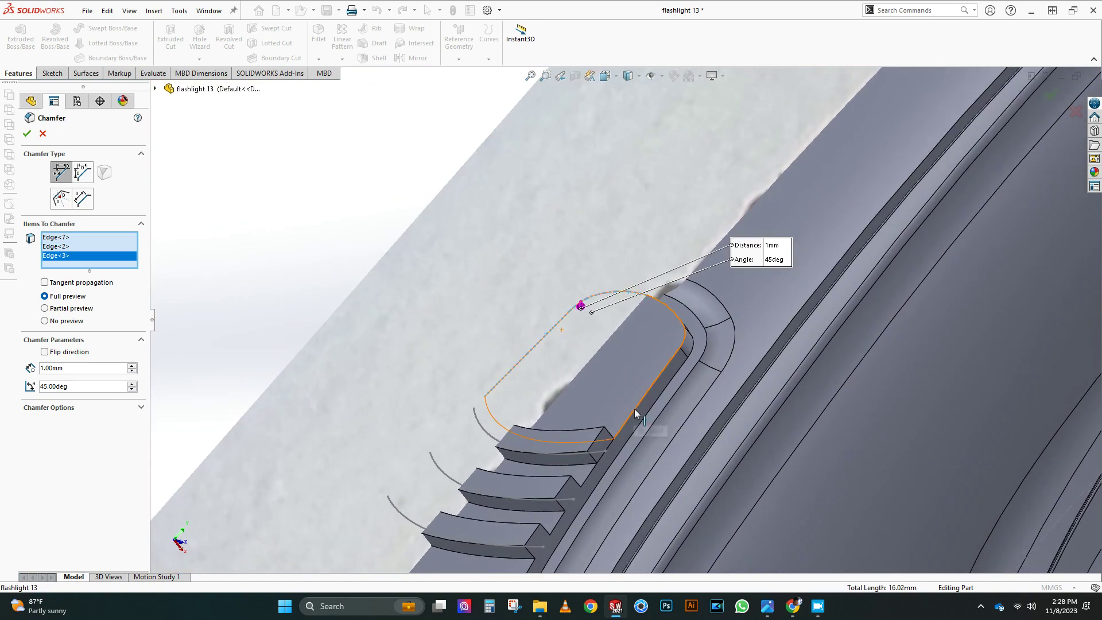
left_click(632, 407)
left_click(681, 315)
left_click(638, 332)
middle_click_drag(653, 321, 565, 304)
scroll(638, 332, "up", 3)
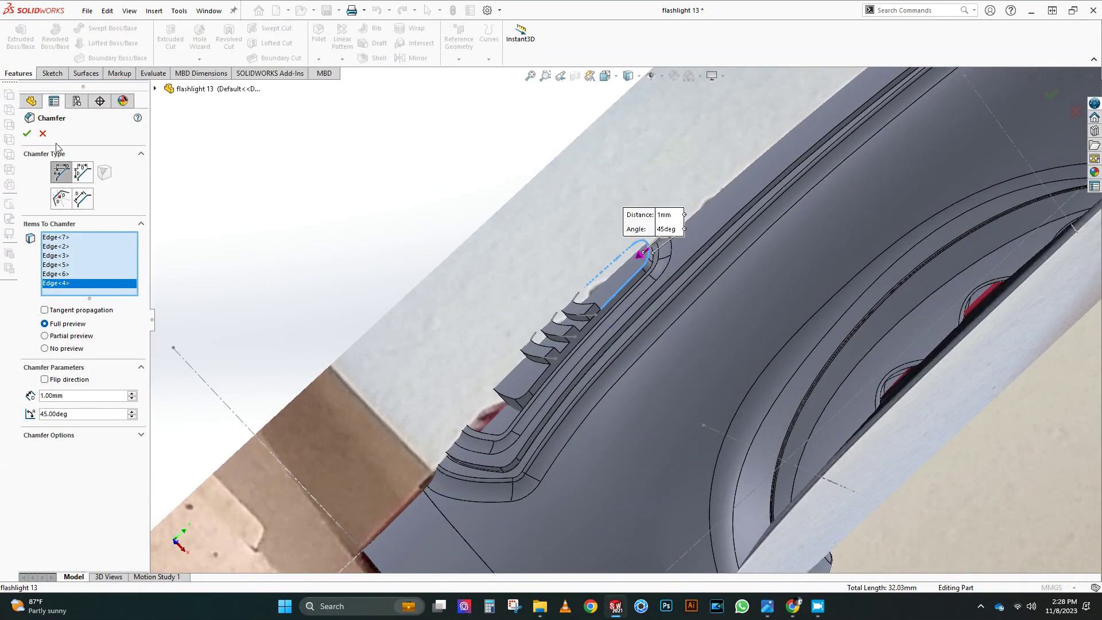
left_click(43, 133)
Roll the history back to just after Curve3 and convert the outline of the Thicken4 button face into a 3D sketch
scroll(120, 411, "down", 20)
left_click_drag(116, 554, 116, 464)
left_click(53, 74)
left_click(16, 60)
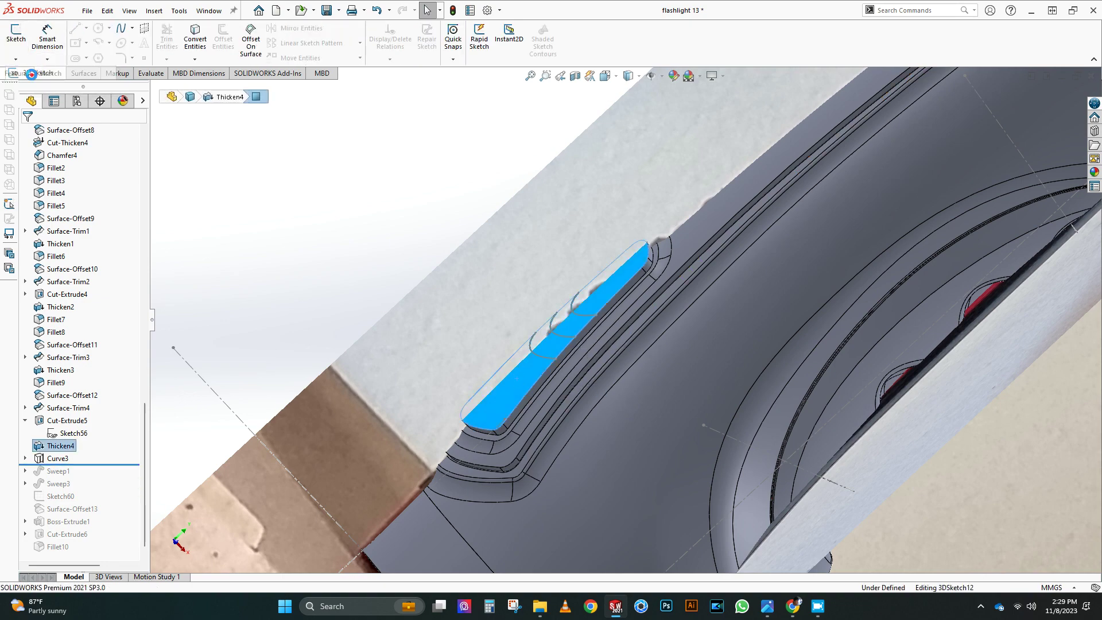
left_click(31, 76)
left_click(195, 38)
left_click(1073, 93)
scroll(296, 236, "up", 3)
scroll(109, 479, "down", 2)
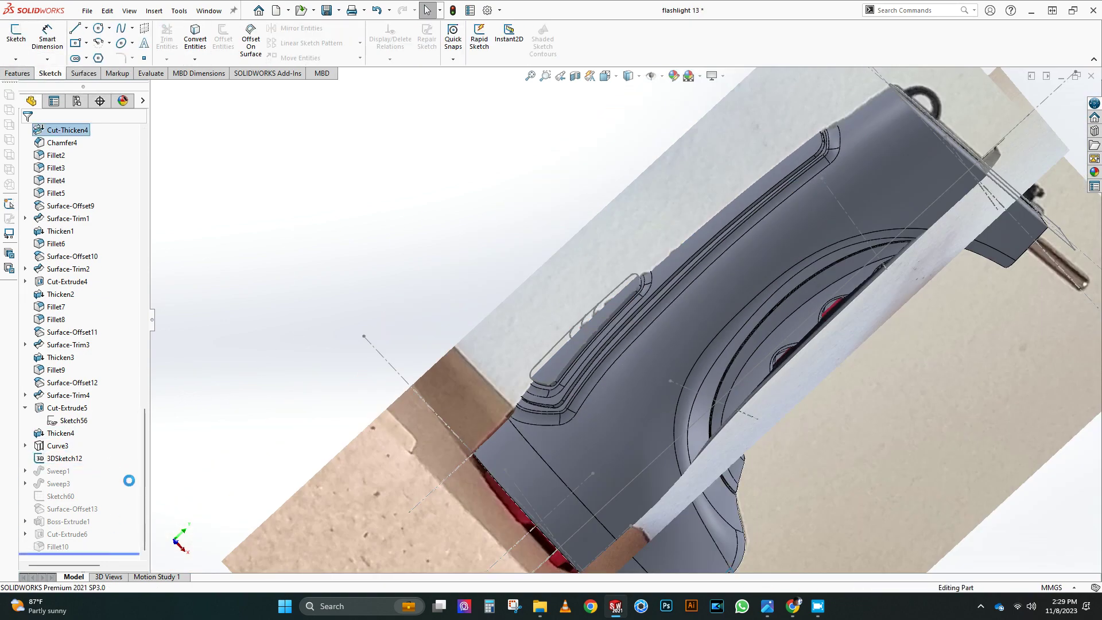
Start a sketch on the Front Plane and draw a slanted line and a near-vertical construction line at the button's lower outer corner
key("ctrl+space")
left_click(555, 395)
scroll(83, 294, "up", 1)
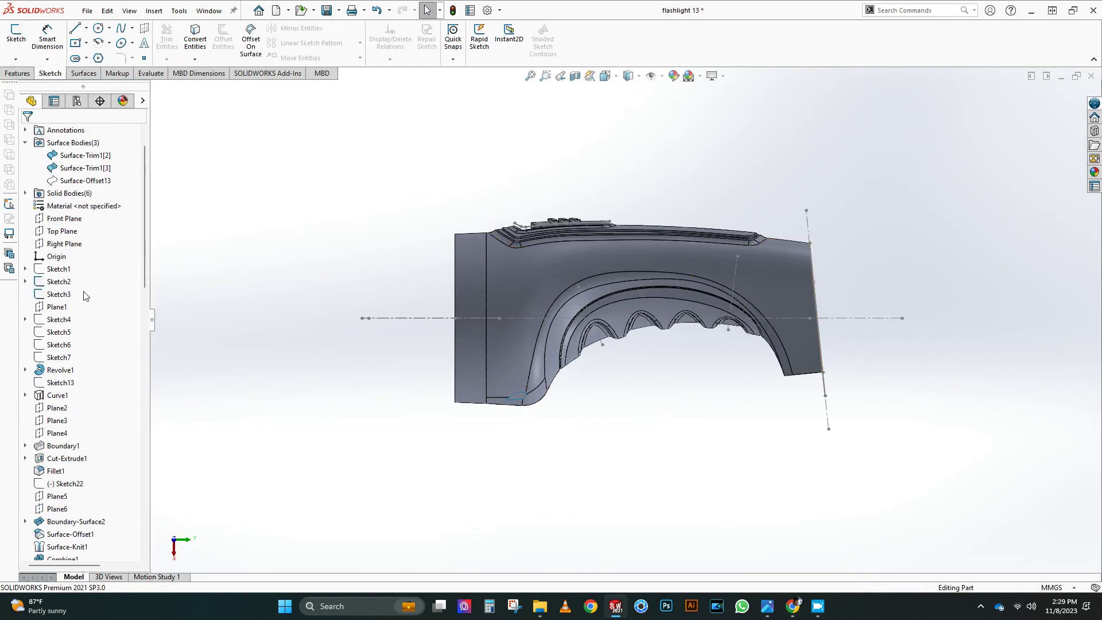
left_click(60, 218)
left_click(70, 202)
scroll(495, 354, "down", 8)
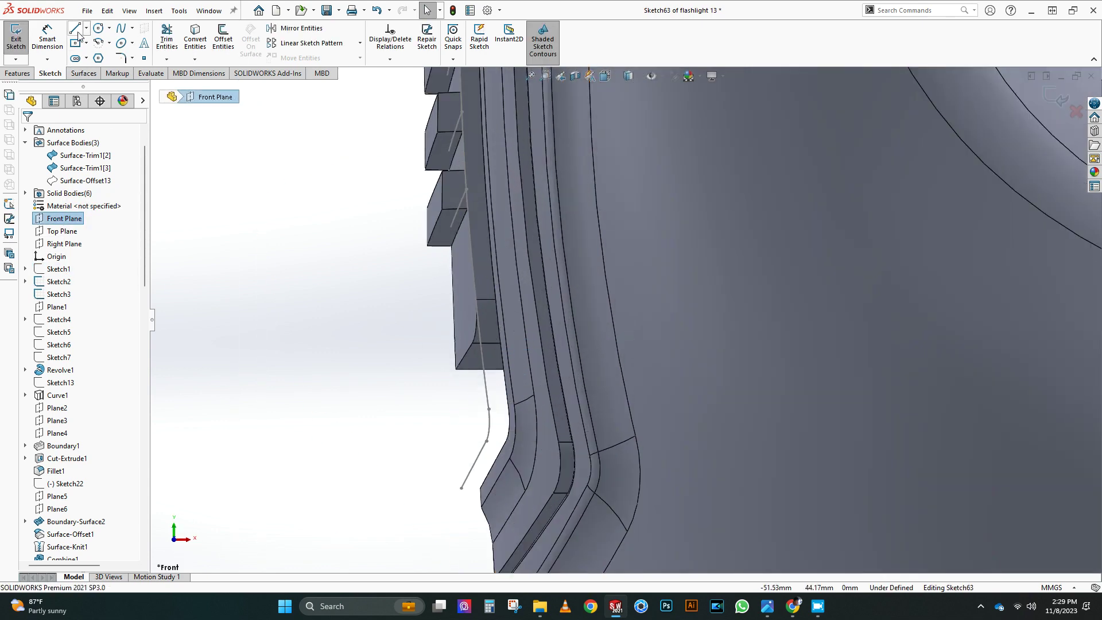
left_click(75, 28)
left_click_drag(487, 389, 417, 327)
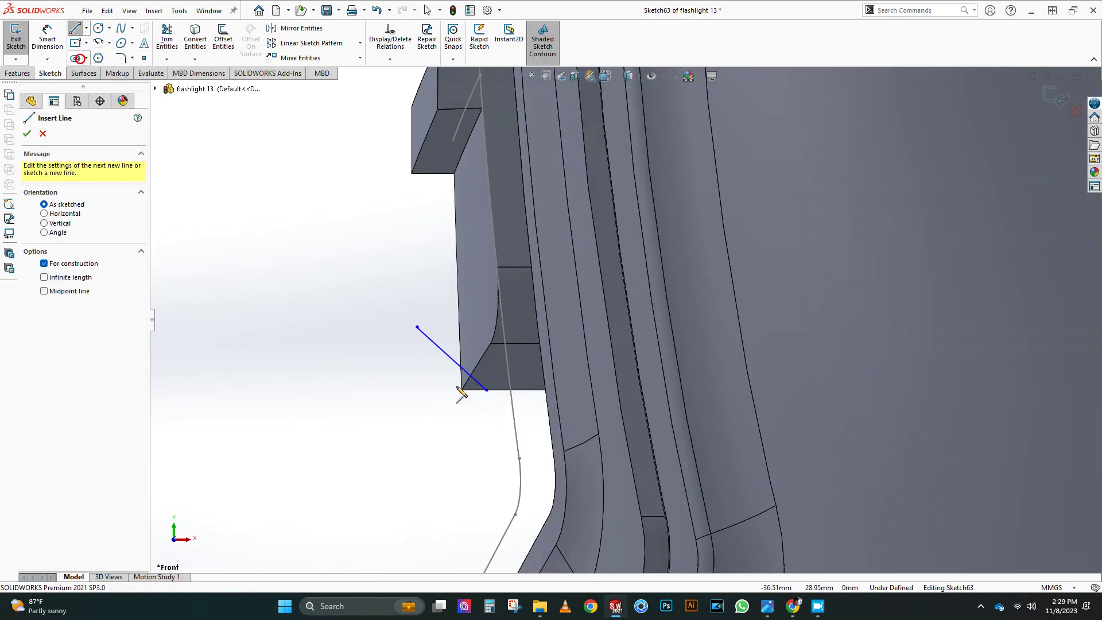
left_click_drag(462, 389, 460, 336)
Set the construction line's height to 1 mm and the horizontal distance from its lower end to the slanted line's end to 1 mm
key("d")
left_click(461, 362)
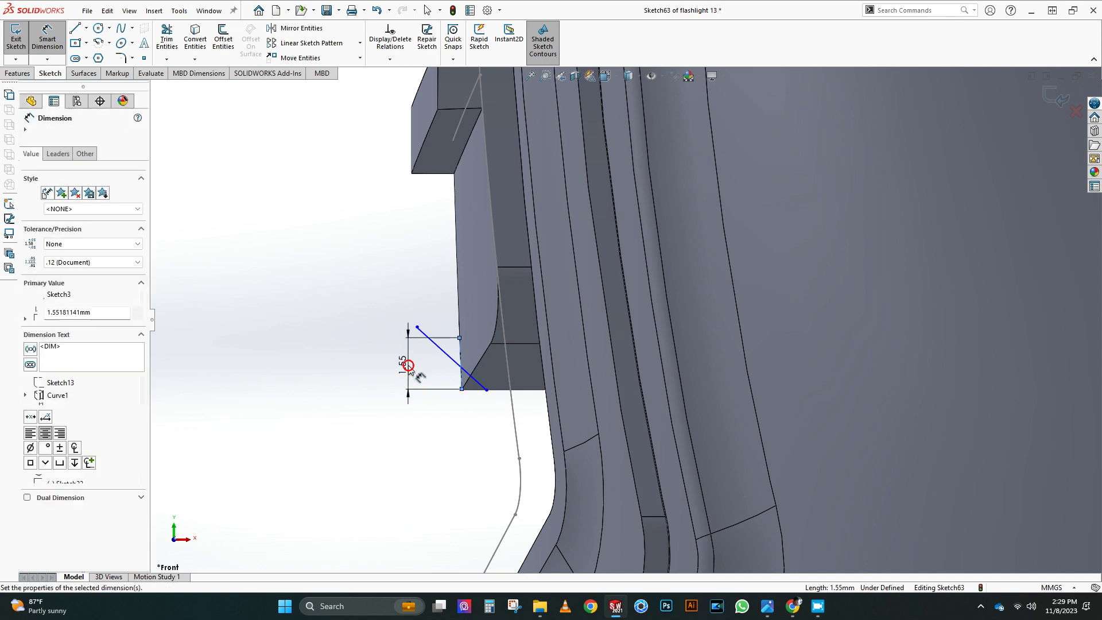
left_click(408, 368)
type("1")
key("Return")
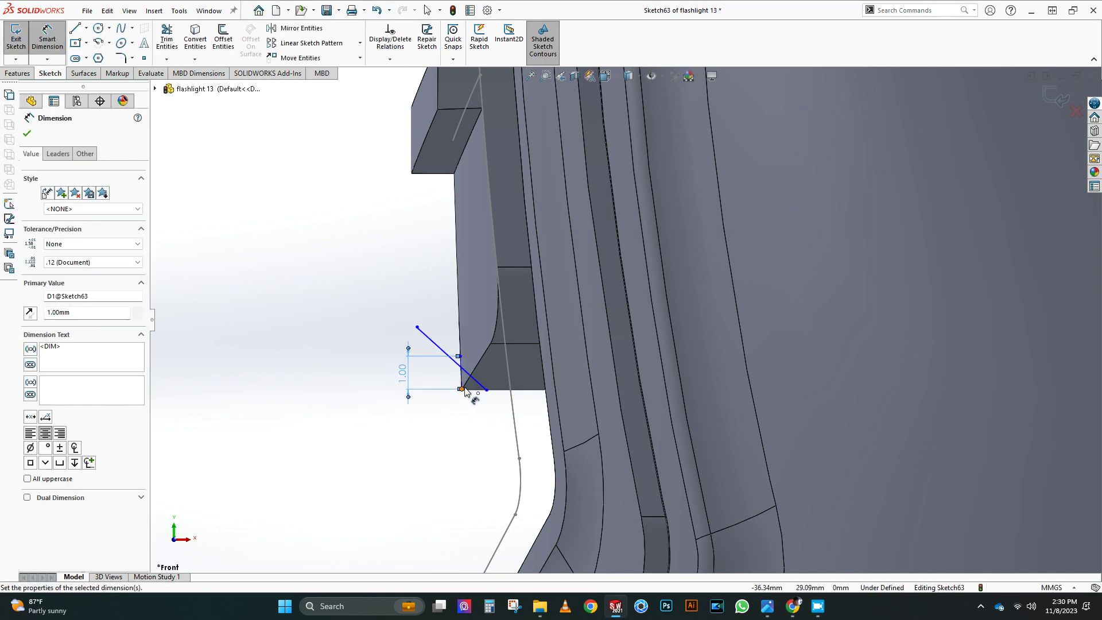
left_click(462, 390)
left_click(487, 390)
left_click(480, 439)
type("1")
key("Return")
right_click(438, 431)
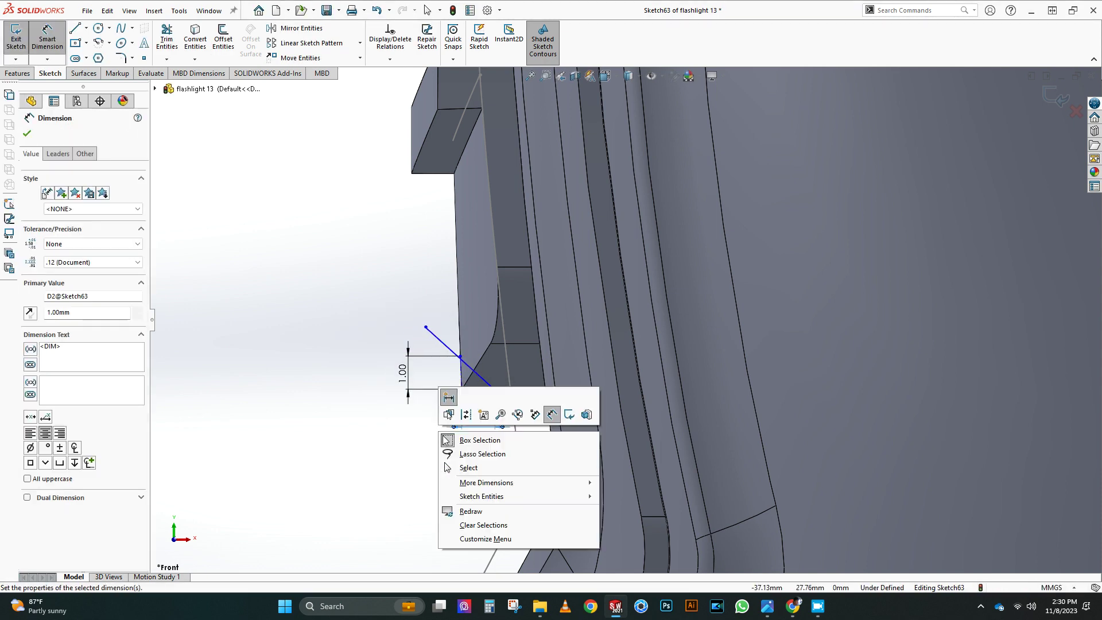
left_click(459, 466)
Constrain the slanted line to the upper end of the construction line
scroll(446, 369, "down", 4)
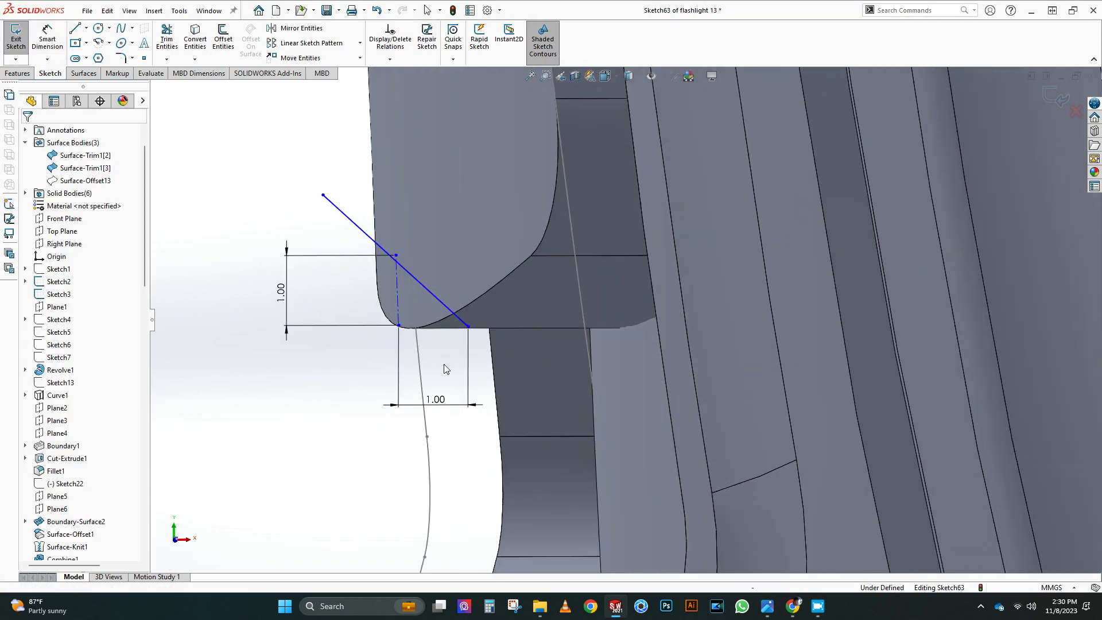
left_click(347, 221)
left_click(396, 256, "ctrl")
left_click(317, 395)
left_click(606, 76)
left_click(621, 106)
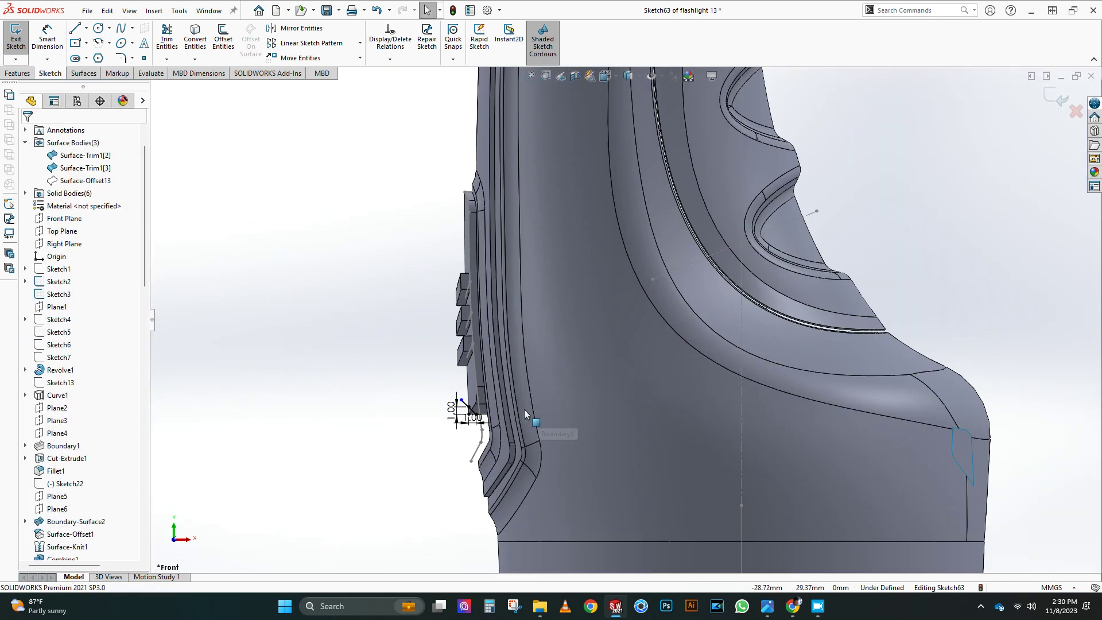
Close the triangular cut profile outside the button's lower corner with additional lines and exit the sketch
scroll(462, 408, "down", 5)
key("l")
left_click(471, 407)
left_click(432, 407)
left_click(432, 371)
left_click(339, 327)
key("Escape")
scroll(482, 376, "up", 2)
middle_click_drag(498, 376, 443, 349)
double_click(296, 402)
Create a 3D sketch of the button's closed outline by converting its side, upper and lower edges and trimming the excess
middle_click_drag(442, 436, 395, 411)
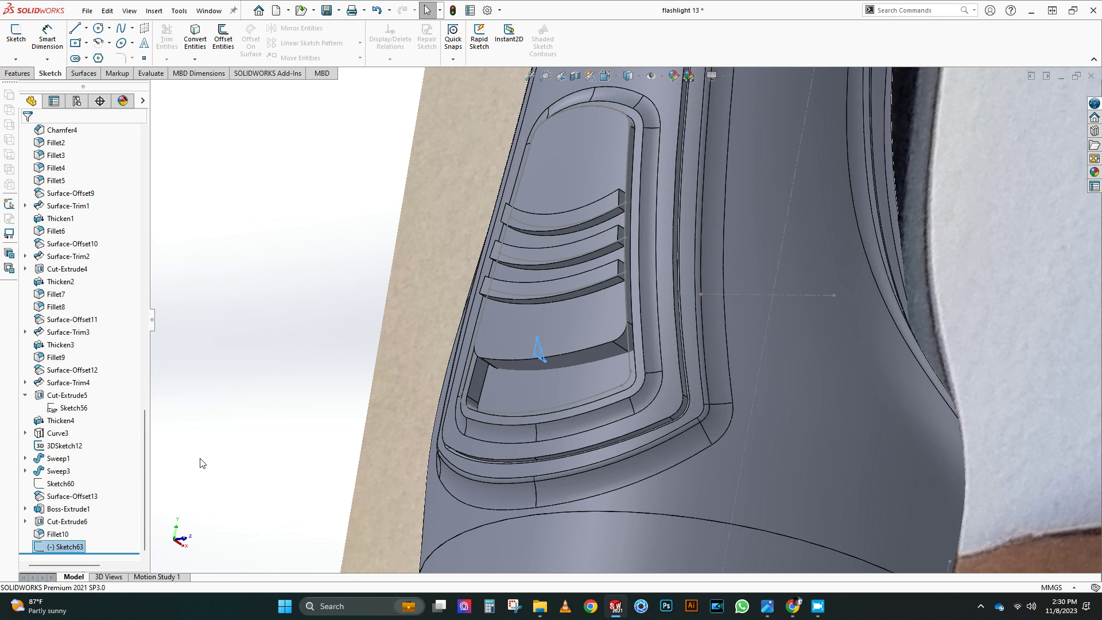
left_click(304, 406)
scroll(645, 340, "down", 5)
left_click(27, 87)
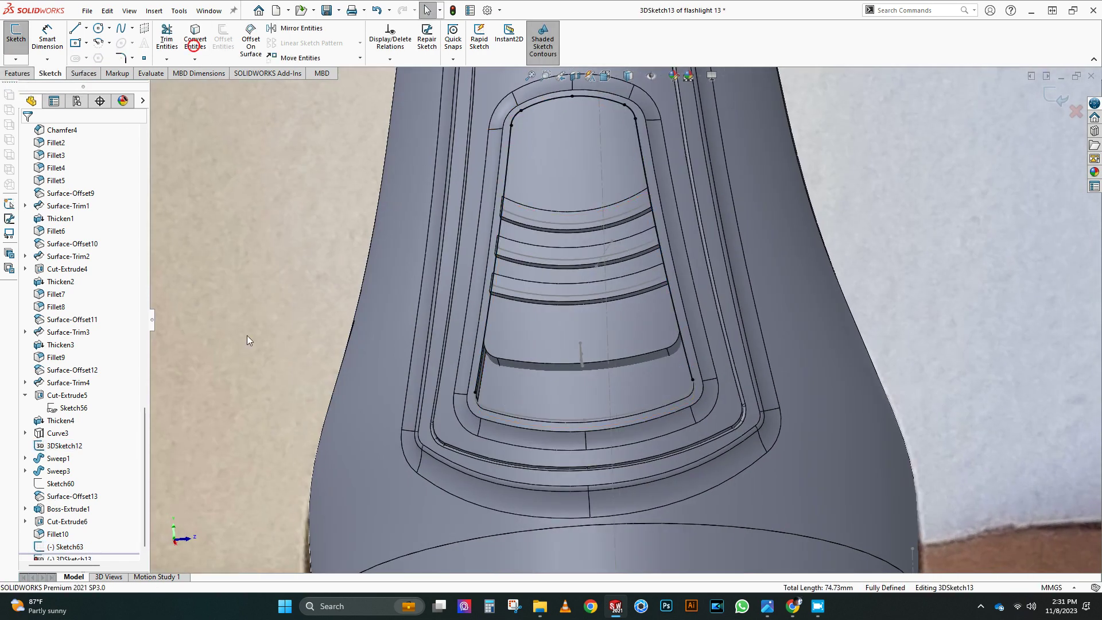
left_click(510, 412)
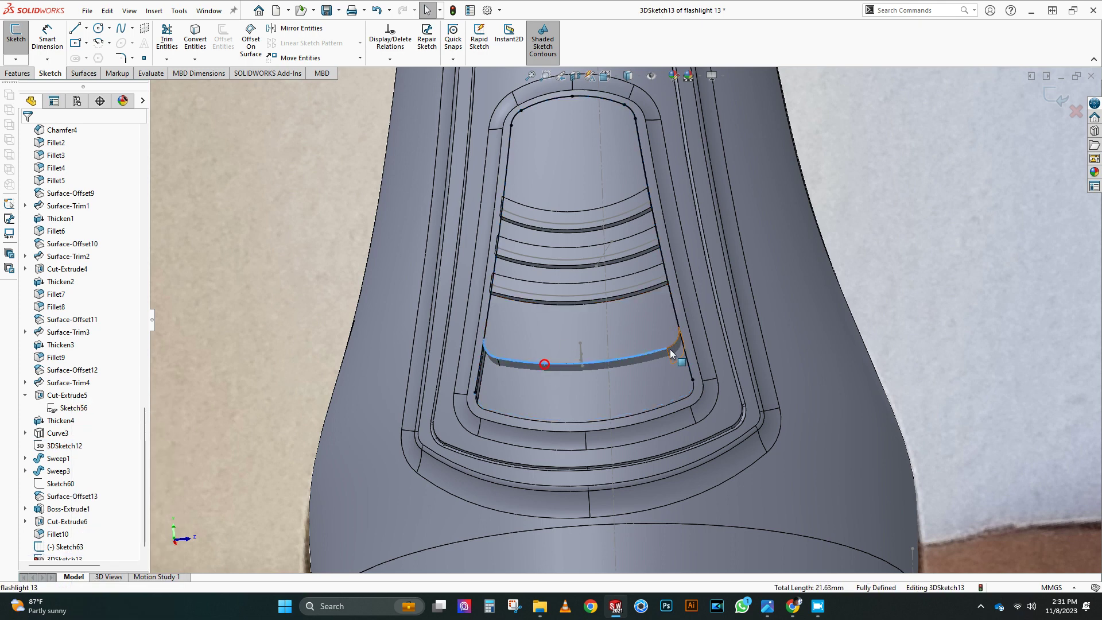
left_click(166, 35)
left_click(1063, 110)
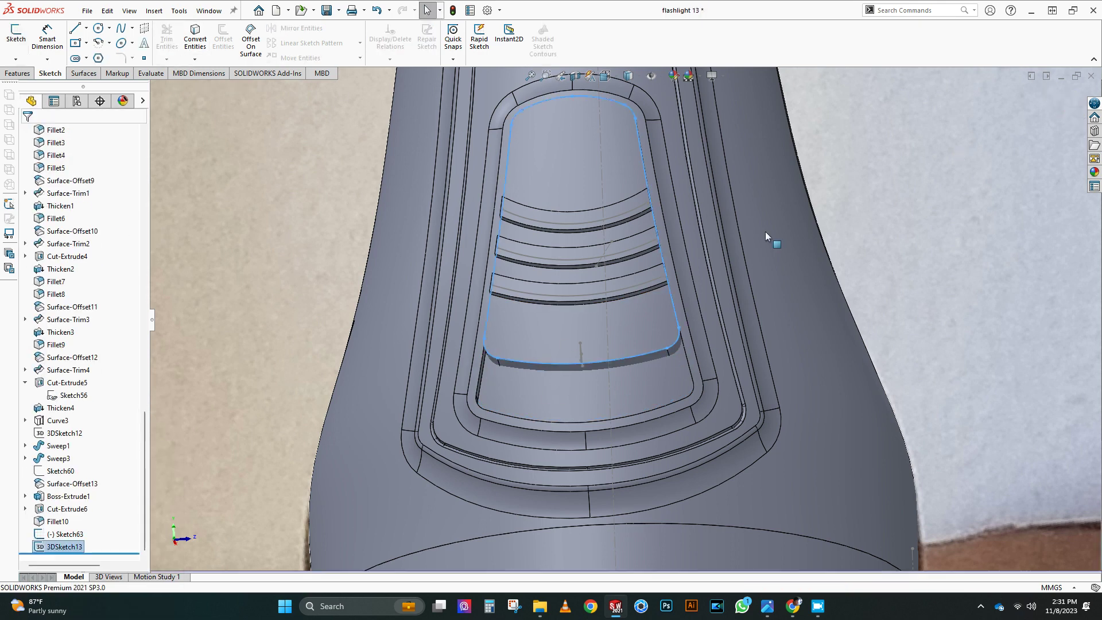
Try to cut-sweep the triangular profile along a selected group of the button's outline segments
left_click(276, 28)
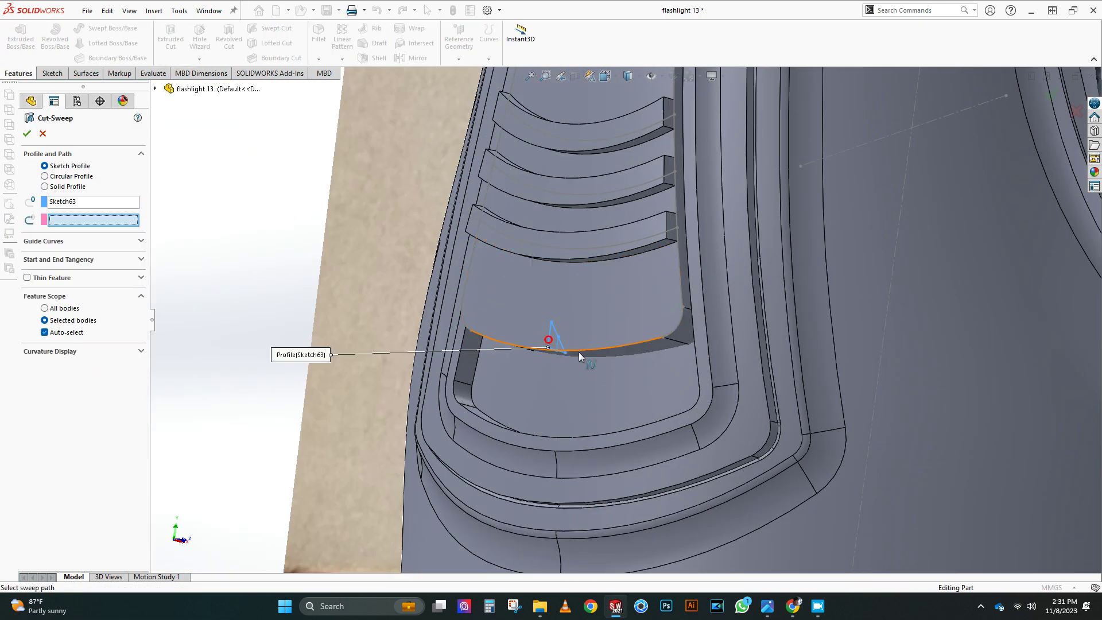
left_click(580, 351)
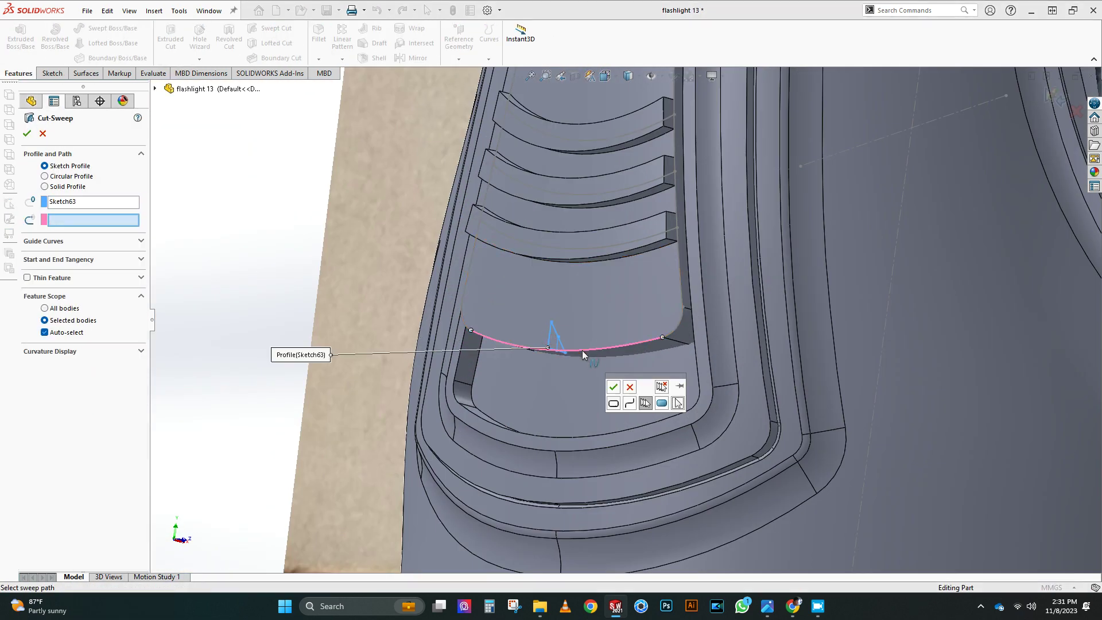
left_click(630, 404)
left_click(646, 403)
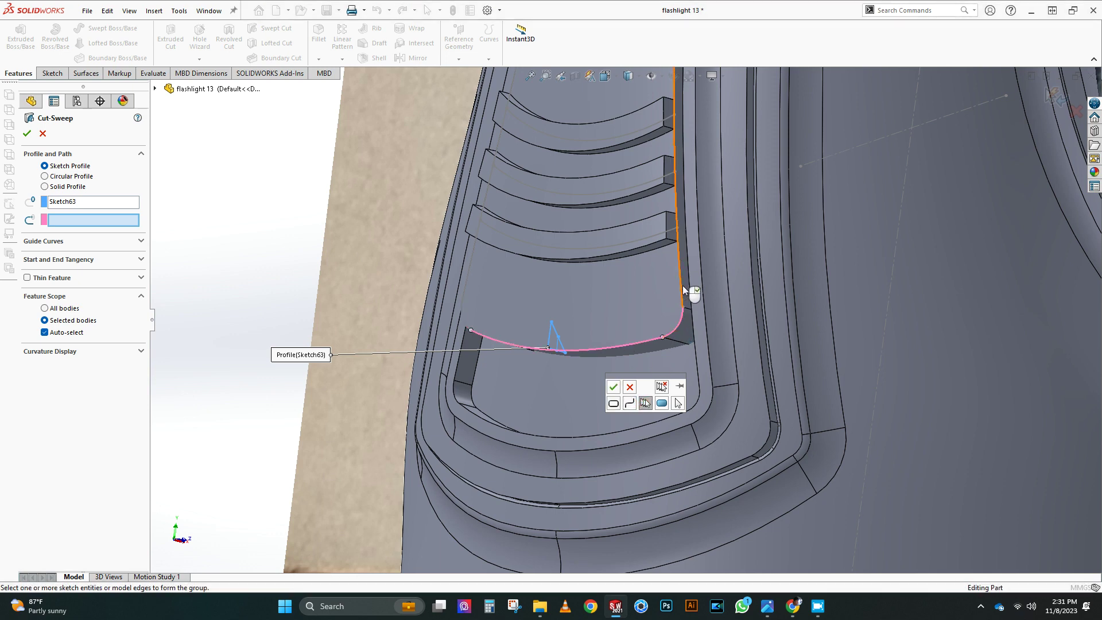
left_click(683, 285)
scroll(683, 282, "up", 3)
left_click(530, 319)
left_click(614, 387)
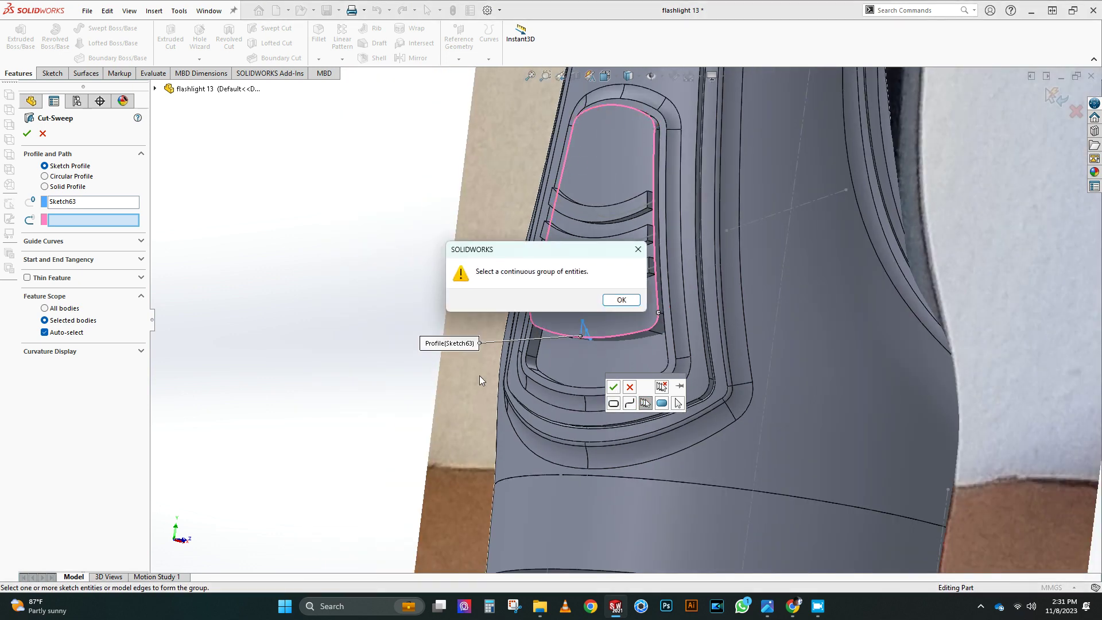
left_click(621, 302)
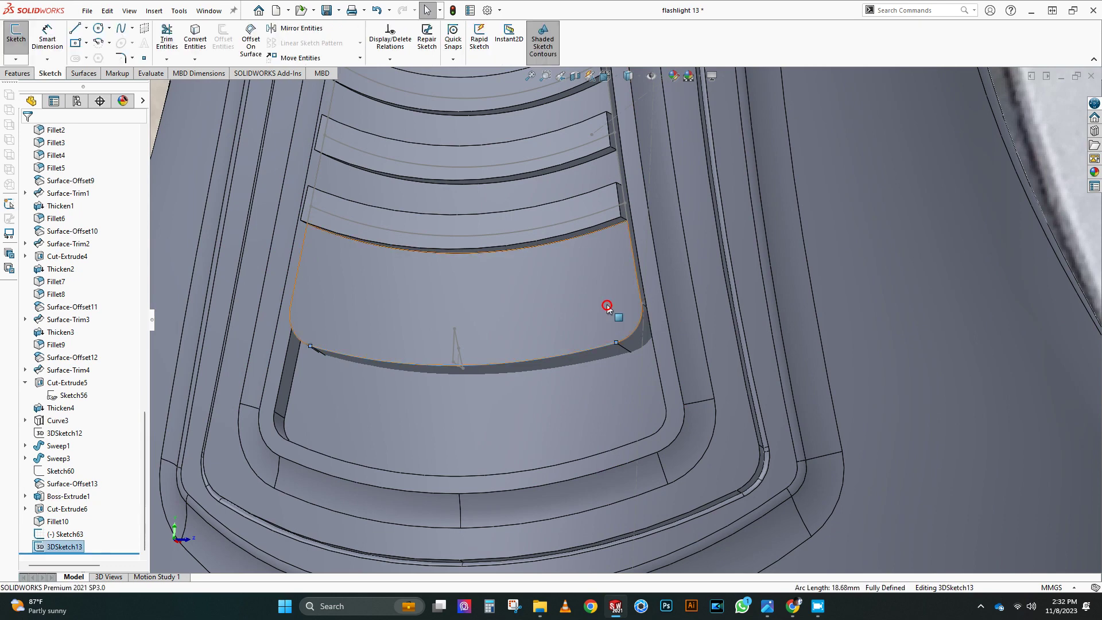
Edit the button's outline 3D sketch and fit a single closed, constrained spline to all its segments
right_click(578, 351)
left_click(618, 360)
scroll(649, 304, "down", 10)
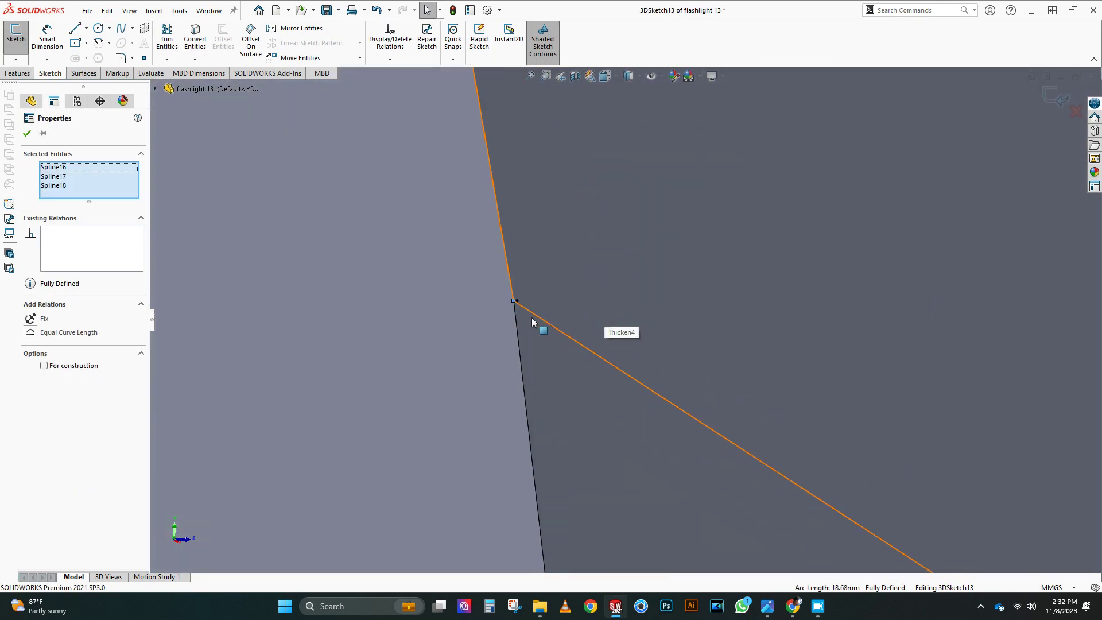
scroll(574, 330, "up", 4)
scroll(637, 344, "up", 12)
scroll(547, 266, "down", 3)
left_click(539, 219, "ctrl")
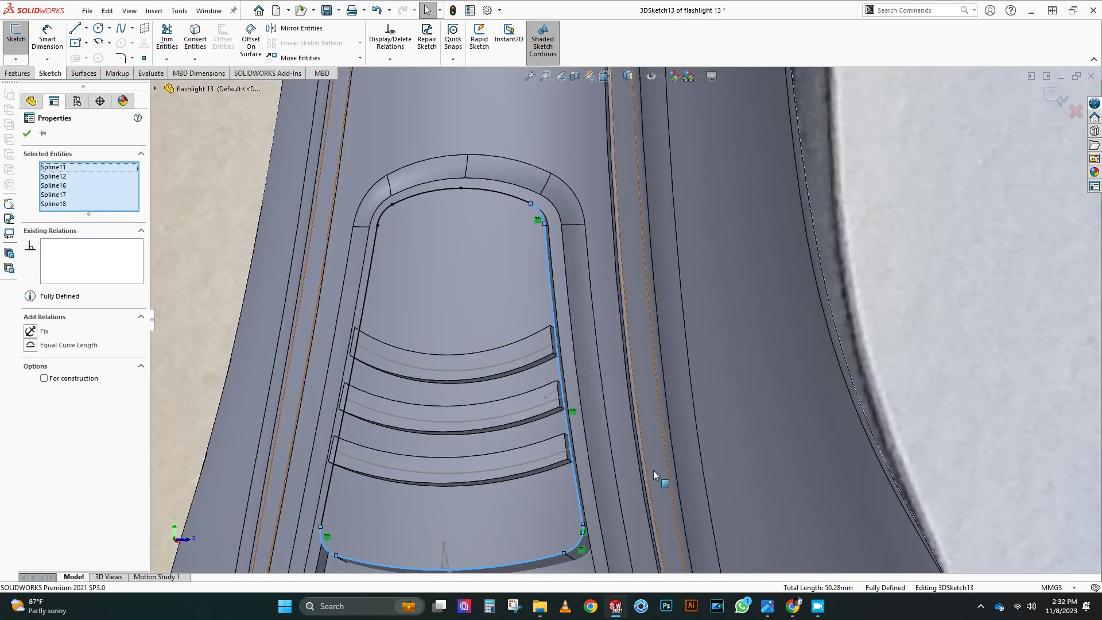
left_click(501, 193, "ctrl")
left_click(427, 193, "ctrl")
left_click(383, 212, "ctrl")
left_click(367, 281, "ctrl")
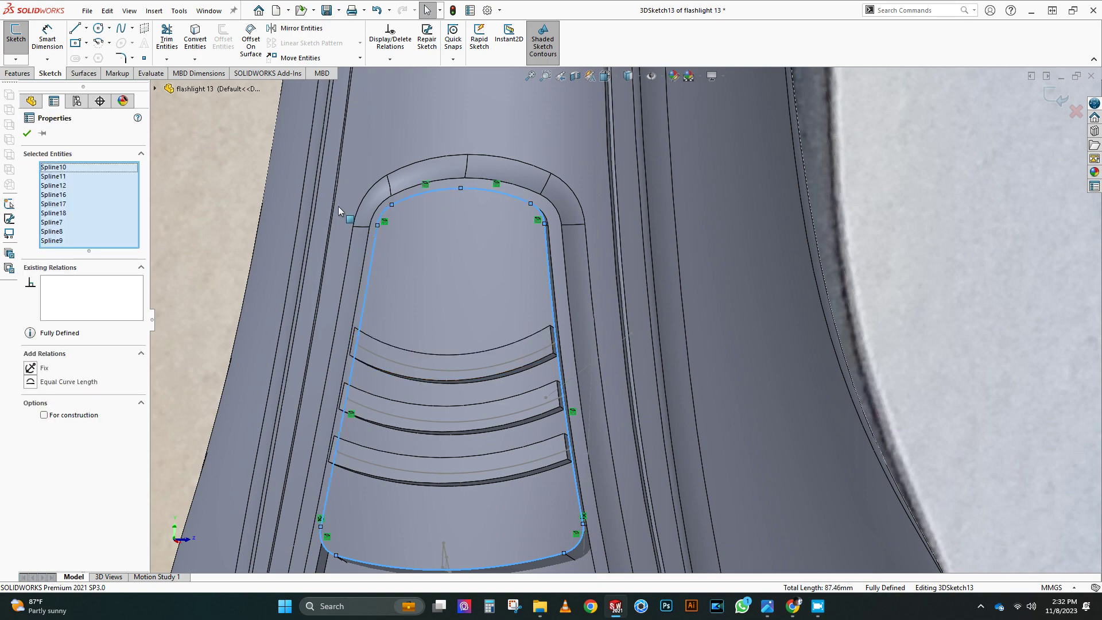
left_click(179, 11)
mouse_move(229, 372)
left_click(360, 481)
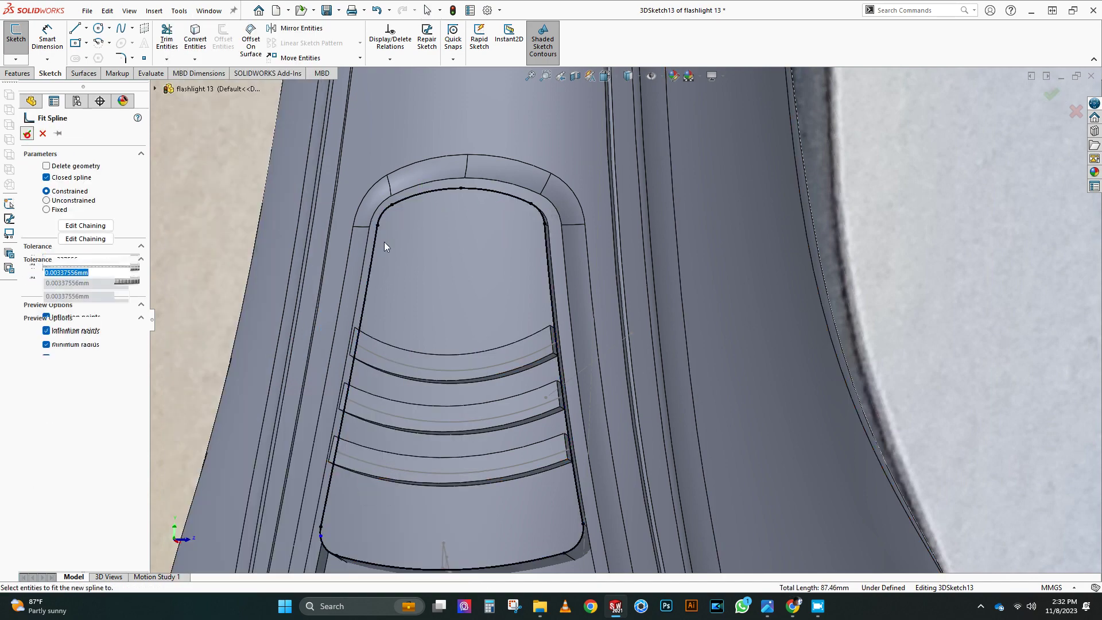
left_click(27, 134)
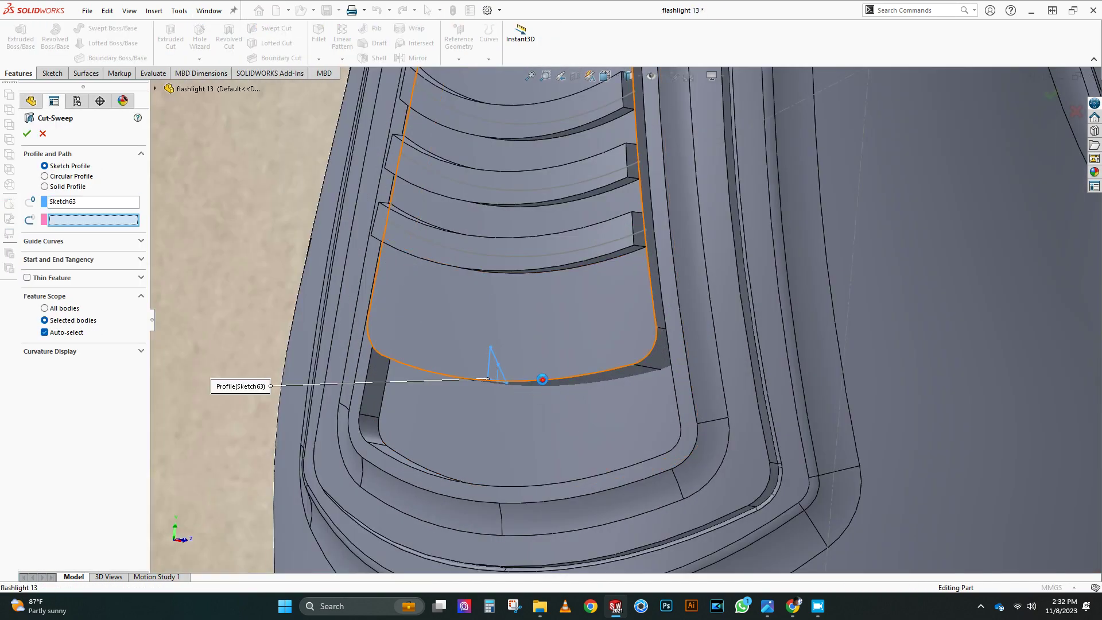
Try to cut-sweep the triangular profile along the fitted outline spline, limiting the cut to the button body
left_click(542, 380)
left_click(45, 351)
left_click(484, 312)
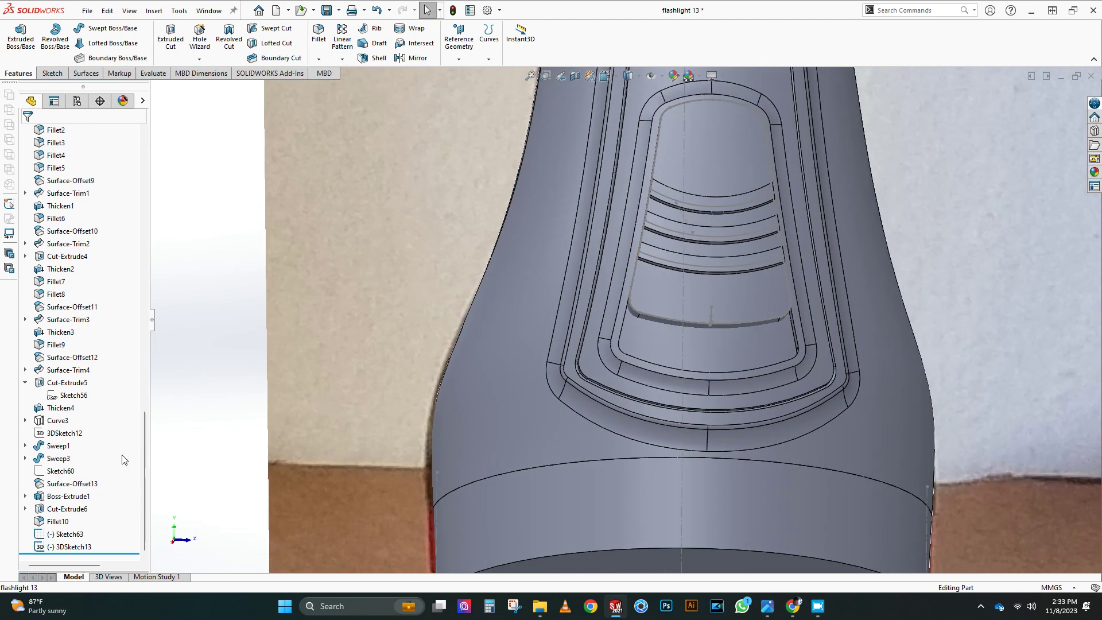
Reorder Cut-Extrude6 to directly after 3DSketch12 and roll the model back to just after it
left_click(64, 434)
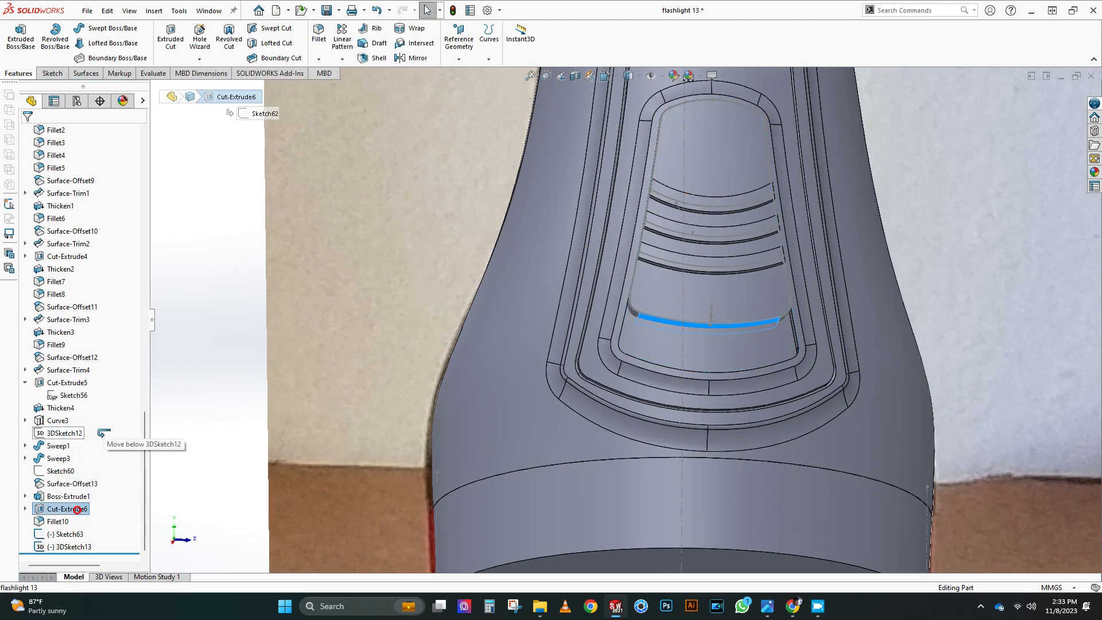
left_click_drag(123, 553, 118, 453)
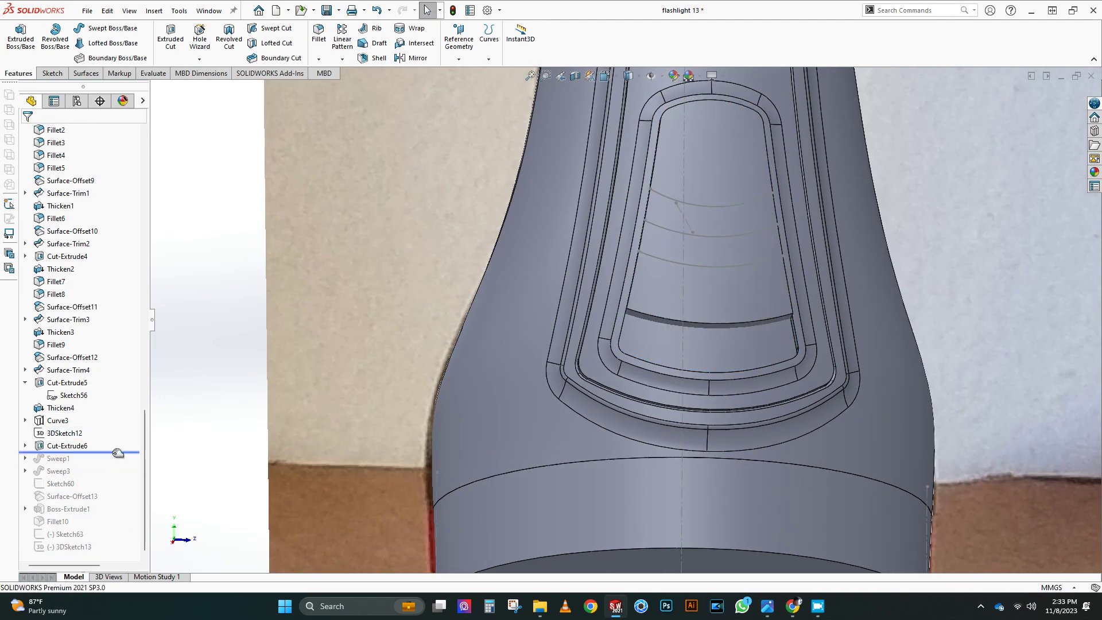
Round the two lower corners of the trimmed button with 2 mm fillets
scroll(723, 288, "down", 2)
middle_click_drag(724, 287, 693, 259)
left_click(319, 41)
left_click(815, 331)
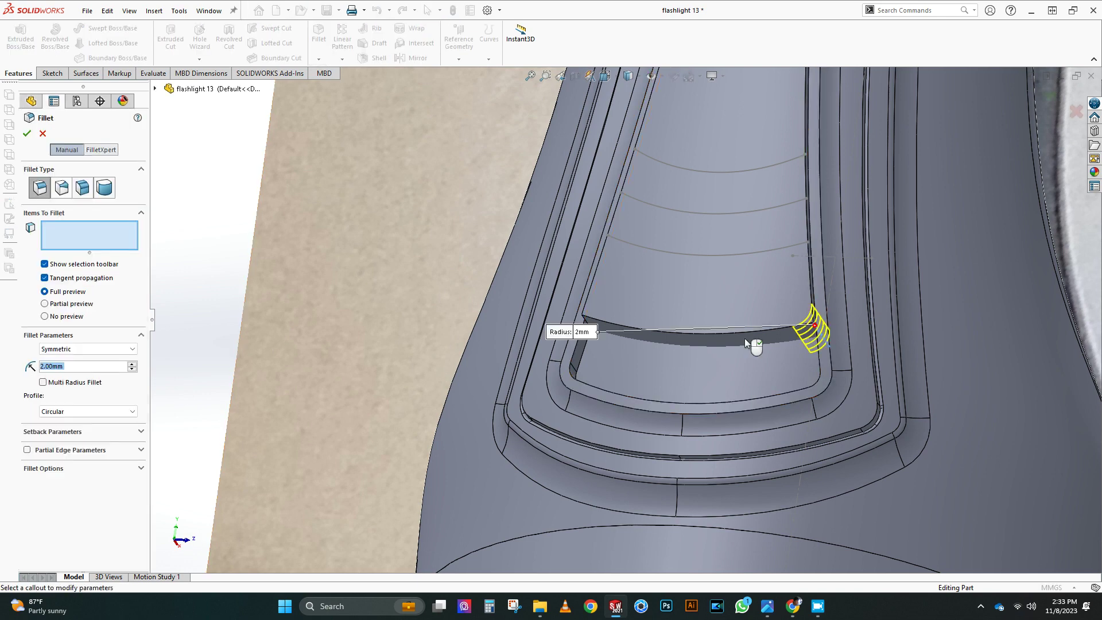
middle_click_drag(745, 338, 797, 333)
left_click(583, 324)
left_click(27, 135)
Create a new 3D sketch of the filleted button's closed upper outline
scroll(579, 276, "up", 3)
middle_click_drag(597, 275, 540, 239)
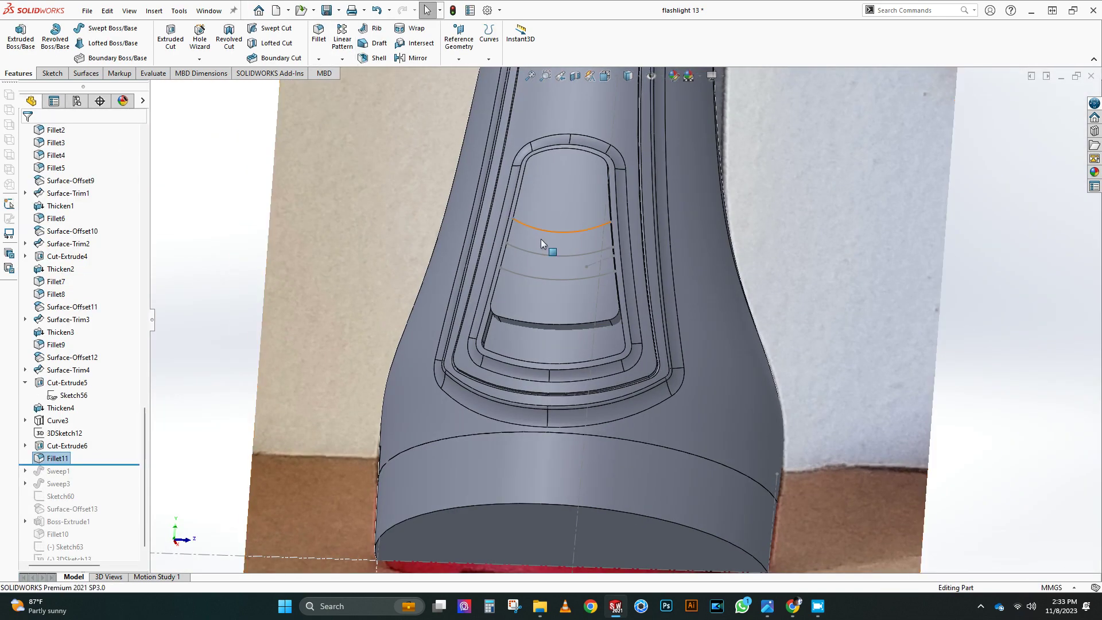
left_click(58, 76)
left_click(16, 59)
left_click(25, 74)
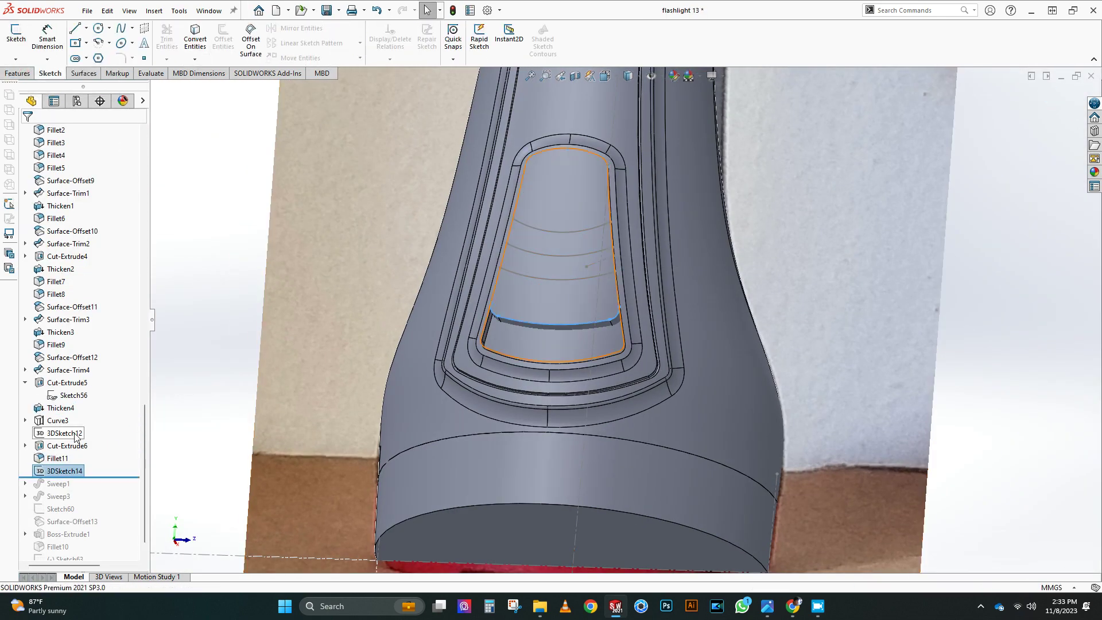
Roll the model forward to the end and delete the failed Fillet10 and the old outline sketch 3DSketch13
left_click_drag(111, 476, 111, 553)
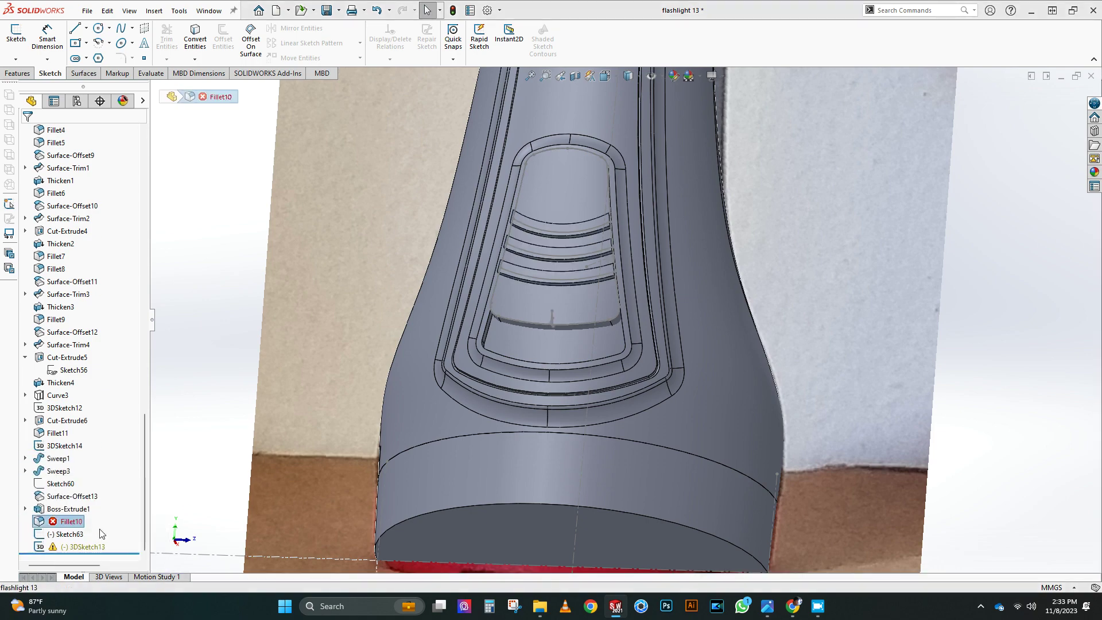
key("Delete")
key("Return")
left_click(511, 182)
left_click(83, 546)
key("Delete")
key("Return")
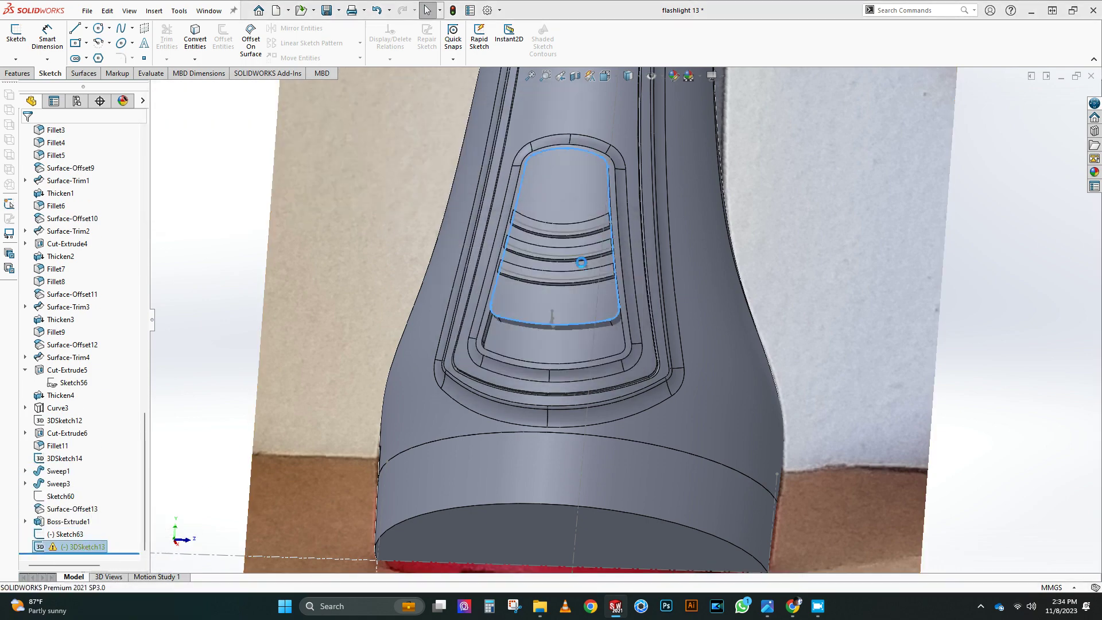
Cut-sweep the triangular profile along the new button outline, limiting the cut to Boss-Extrude1 and confirming the bodies to keep
middle_click_drag(574, 322, 511, 322)
scroll(511, 321, "down", 3)
left_click(18, 73)
left_click(275, 29)
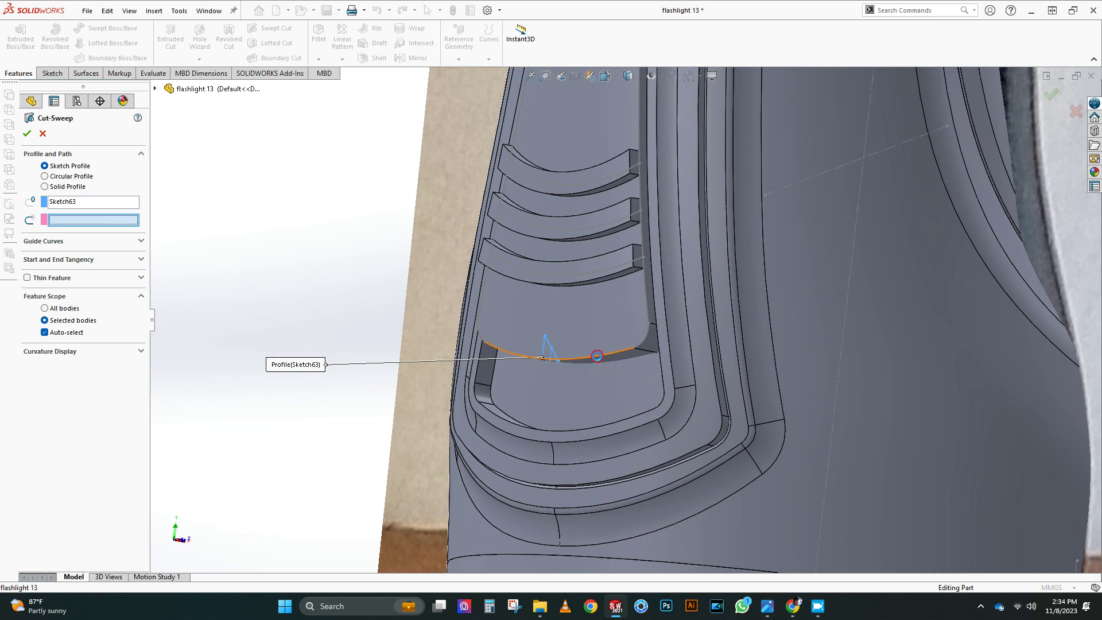
left_click(597, 356)
scroll(587, 309, "up", 3)
middle_click_drag(587, 309, 688, 316)
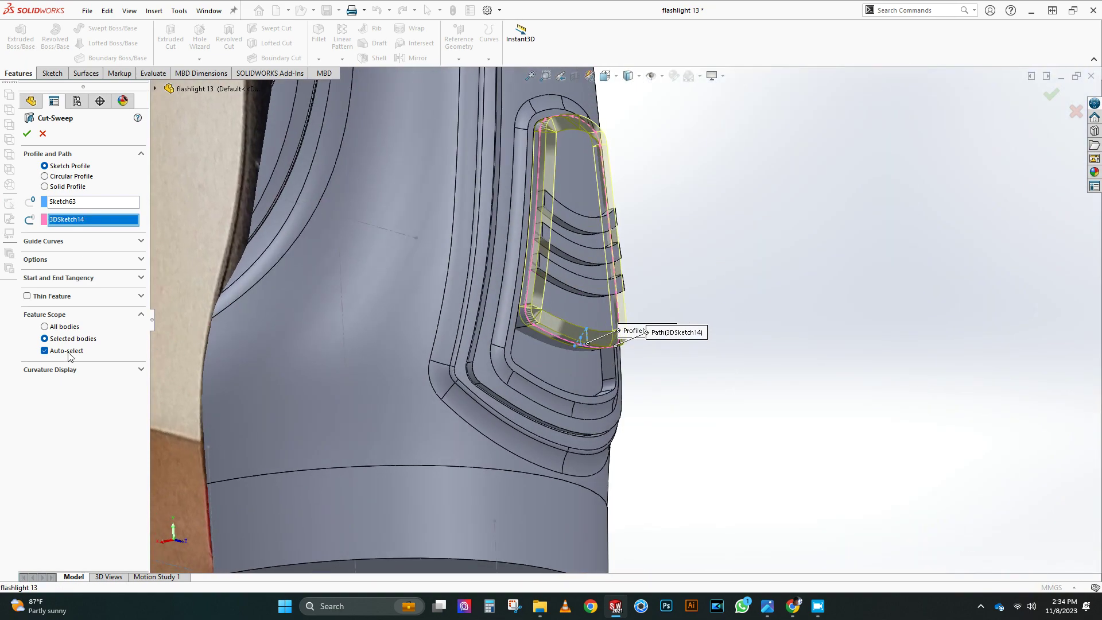
left_click(69, 352)
left_click(578, 296)
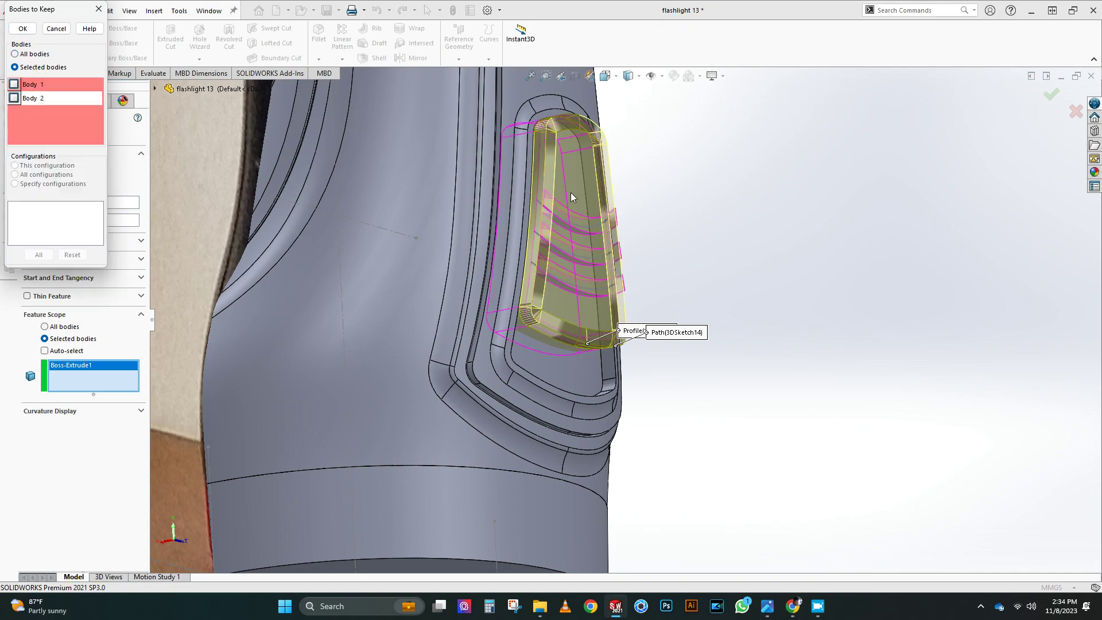
left_click(23, 29)
Open the swept cut's profile sketch and delete its slanted line and lower horizontal line
middle_click_drag(731, 300, 590, 169)
scroll(590, 168, "down", 5)
middle_click_drag(492, 269, 566, 310)
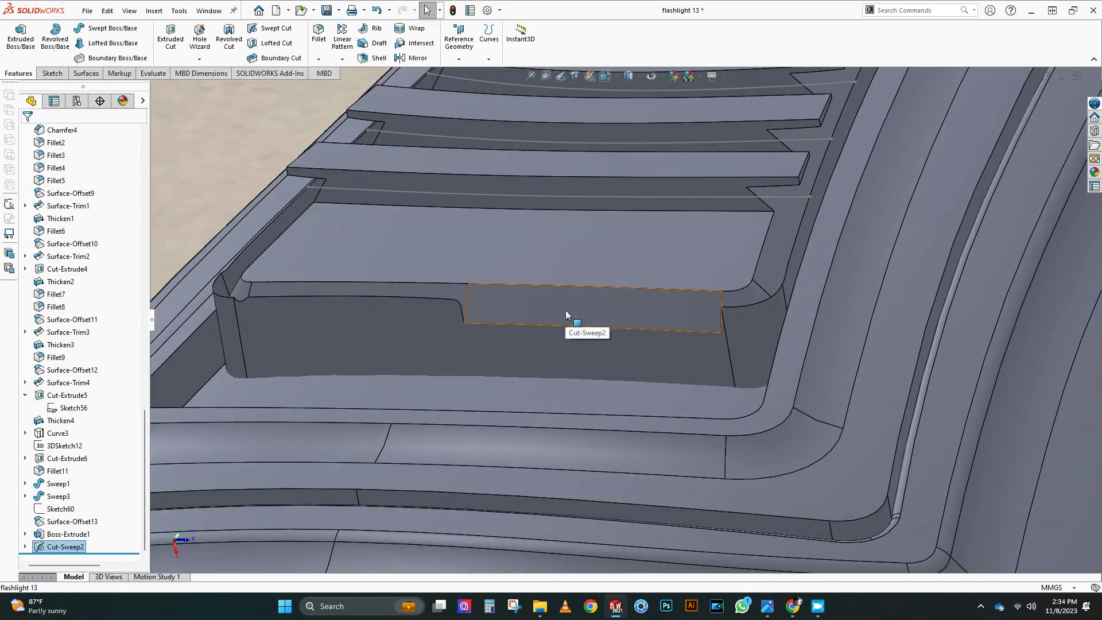
left_click(25, 547)
left_click(75, 534)
left_click(82, 500)
scroll(562, 392, "down", 12)
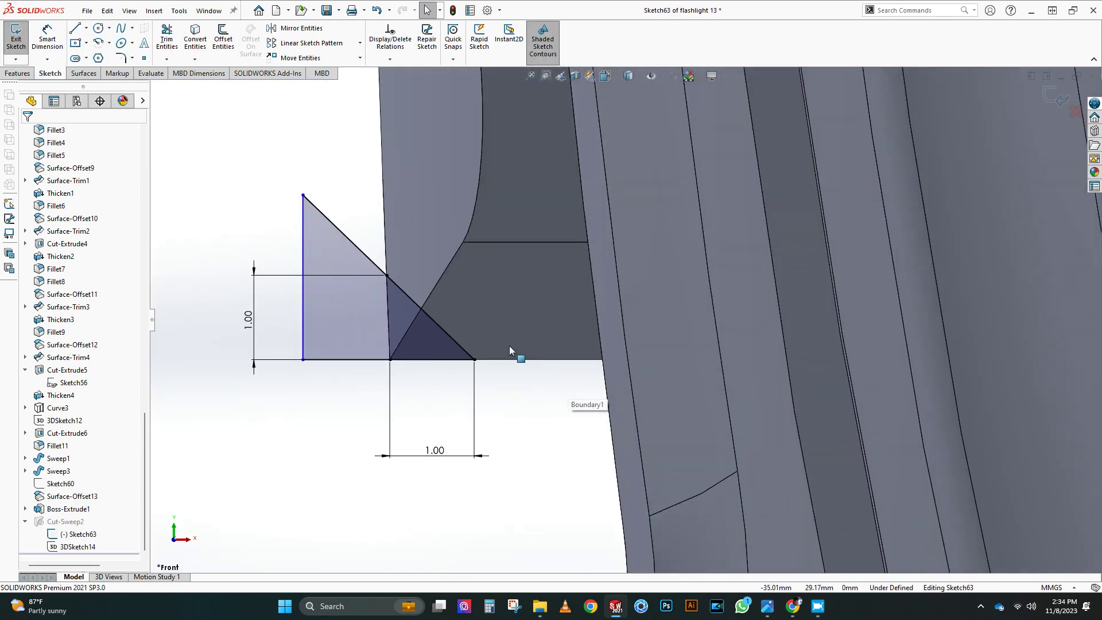
left_click(461, 352)
key("Delete")
left_click(362, 359)
key("Delete")
key("Return")
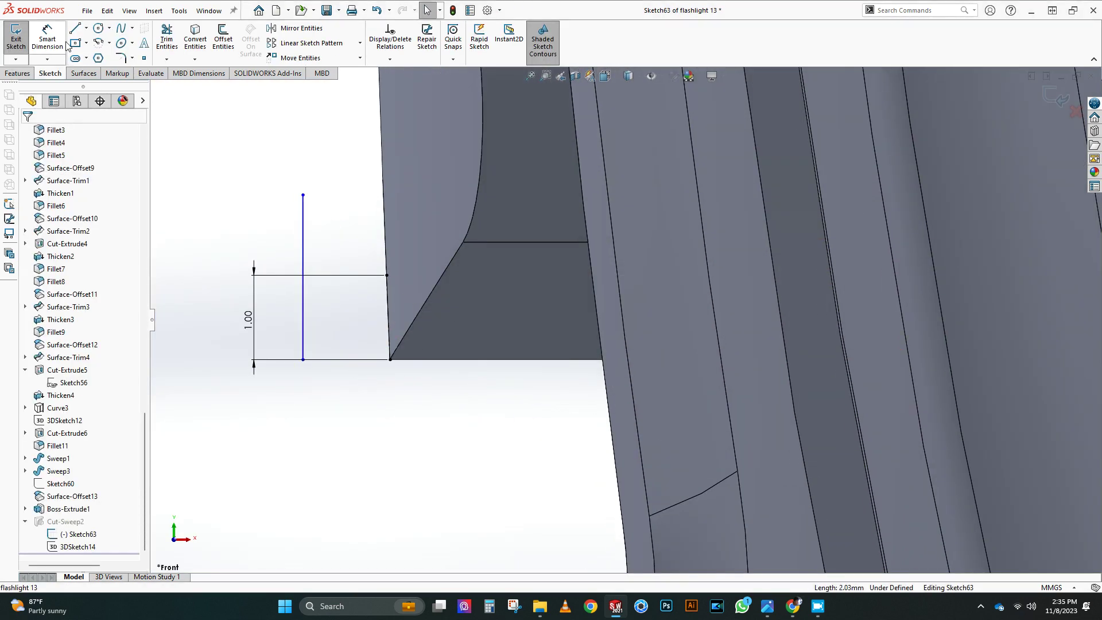
Draw a horizontal construction line about 1 mm long inward from the button's lower corner
left_click(84, 58)
left_click(390, 359)
left_click(477, 360)
key("Escape")
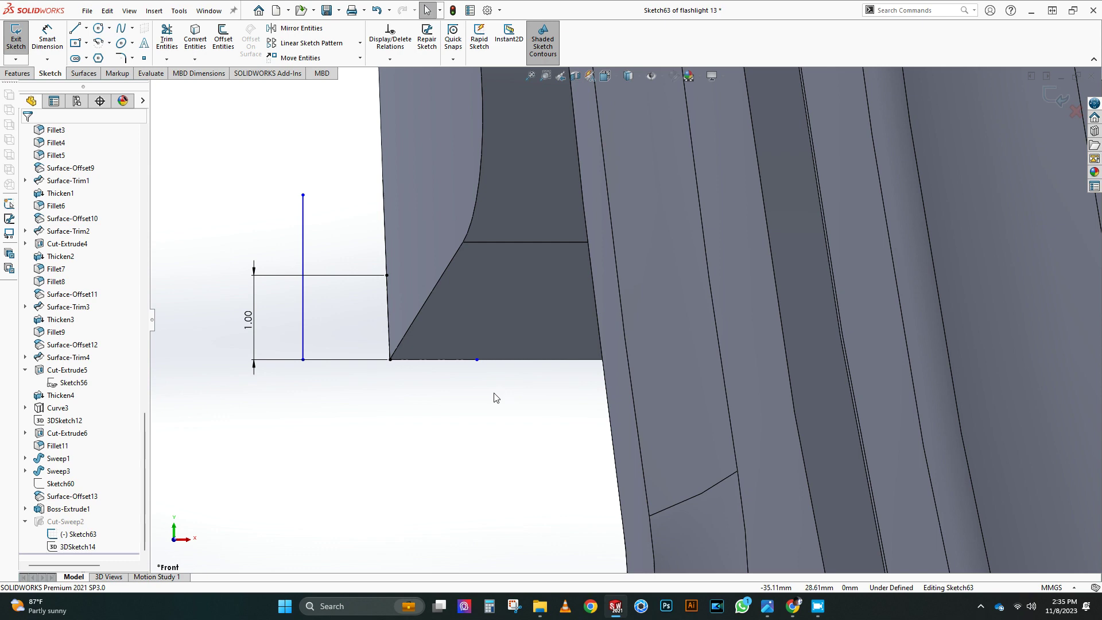
Redraw the profile's slanted and lower lines below the button's edge and merge the vertical line's lower end with them
left_click(75, 28)
left_click(303, 196)
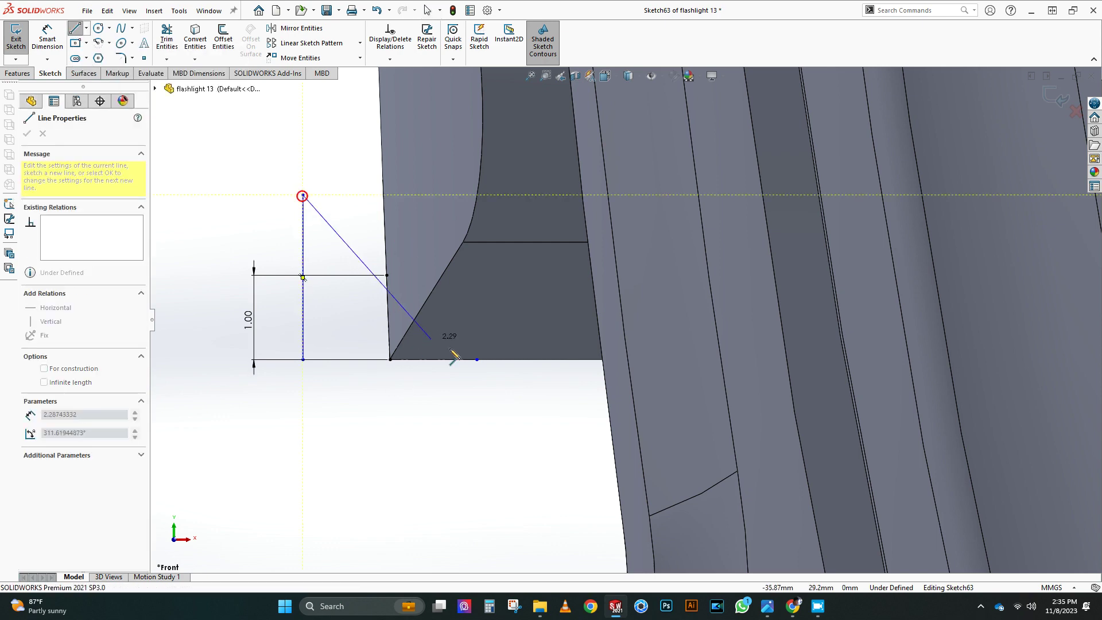
left_click(303, 405)
key("Escape")
left_click(337, 396)
left_click(303, 359)
left_click(303, 405, "ctrl")
left_click(28, 374)
left_click(426, 443)
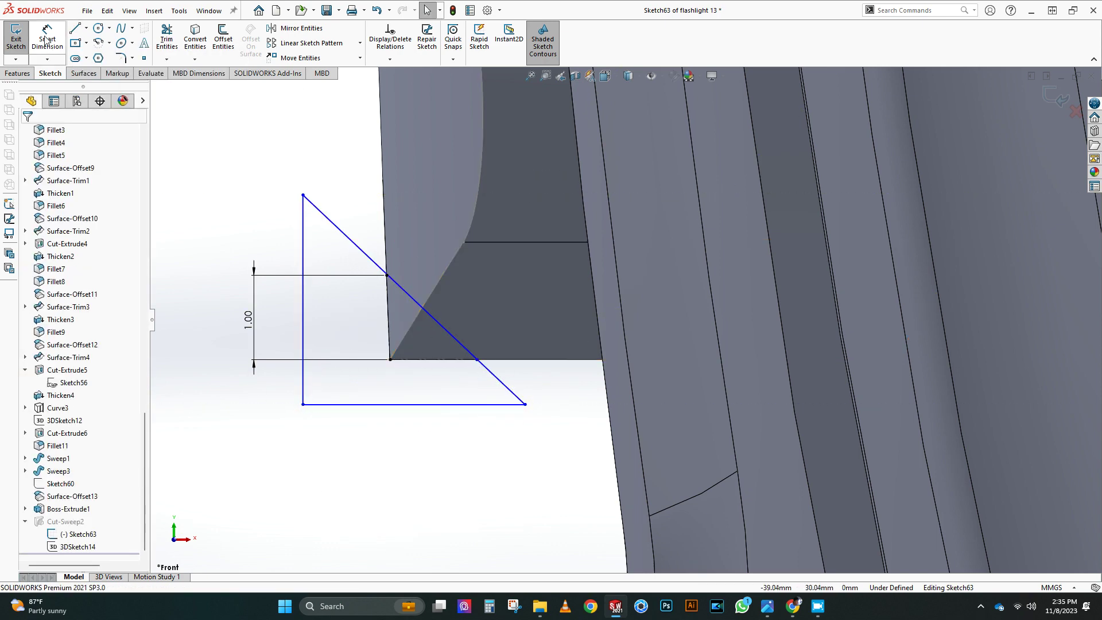
Set the horizontal construction line's length to 1 mm
left_click(421, 381)
type("1")
key("Return")
right_click(560, 397)
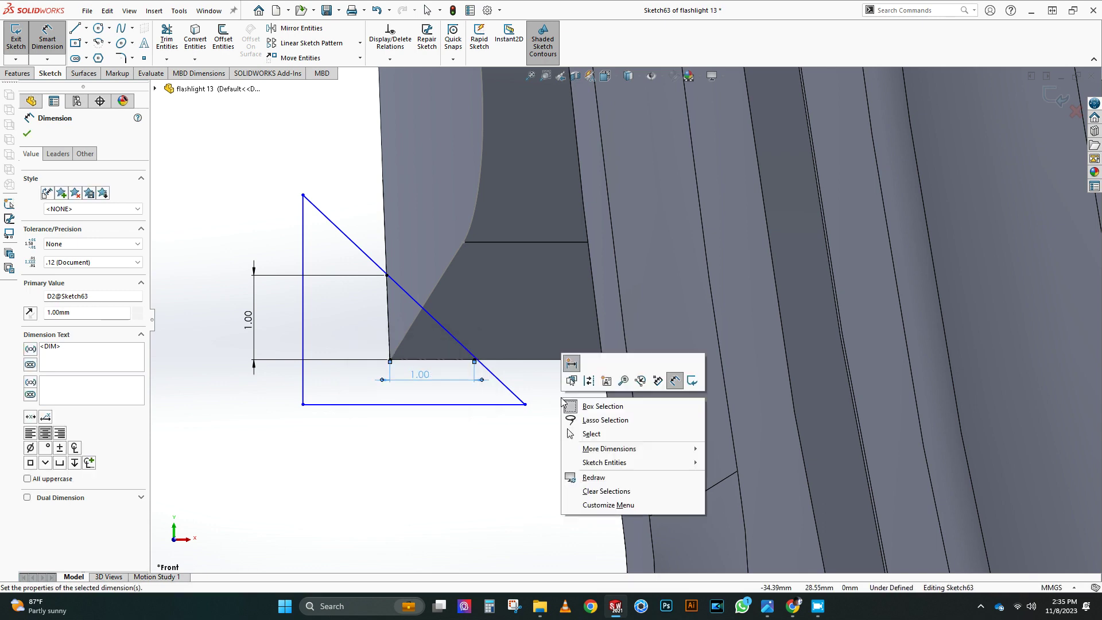
left_click(585, 433)
Constrain the slanted line to pass through the inner end of the horizontal construction line and the upper end of the 1 mm height line
left_click(475, 361)
left_click(484, 368)
left_click(254, 360)
key("Escape")
left_click(474, 360)
left_click(490, 372, "ctrl")
left_click(56, 332)
left_click(387, 275)
left_click(371, 259, "ctrl")
left_click(56, 332)
Move the profile's lower line up to just below the button's lower edge and exit the sketch
left_click_drag(460, 408, 454, 372)
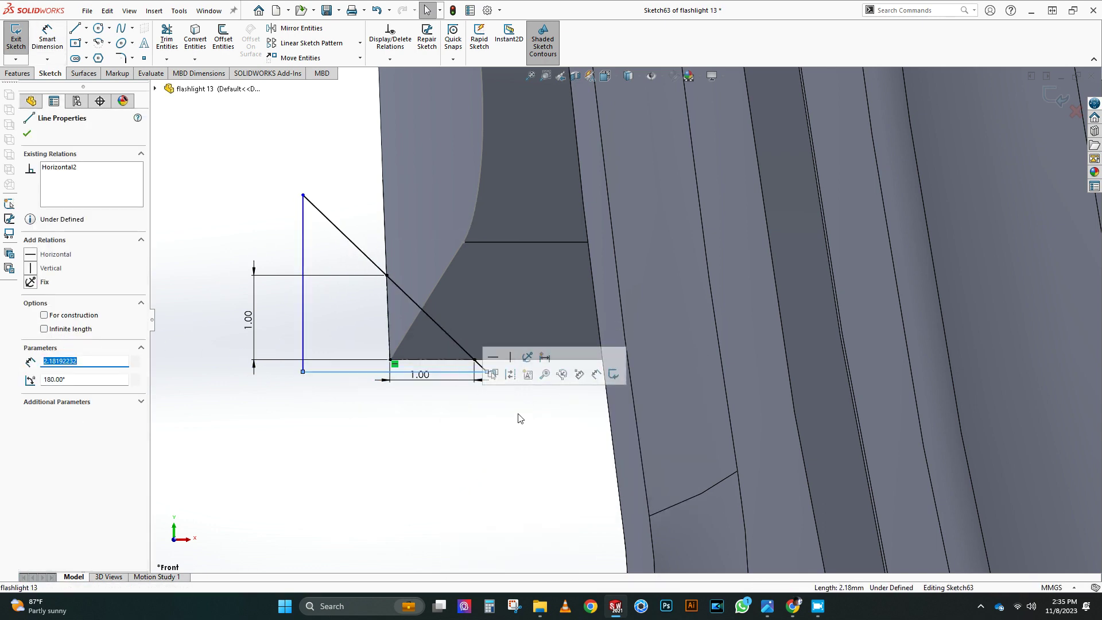
key("Escape")
left_click(511, 182)
Edit Cut-Sweep2, reselect the button as the only affected body and keep Body 1 of the result
left_click(70, 521)
left_click(79, 483)
left_click(79, 522)
left_click(87, 487)
scroll(493, 367, "up", 4)
middle_click_drag(459, 396, 551, 367)
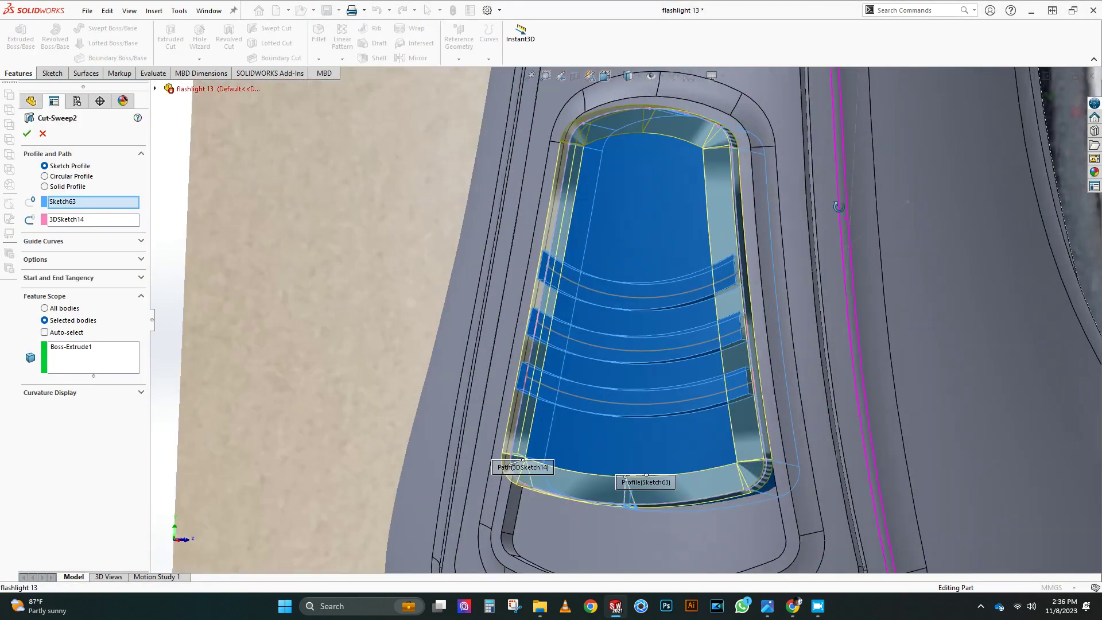
right_click(106, 362)
left_click(146, 370)
left_click(645, 431)
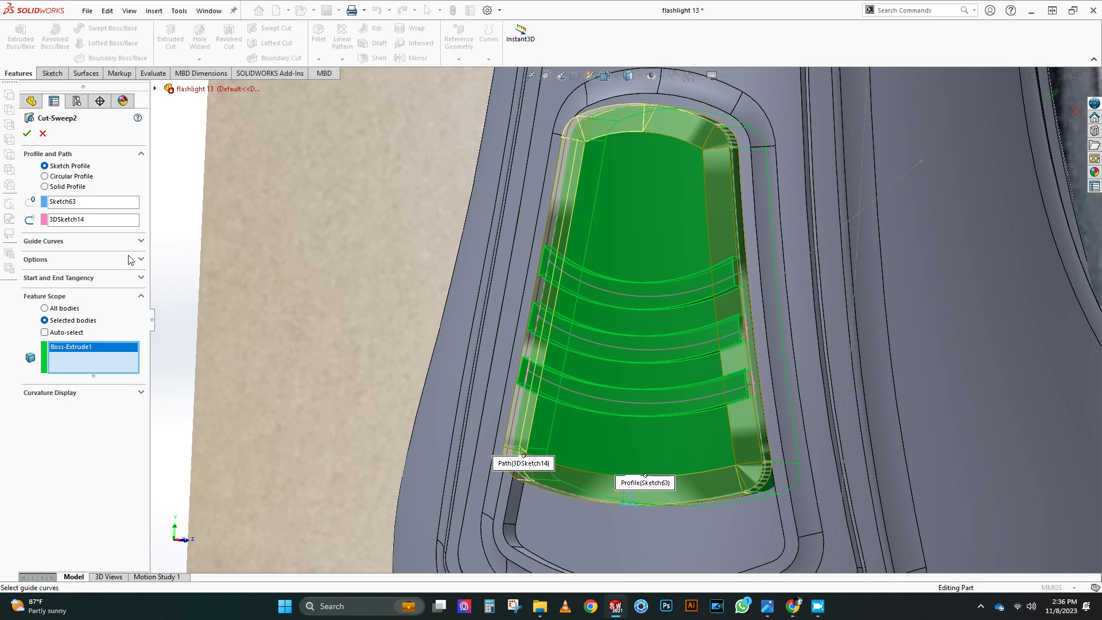
left_click(13, 85)
left_click(23, 29)
Move the cut profile's vertical line farther outside the button, exit the sketch and reopen the swept cut's settings
mouse_move(676, 435)
middle_mouse_down()
mouse_move(729, 250)
mouse_move(684, 179)
mouse_move(681, 233)
middle_mouse_up()
left_click(24, 547)
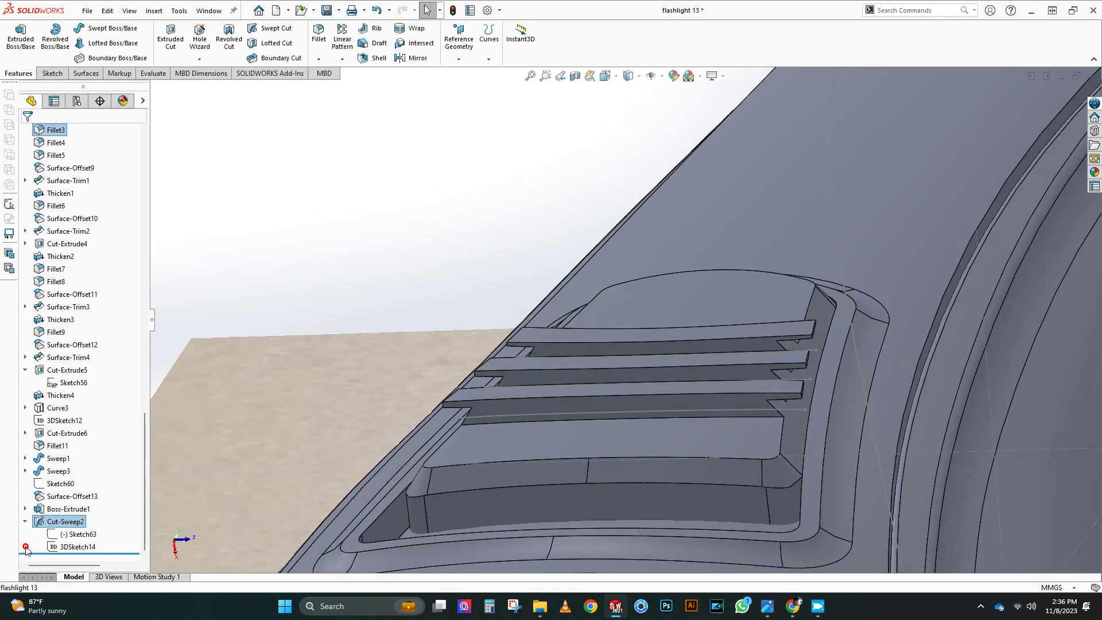
left_click(81, 501)
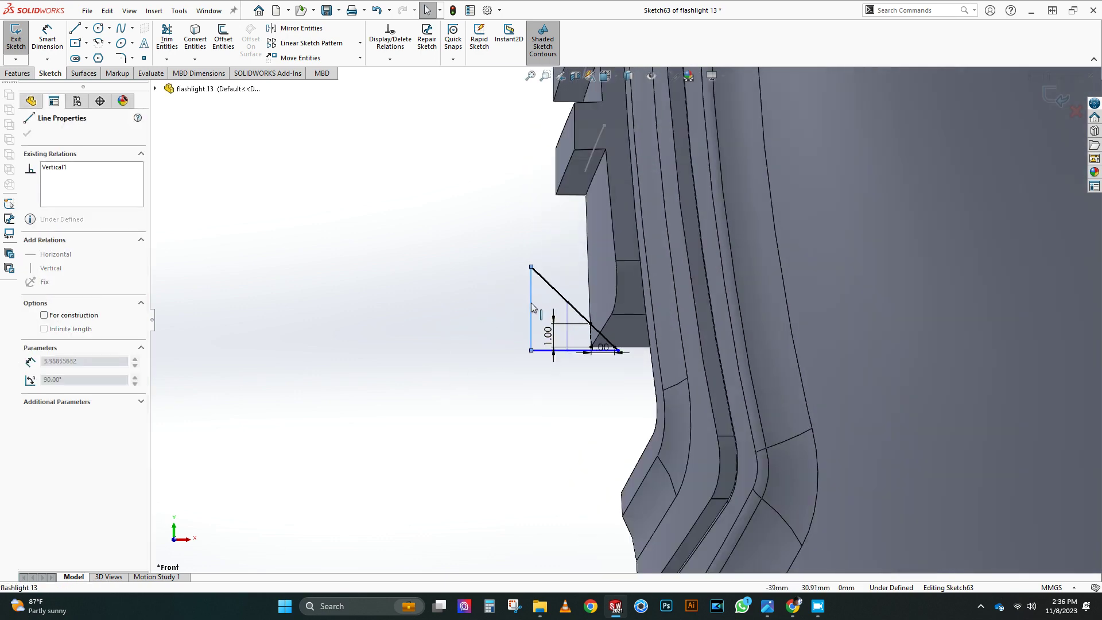
left_click(1046, 109)
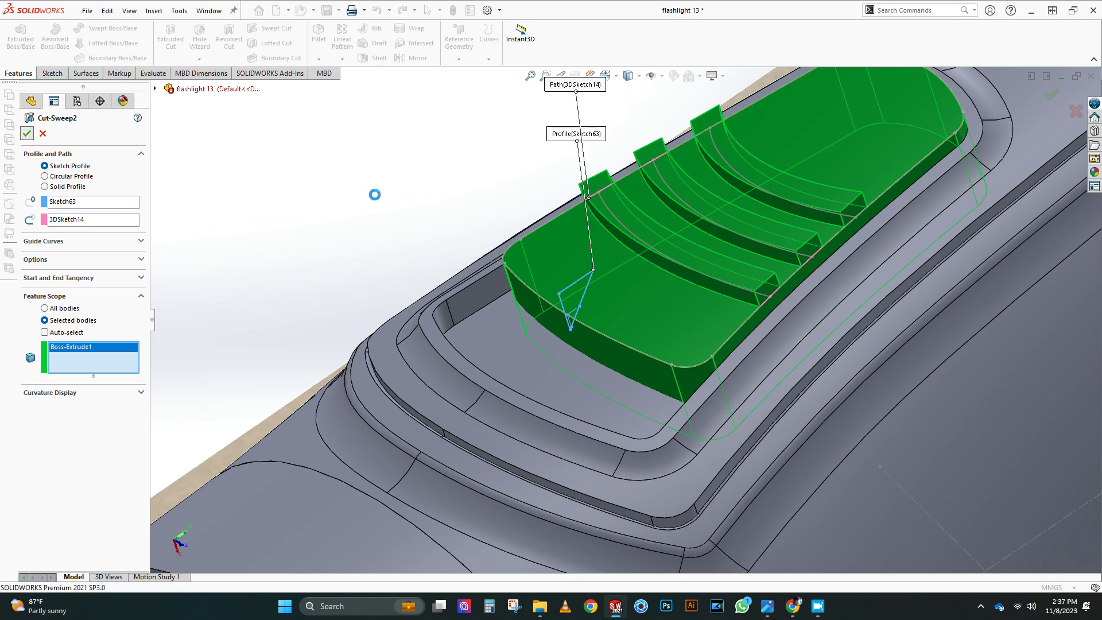
middle_click_drag(561, 230, 480, 153)
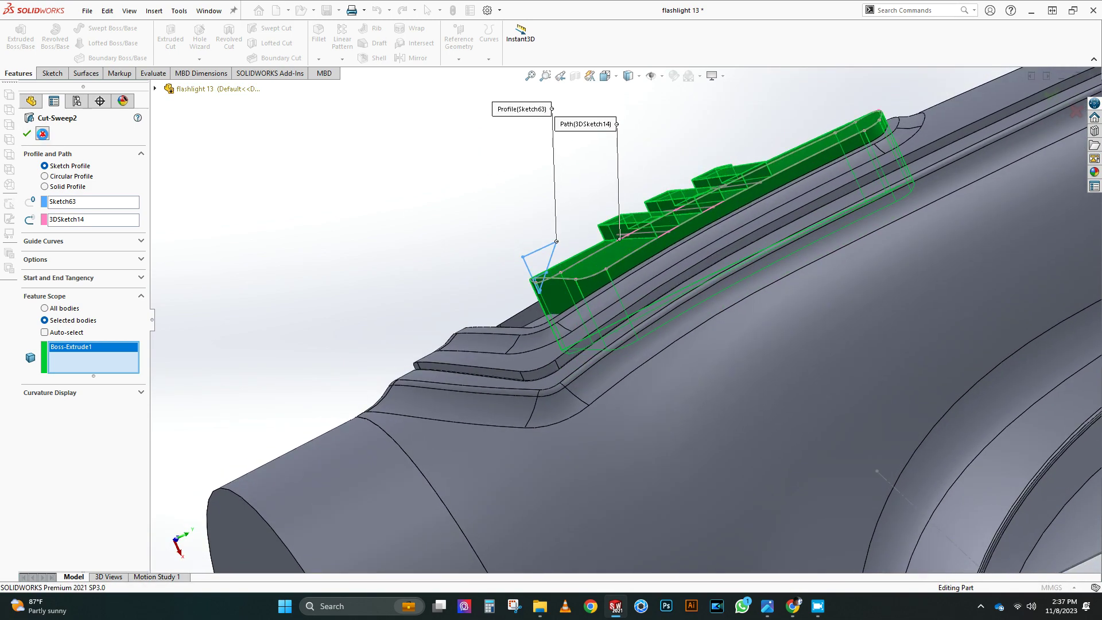
Cancel the Cut-Sweep2 edit and delete that feature, keeping its profile and path sketches
left_click(42, 134)
right_click(70, 551)
left_click(98, 534)
left_click(627, 228)
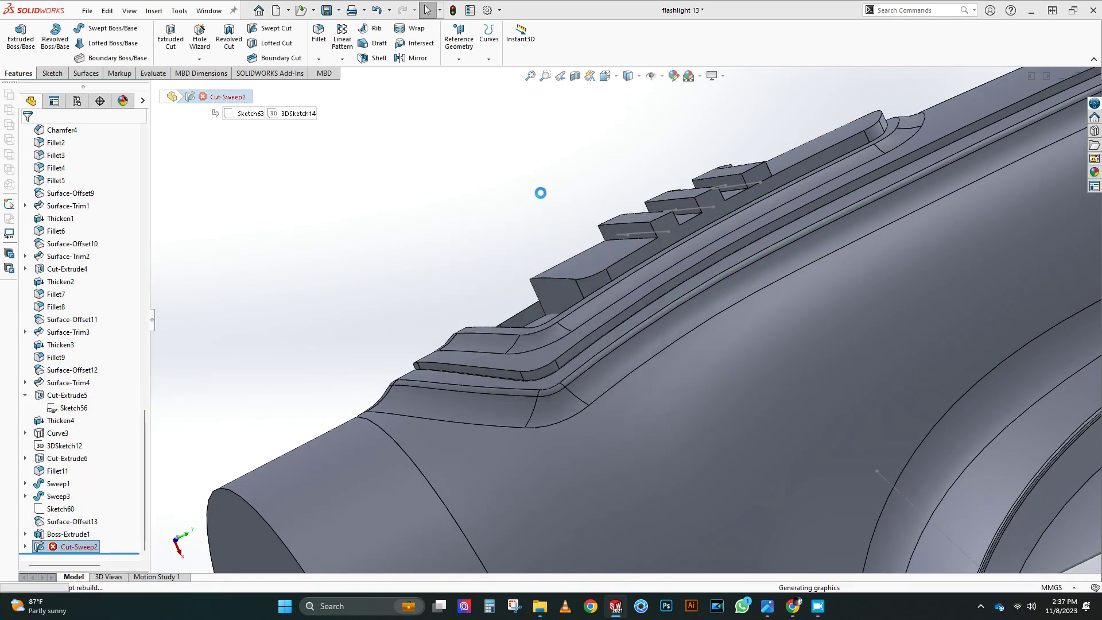
Edit Sketch63 and draw a vertical construction line about 9.9 mm long down from the lowest rib's outer corner
left_click(605, 75)
left_click(433, 369)
scroll(488, 267, "down", 8)
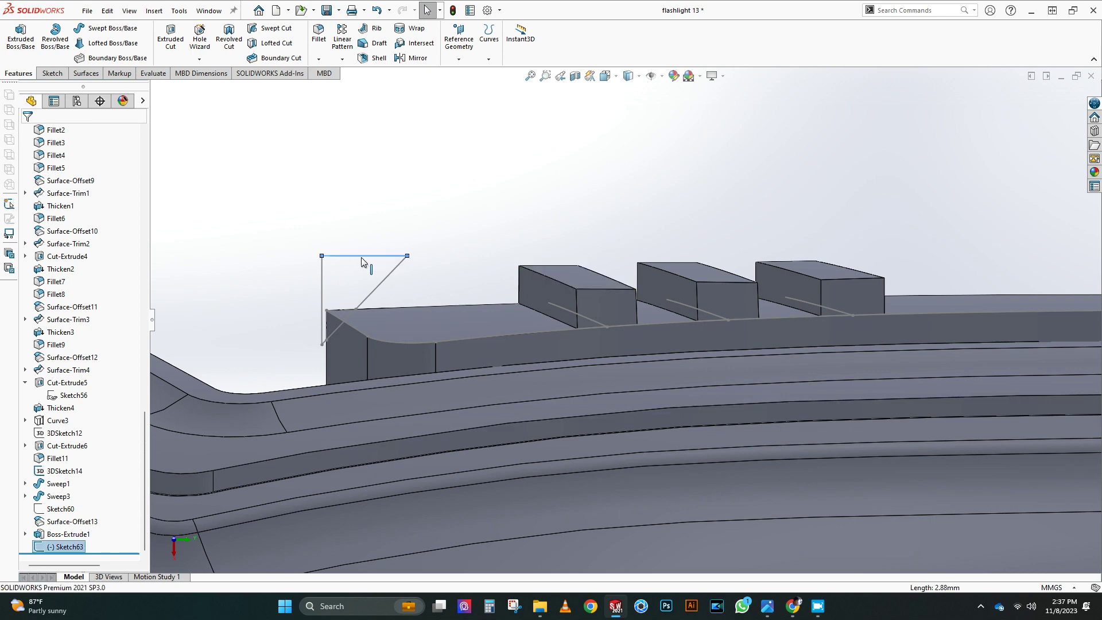
left_click(373, 225)
scroll(552, 393, "down", 9)
left_click(86, 28)
left_click(103, 55)
left_click(491, 290)
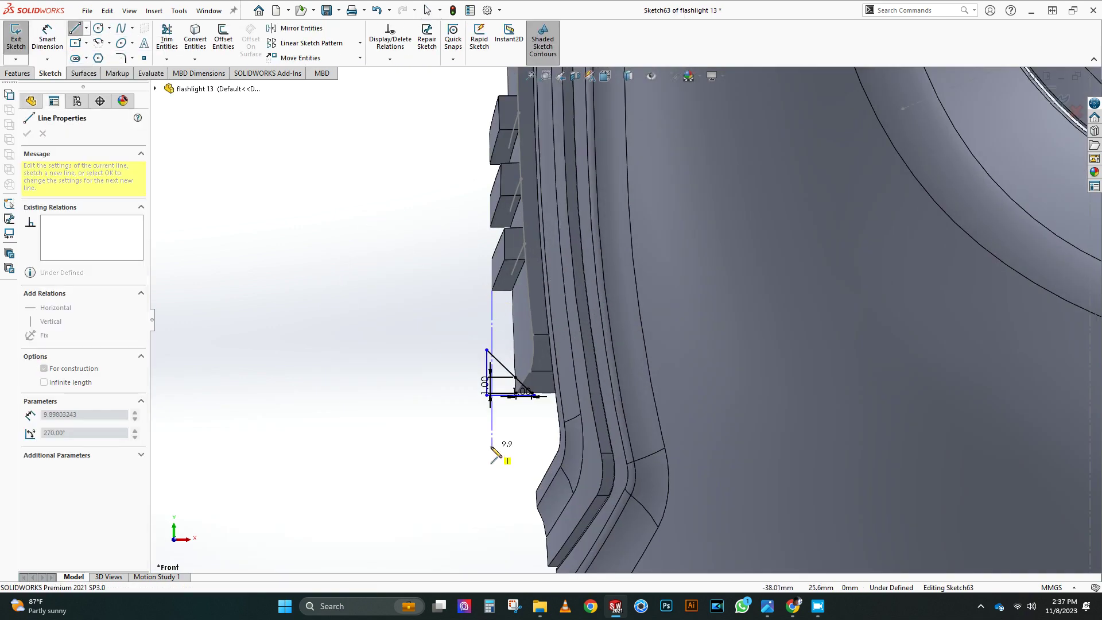
left_click(492, 447)
scroll(502, 341, "down", 4)
right_click(503, 334)
left_click(514, 344)
Move the profile's vertical line onto the vertical construction line
scroll(499, 356, "down", 2)
left_click_drag(462, 345, 537, 352)
left_click(472, 379)
left_click(519, 507)
scroll(520, 499, "up", 4)
left_click(503, 351)
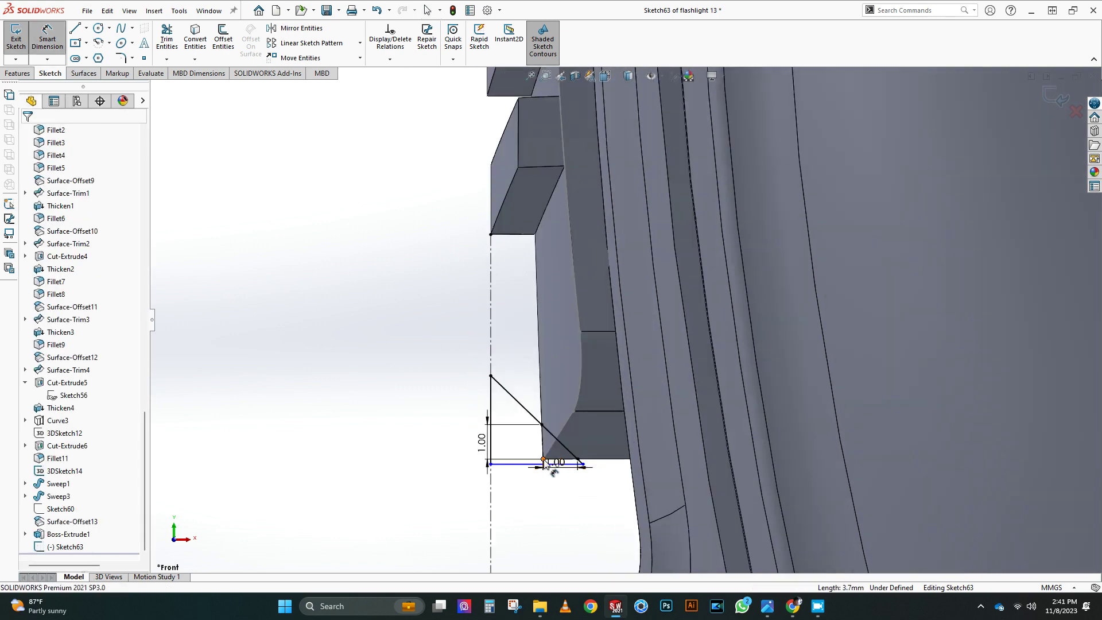
left_click(543, 460)
left_click(490, 464)
key("Escape")
right_click(521, 501)
left_click(531, 511)
Remove the relation that ties the profile's upper point to the construction line
scroll(514, 438, "down", 2)
left_click(481, 347)
left_click(123, 185)
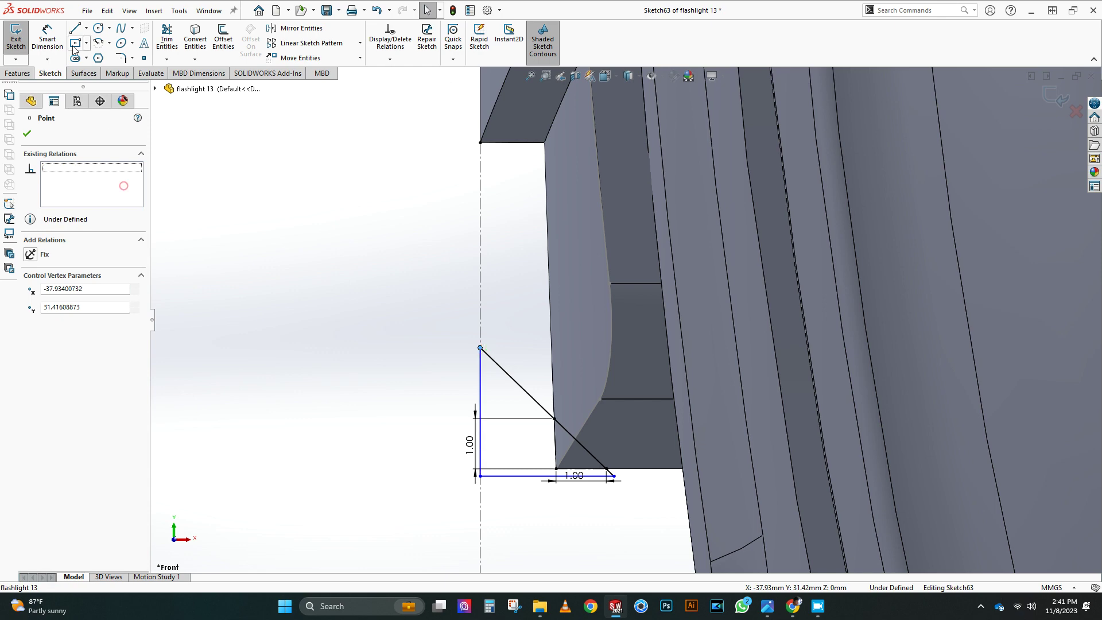
Dimension the profile's outer lower corner 1.5 mm from the button's lower corner and reduce the distance to 1.4 mm
left_click(47, 39)
left_click(555, 469)
left_click(481, 476)
left_click(517, 505)
type("1.5")
key("Return")
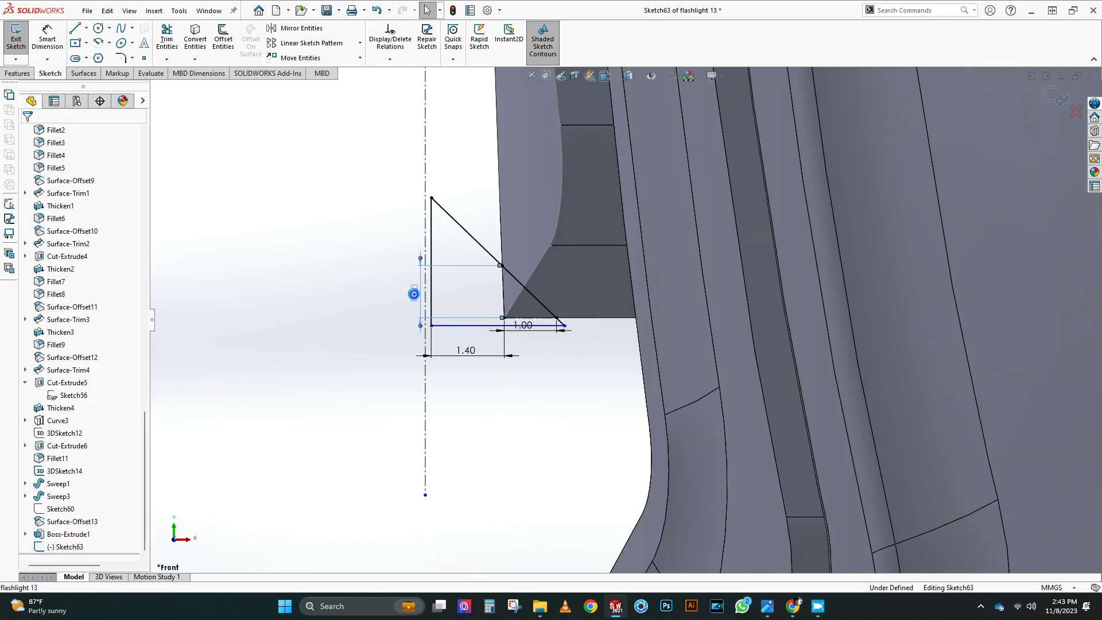
double_click(465, 350)
type("1.4")
key("Return")
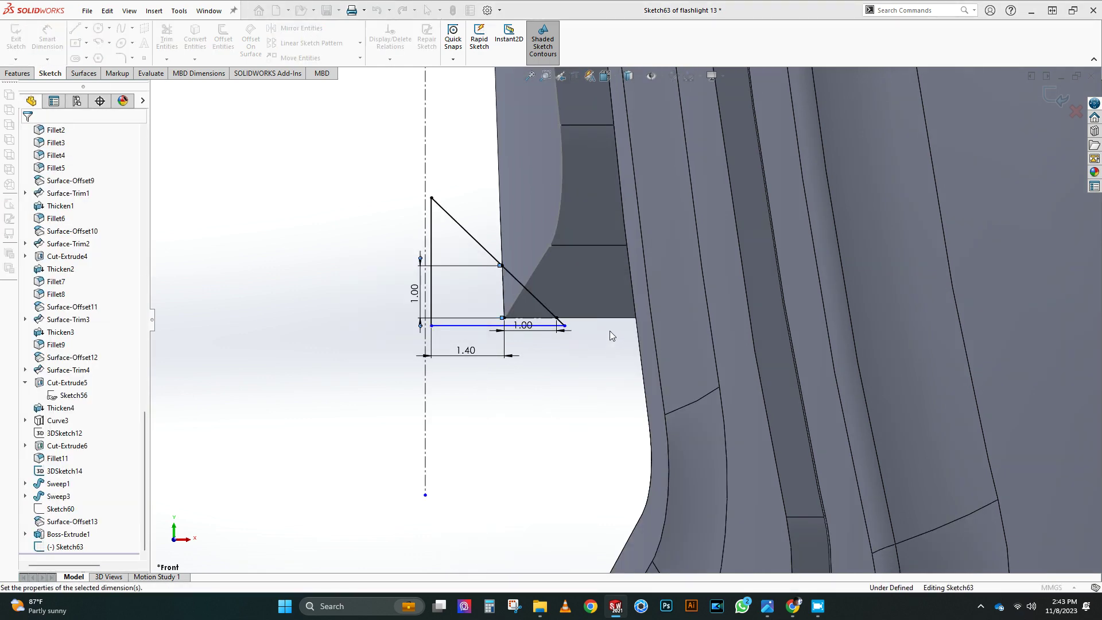
Replace the 1.4 mm dimension by attaching the profile's upper point to the construction line, with the height dimension set to 0.5 mm
left_click(465, 350)
key("Delete")
left_click_drag(431, 256, 426, 254)
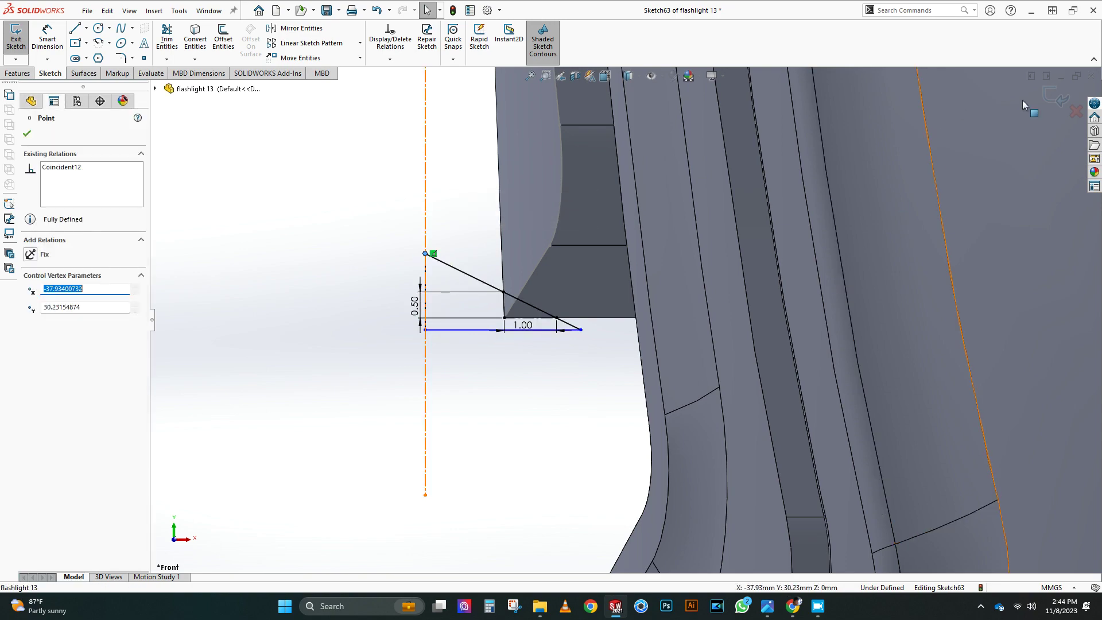
Create a swept cut with Sketch63 as profile and 3DSketch14 as path, affecting only the Boss-Extrude1 body
left_click(269, 29)
left_click(527, 314)
middle_click_drag(527, 314, 511, 191)
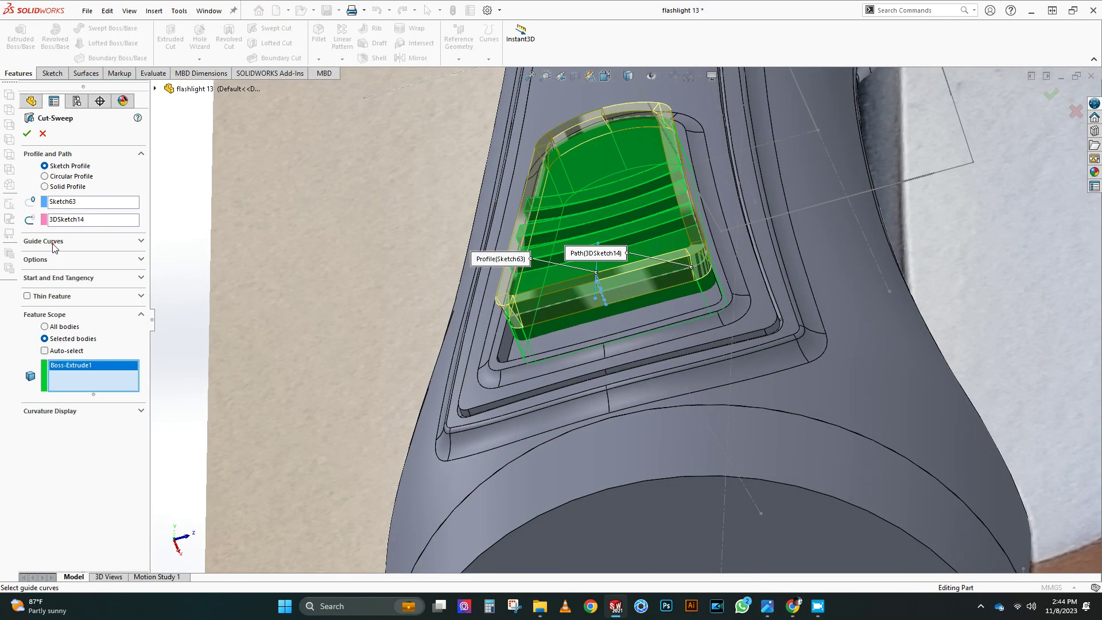
left_click(45, 260)
middle_click_drag(609, 252, 579, 201)
Edit Sketch63, pull the profile's inner lower corner close to the button's lower edge and exit the sketch
left_click(67, 547)
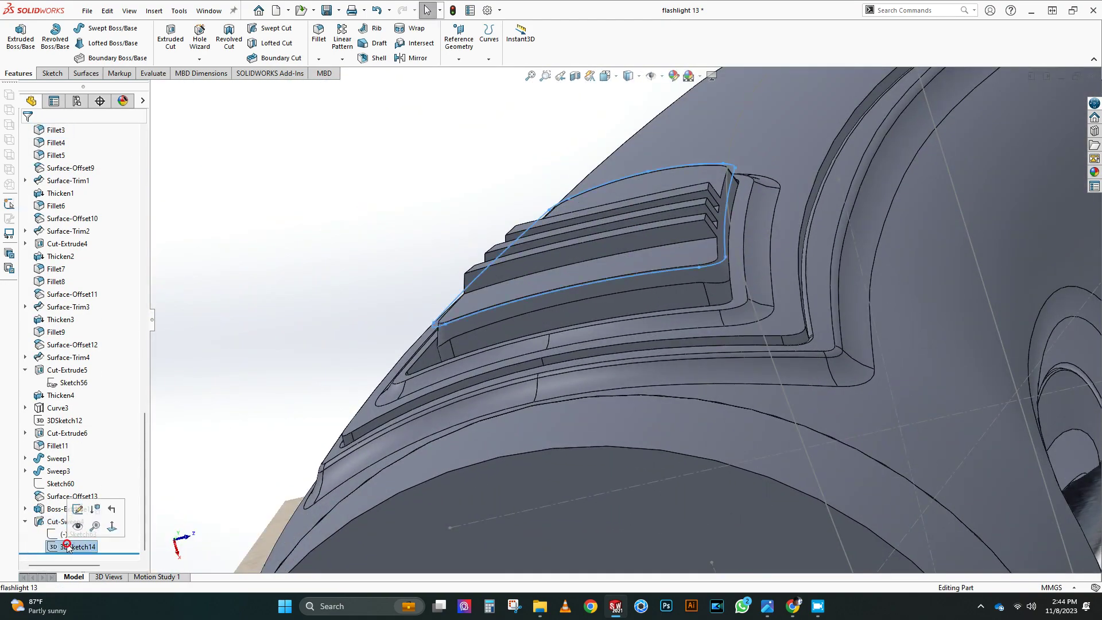
left_click(61, 499)
left_click_drag(590, 338, 556, 322)
left_click(622, 302)
left_click(1055, 97)
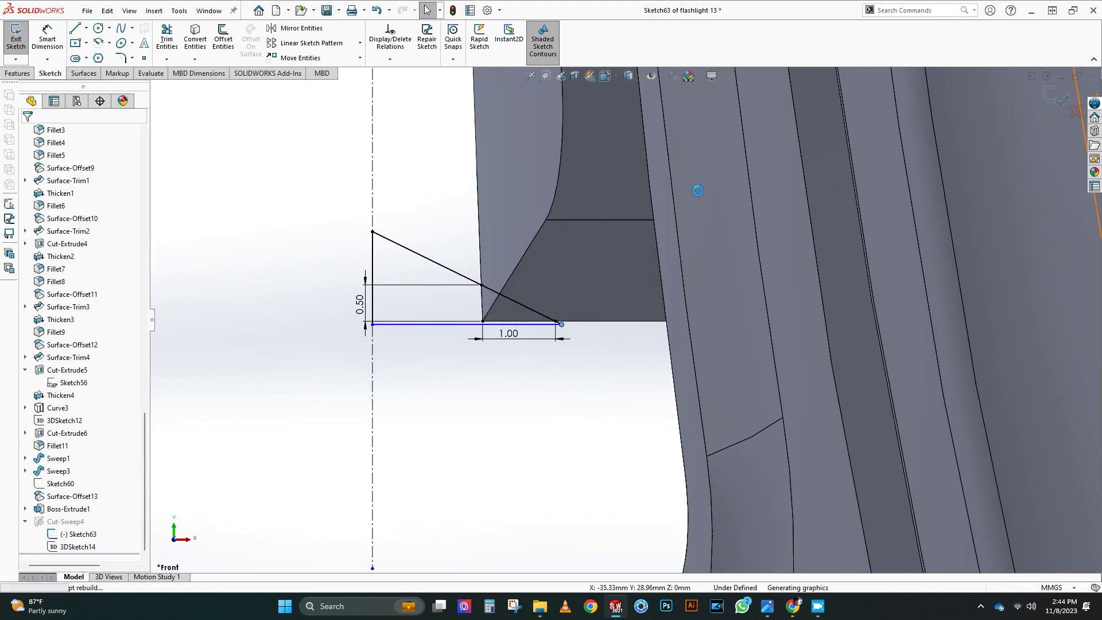
Reopen Sketch63, move the inner corner somewhat farther below the button's lower edge and rebuild the swept cut
middle_click_drag(706, 79, 608, 229)
scroll(608, 229, "up", 3)
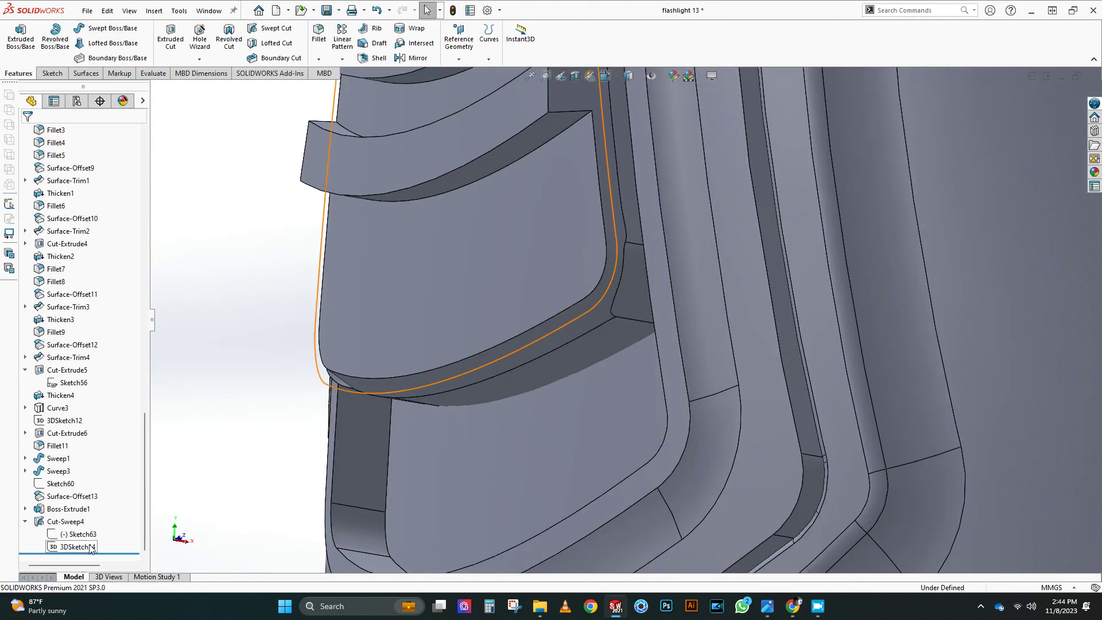
left_click(84, 500)
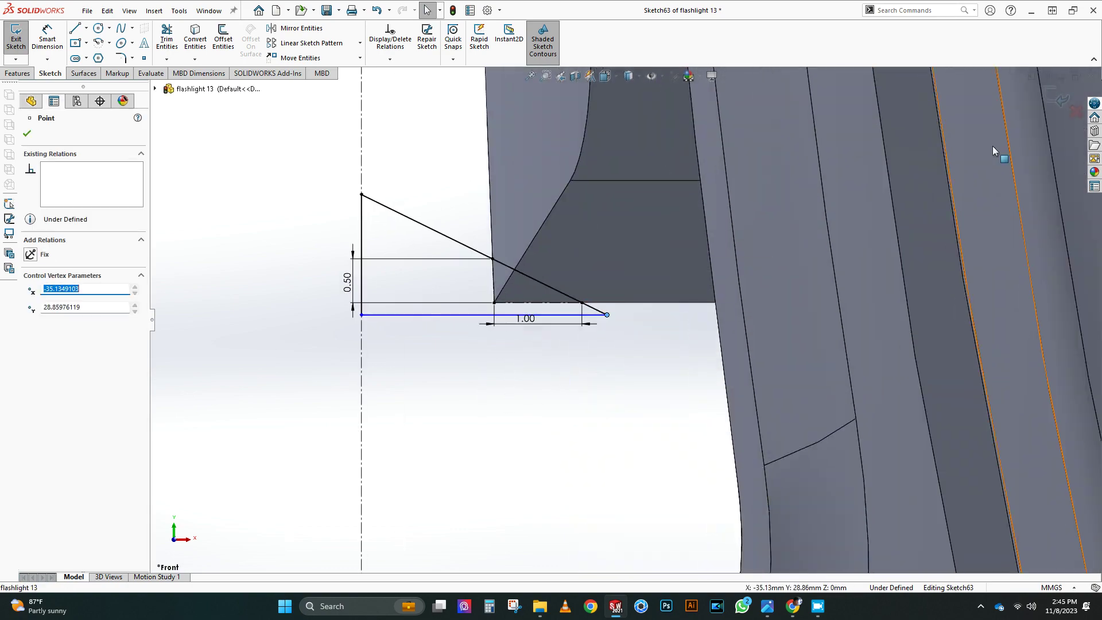
mouse_move(555, 245)
middle_mouse_down()
mouse_move(701, 178)
mouse_move(690, 62)
middle_mouse_up()
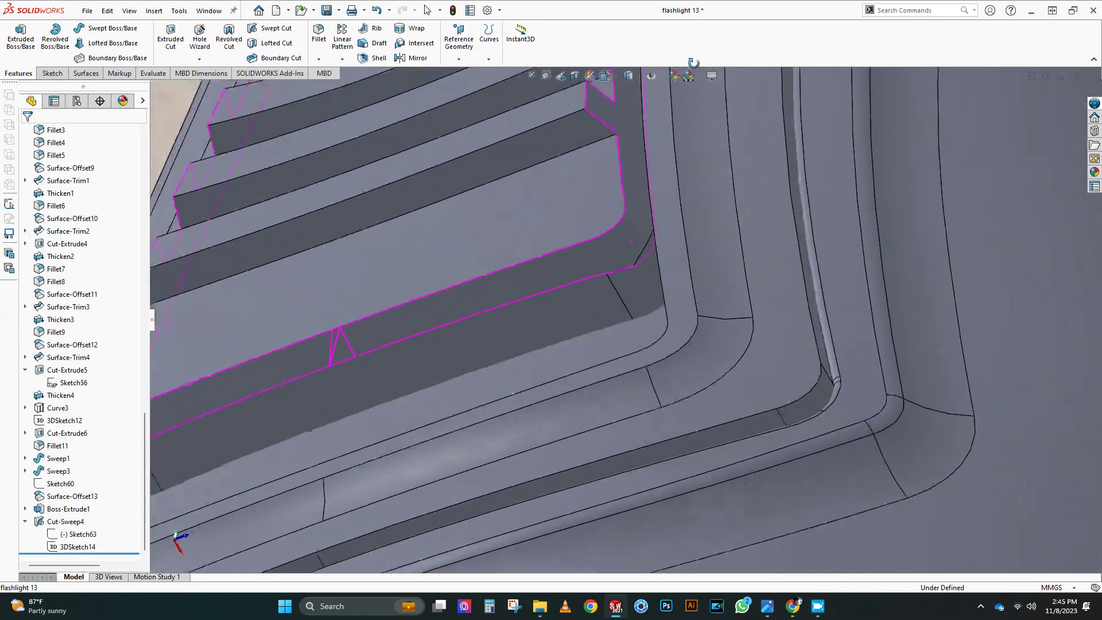
Edit Sketch63, extend its inner corner farther down the slanted line, set the horizontal dimension to 0.8 mm and exit
left_click(77, 534)
left_click(84, 501)
scroll(548, 392, "down", 15)
left_click_drag(571, 347, 620, 371)
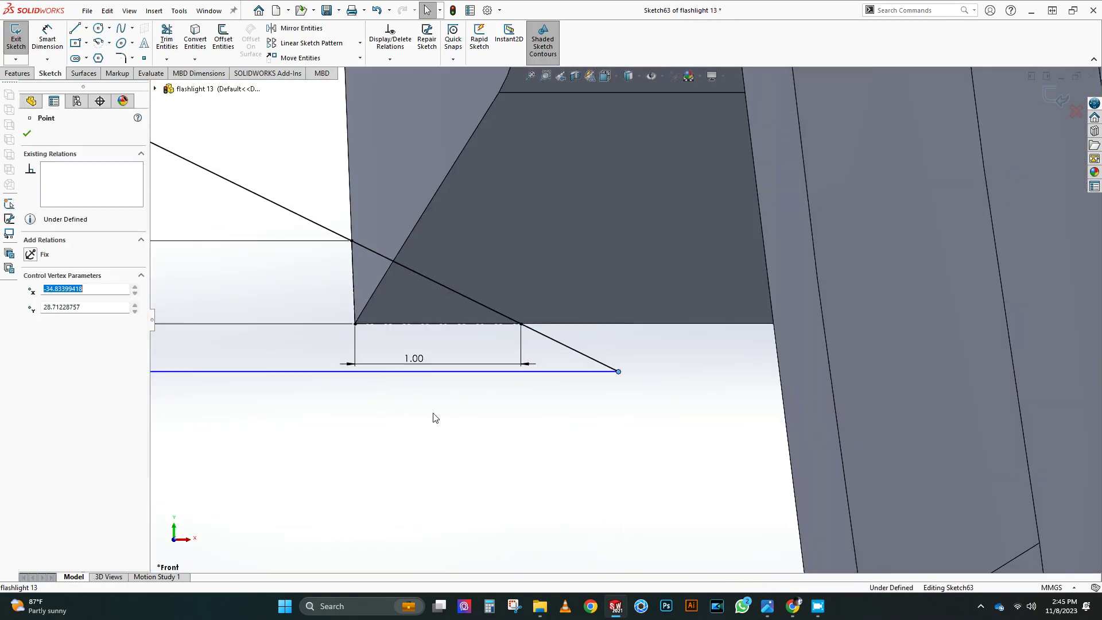
scroll(434, 417, "up", 3)
double_click(502, 343)
type(".8")
key("Return")
key("ctrl+b")
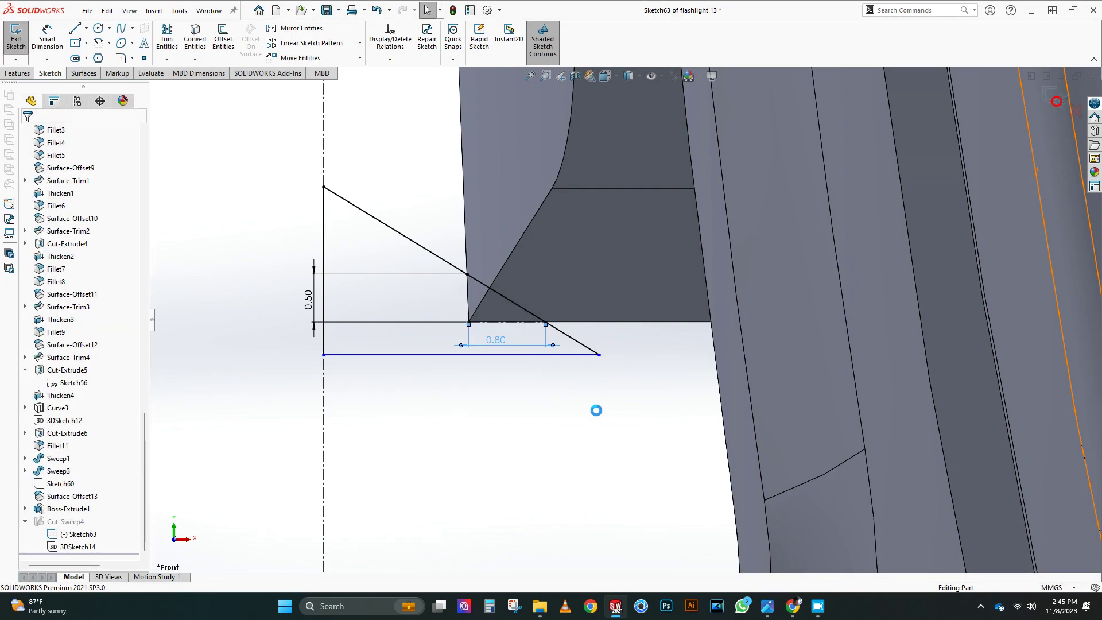
Save the part with the rebuilt swept cut
scroll(579, 380, "up", 5)
mouse_move(579, 380)
middle_mouse_down()
mouse_move(632, 128)
mouse_move(631, 379)
mouse_move(595, 292)
mouse_move(345, 83)
middle_mouse_up()
scroll(637, 230, "up", 3)
scroll(631, 379, "up", 5)
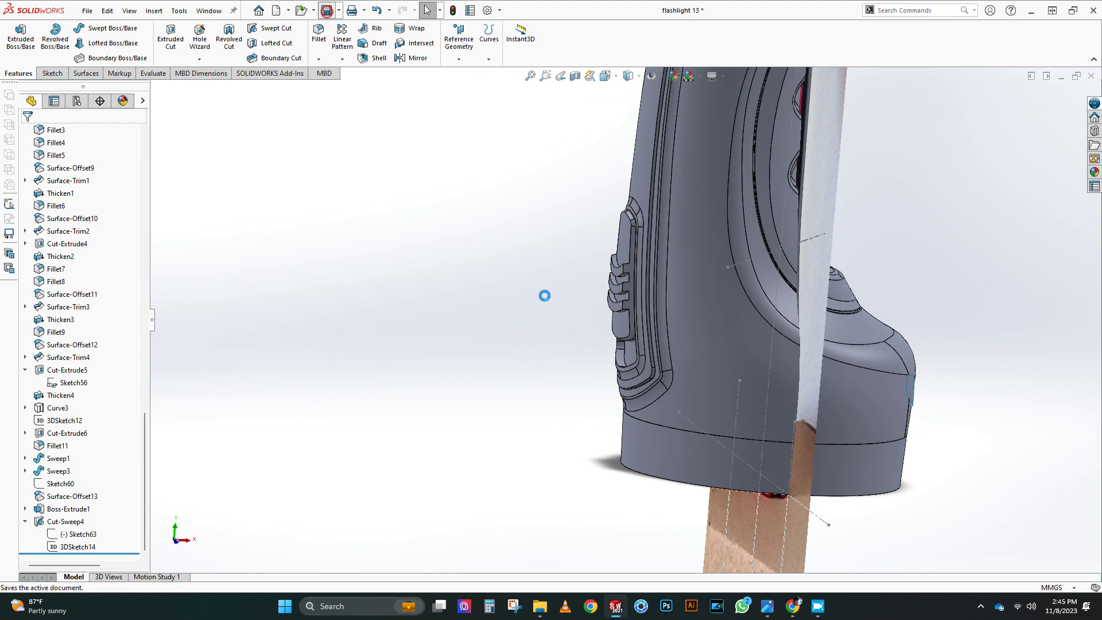
Fillet the six edges where the three ribs meet the button's face with a 1 mm radius
scroll(657, 274, "down", 5)
left_click(634, 332)
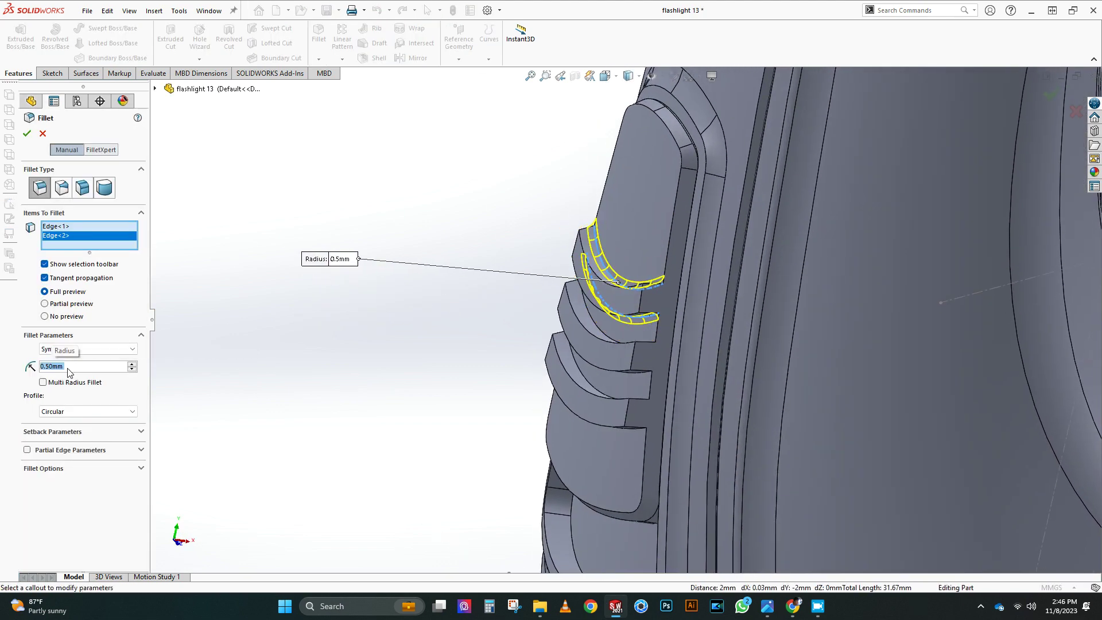
left_click(609, 339)
mouse_move(610, 339)
middle_mouse_down()
mouse_move(628, 310)
mouse_move(626, 327)
middle_mouse_up()
left_click(617, 326)
left_click(614, 340)
left_click(614, 375)
middle_click_drag(626, 376, 631, 361)
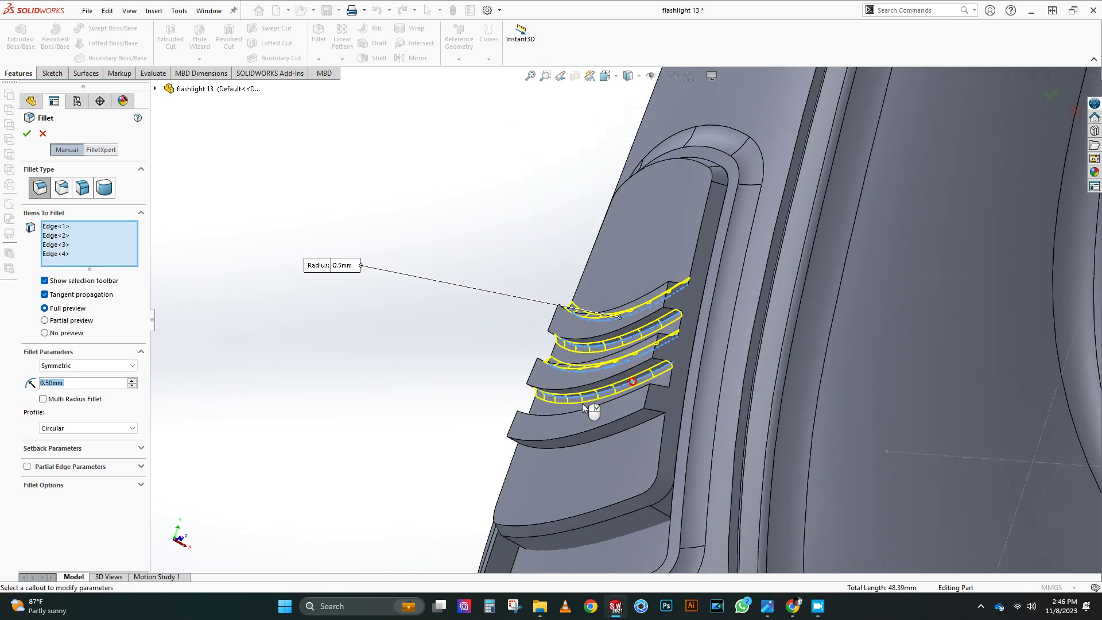
middle_click_drag(570, 419, 578, 401)
left_click(608, 414)
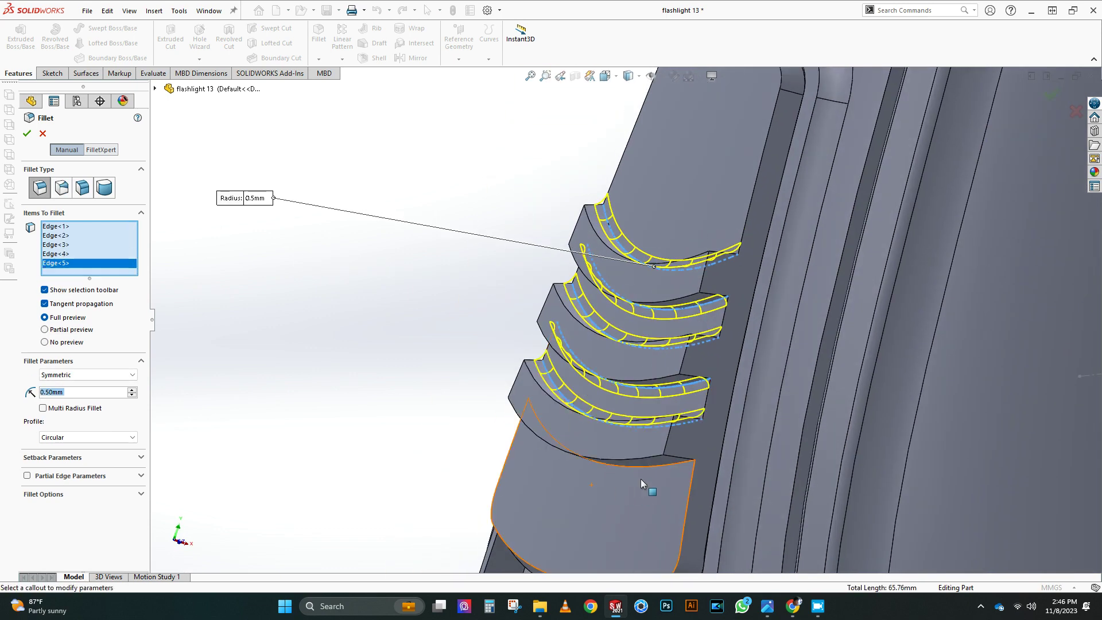
left_click(640, 467)
middle_click_drag(640, 479, 646, 447)
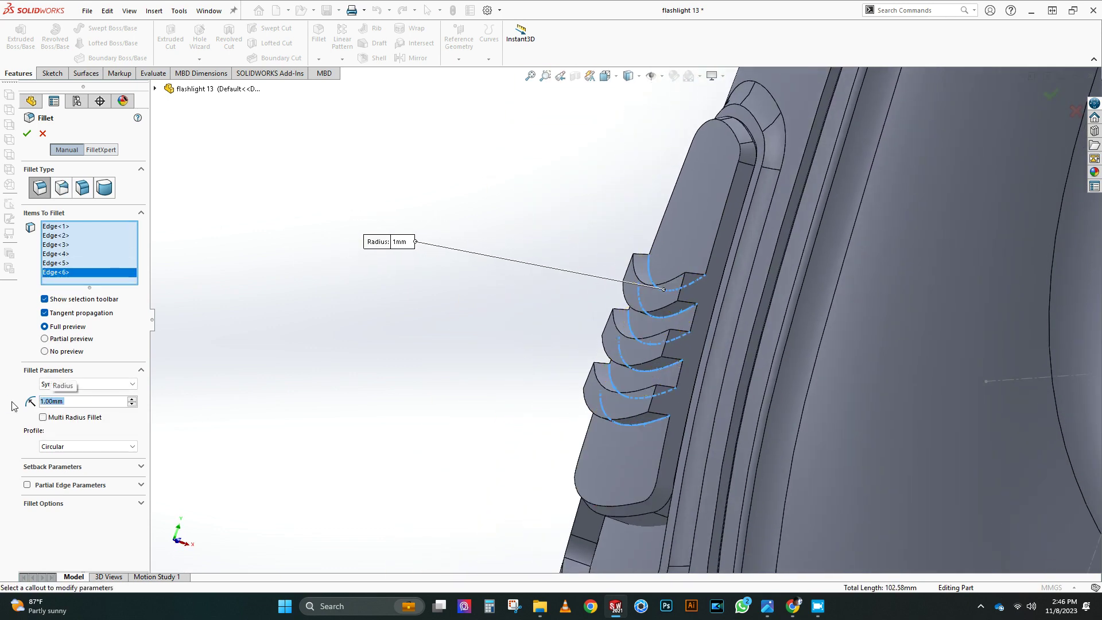
left_click(27, 135)
Fillet the six outer edges of the three ribs with a 0.6 mm radius
left_click(319, 35)
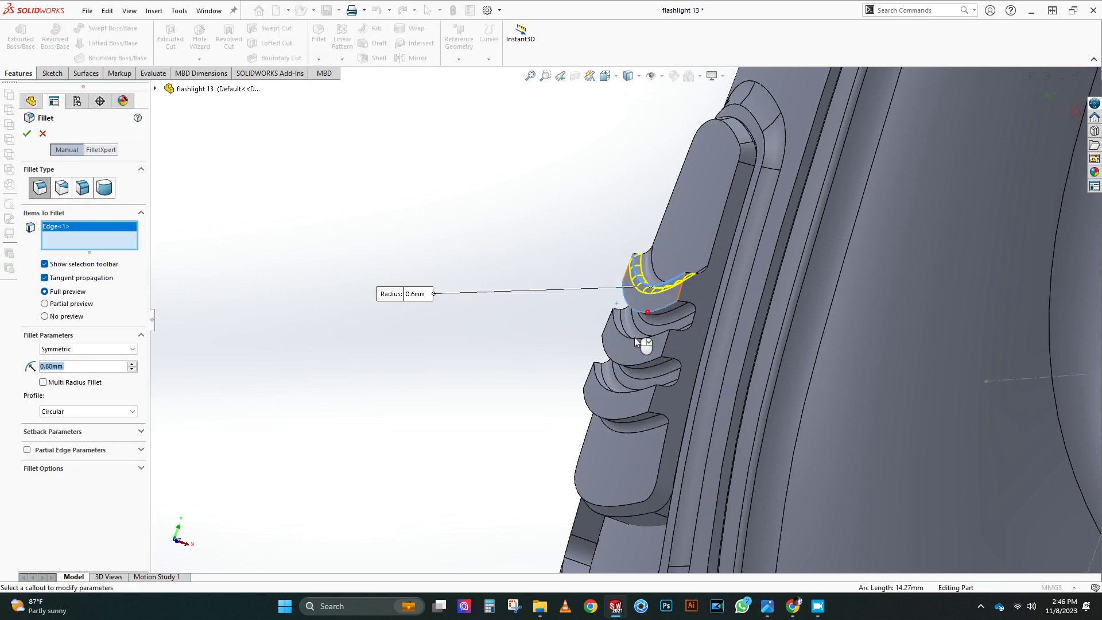
left_click(630, 366)
left_click(612, 391)
left_click(633, 419)
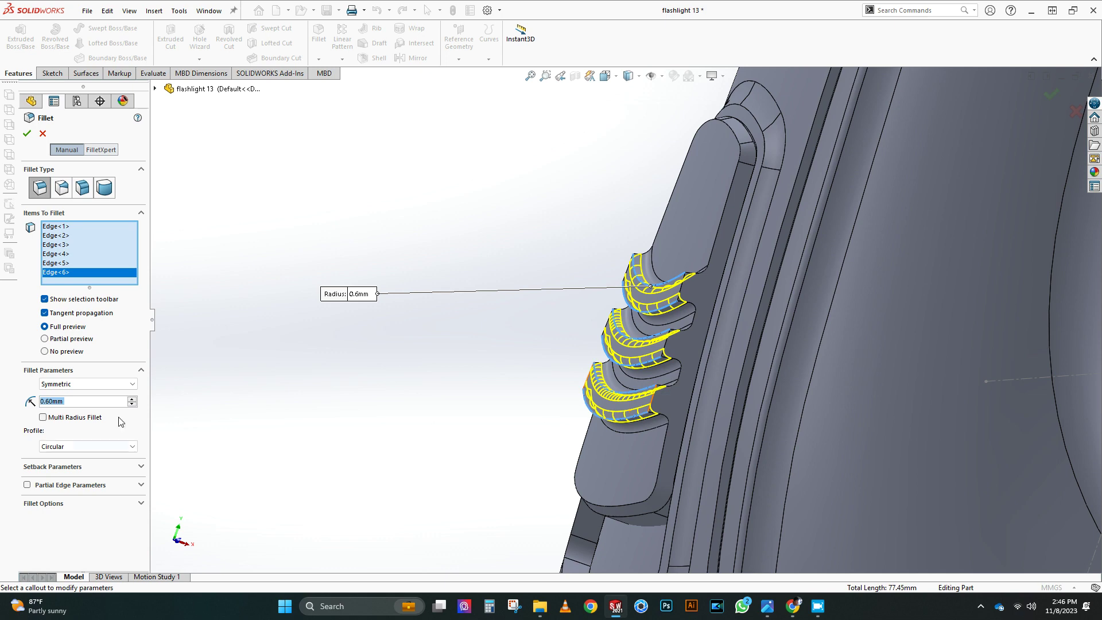
left_click(27, 133)
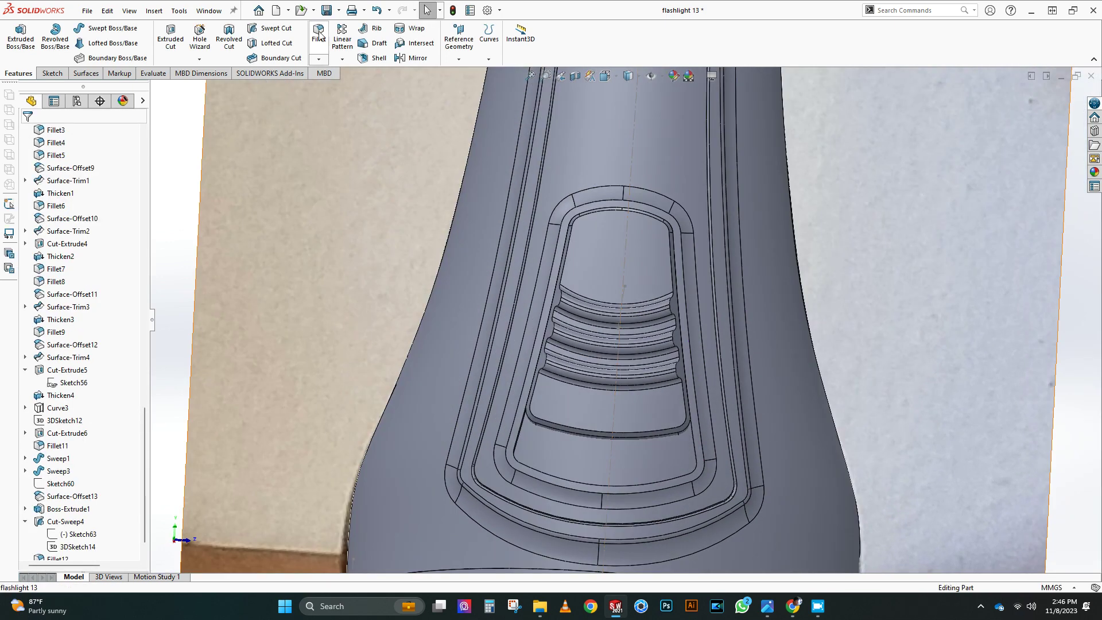
Fillet the whole upper outline of the button, including the rib ends, with a 0.5 mm radius
left_click(318, 34)
scroll(625, 286, "up", 2)
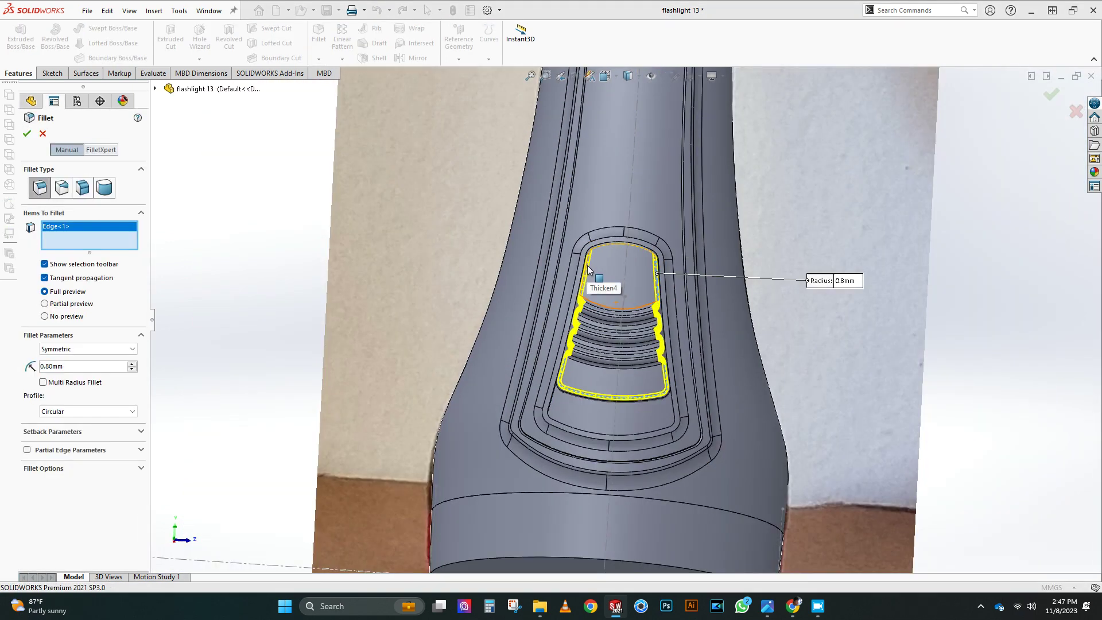
middle_click_drag(599, 266, 655, 260)
scroll(660, 258, "down", 2)
scroll(656, 459, "down", 2)
middle_click_drag(656, 439, 734, 385)
scroll(516, 313, "down", 6)
left_click(527, 309)
scroll(572, 347, "up", 7)
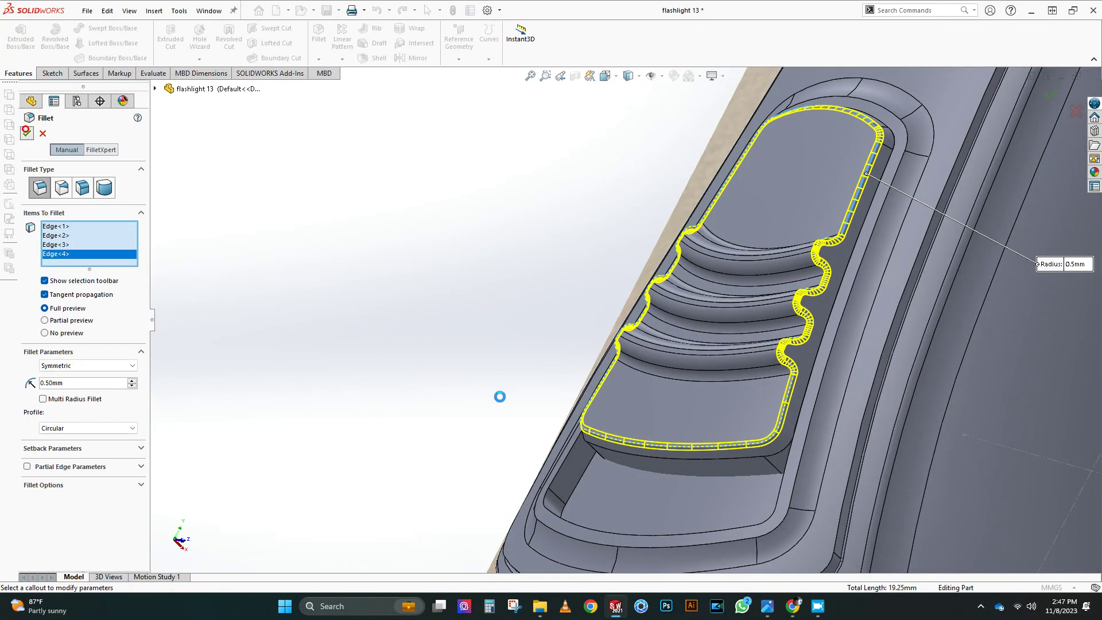
left_click(26, 135)
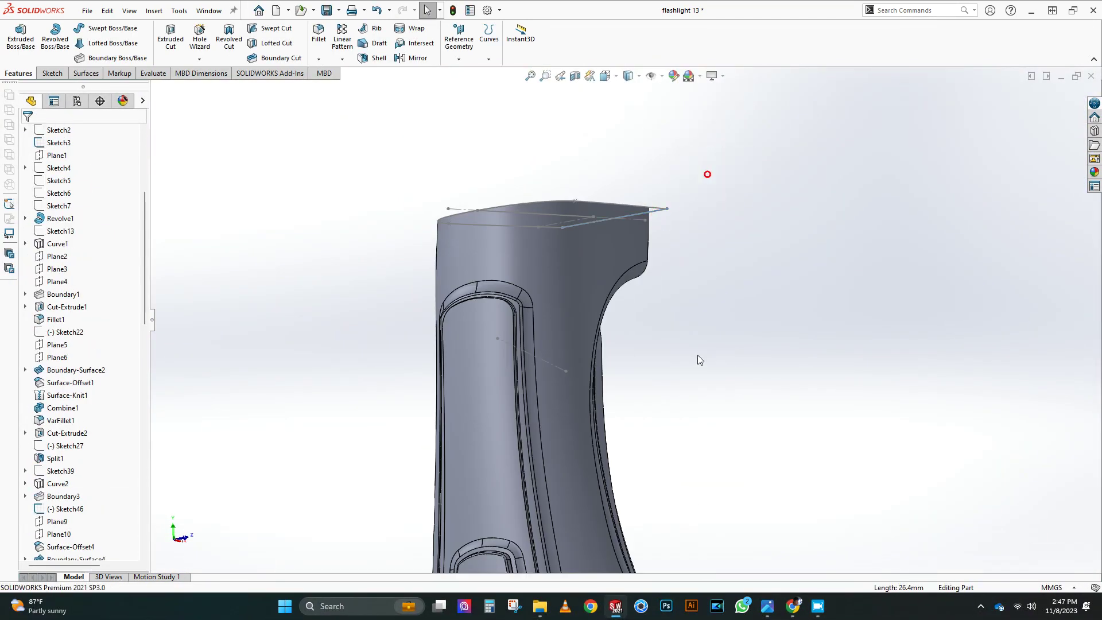
Hide the reference sketches still showing on the flashlight body
left_click(601, 328)
scroll(614, 322, "up", 6)
scroll(597, 424, "down", 12)
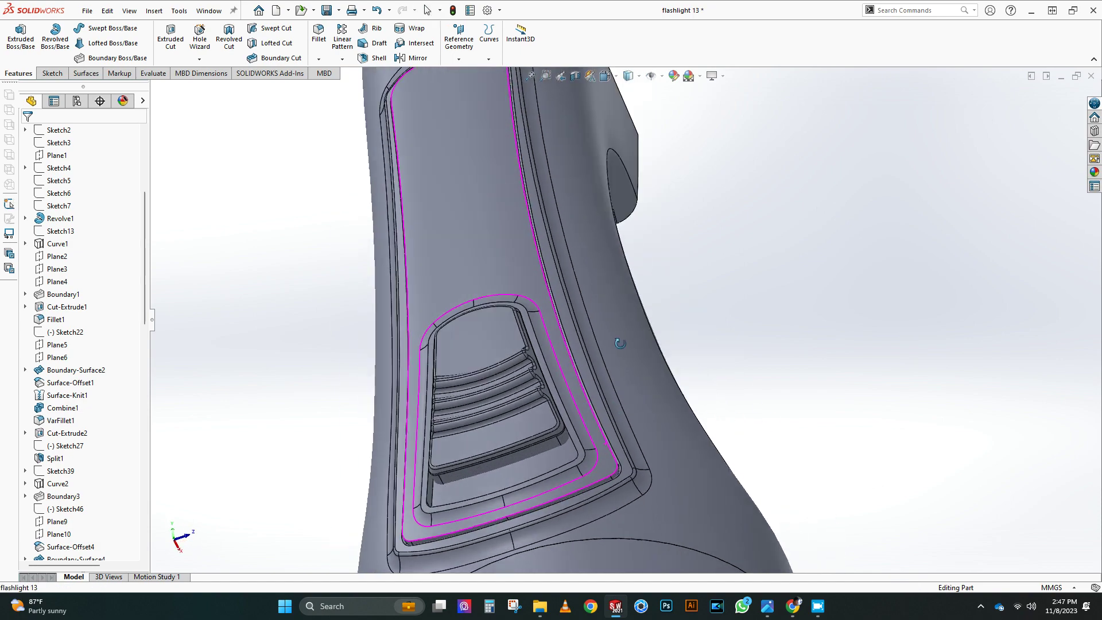
Fillet the outer outline of the panel surrounding the button with a 0.5 mm radius
left_click(318, 33)
left_click(619, 449)
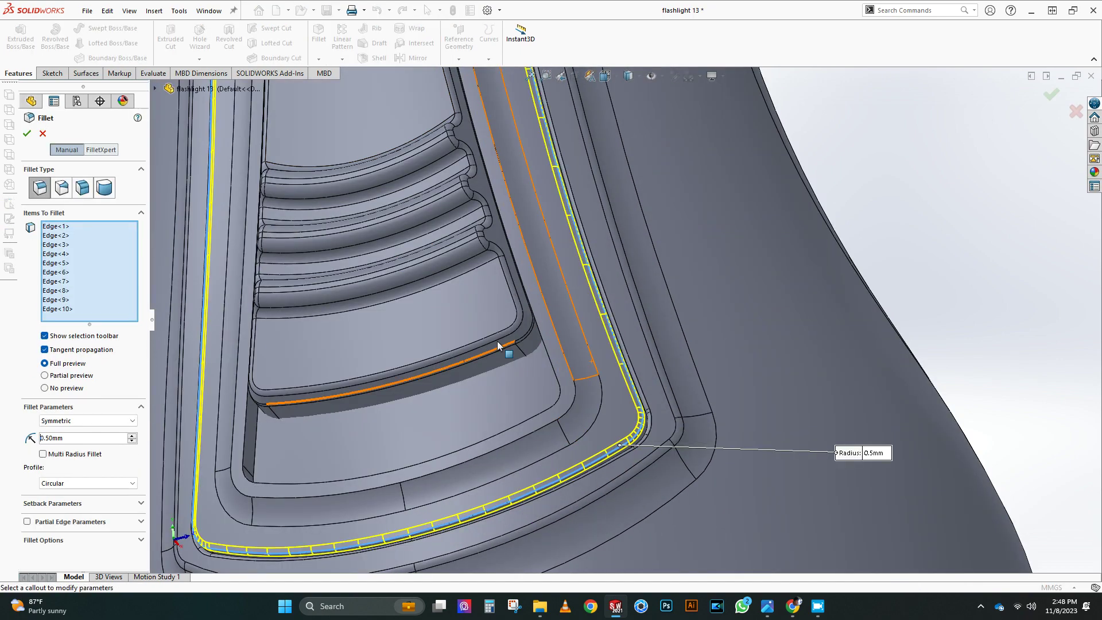
scroll(516, 344, "up", 3)
left_click(26, 135)
Fillet the inner edge of the narrow rim around the button opening with a 0.25 mm radius
scroll(410, 392, "down", 3)
middle_click_drag(436, 367, 396, 385)
left_click(318, 33)
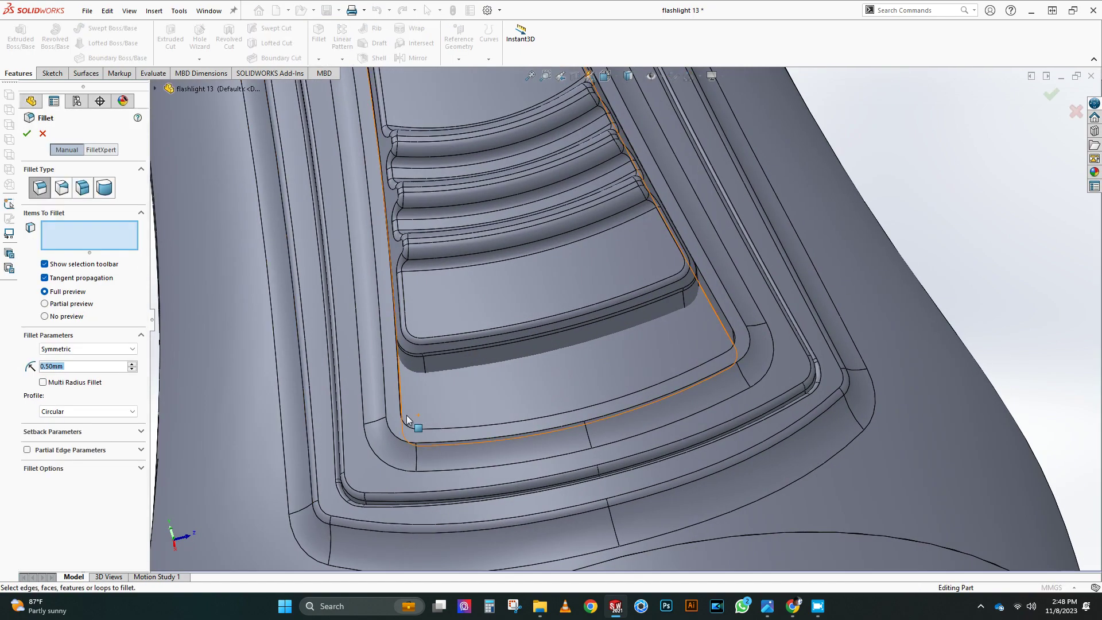
left_click(389, 404)
scroll(388, 368, "up", 2)
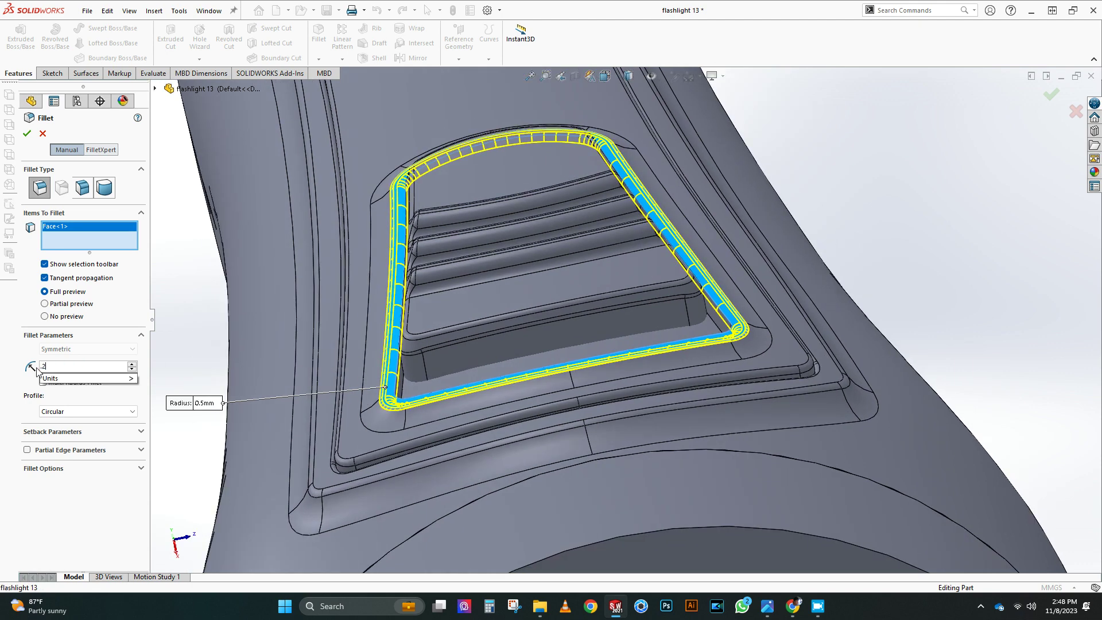
right_click(94, 240)
left_click(132, 251)
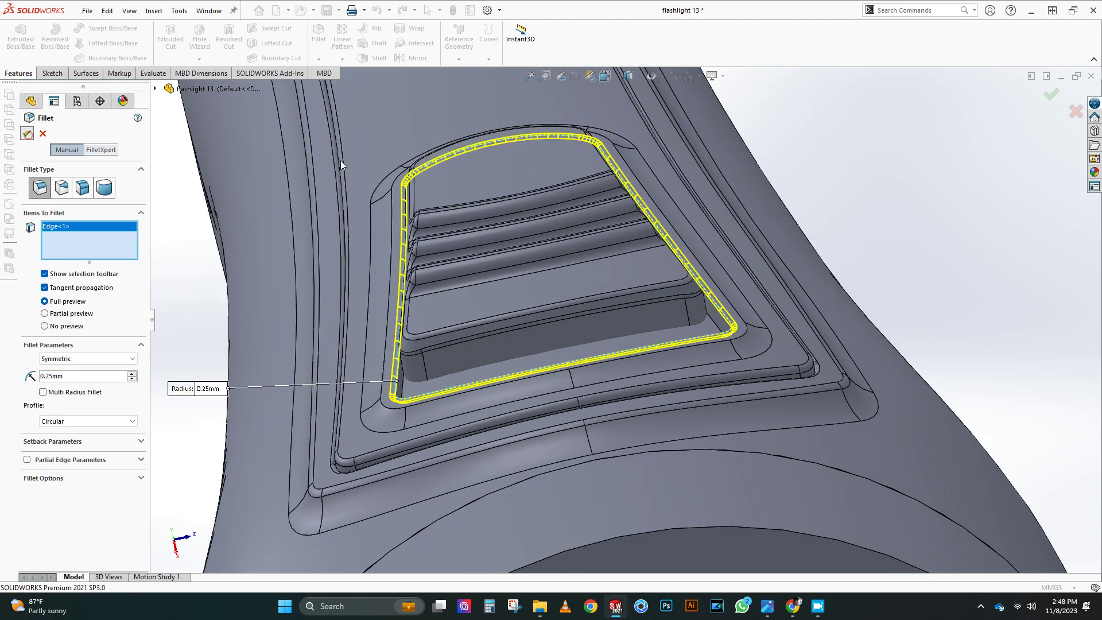
Fillet the outer edge of the opening's narrow rim with a 1 mm radius
left_click(319, 34)
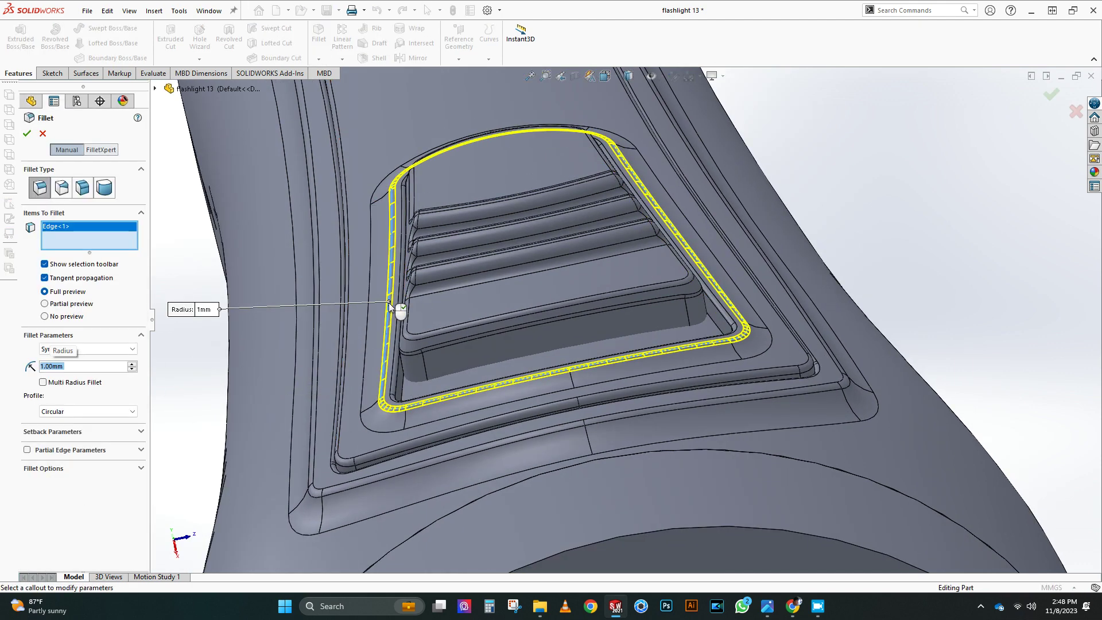
key("Return")
middle_click_drag(375, 339, 552, 384)
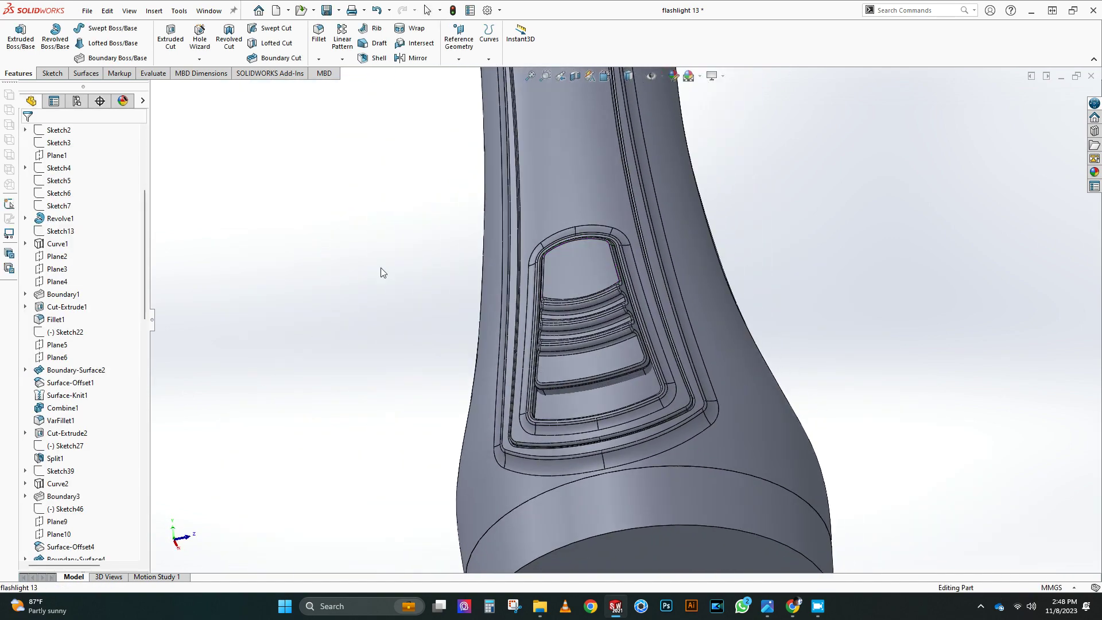
Save the part and apply a section view to examine the button and its ribs in cross-section
scroll(619, 400, "up", 5)
left_click(576, 75)
key("Return")
middle_click_drag(713, 226, 620, 335)
scroll(568, 314, "down", 3)
scroll(560, 422, "down", 5)
scroll(605, 415, "down", 5)
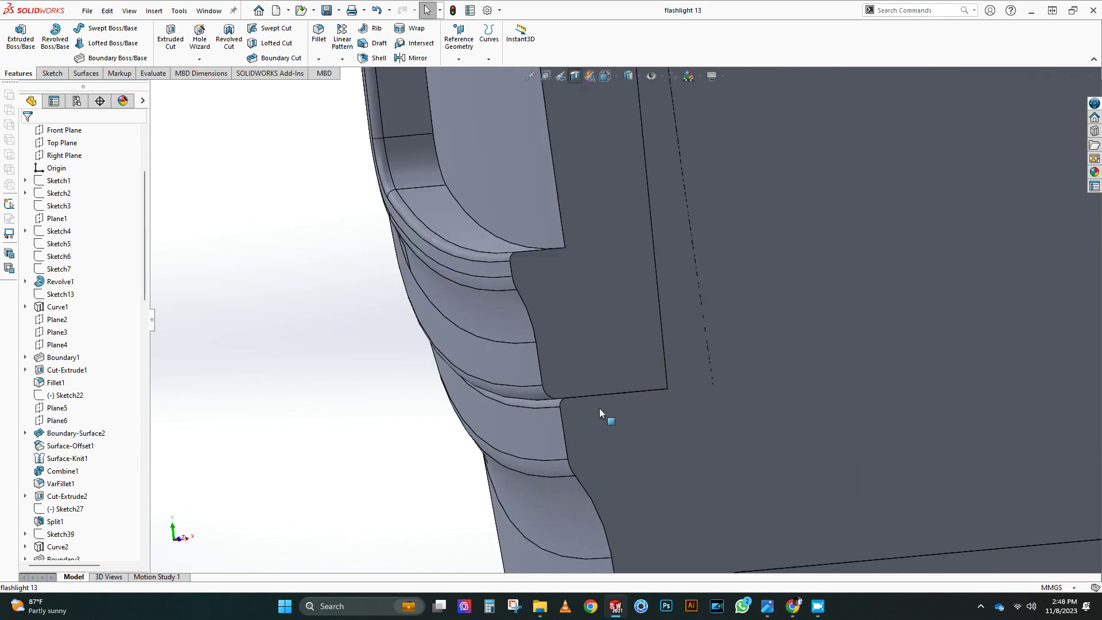
Offset the floor face of the button recess as a surface
scroll(603, 345, "up", 4)
left_click(587, 254)
scroll(591, 255, "up", 4)
middle_click_drag(591, 256, 683, 258)
left_click(85, 73)
left_click(255, 43)
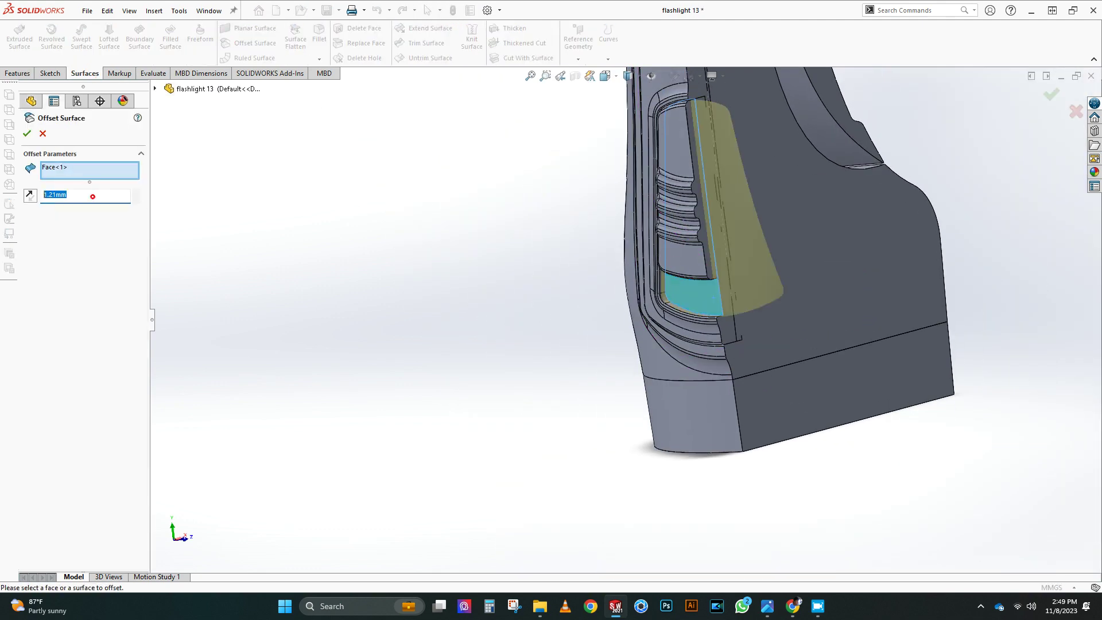
key("Return")
Trim the underside of the button body with a 10 mm thickened cut from the offset surface, keeping only the selected body
scroll(757, 208, "down", 2)
middle_click_drag(766, 208, 469, 285)
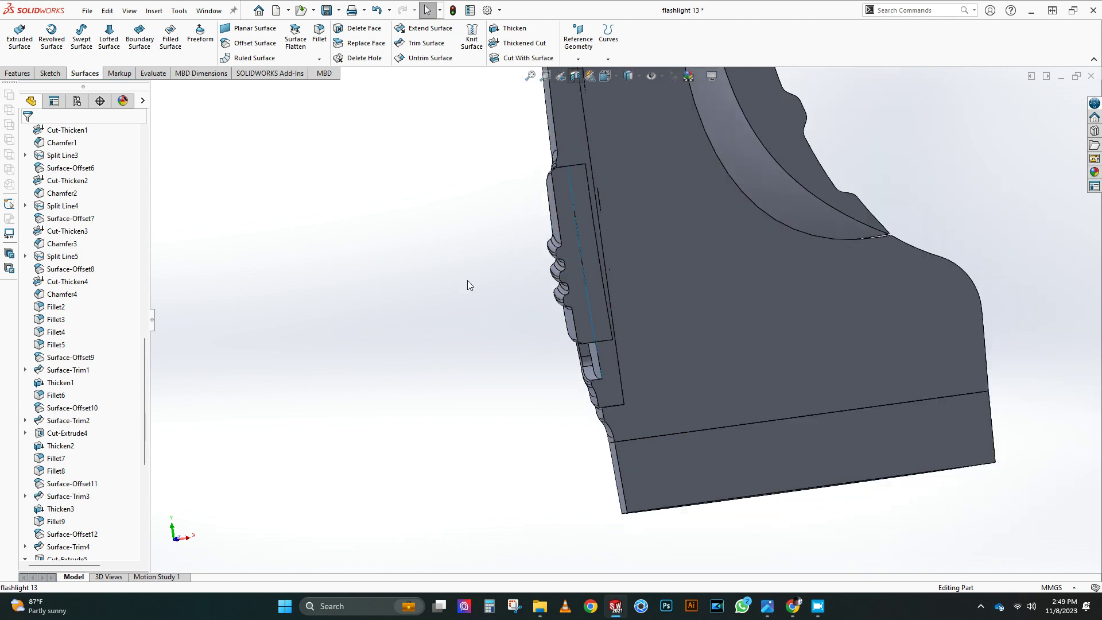
left_click(509, 45)
left_click(155, 89)
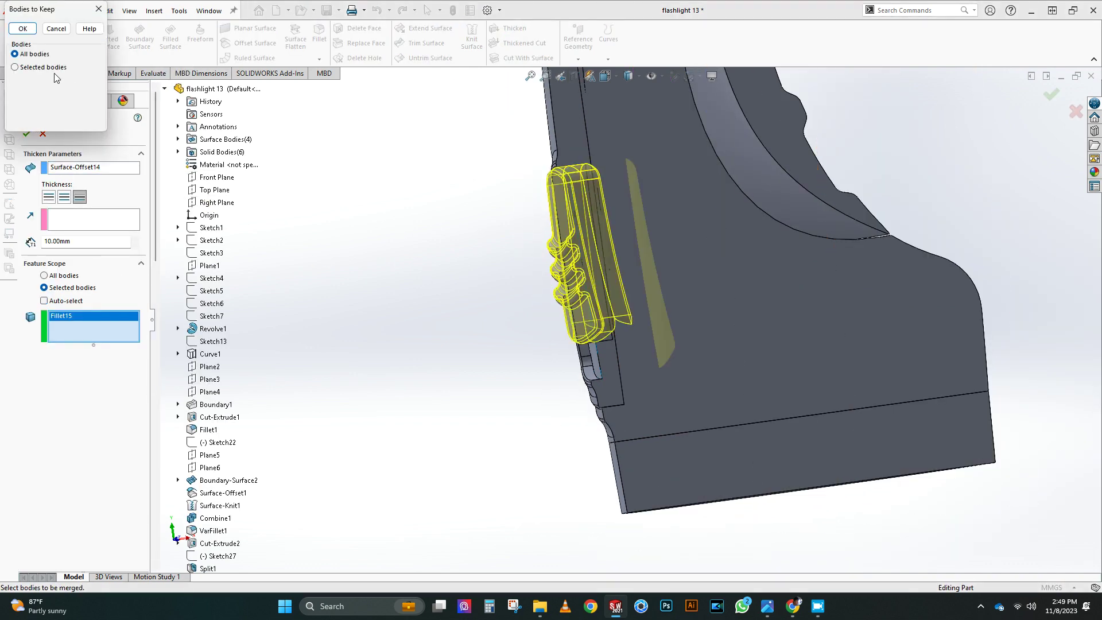
left_click(49, 67)
left_click(23, 28)
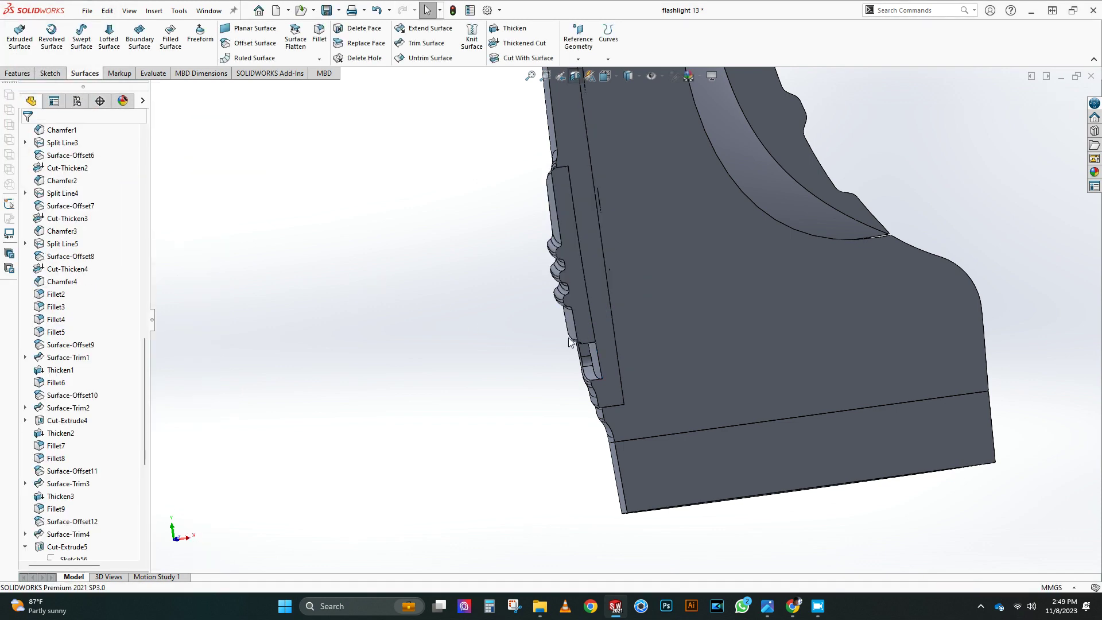
Fillet the lower outline edge of the button body with a 1 mm radius
scroll(549, 293, "down", 5)
left_click(320, 37)
left_click(573, 390)
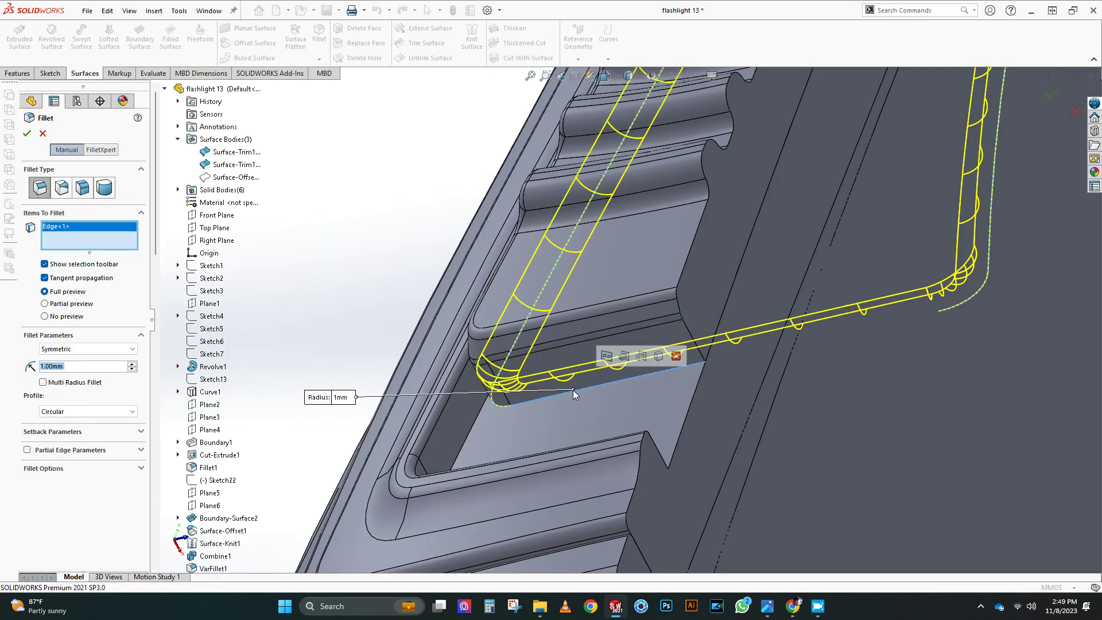
scroll(721, 354, "up", 10)
Turn off the section view and examine the complete handle and its list of bodies
mouse_move(720, 354)
middle_mouse_down()
mouse_move(780, 325)
mouse_move(741, 344)
middle_mouse_up()
scroll(508, 380, "up", 3)
middle_click_drag(540, 296, 592, 329)
scroll(801, 237, "down", 5)
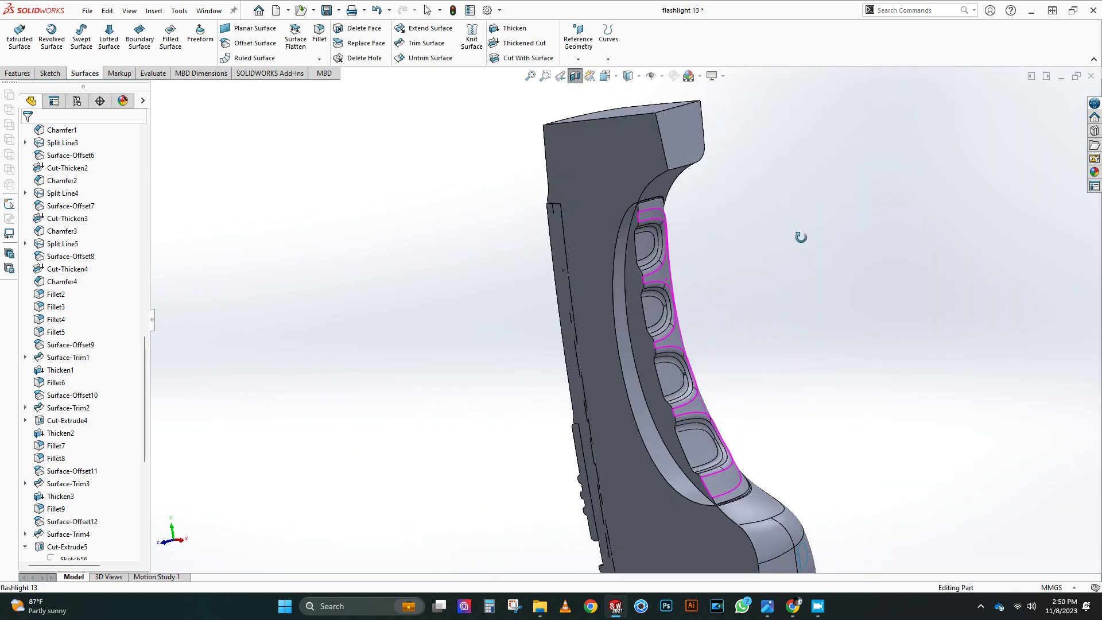
middle_click_drag(800, 237, 775, 244)
scroll(746, 229, "up", 4)
left_click(575, 75)
scroll(608, 299, "down", 5)
middle_click_drag(615, 303, 686, 255)
scroll(677, 264, "up", 5)
scroll(71, 287, "up", 18)
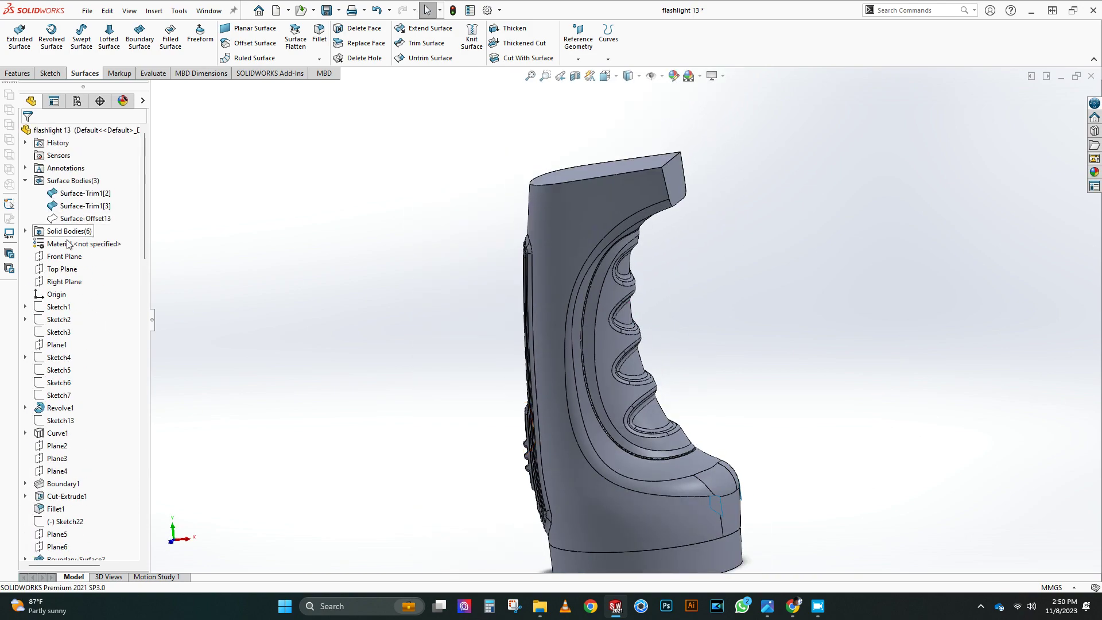
left_click(81, 242)
middle_click_drag(631, 350, 648, 299)
scroll(669, 310, "down", 3)
scroll(669, 302, "up", 4)
Apply a section view again and examine the bodies and features behind the finger grips
left_click(575, 76)
left_click(24, 133)
scroll(644, 325, "down", 3)
middle_click_drag(645, 322, 573, 207)
scroll(619, 242, "down", 3)
middle_click_drag(616, 249, 630, 190)
scroll(629, 183, "down", 2)
mouse_move(637, 172)
middle_mouse_down()
mouse_move(615, 123)
mouse_move(643, 167)
middle_mouse_up()
scroll(78, 332, "down", 20)
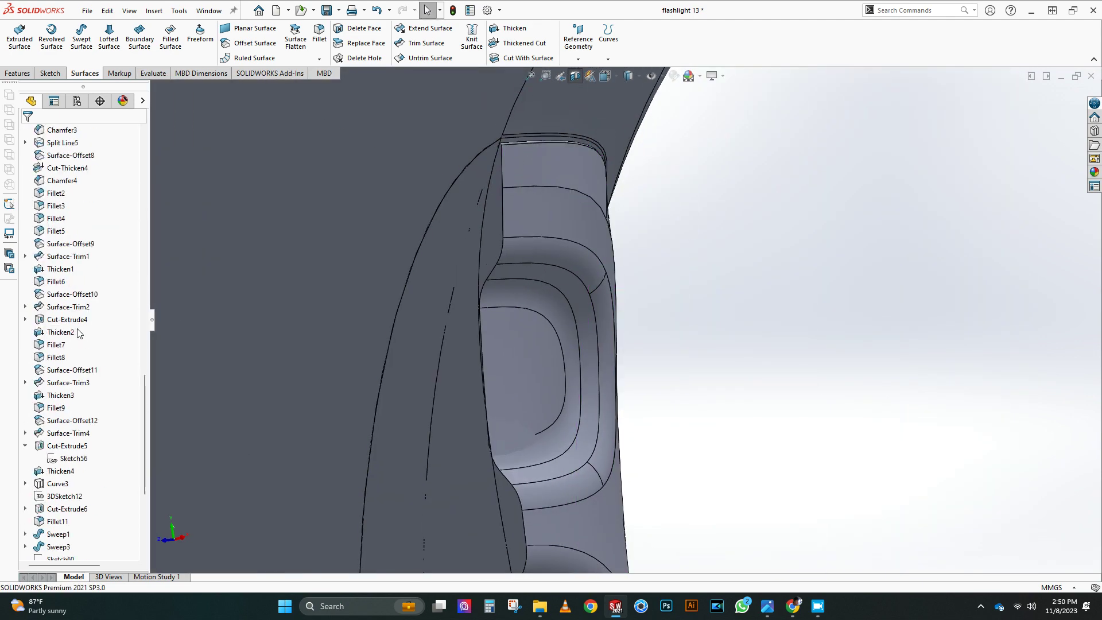
left_click(551, 164)
scroll(64, 281, "up", 4)
left_click(63, 281)
scroll(660, 282, "up", 5)
middle_click_drag(684, 280, 730, 325)
scroll(729, 325, "up", 2)
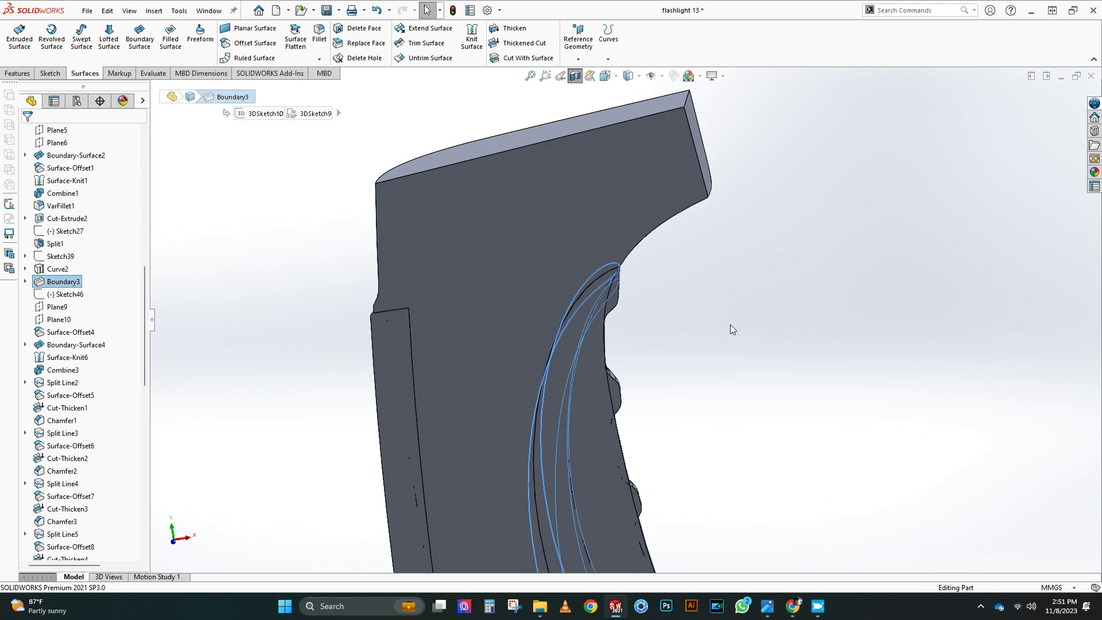
scroll(722, 325, "up", 1)
left_click(722, 325)
scroll(101, 266, "up", 10)
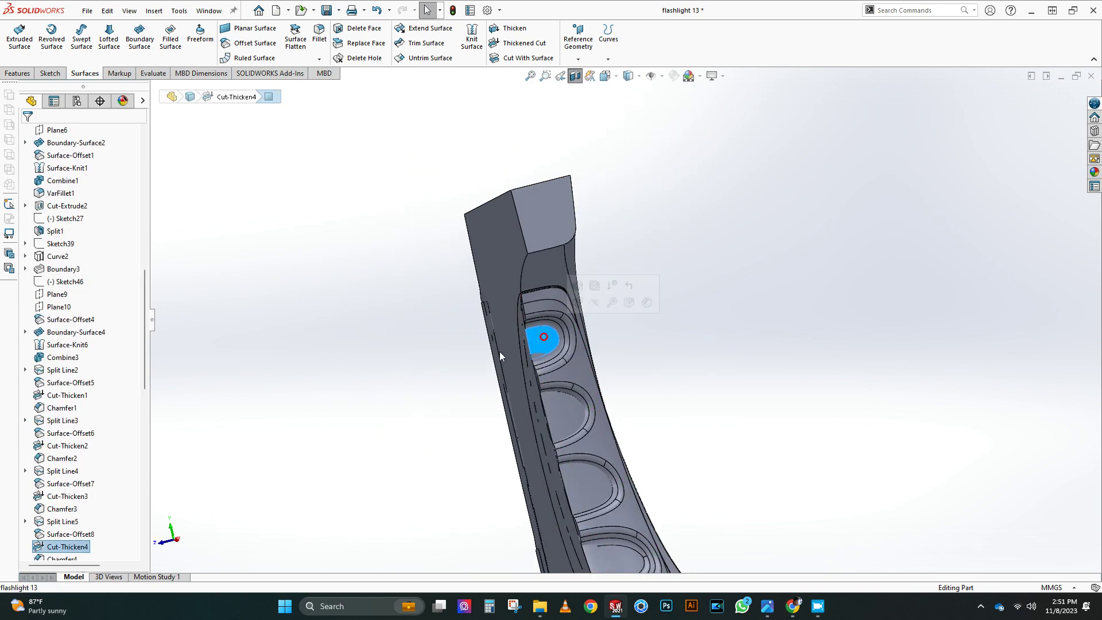
scroll(70, 274, "up", 10)
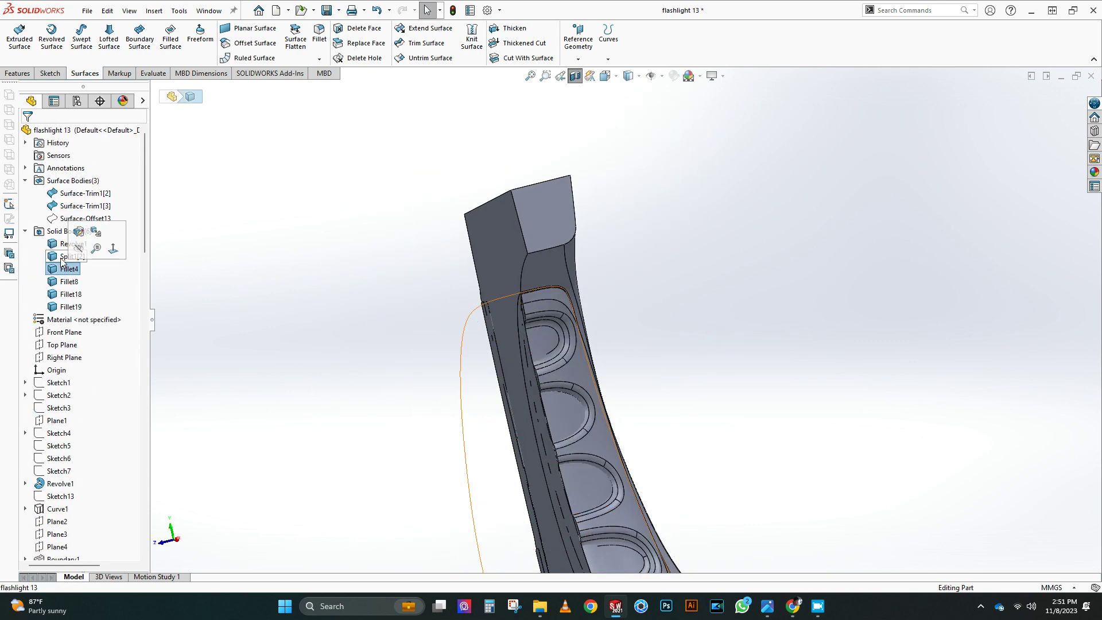
Delete the split body lying behind the finger-grip panel
middle_click_drag(262, 307, 437, 229)
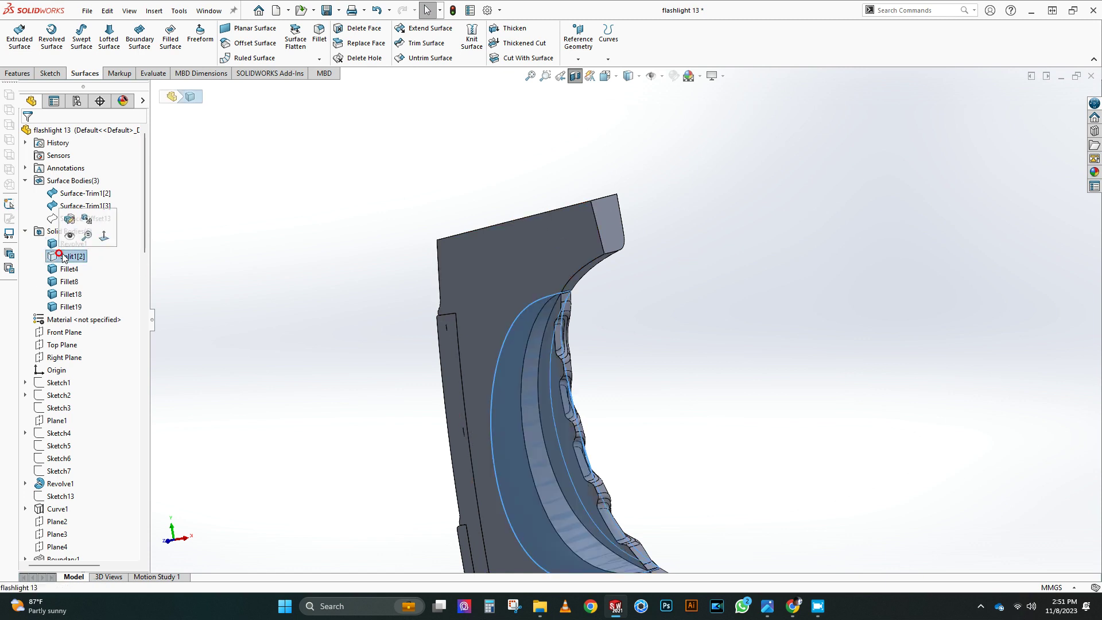
left_click(265, 195)
left_click(912, 10)
type("del")
key("Return")
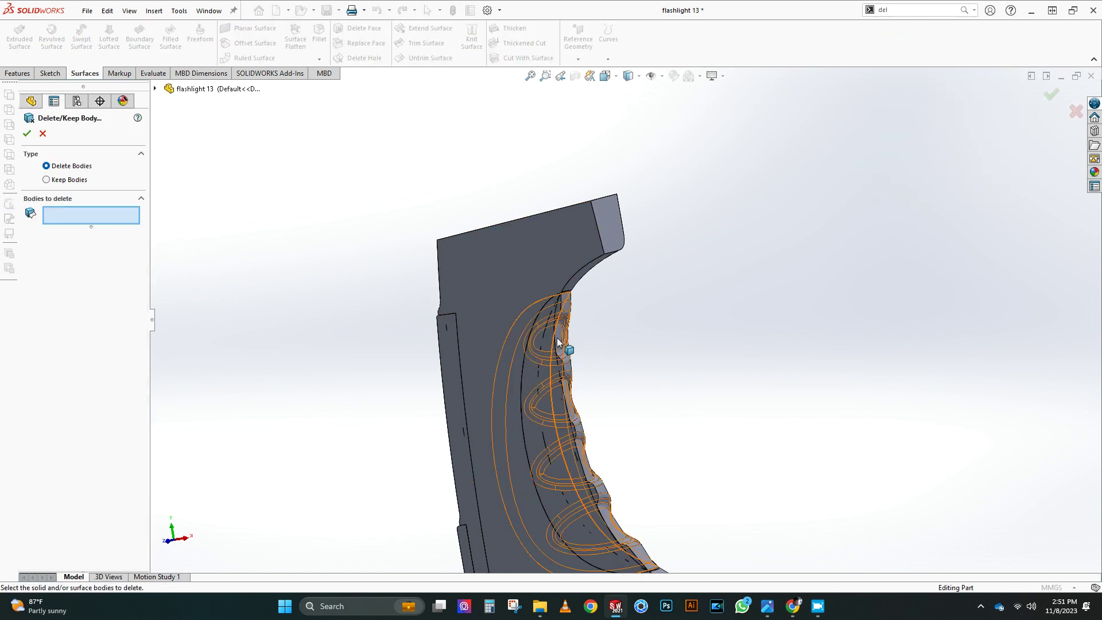
scroll(500, 370, "down", 5)
left_click(27, 134)
Turn off the section view and delete the two leftover trimmed surface patches near the handle's base
scroll(667, 266, "up", 5)
middle_click_drag(620, 187, 666, 218)
left_click(574, 75)
scroll(93, 408, "down", 7)
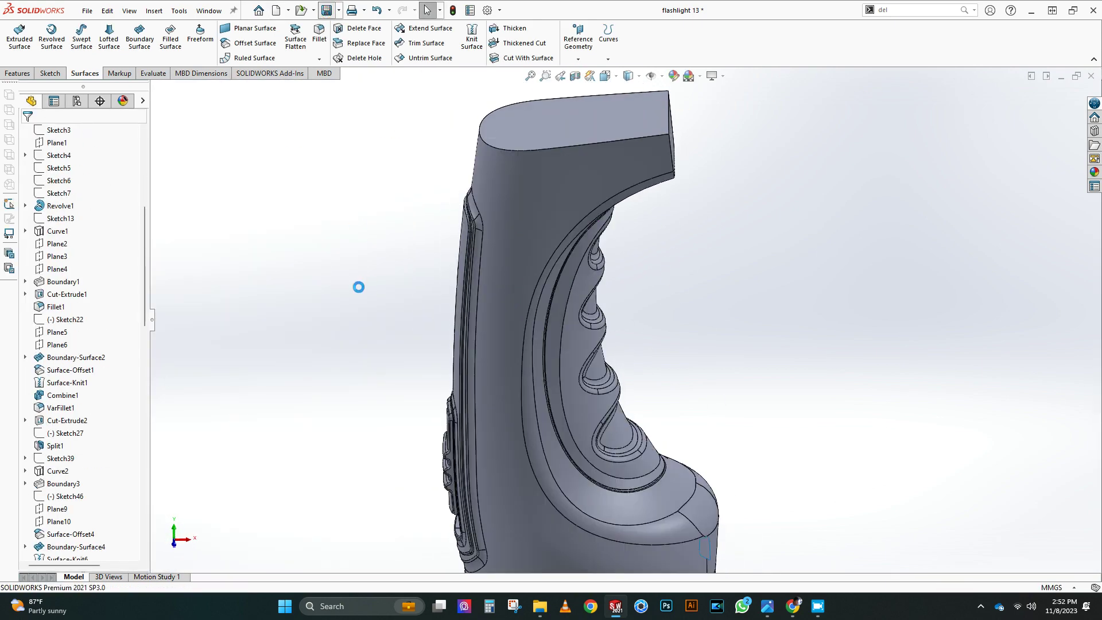
scroll(126, 423, "down", 15)
scroll(600, 315, "up", 5)
middle_click_drag(623, 327, 548, 324)
scroll(621, 409, "down", 8)
mouse_move(621, 409)
middle_mouse_down()
mouse_move(514, 411)
mouse_move(714, 415)
mouse_move(634, 405)
middle_mouse_up()
left_click(902, 10)
type("del")
left_click(907, 52)
left_click(645, 388)
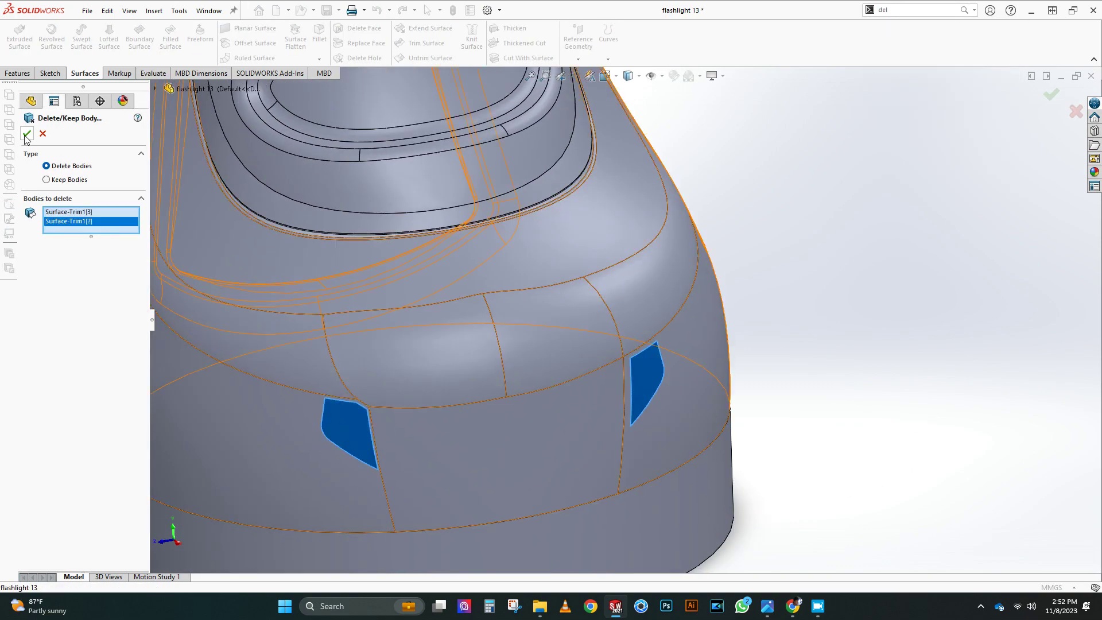
left_click(27, 133)
Roll the feature history back to just after Split1 and apply a section view
scroll(873, 91, "up", 5)
middle_click_drag(873, 91, 485, 255)
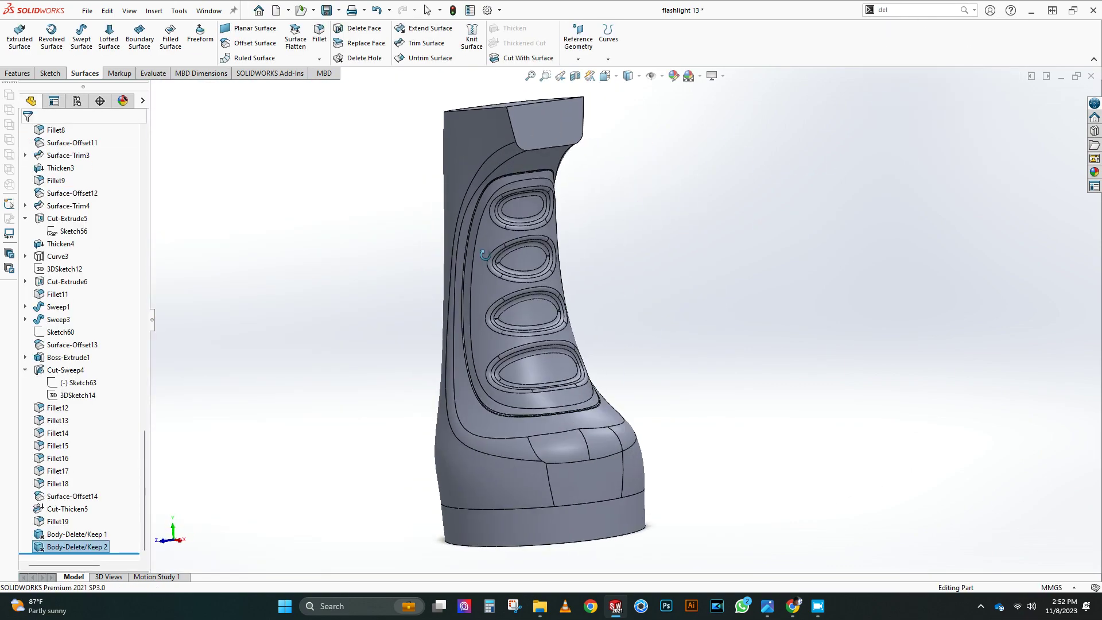
scroll(84, 417, "up", 5)
scroll(101, 406, "up", 3)
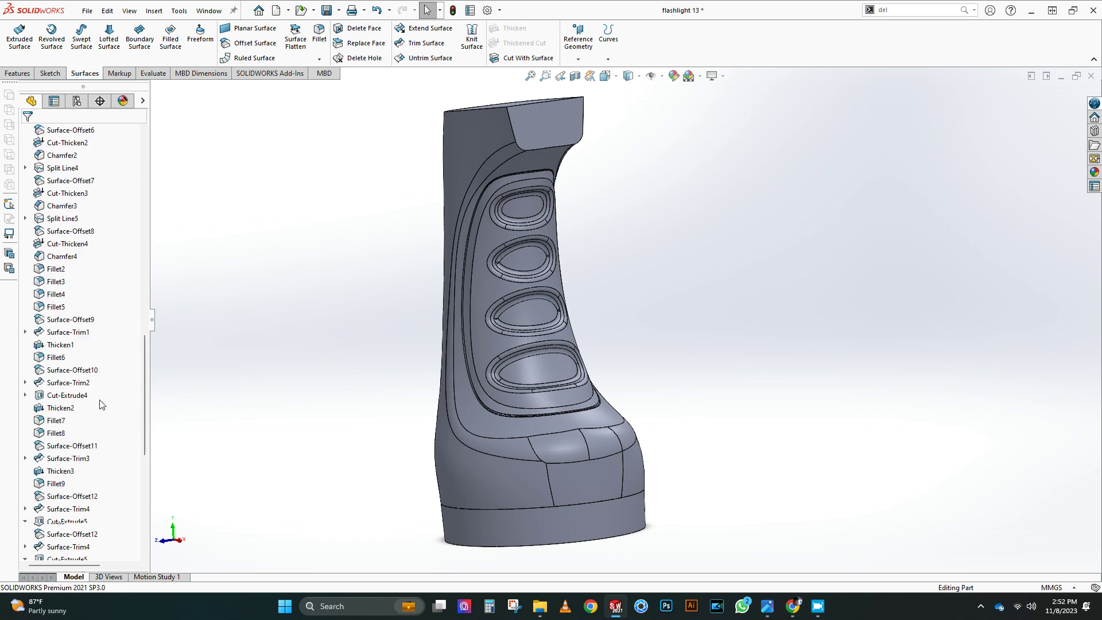
scroll(102, 403, "up", 10)
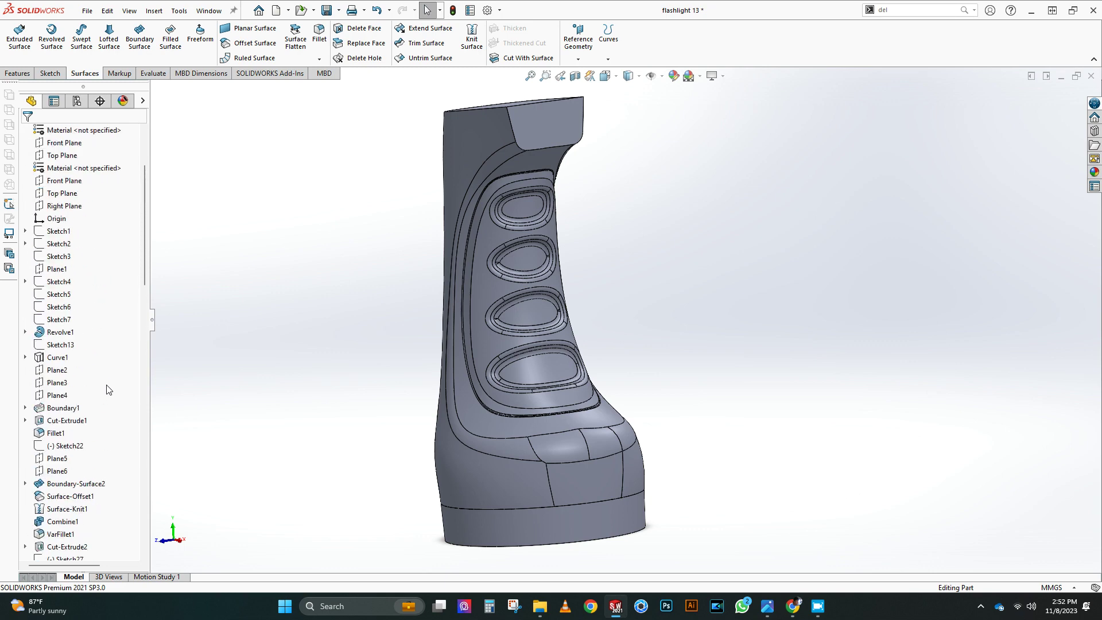
scroll(110, 391, "down", 4)
middle_click_drag(333, 304, 457, 288)
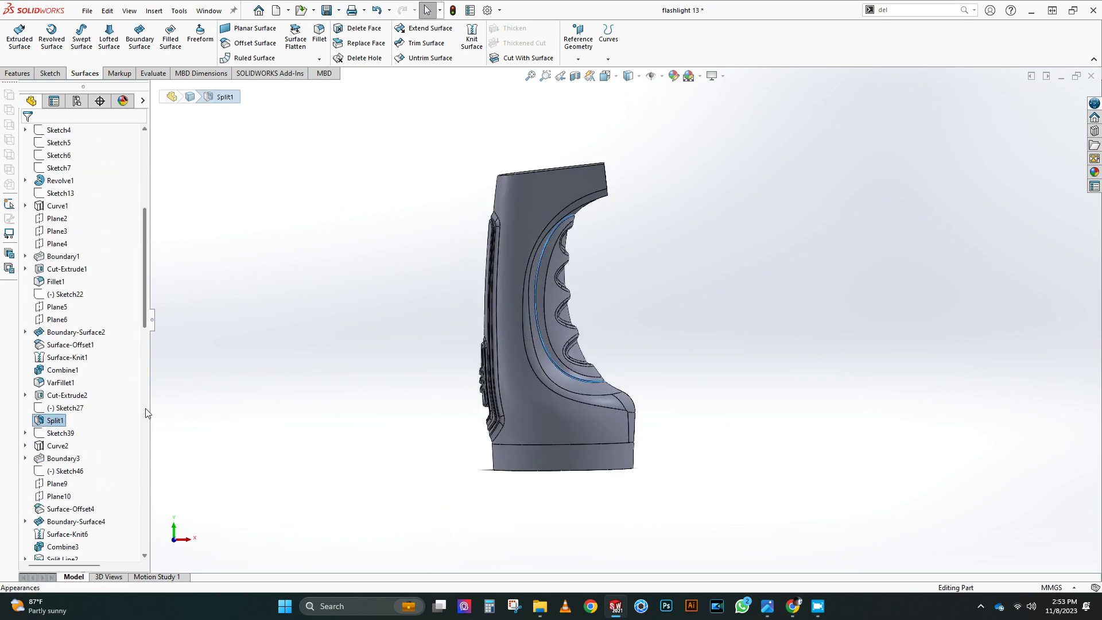
scroll(125, 397, "down", 15)
scroll(132, 235, "up", 15)
left_click_drag(131, 234, 129, 285)
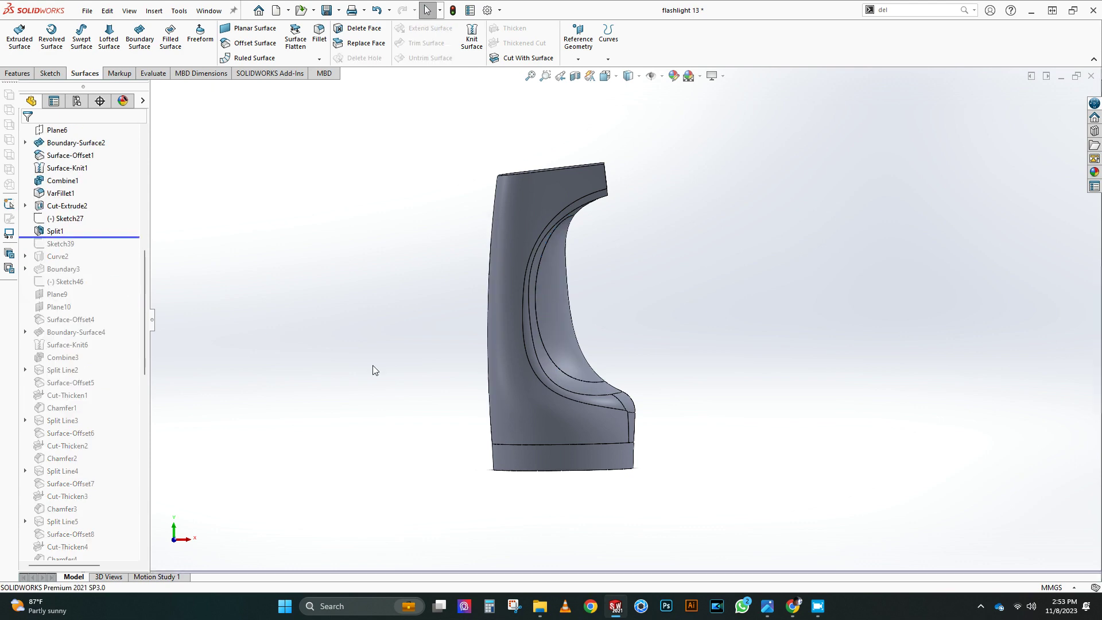
left_click(575, 76)
key("Return")
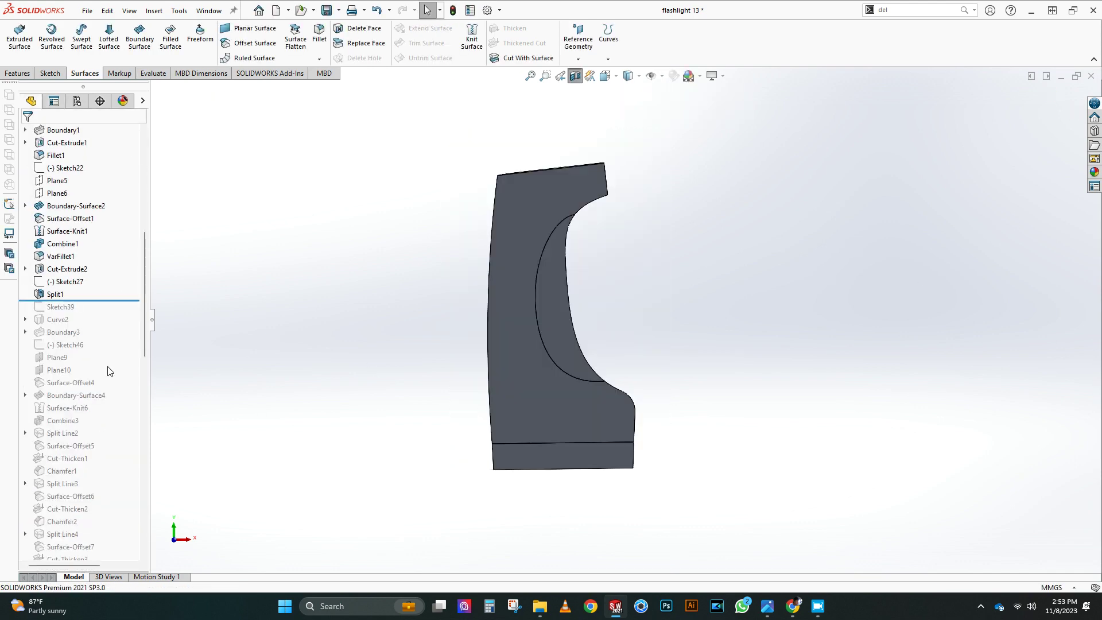
Roll the history forward to include Boundary3 and isolate the body with the finger-grip recess
scroll(574, 209, "down", 7)
middle_click_drag(574, 208, 674, 342)
scroll(542, 238, "up", 4)
scroll(563, 266, "down", 5)
right_click(564, 265)
left_click(623, 350)
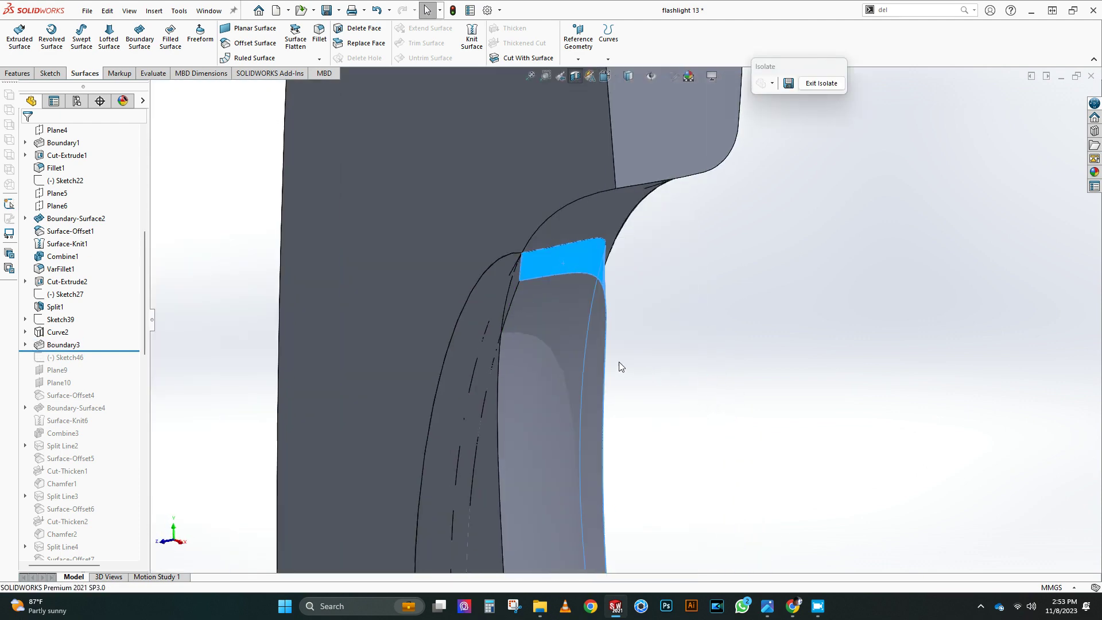
Offset the selected finger-grip recess face as a surface and exit the isolated view
scroll(627, 368, "up", 5)
left_click(254, 43)
key("Return")
middle_click_drag(516, 255, 542, 296)
left_click(821, 83)
Turn off the section view and roll the feature history forward to its end
middle_click_drag(807, 315, 547, 295)
scroll(580, 350, "down", 5)
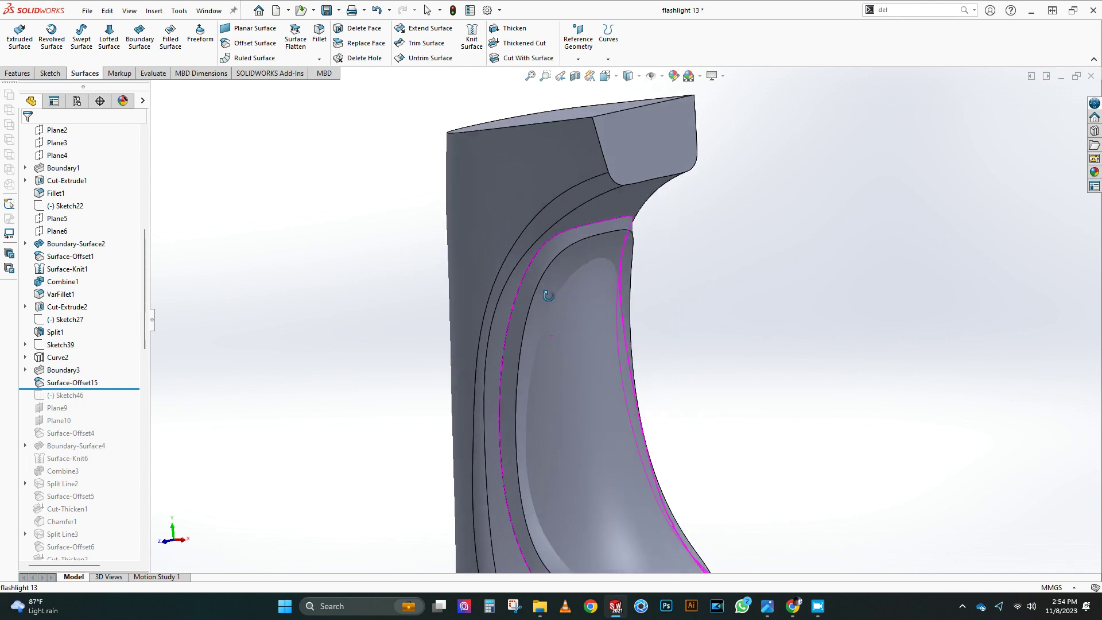
scroll(547, 295, "up", 4)
scroll(126, 191, "down", 6)
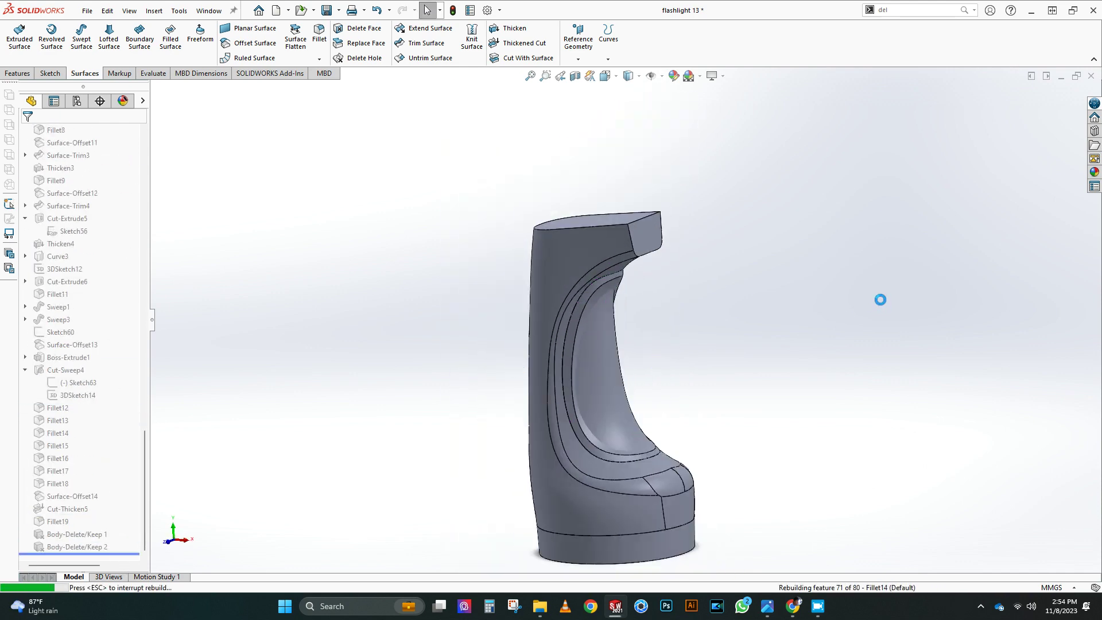
Delete Fillet5, the fillet running along the finger-grip panel's border
scroll(593, 283, "up", 8)
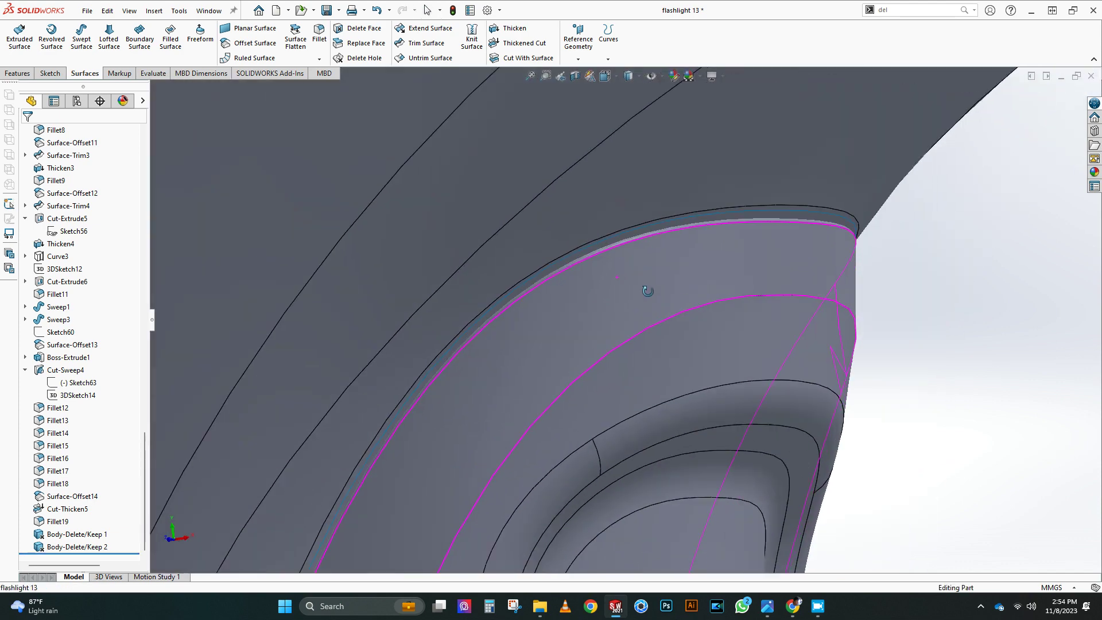
left_click(761, 220)
right_click(50, 129)
left_click(84, 210)
left_click(622, 246)
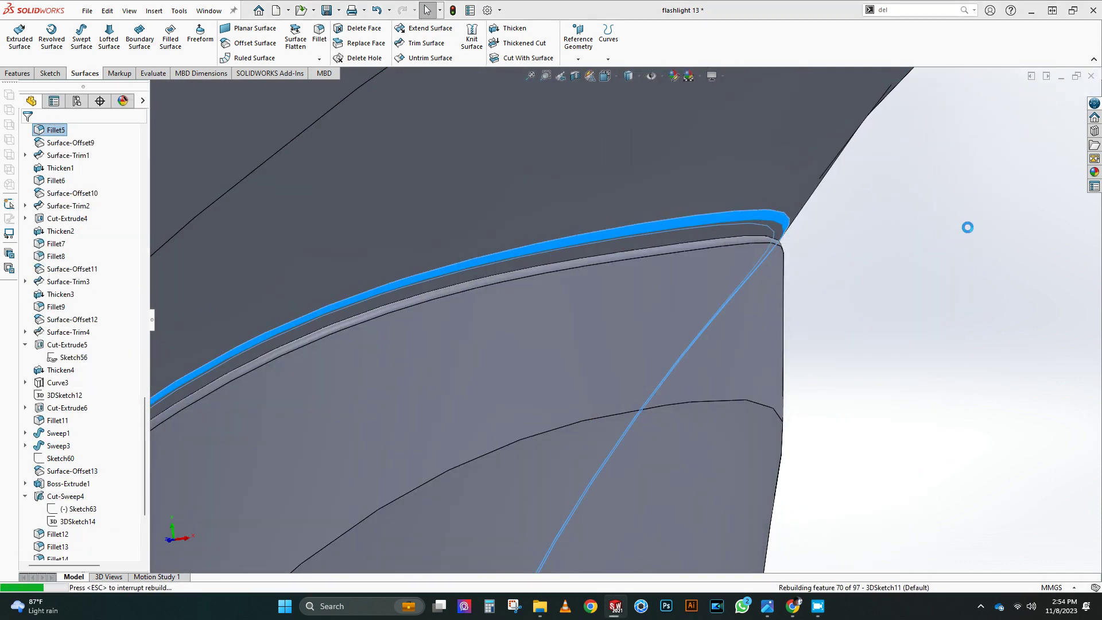
Delete the first Delete/Keep Body feature from the history
scroll(69, 517, "down", 4)
left_click(69, 534)
right_click(69, 534)
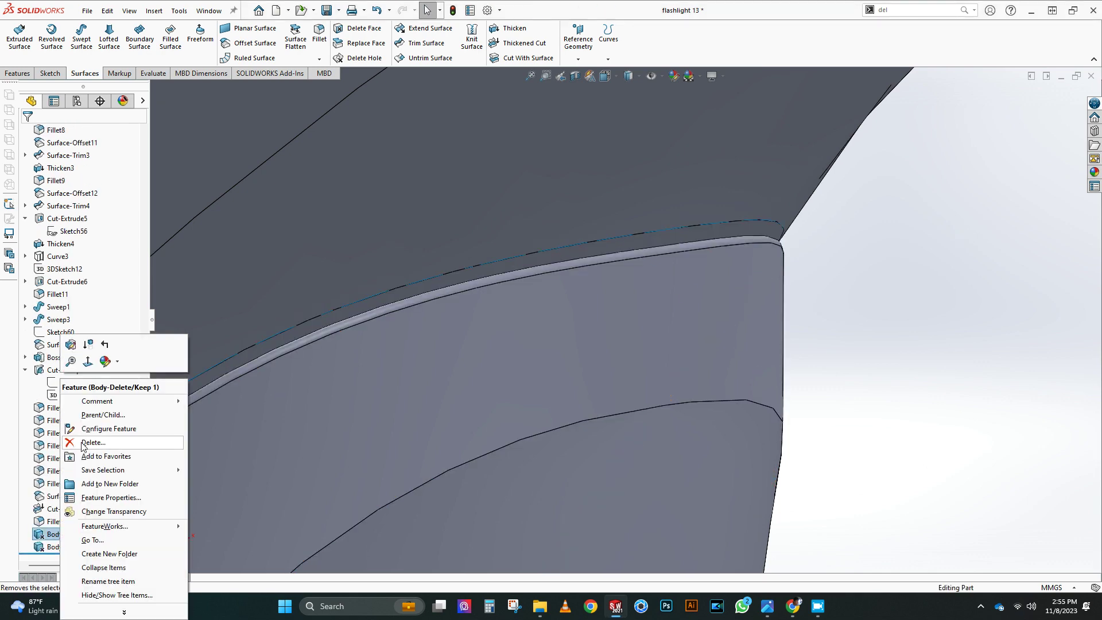
left_click(192, 440)
left_click(624, 245)
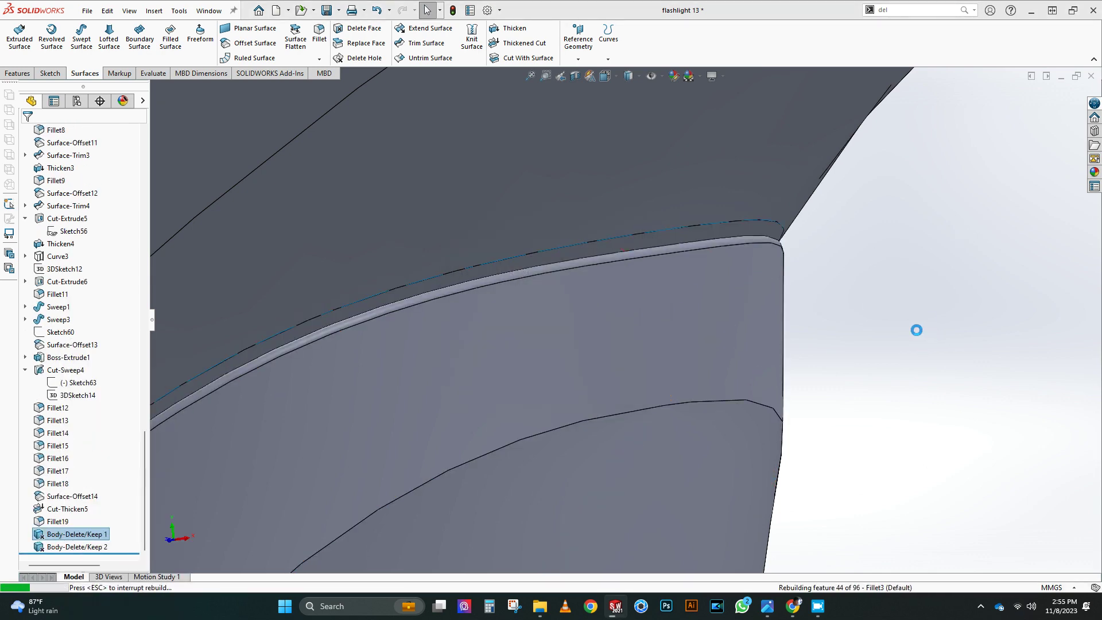
Hide the finger-grip panel body to expose the recess behind it
scroll(716, 384, "up", 8)
scroll(715, 384, "down", 3)
left_click(532, 295)
left_click(577, 256)
left_click(762, 301)
Locate the leftover offset surface over the switch button and delete its body
middle_click_drag(763, 300, 643, 398)
left_click_drag(144, 370, 139, 179)
left_click(85, 205)
scroll(631, 189, "up", 7)
middle_click_drag(605, 428, 735, 419)
scroll(734, 419, "down", 4)
scroll(95, 333, "down", 15)
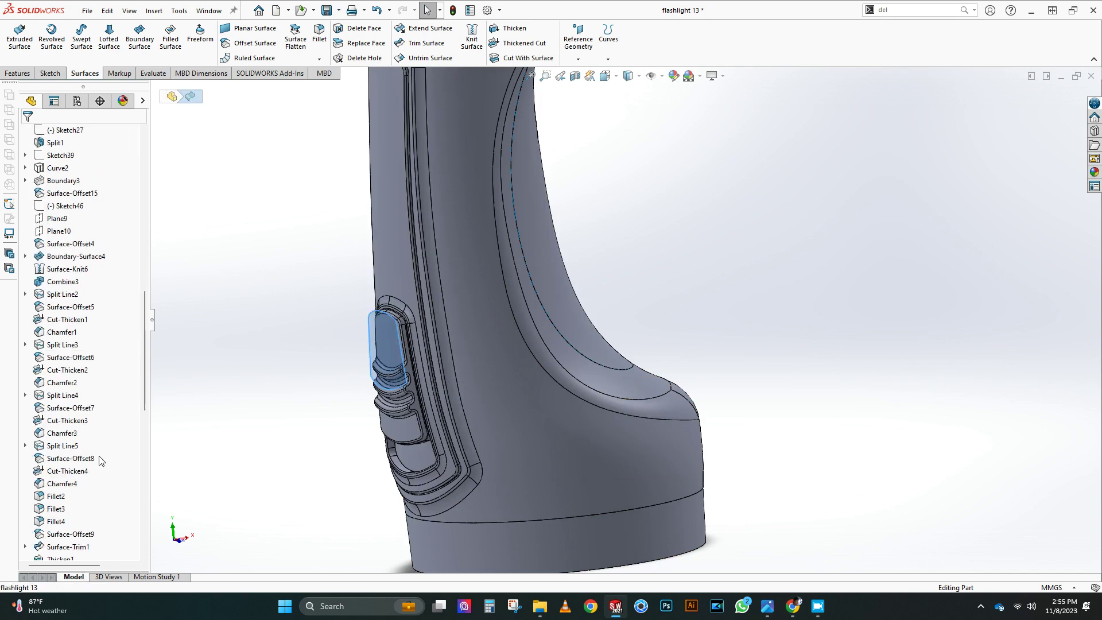
scroll(101, 460, "down", 4)
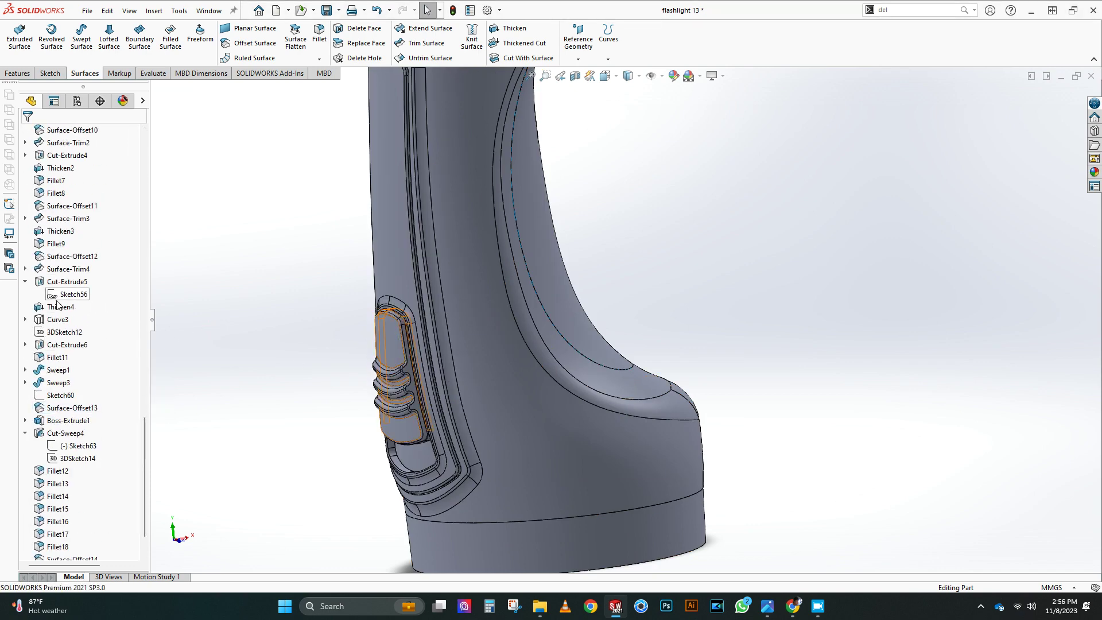
type("del")
left_click(907, 36)
left_click(386, 349)
left_click(29, 133)
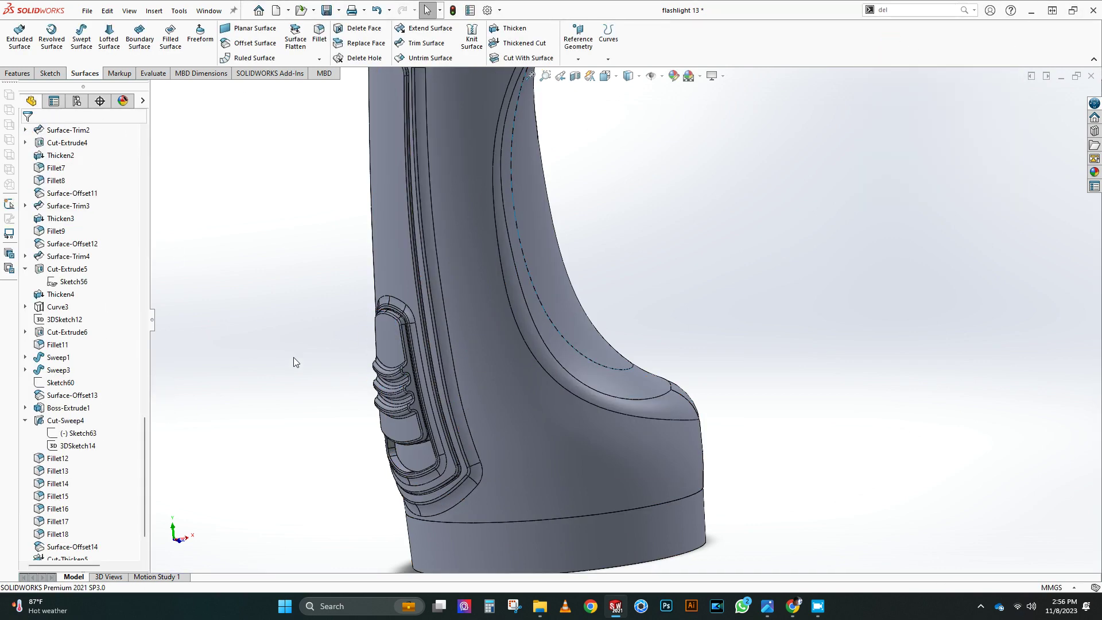
Trim the split body behind the finger grips with a thickened cut based on the offset recess surface
scroll(574, 287, "up", 4)
middle_click_drag(660, 321, 584, 310)
scroll(583, 190, "down", 8)
scroll(67, 404, "up", 8)
scroll(69, 407, "up", 10)
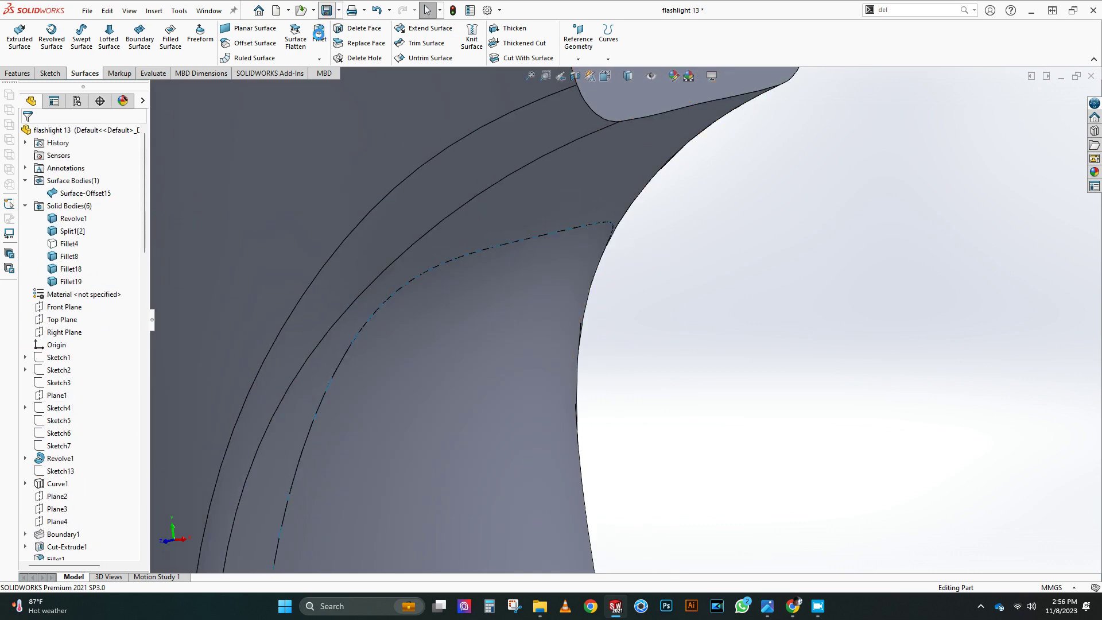
left_click(524, 43)
left_click(533, 333)
left_click(532, 322)
left_click(29, 133)
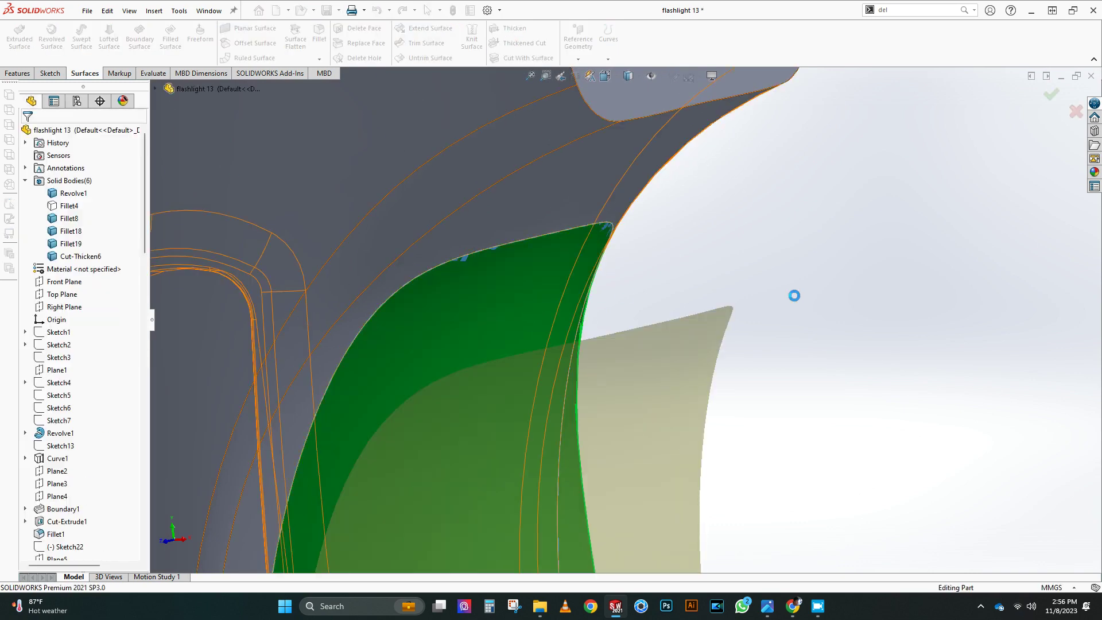
Combine the handle body with the trimmed body behind the finger grips, and show the finger-grip panel
scroll(642, 376, "up", 10)
scroll(643, 377, "down", 6)
middle_click_drag(637, 362, 881, 44)
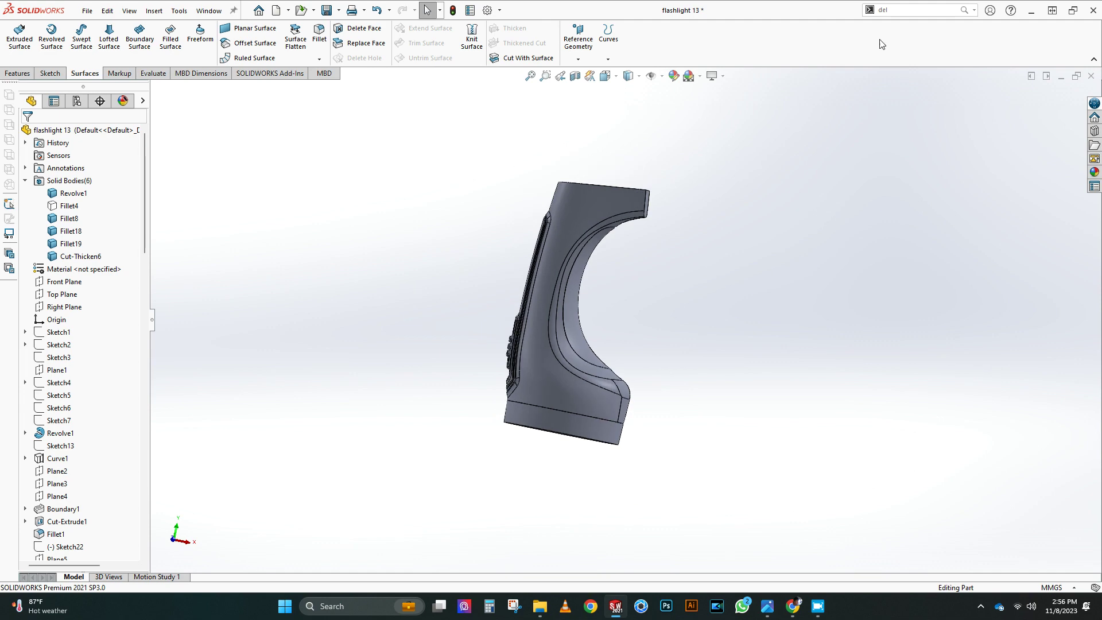
left_click(894, 37)
left_click(614, 227)
left_click(563, 230)
left_click(28, 133)
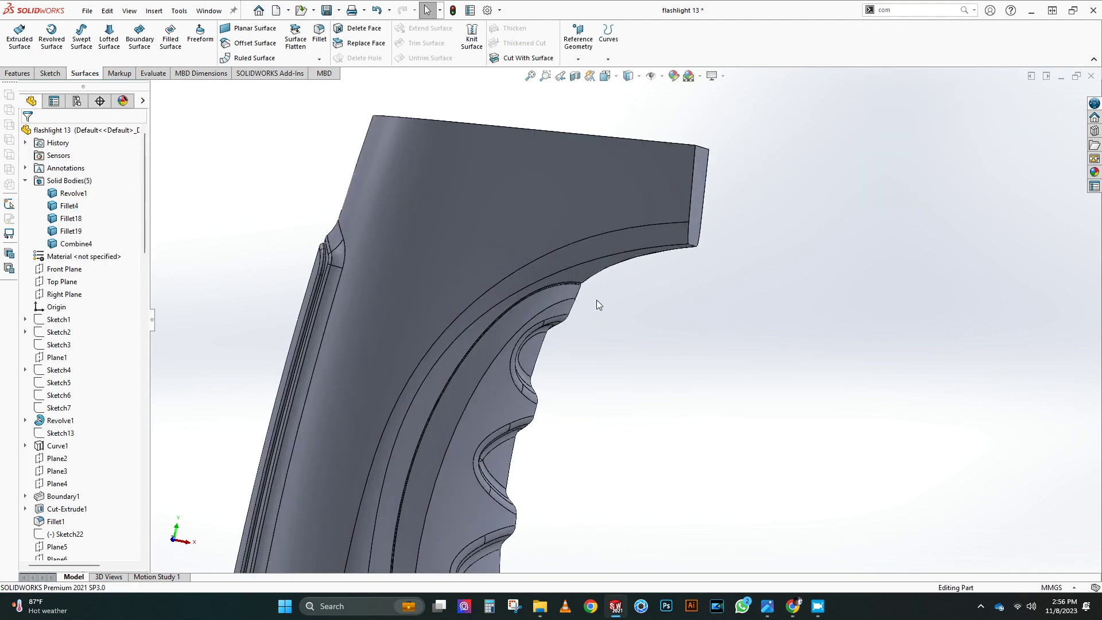
Fillet the upper edge beside the finger-grip panel with a 0.10 mm radius
scroll(402, 276, "up", 5)
left_click(457, 270)
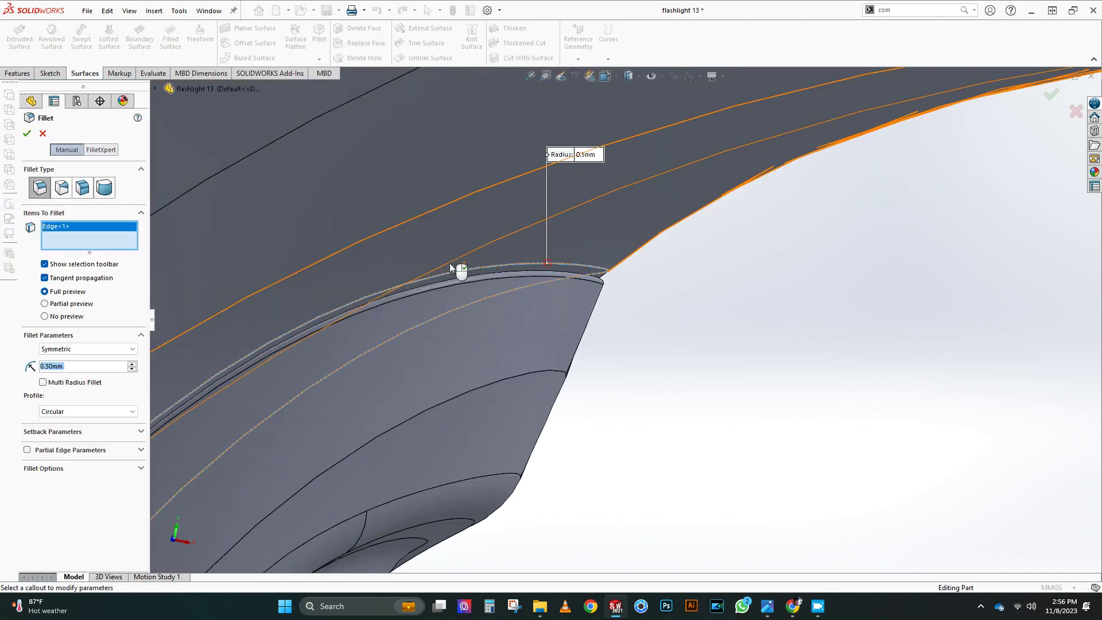
scroll(524, 432, "down", 2)
middle_click_drag(524, 432, 756, 293)
scroll(738, 302, "down", 5)
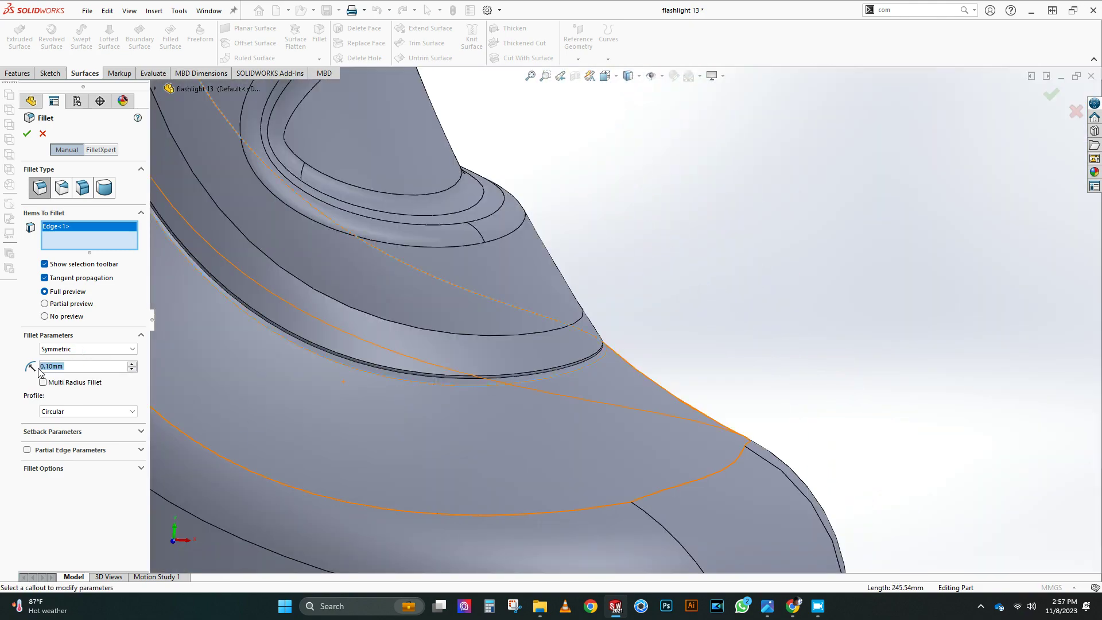
left_click(27, 134)
Show the side-view reference photo sketch and display the model from the front in wireframe
scroll(612, 280, "down", 6)
middle_click_drag(612, 280, 648, 270)
scroll(450, 370, "down", 2)
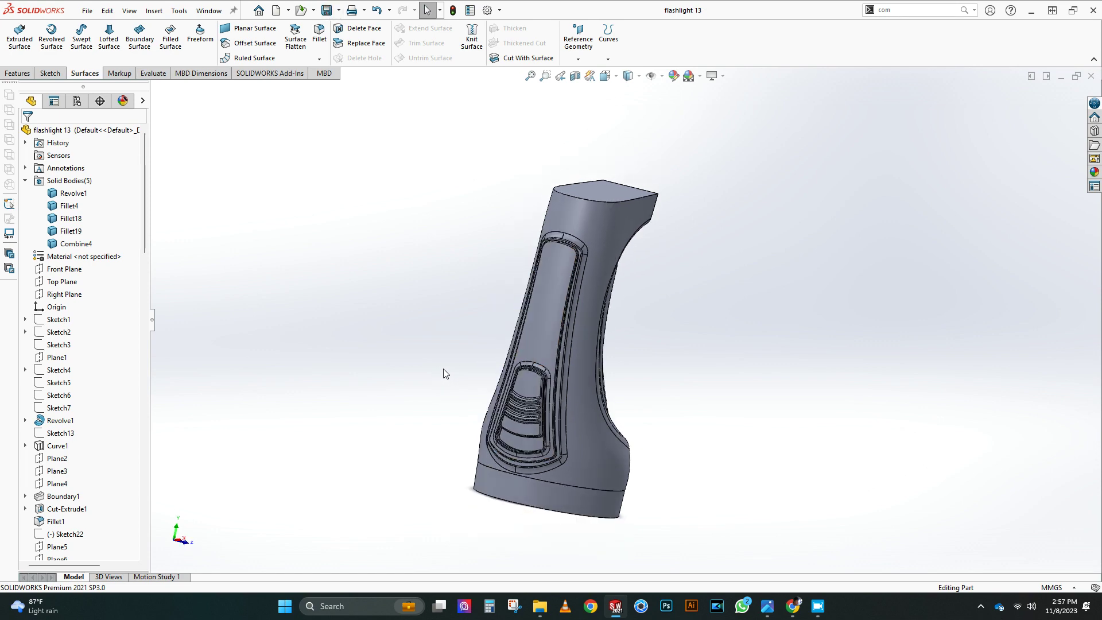
middle_click_drag(459, 333, 625, 296)
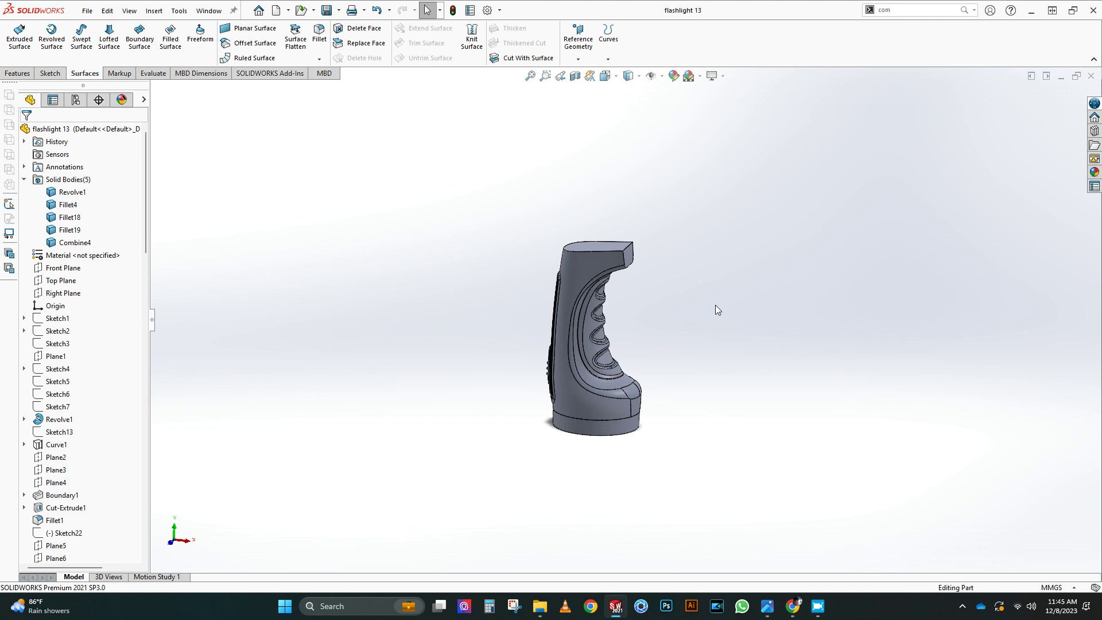
mouse_move(715, 308)
middle_mouse_down()
mouse_move(585, 352)
mouse_move(740, 251)
mouse_move(604, 341)
mouse_move(617, 335)
mouse_move(587, 338)
middle_mouse_up()
left_click(57, 319)
left_click(67, 303)
middle_click_drag(681, 325, 624, 326)
left_click(608, 77)
left_click(562, 319)
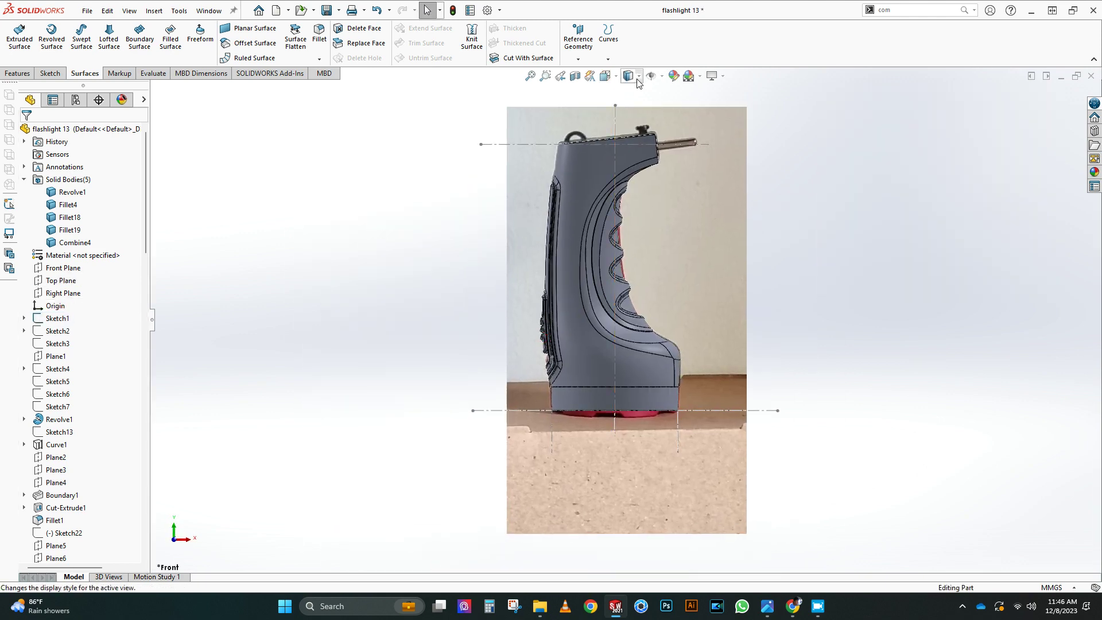
scroll(591, 275, "down", 8)
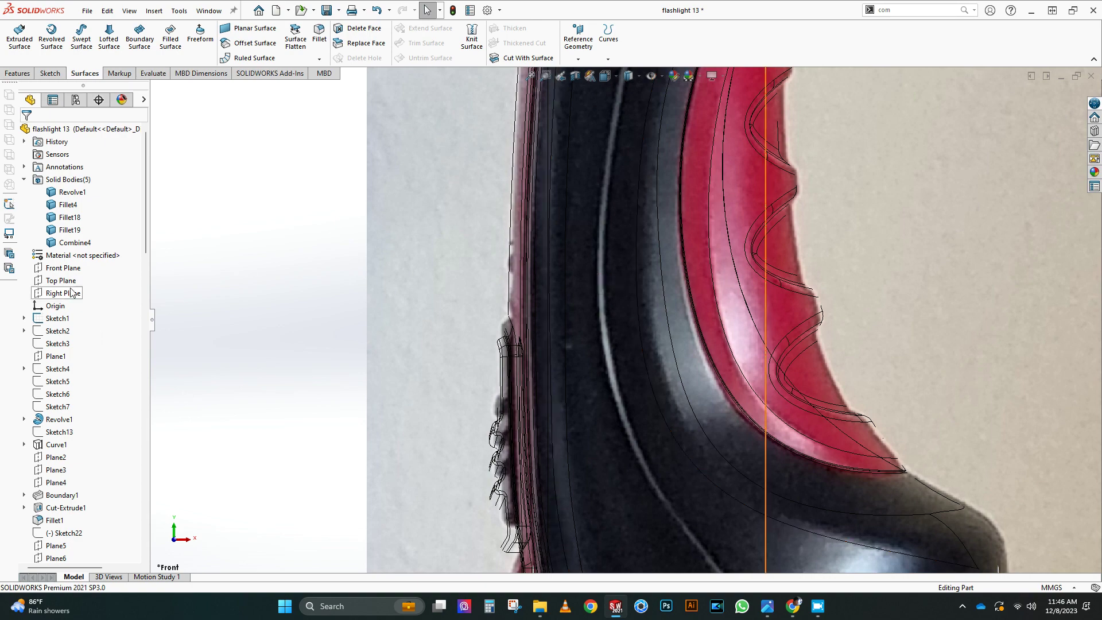
Sketch a rectangle about 2.2 mm wide and 1.3 mm high on the Front Plane, over the small indicator above the switch button
left_click(70, 252)
left_click(75, 43)
scroll(484, 265, "down", 6)
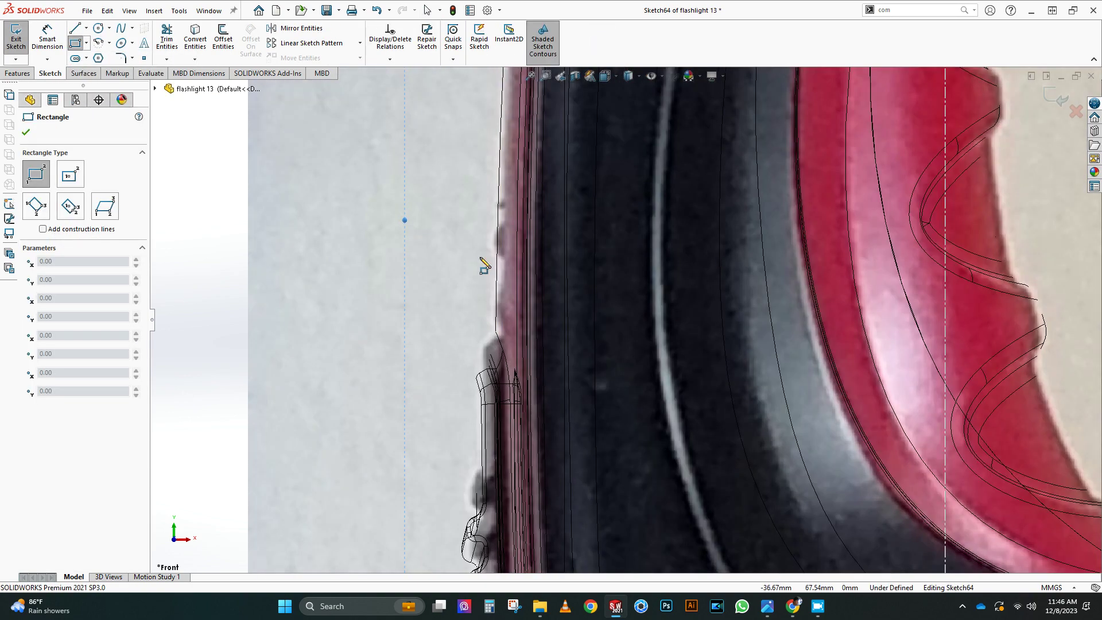
scroll(508, 246, "down", 4)
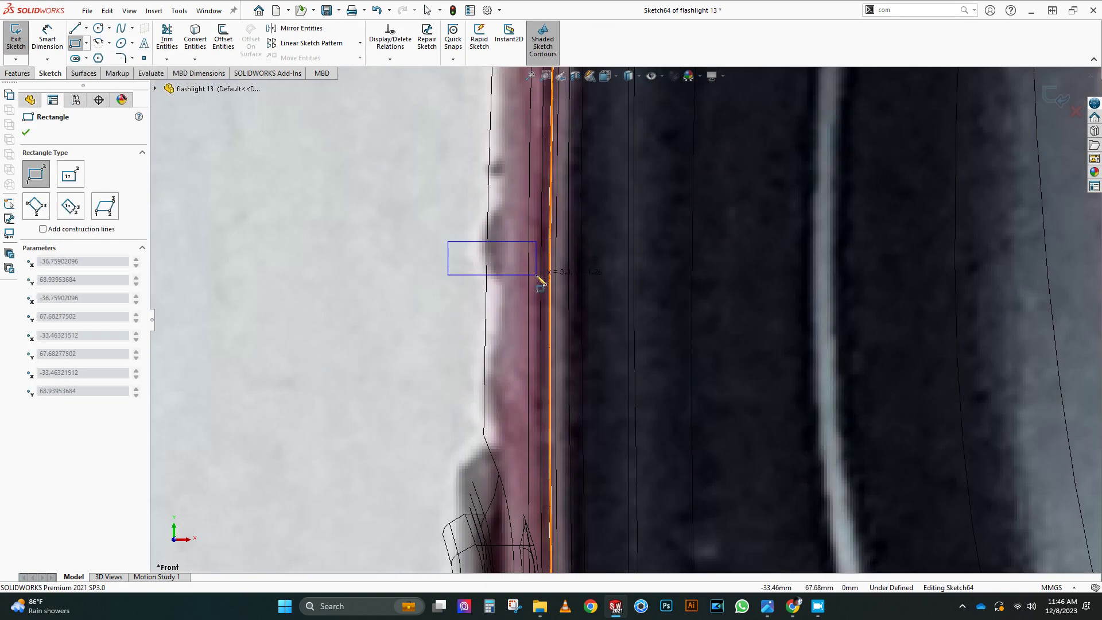
left_click(534, 275)
scroll(540, 285, "up", 3)
key("Escape")
scroll(529, 288, "down", 3)
left_click_drag(524, 294, 549, 298)
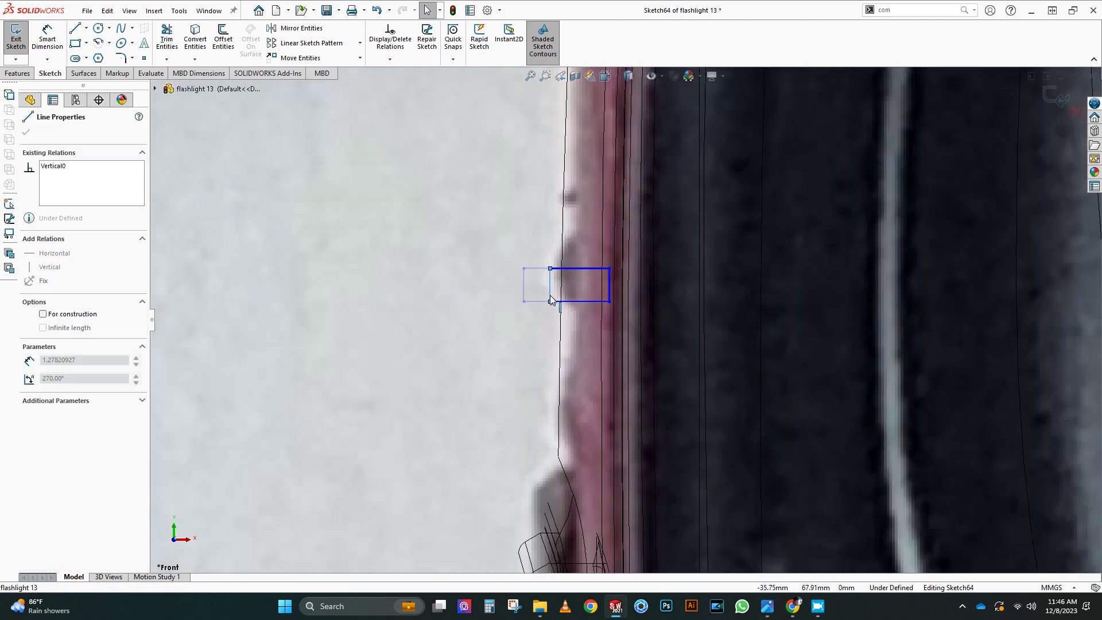
scroll(456, 360, "up", 3)
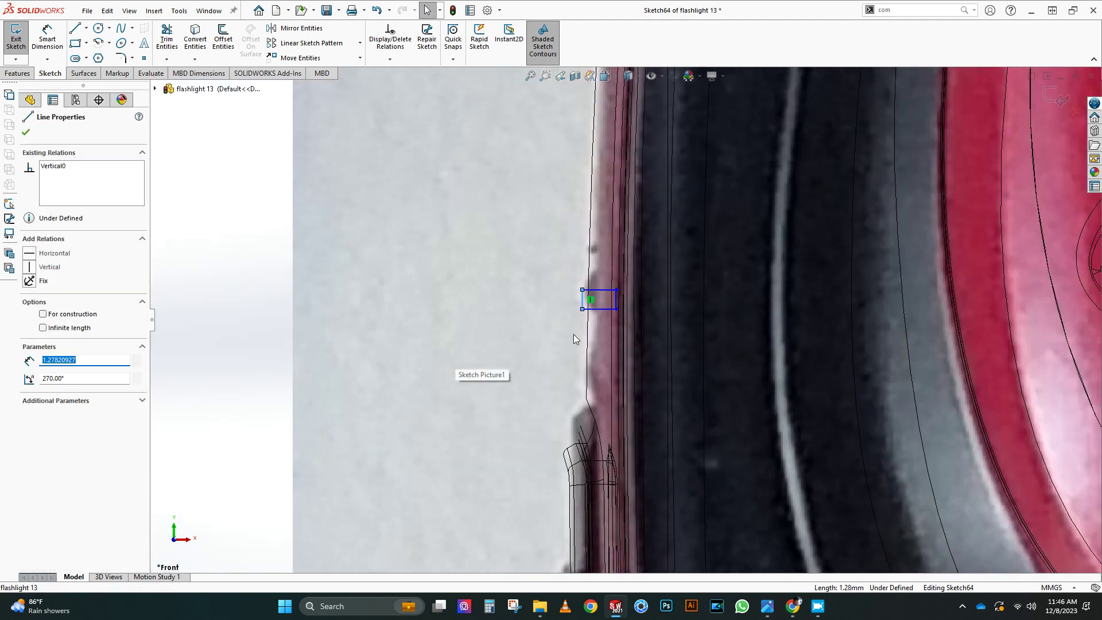
scroll(567, 350, "down", 2)
left_click(613, 310)
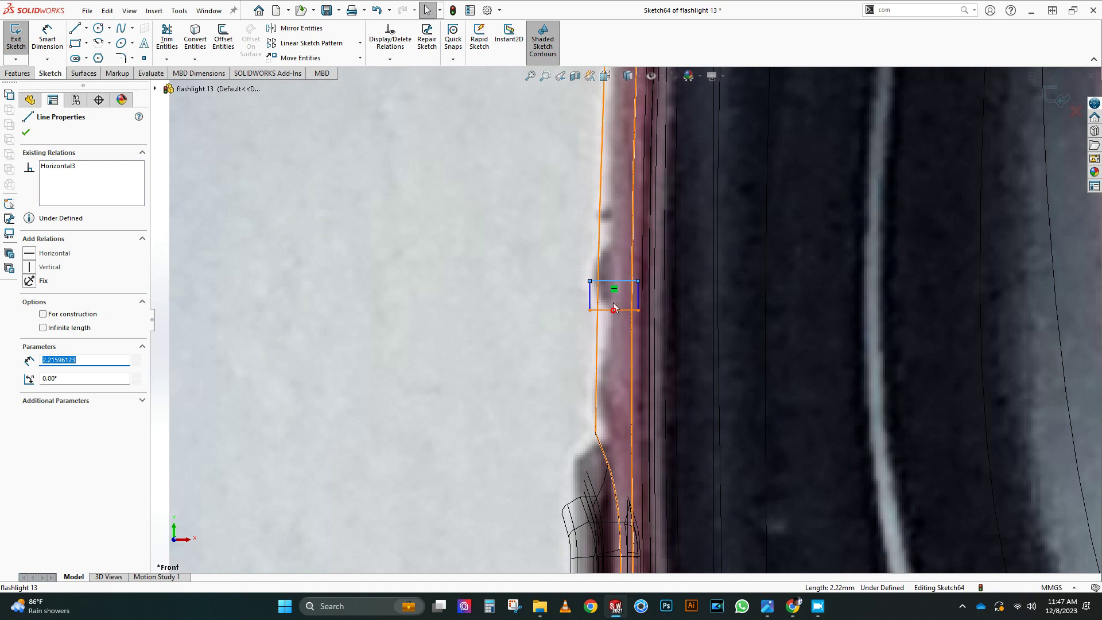
Dimension the indicator rectangle's height as 1.3 mm
left_click(47, 39)
left_click(590, 295)
left_click(556, 302)
type("1.3")
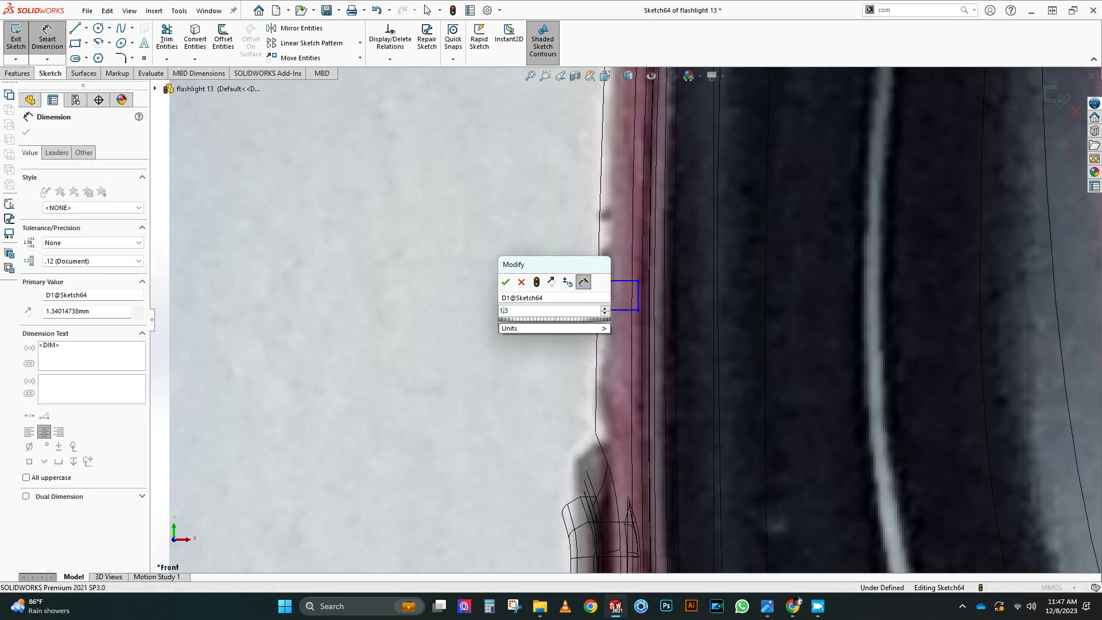
key("Return")
scroll(628, 311, "up", 4)
right_click(551, 341)
left_click(590, 381)
Revolve-cut the rectangle 360° about its lower horizontal line to make the indicator hole in the handle
left_click(615, 312)
left_click(26, 74)
left_click(228, 39)
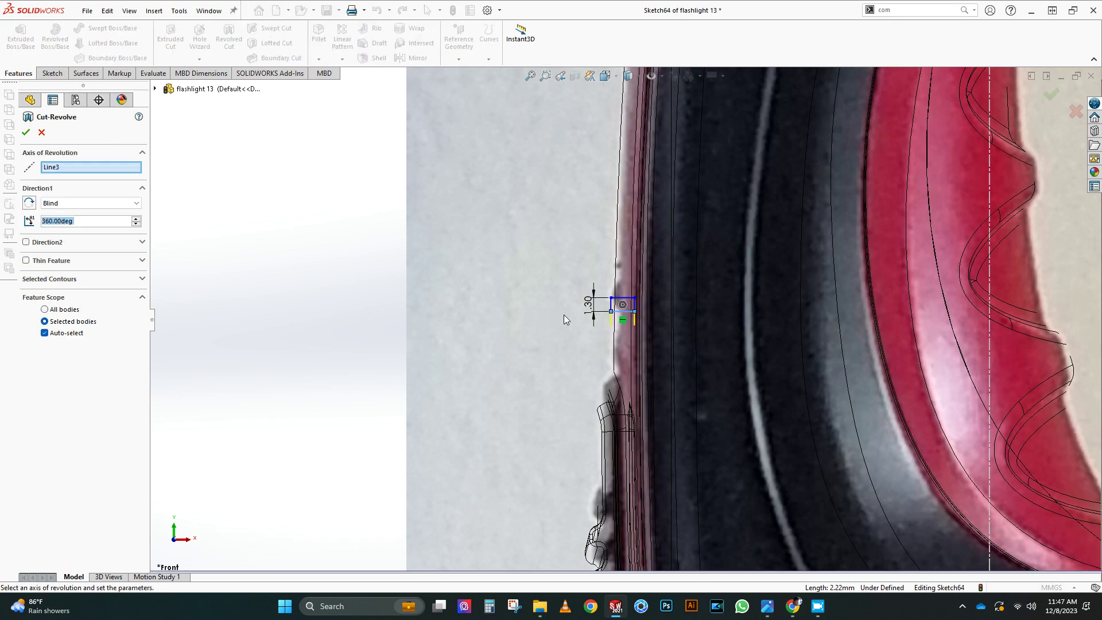
left_click(603, 232)
left_click(26, 132)
scroll(598, 322, "down", 5)
mouse_move(598, 310)
middle_mouse_down()
mouse_move(639, 283)
mouse_move(608, 286)
middle_mouse_up()
Revolve the same indicator sketch 360° into a separate solid body without merging the result
scroll(133, 475, "down", 20)
left_click(25, 546)
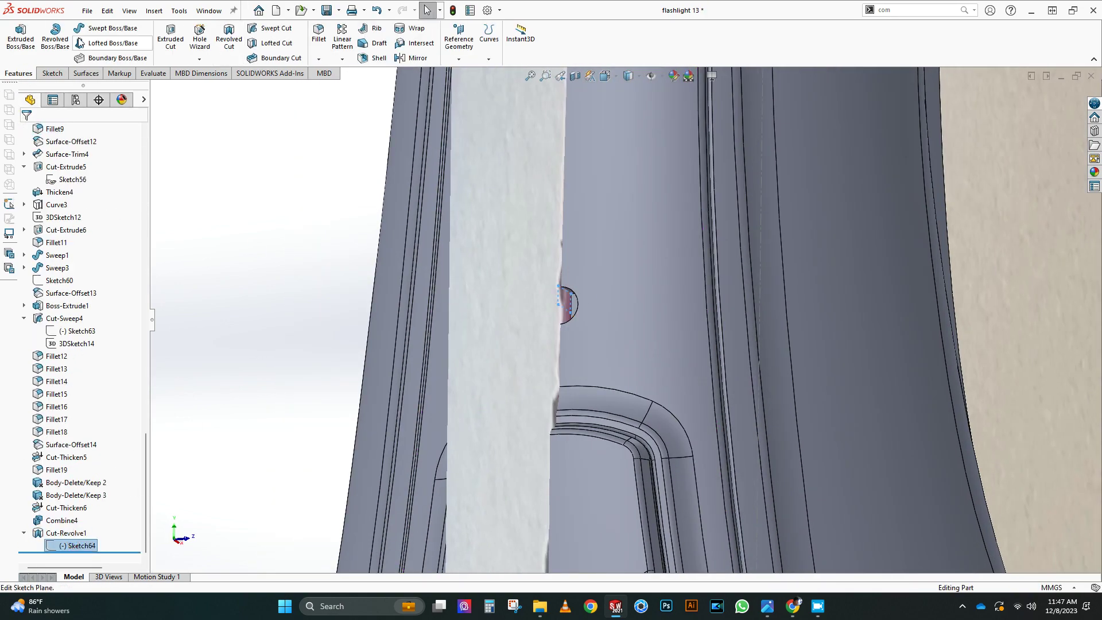
left_click(56, 35)
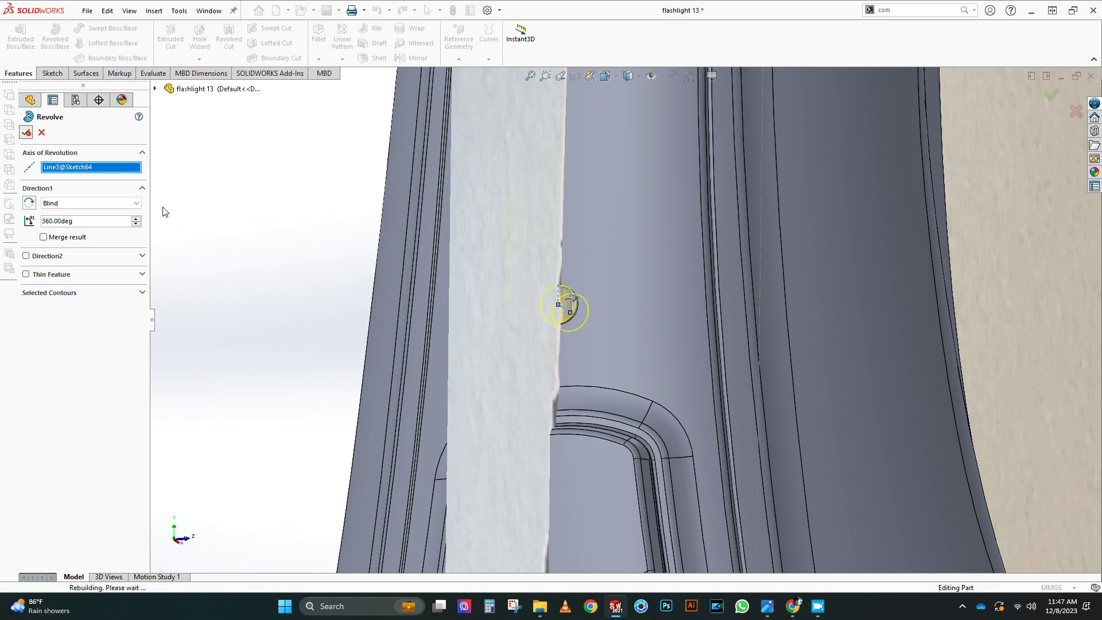
Fillet the indicator hole's rim with a 0.25 mm radius and the indicator body's outer face with 1 mm
left_click(318, 34)
left_click(67, 366)
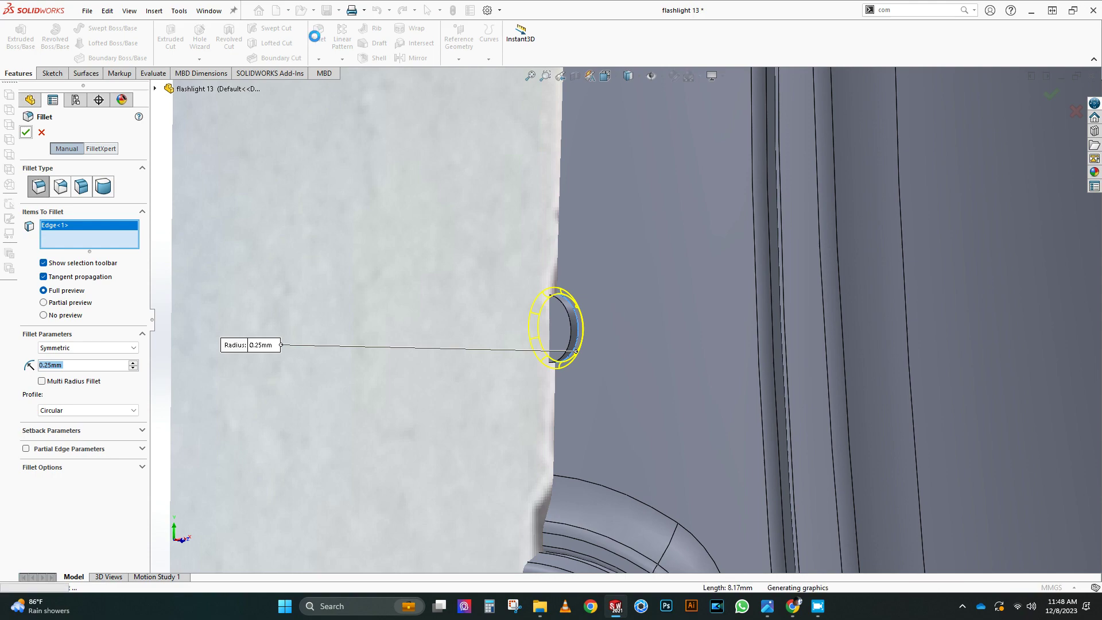
left_click(559, 325)
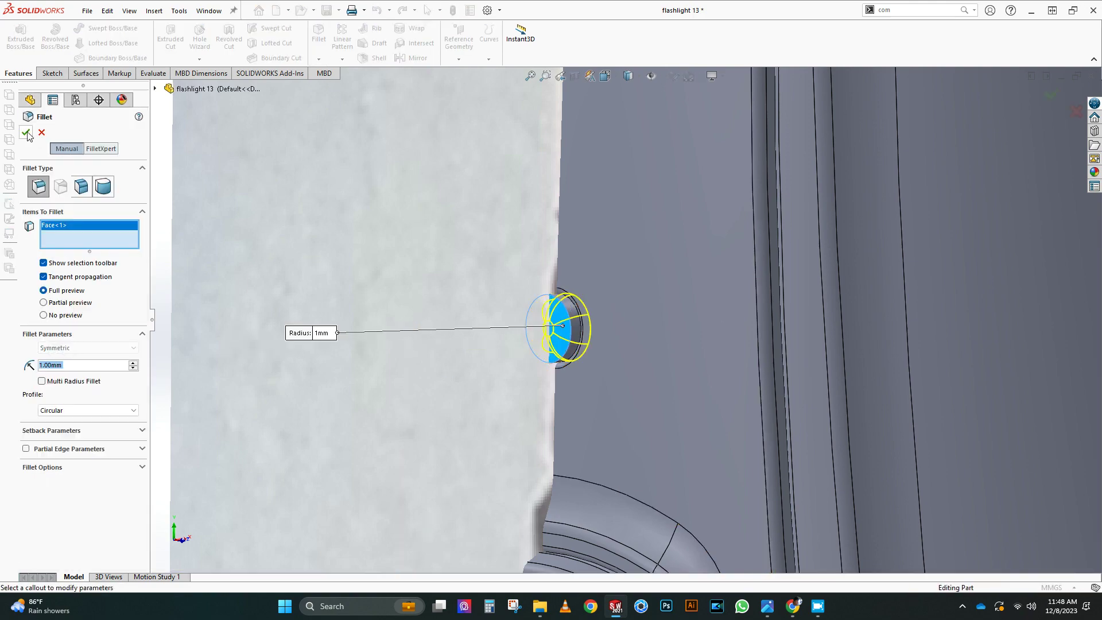
left_click(26, 133)
Locate the reference sketch that holds the top-view photo of the handle and show it
scroll(564, 249, "up", 10)
middle_click_drag(716, 271, 499, 230)
scroll(87, 431, "down", 2)
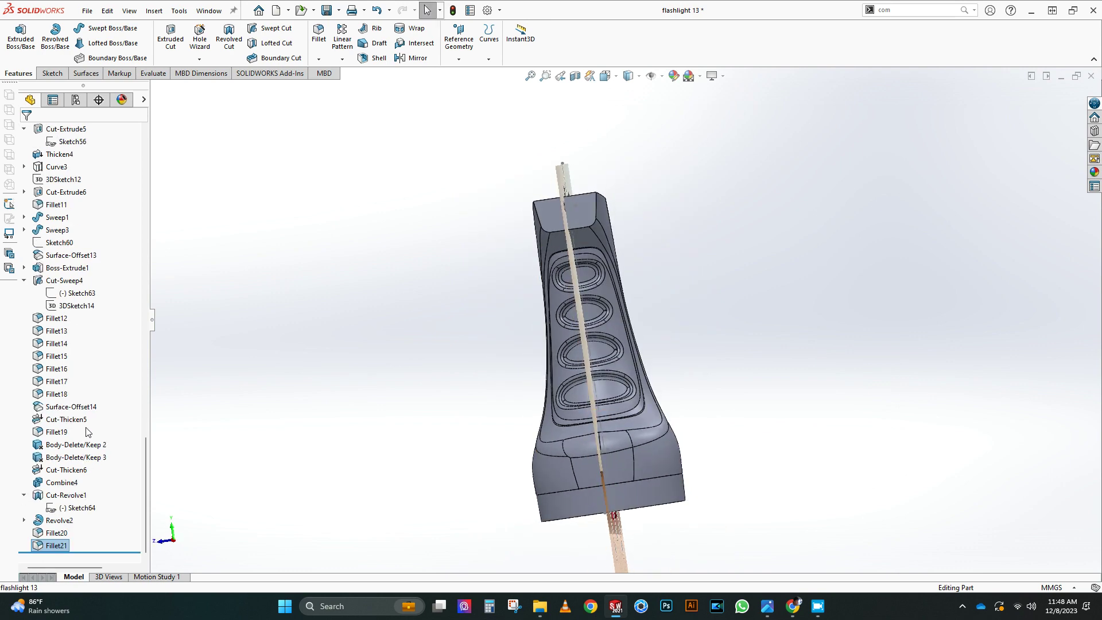
scroll(116, 333, "up", 20)
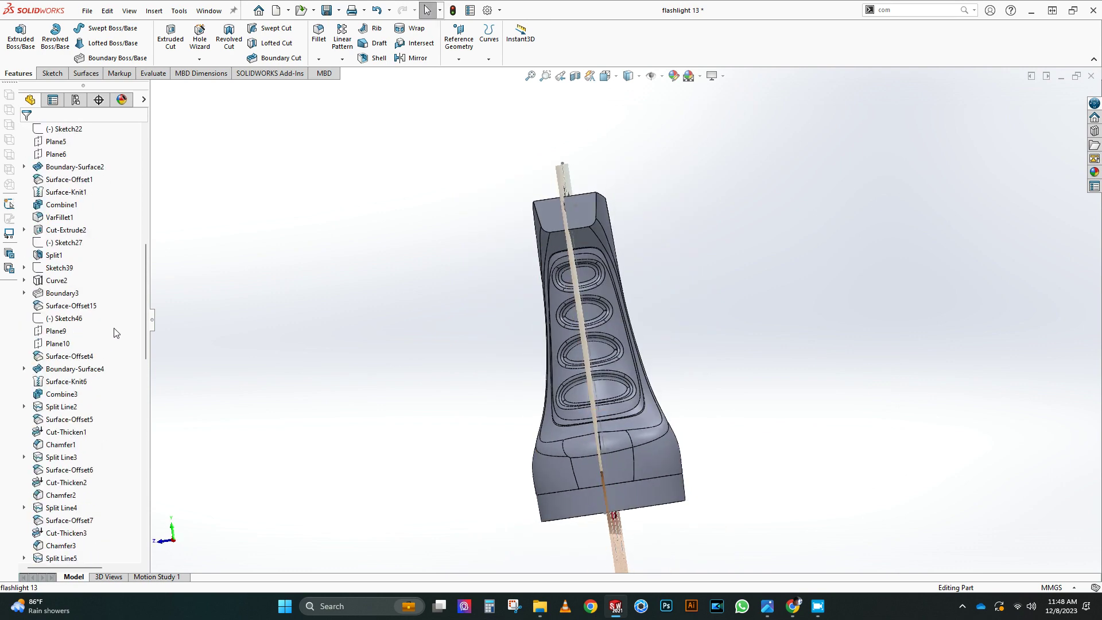
scroll(116, 333, "up", 5)
middle_click_drag(524, 330, 389, 376)
scroll(76, 450, "down", 20)
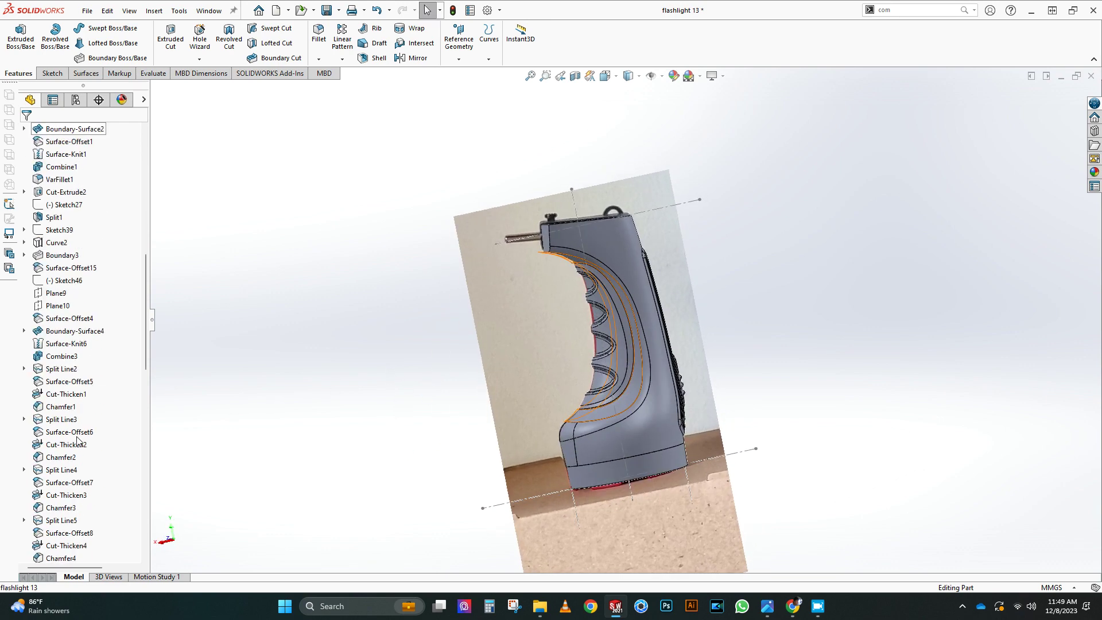
scroll(115, 376, "up", 20)
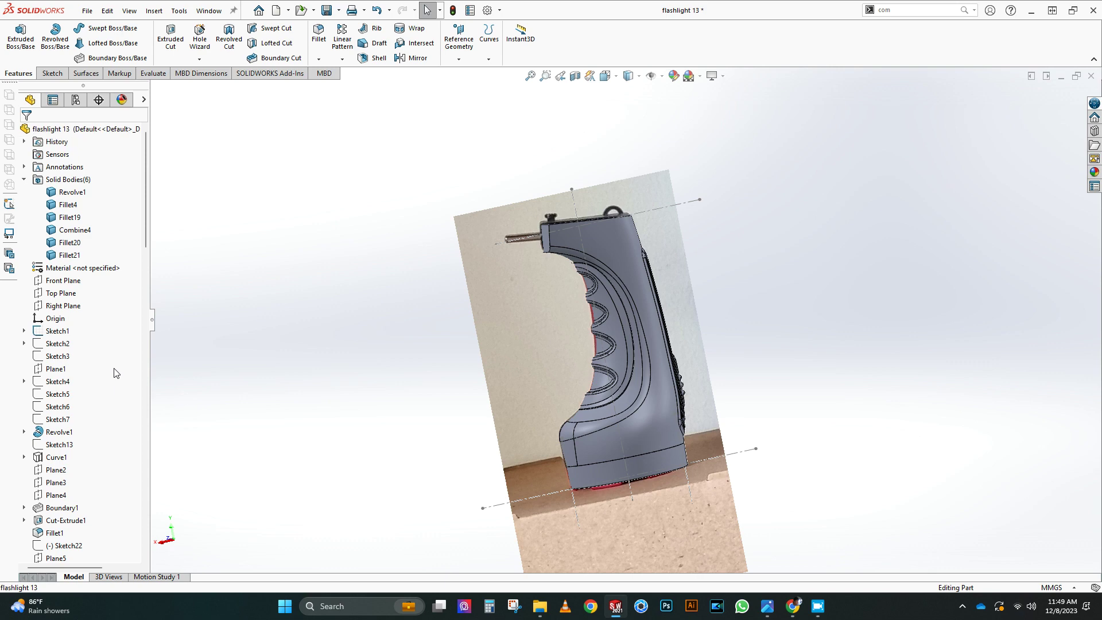
left_click(58, 385)
left_click(69, 367)
Display the model from the top in wireframe over the reference photo
middle_click_drag(365, 284, 402, 367)
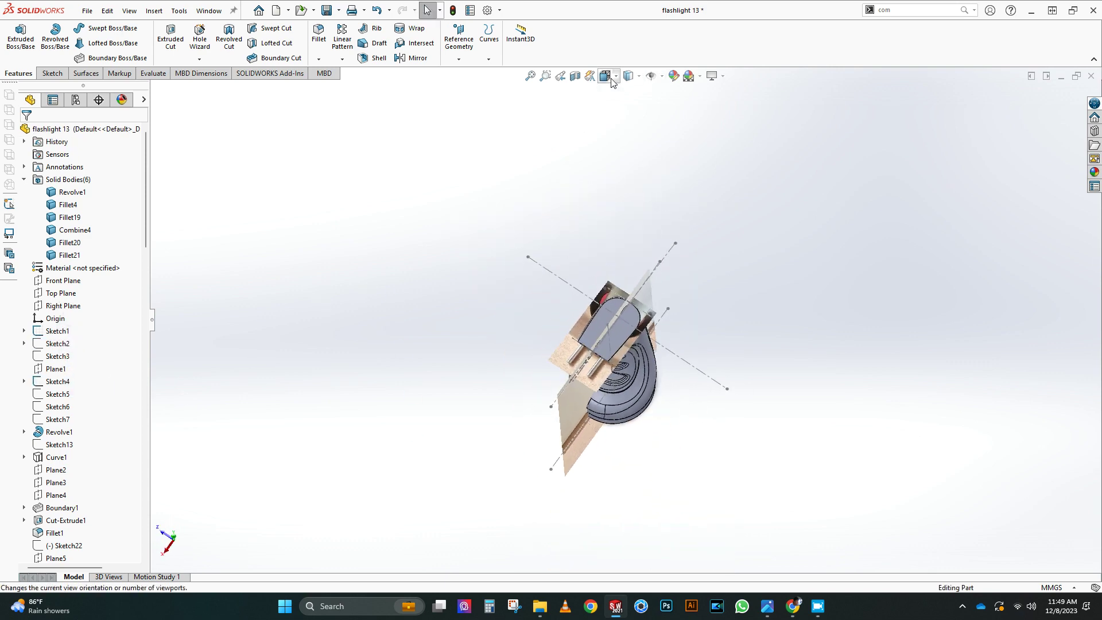
left_click(610, 77)
left_click(625, 93)
left_click(630, 77)
left_click(632, 156)
scroll(706, 310, "down", 3)
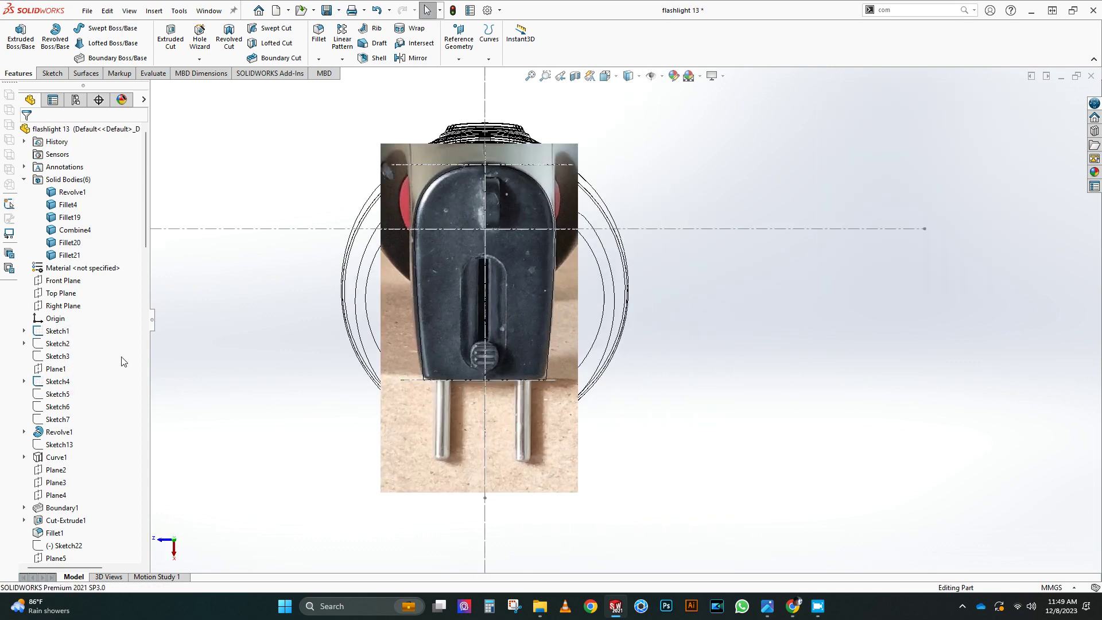
Sketch a straight slot about 11 mm wide with 16 mm between arc centers on Plane1, along the centerline over the photographed slider recess
scroll(121, 361, "down", 3)
left_click(58, 255)
scroll(367, 276, "up", 3)
middle_click_drag(370, 281, 430, 201)
scroll(94, 214, "up", 3)
left_click(53, 74)
left_click(25, 42)
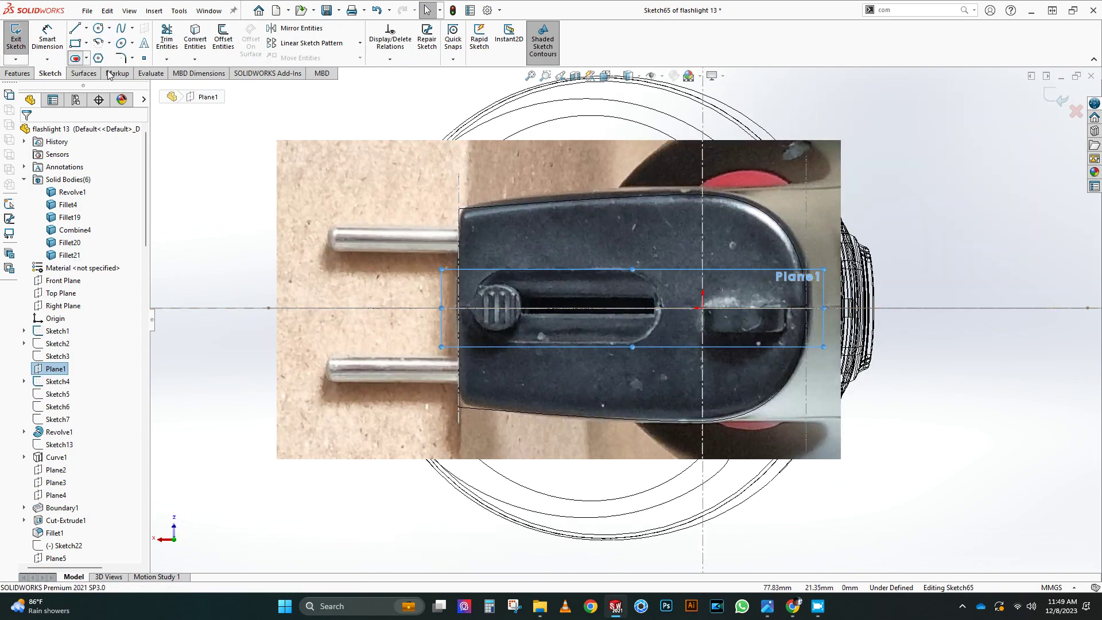
left_click(573, 308)
left_click(651, 269)
right_click(570, 238)
left_click(597, 246)
left_click_drag(642, 308, 625, 308)
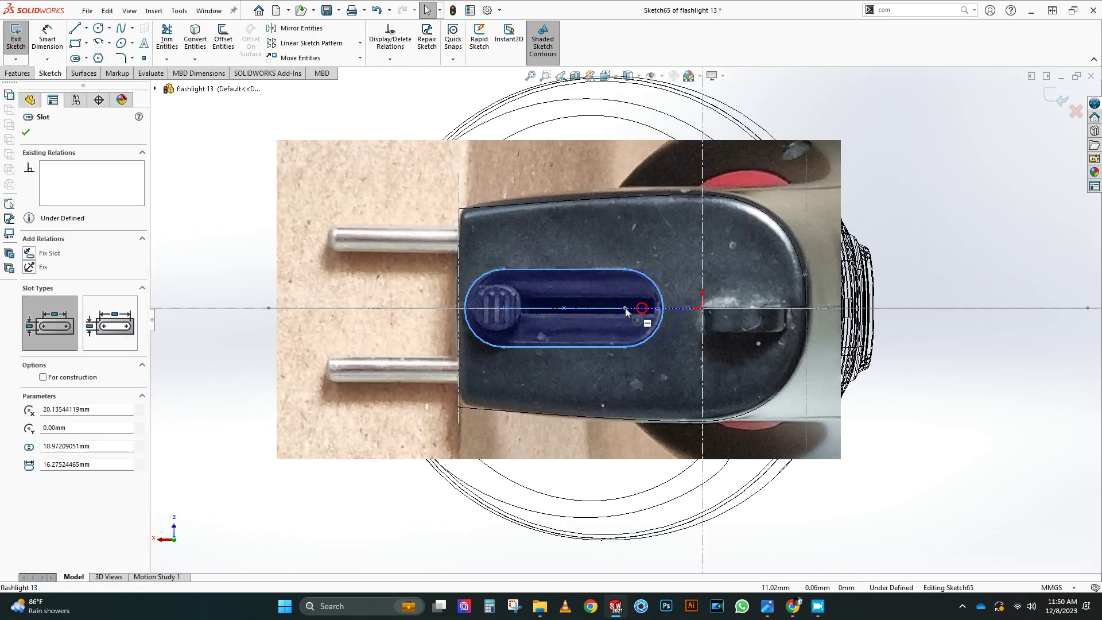
Dimension the slot's width as 10 mm and its center-to-center length as 16 mm
left_click(48, 41)
left_click(543, 270)
left_click(530, 346)
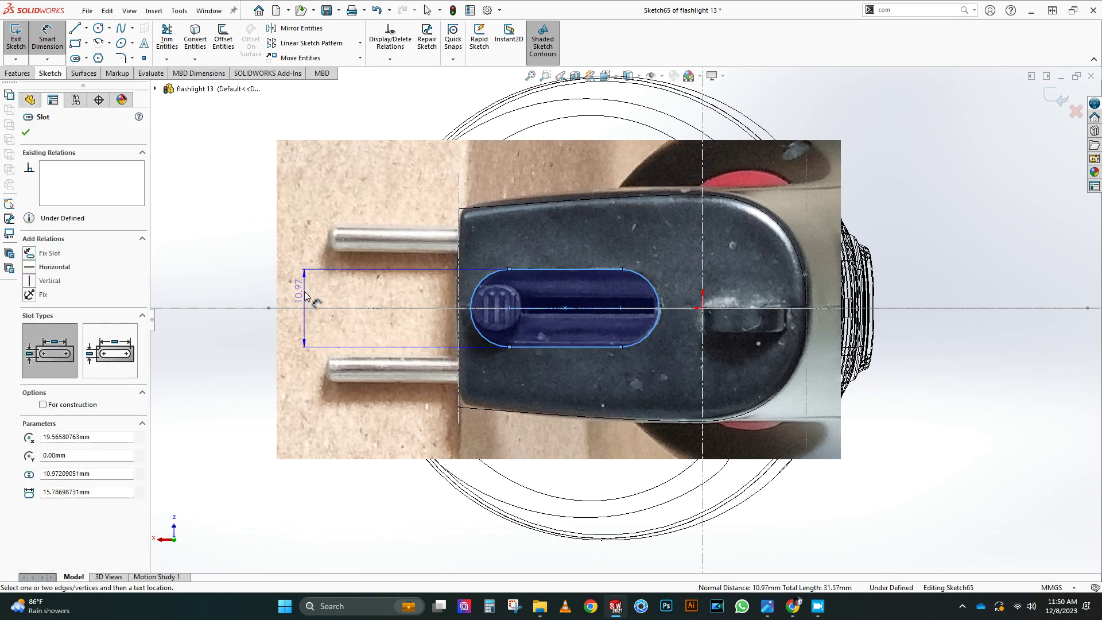
left_click(305, 295)
key("Escape")
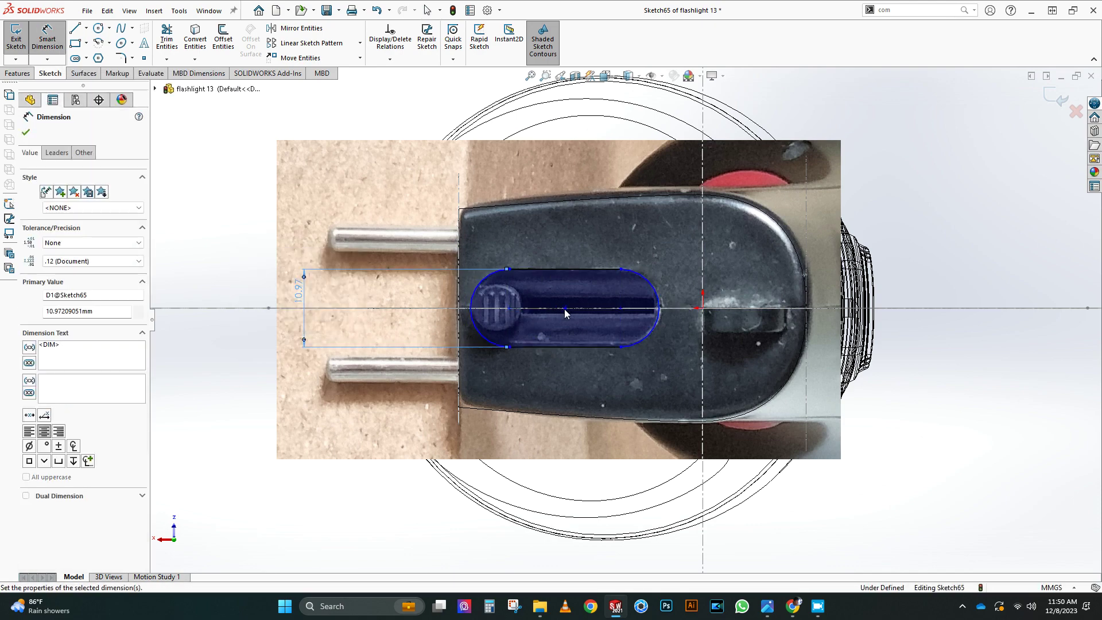
left_click(573, 345)
left_click(571, 558)
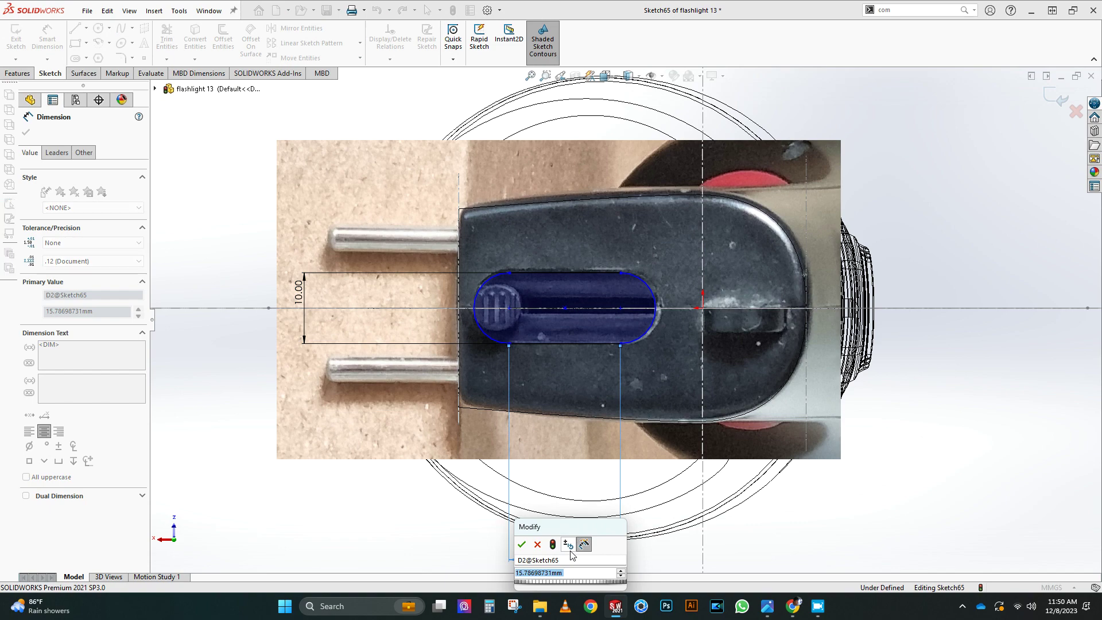
key("Return")
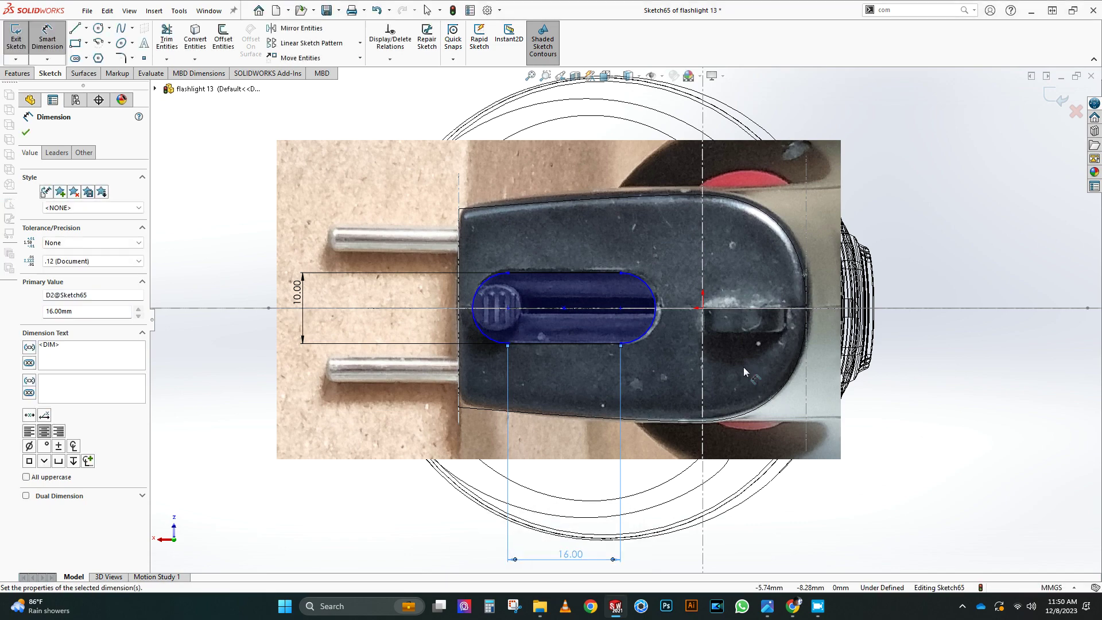
Reposition the slot along the centerline and dimension its center 19 mm from the reference axis through the origin
right_click(666, 288)
left_click(689, 326)
left_click(566, 306)
left_click(57, 43)
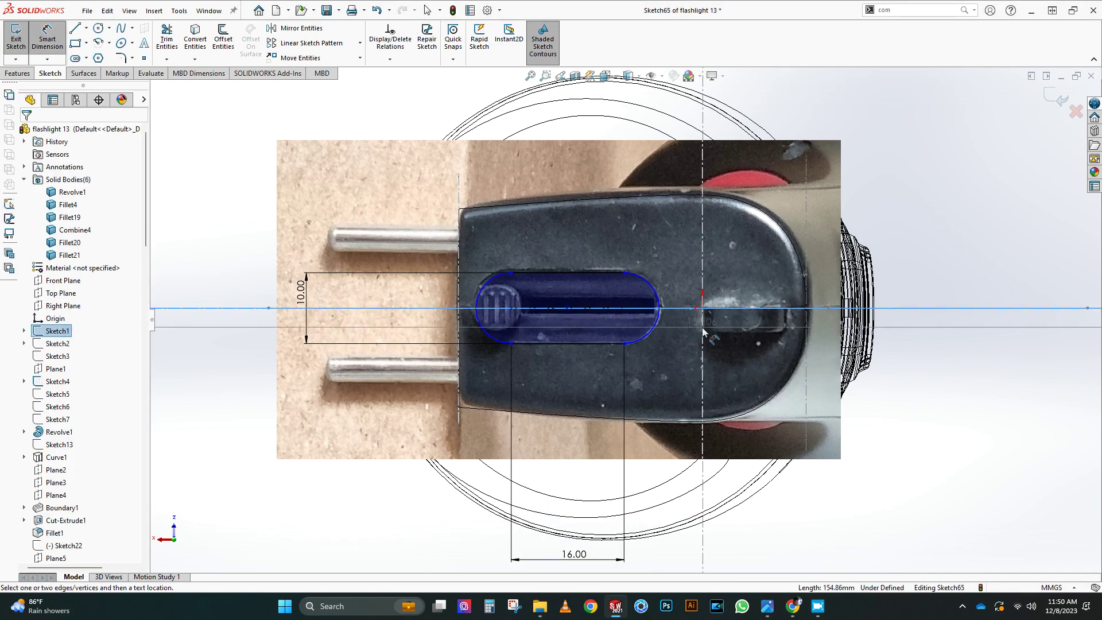
left_click(569, 308)
left_click(625, 232)
type("19")
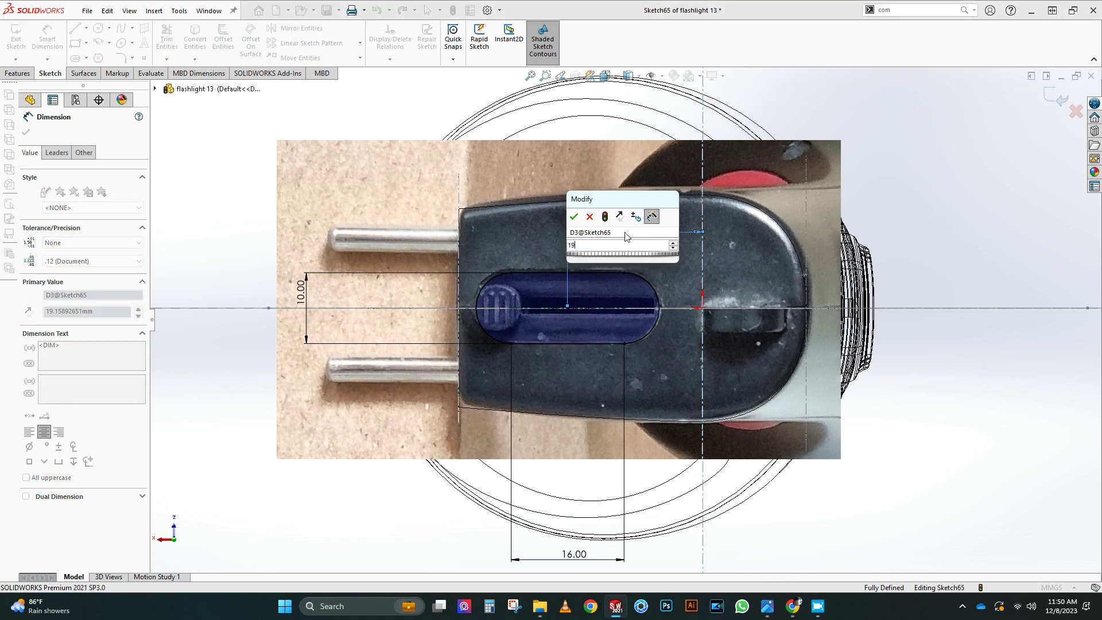
Cut-extrude the slot down into the handle's top with the direction reversed and the feature scope limited to the handle body
scroll(633, 231, "up", 2)
middle_click_drag(632, 232, 638, 175)
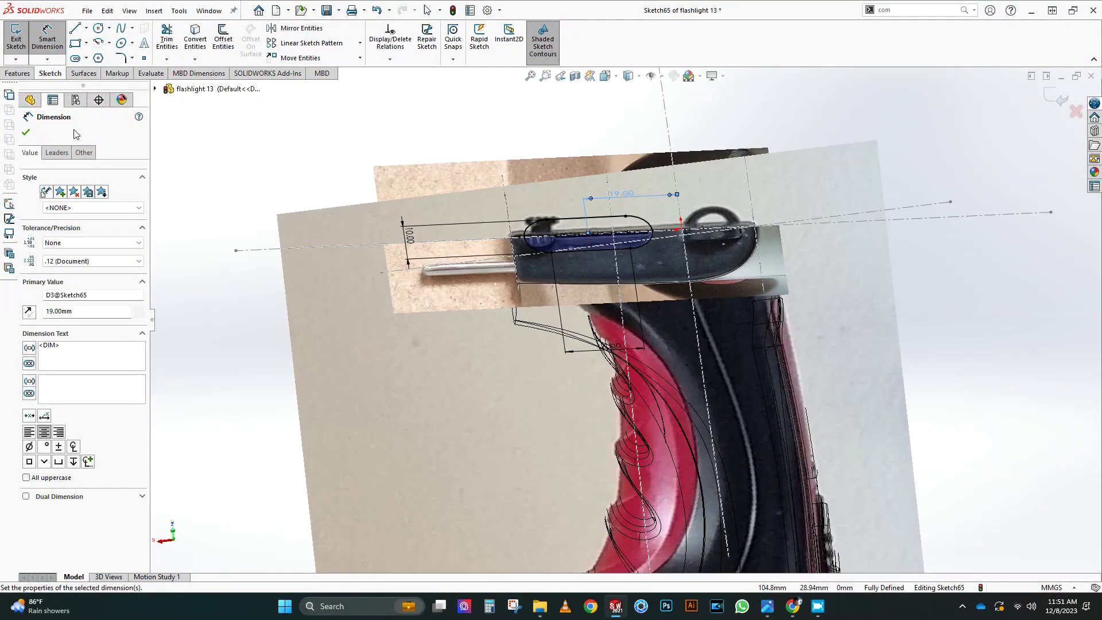
left_click(18, 74)
left_click(171, 43)
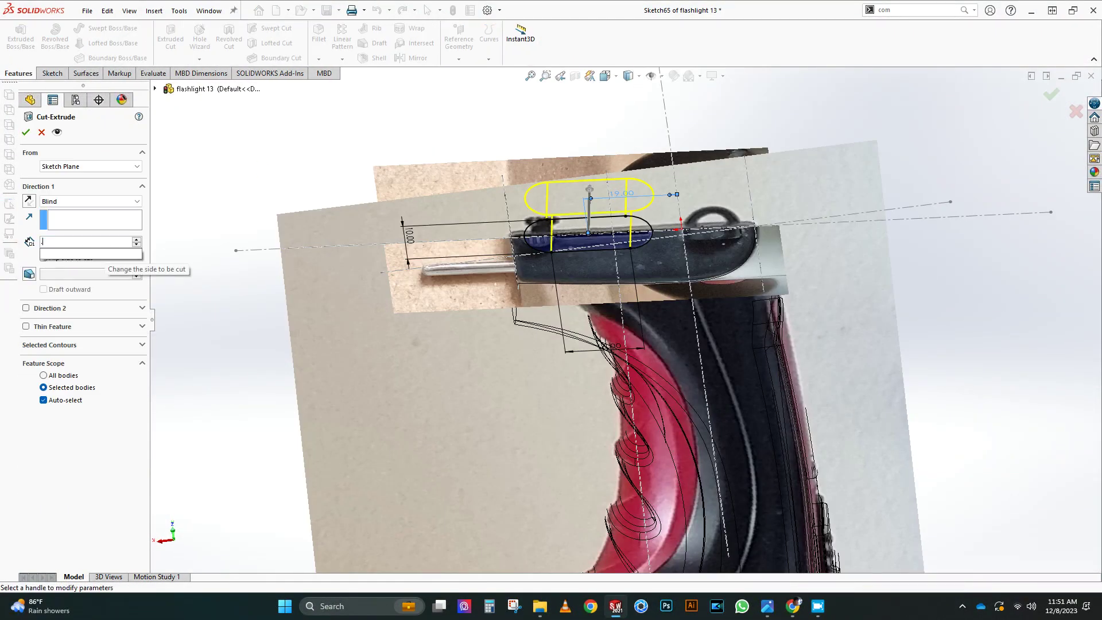
middle_click_drag(270, 312, 261, 252)
left_click(29, 201)
left_click(43, 400)
left_click(631, 232)
left_click(26, 133)
Switch the display to shaded with edges and isolate the handle body
scroll(734, 313, "up", 4)
middle_click_drag(735, 313, 672, 322)
left_click(629, 77)
left_click(629, 92)
right_click(669, 286)
left_click(703, 506)
Fillet the curved outer edge of the handle's top face with a 1.5 mm radius, checking it against the top-view photo
mouse_move(448, 409)
middle_mouse_down()
mouse_move(630, 205)
mouse_move(608, 241)
mouse_move(586, 172)
mouse_move(573, 177)
mouse_move(777, 400)
mouse_move(625, 367)
mouse_move(665, 409)
middle_mouse_up()
scroll(660, 345, "down", 3)
left_click(319, 34)
left_click(582, 306)
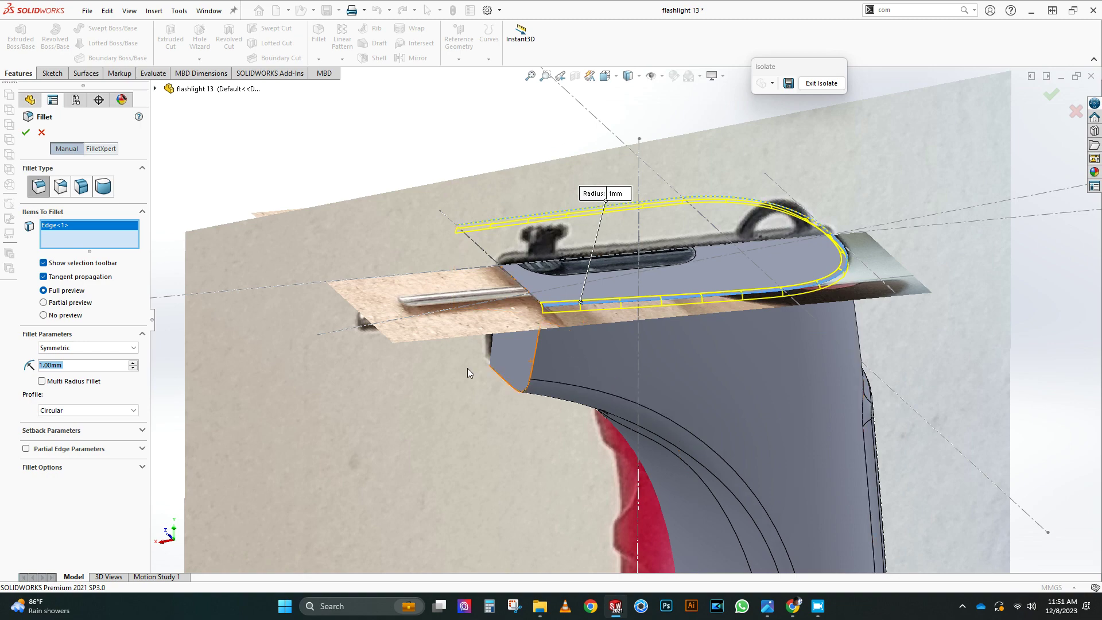
middle_click_drag(470, 373, 513, 310)
left_click(628, 75)
left_click(628, 150)
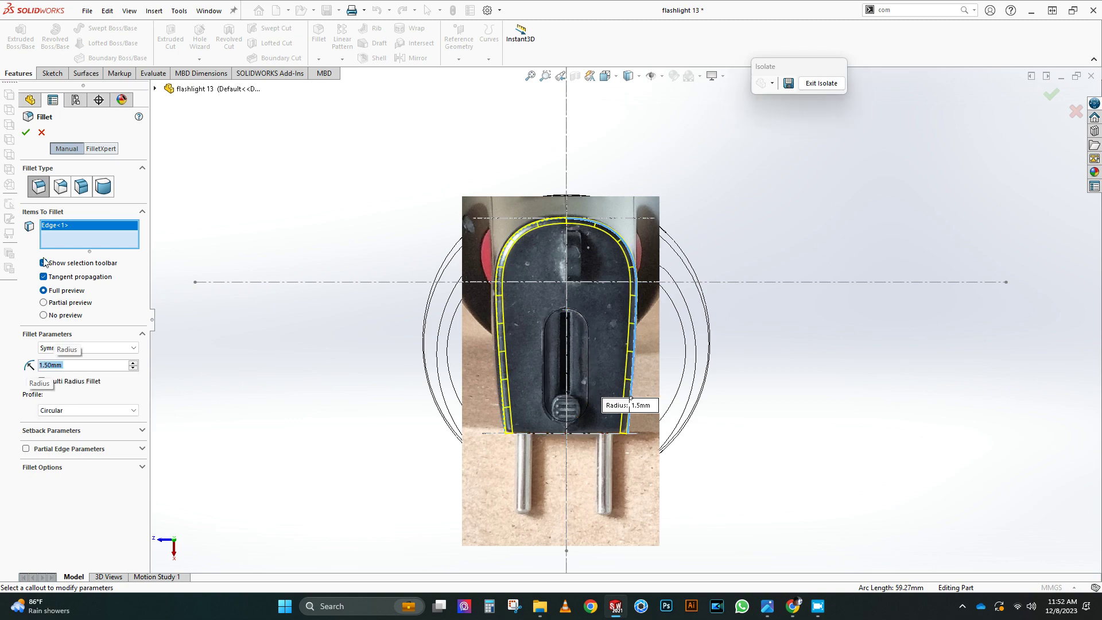
key("Return")
Return to shaded with edges and fillet the outline of the handle's pin-end face with a 1 mm radius
scroll(398, 367, "up", 3)
middle_click_drag(401, 367, 428, 252)
left_click(630, 76)
left_click(629, 91)
scroll(553, 202, "down", 5)
mouse_move(552, 201)
middle_mouse_down()
mouse_move(515, 183)
mouse_move(479, 206)
mouse_move(497, 221)
middle_mouse_up()
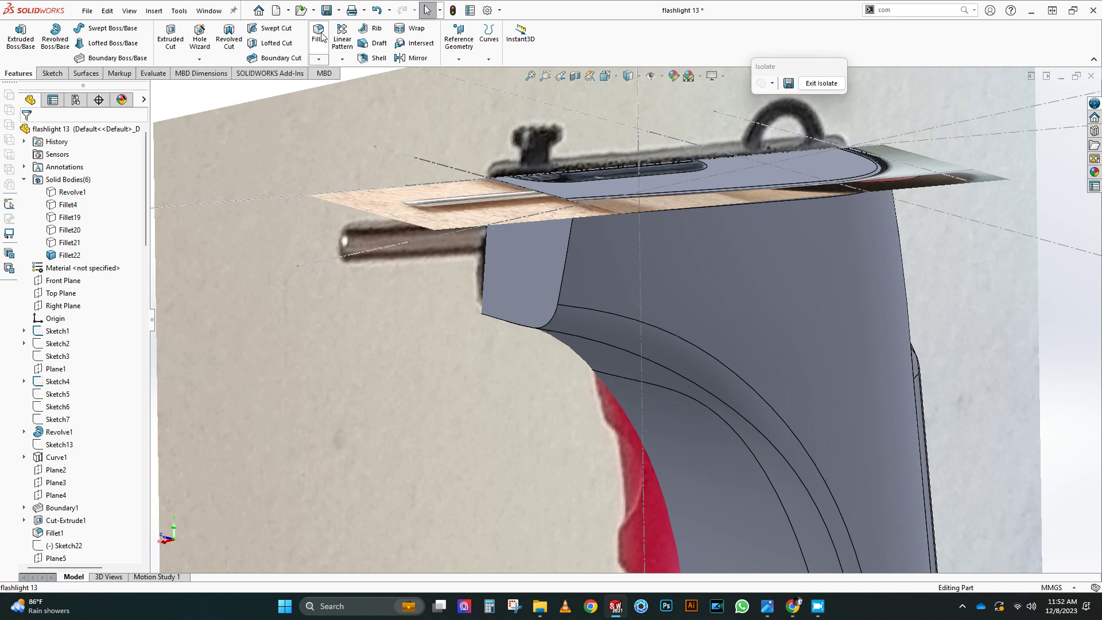
left_click(319, 34)
left_click(565, 261)
type("1")
key("Return")
key("Return")
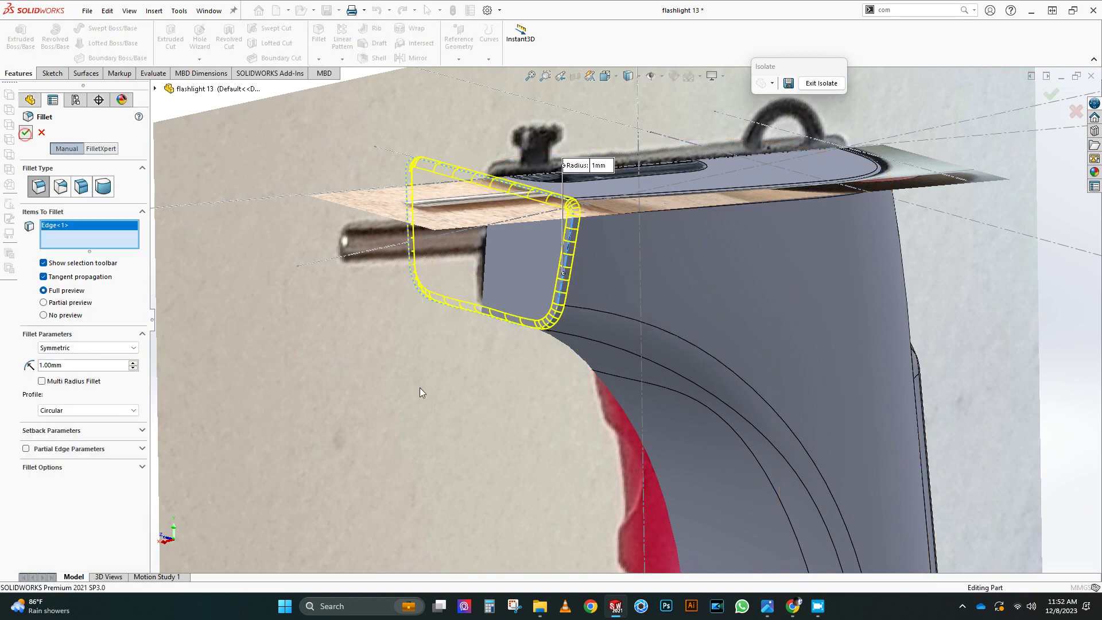
Save the part as a new version named flashlight 14
scroll(419, 388, "up", 8)
scroll(453, 373, "down", 3)
middle_click_drag(453, 367, 574, 235)
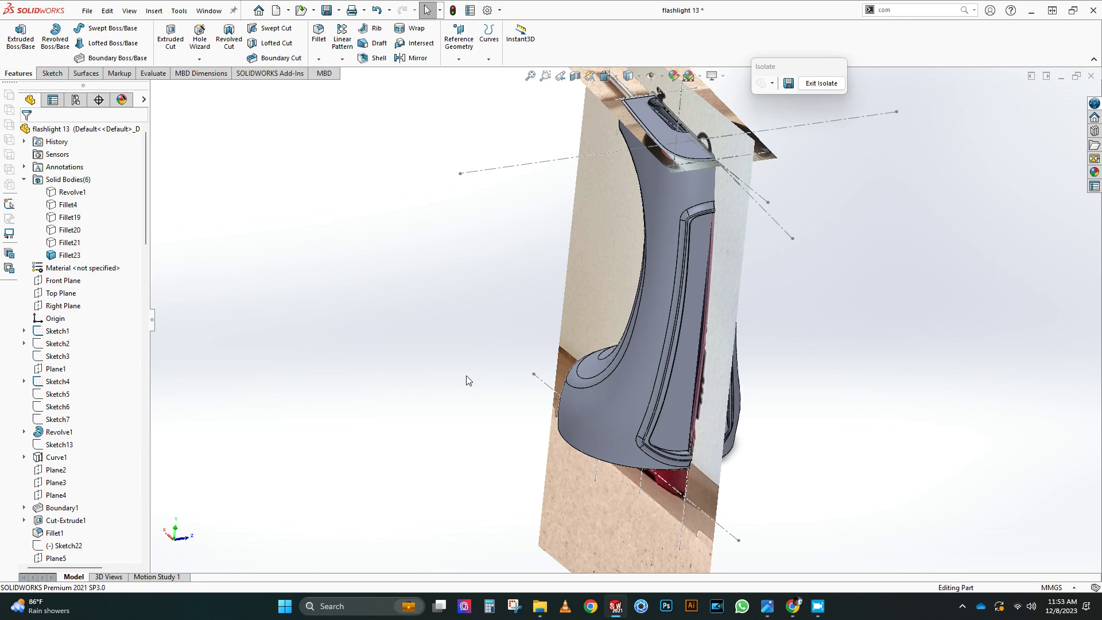
double_click(488, 350)
type("14")
key("Return")
Shell the handle body to a 1 mm wall thickness, removing its round bottom face
middle_click_drag(608, 350, 698, 368)
left_click(374, 58)
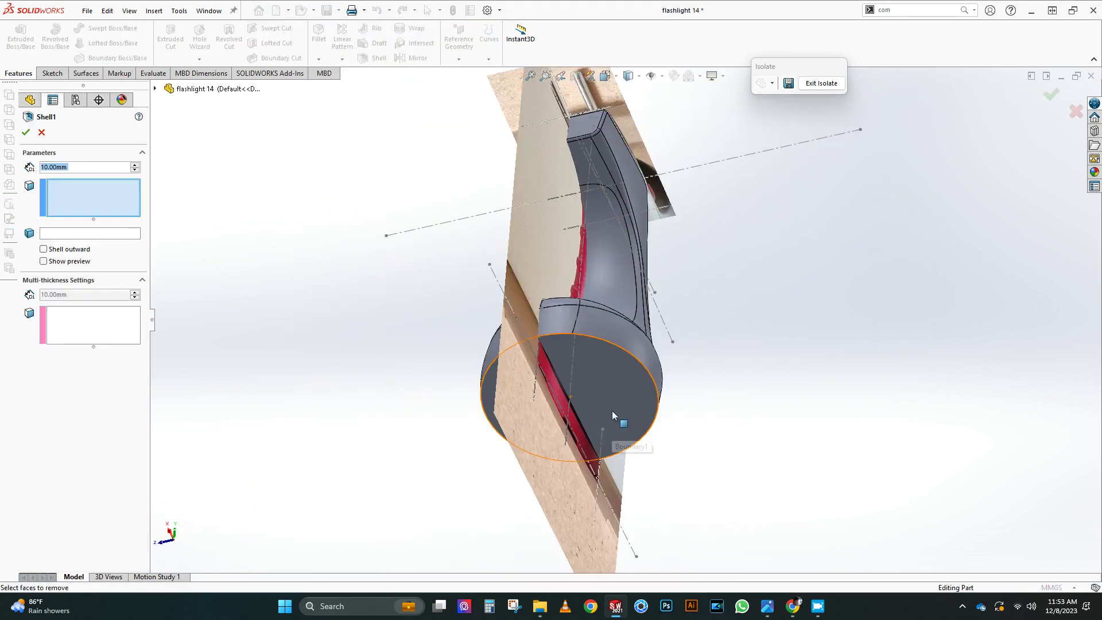
left_click(612, 435)
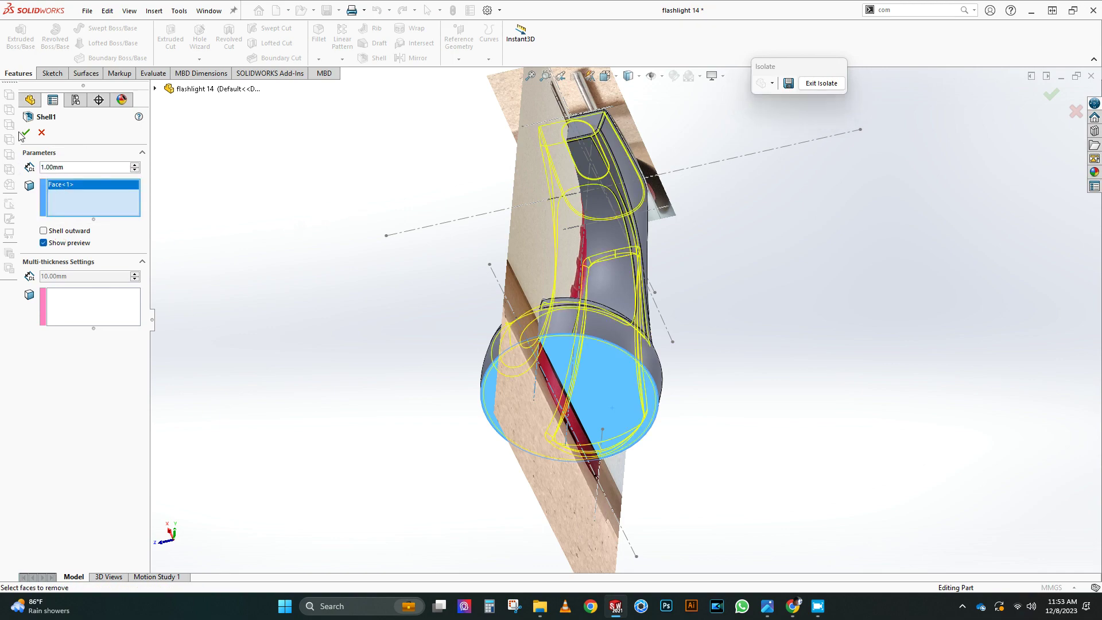
middle_click_drag(579, 339, 591, 307)
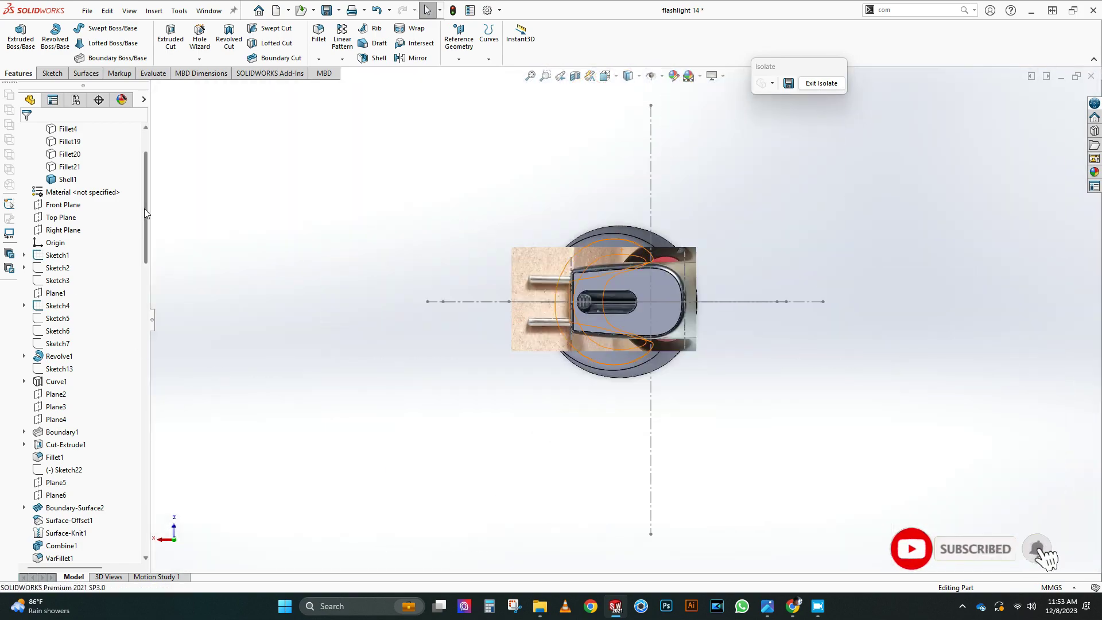
Start a sketch on Plane1 and draw a center rectangle over the narrow slider groove in the top-view photo
scroll(69, 344, "down", 10)
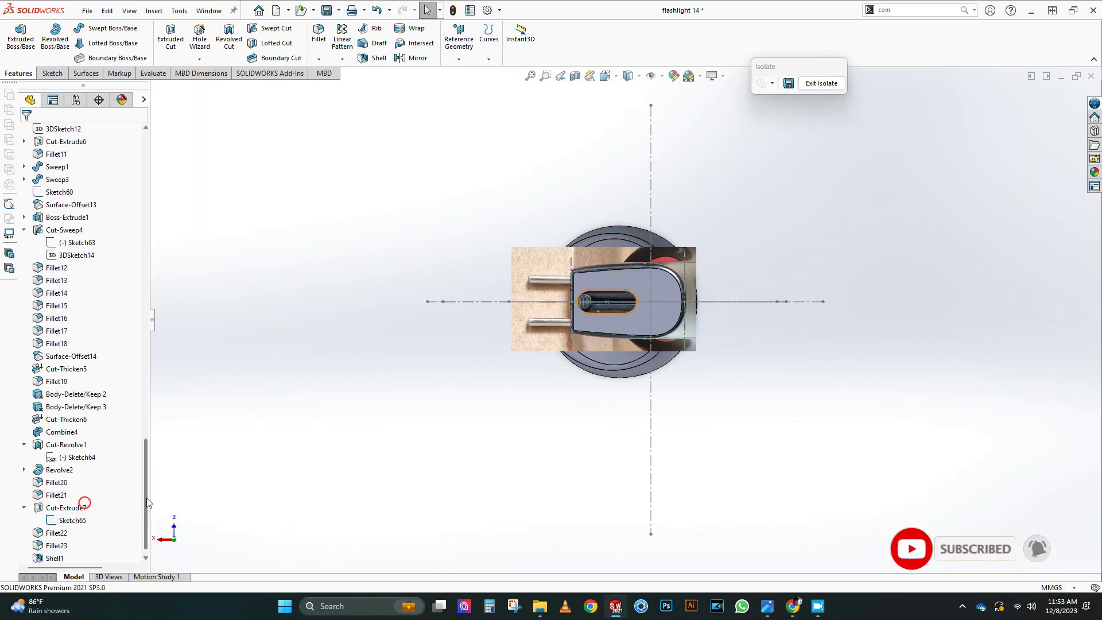
scroll(56, 368, "up", 10)
left_click(56, 368)
left_click(85, 340)
key("space")
left_click(471, 312)
scroll(606, 335, "down", 8)
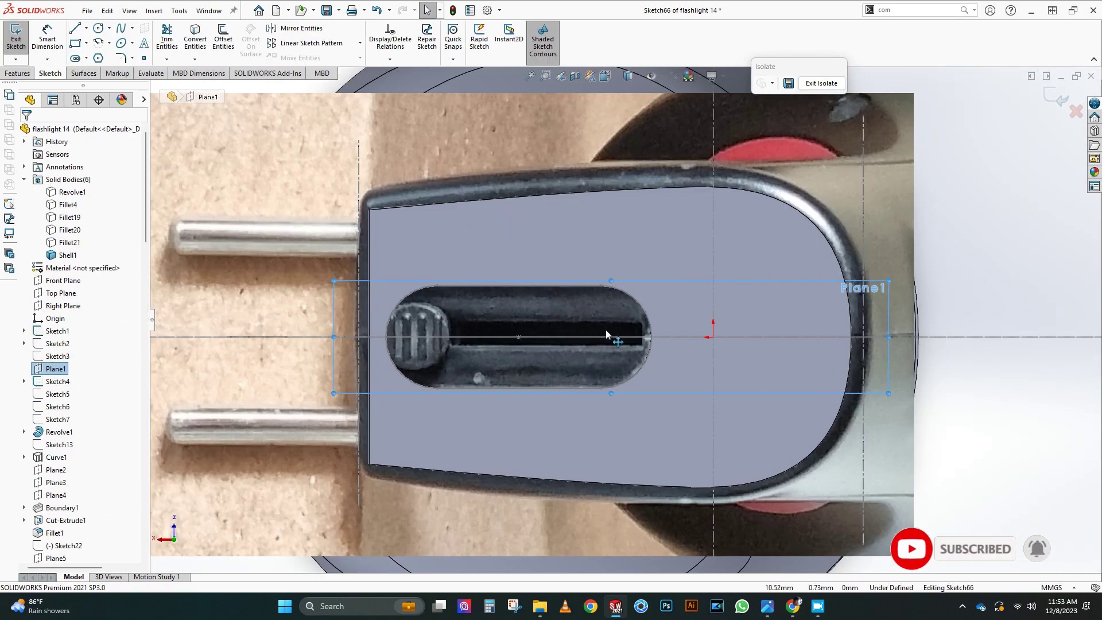
left_click(83, 48)
left_click(641, 327)
Dimension the groove rectangle as 2 mm wide and 24 mm long
left_click(47, 39)
left_click(642, 341)
left_click(682, 386)
type("2")
key("Return")
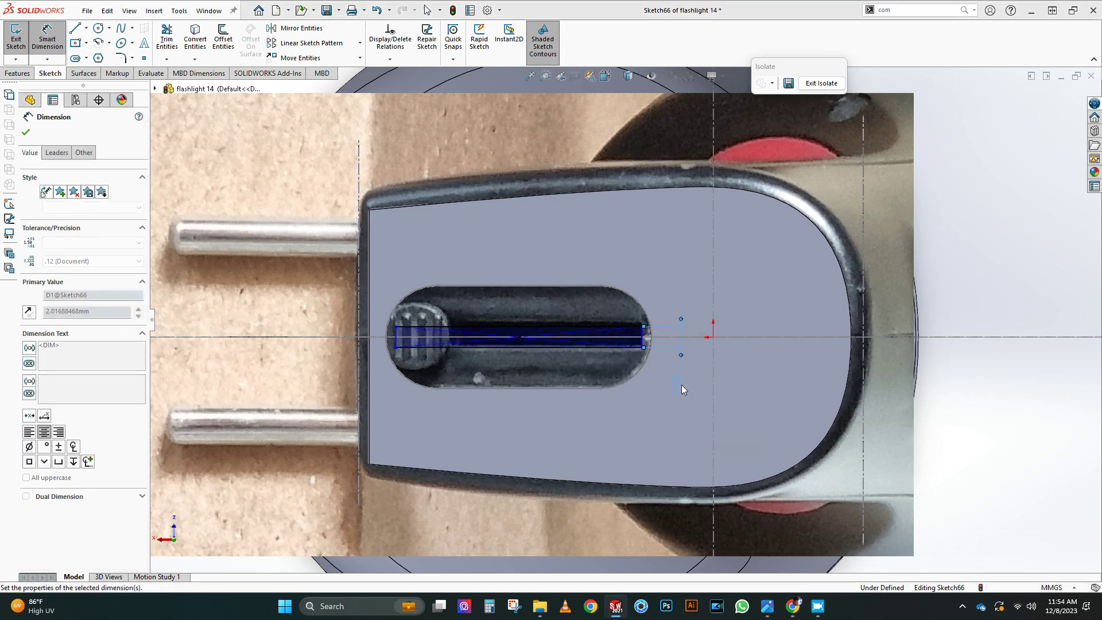
left_click(538, 347)
left_click(560, 445)
type("24")
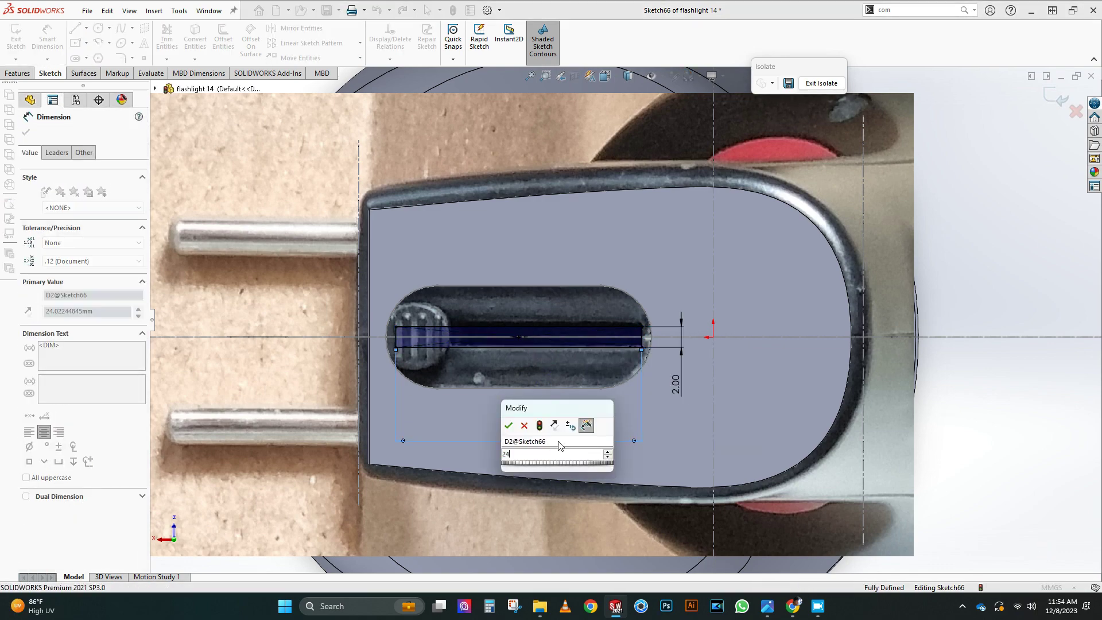
key("Return")
key("z")
key("z")
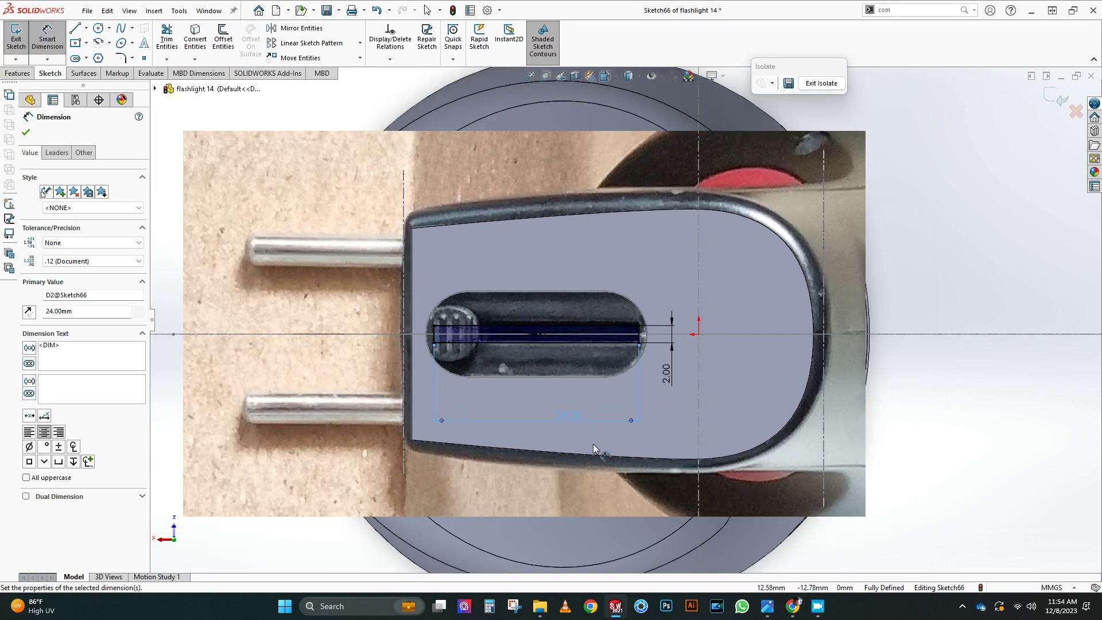
Cut-extrude the groove rectangle down into the handle with the direction reversed and the feature scope limited to the handle body
middle_click_drag(652, 434, 574, 355)
left_click(17, 72)
left_click(171, 39)
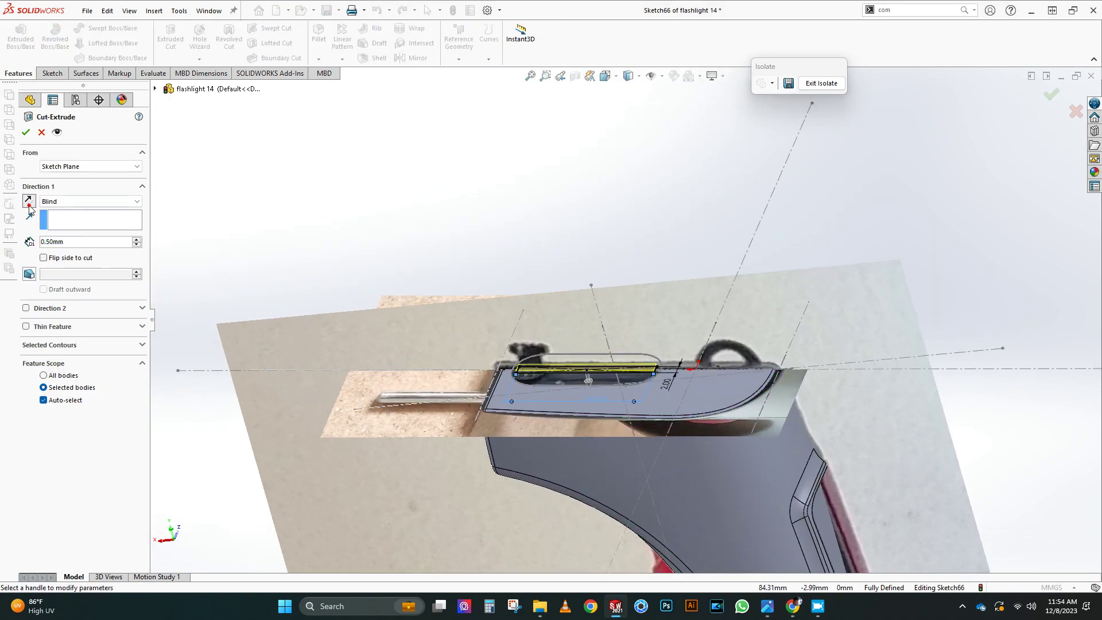
middle_click_drag(546, 322, 570, 299)
left_click(71, 398)
left_click(629, 396)
left_click(26, 132)
Show the reference photo in Sketch39 and inspect the handle's pin end against it in the Right view with a line display
key("ctrl+4")
scroll(79, 432, "down", 15)
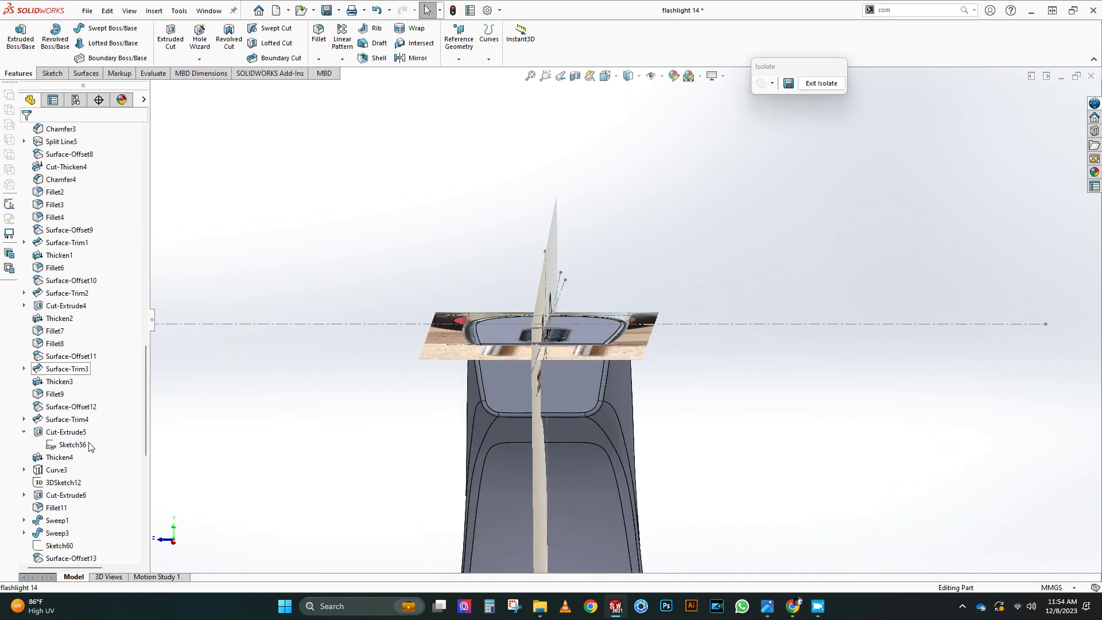
scroll(78, 431, "down", 1)
scroll(86, 401, "up", 3)
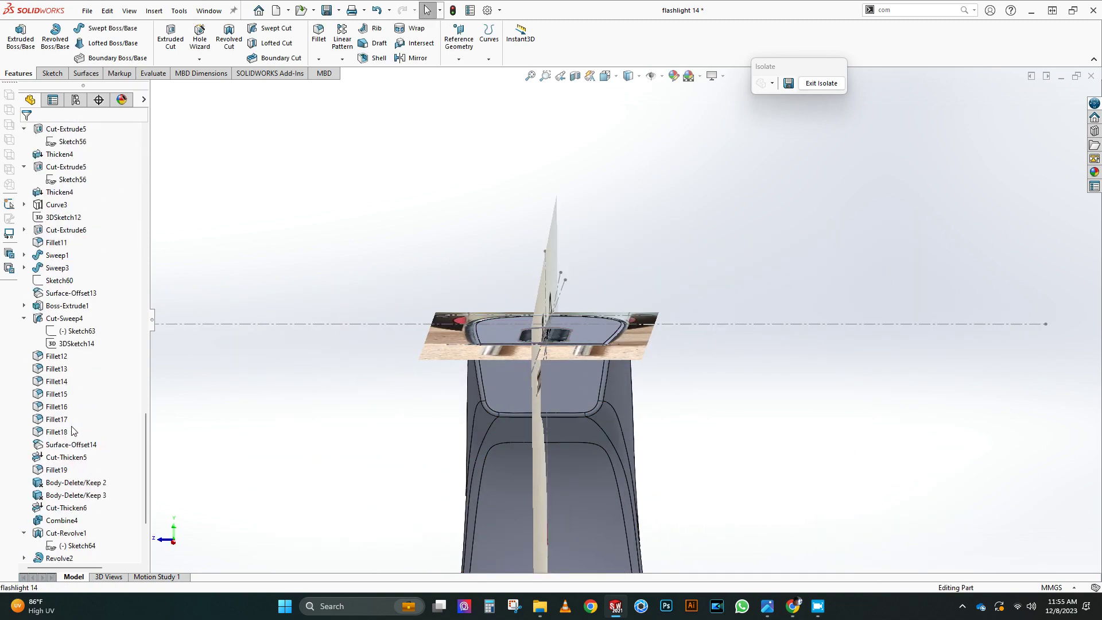
scroll(87, 375, "up", 11)
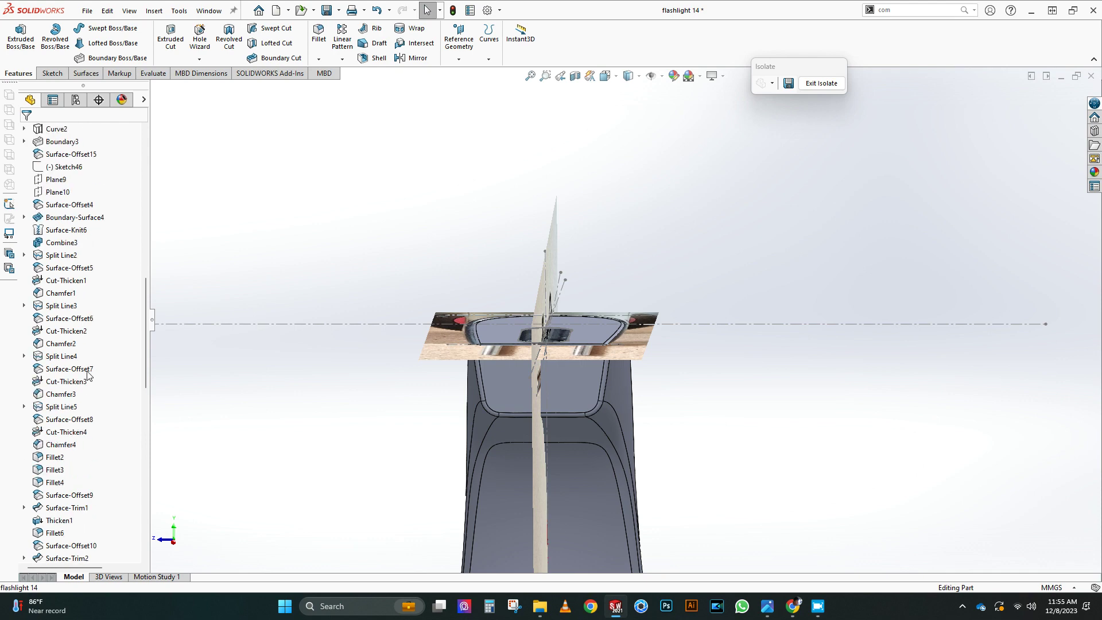
scroll(86, 372, "up", 3)
left_click(54, 229)
left_click(61, 209)
left_click(628, 76)
left_click(628, 119)
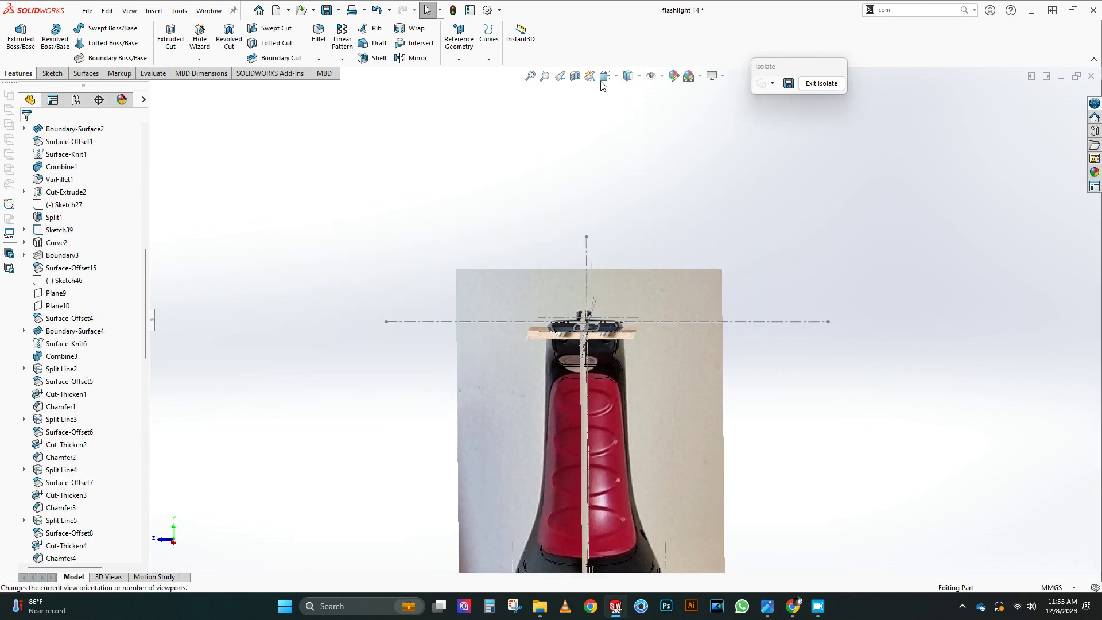
key("ctrl+4")
scroll(625, 236, "down", 5)
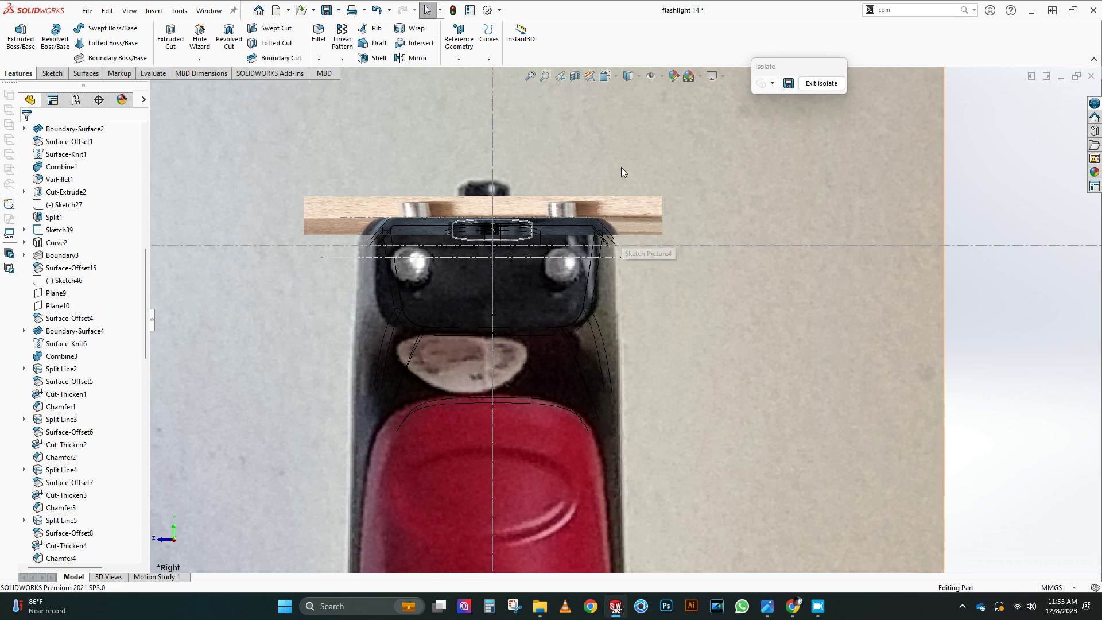
Restore shaded with edges and sketch a horizontal construction line about 51 mm long across the handle's pin end
left_click(629, 77)
left_click(630, 95)
left_click(538, 303)
left_click(591, 256)
left_click(80, 57)
scroll(681, 169, "down", 5)
left_click(263, 281)
Dimension the horizontal construction line 7 mm below the reference line at the top of the handle
right_click_drag(605, 268, 596, 227)
left_click(535, 235)
left_click(541, 280)
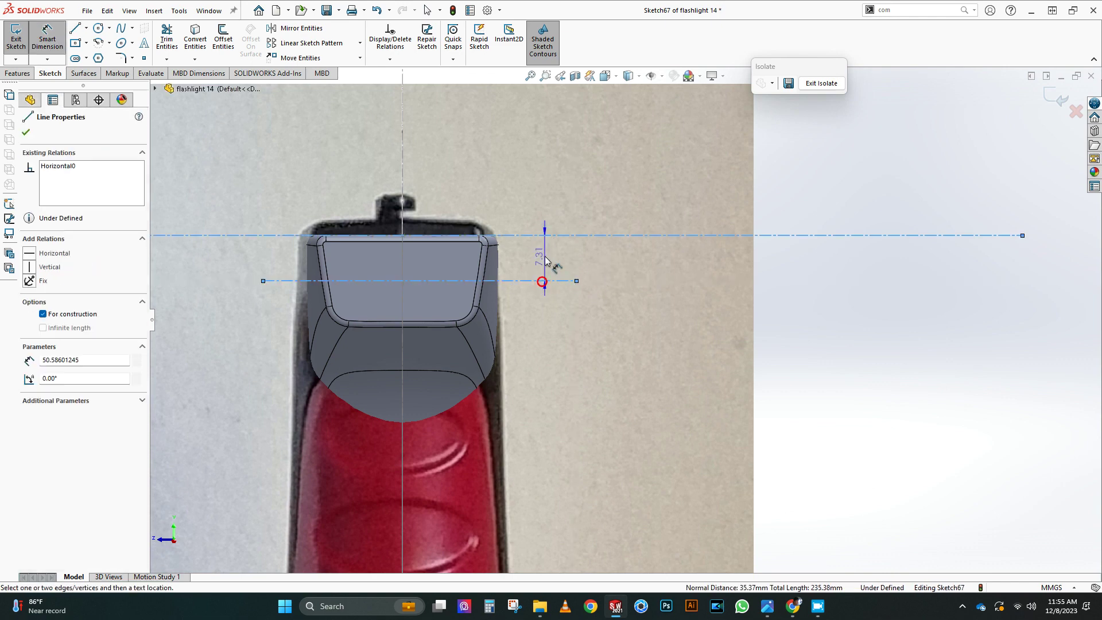
left_click(544, 256)
type("7")
key("Escape")
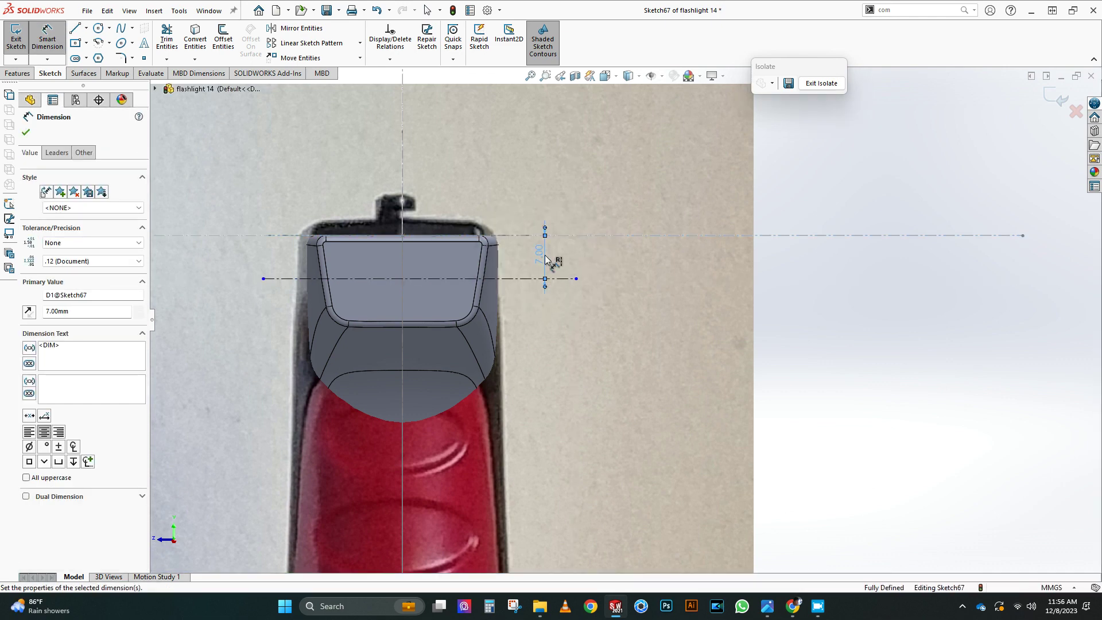
Draw a short vertical construction line crossing the horizontal one and a long vertical centerline through the middle of the handle
left_click(93, 61)
left_click(449, 256)
left_click(450, 305)
scroll(452, 336, "up", 8)
left_click(584, 514)
left_click(584, 230)
right_click(662, 258)
Dimension the short vertical construction line 9 mm from the central vertical centerline
scroll(570, 290, "down", 6)
scroll(608, 382, "down", 4)
right_click_drag(626, 383, 626, 345)
left_click(690, 362)
left_click(621, 340)
left_click(667, 237)
type("9")
key("Return")
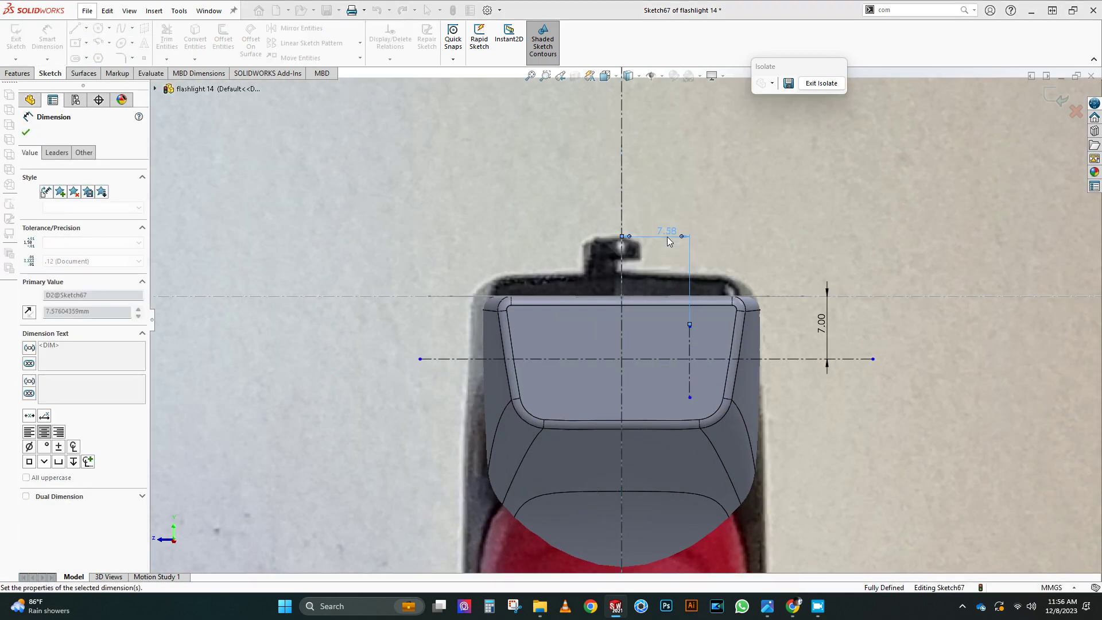
Draw a circle at the intersection of the construction lines and set its diameter to 4 mm
left_click(99, 29)
left_click(702, 359)
left_click(688, 349)
left_click(47, 36)
left_click(691, 348)
type("4")
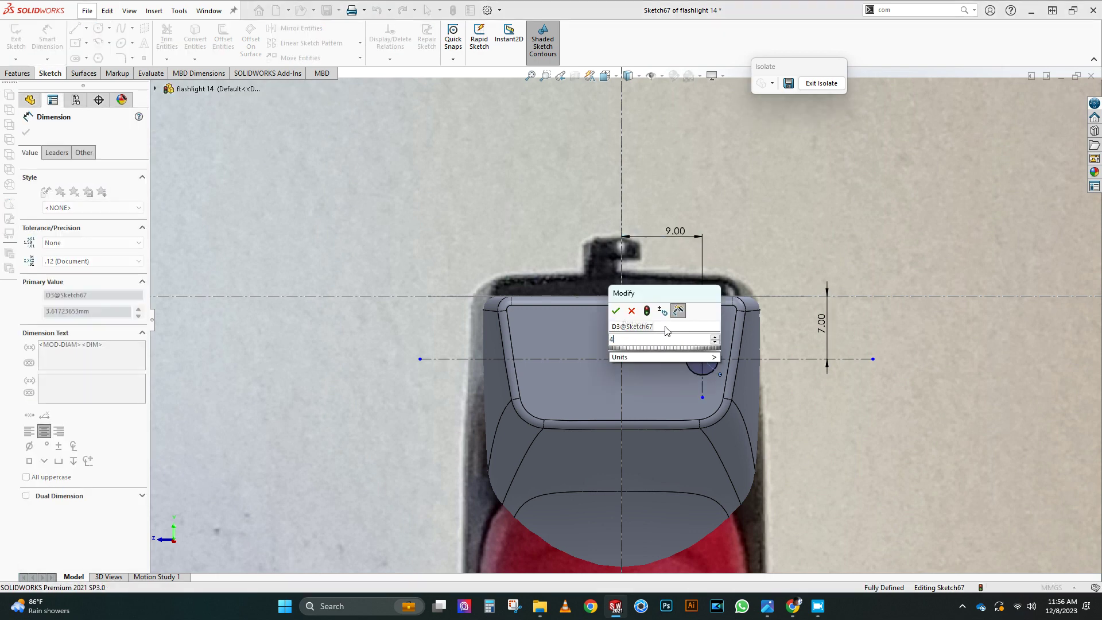
key("Return")
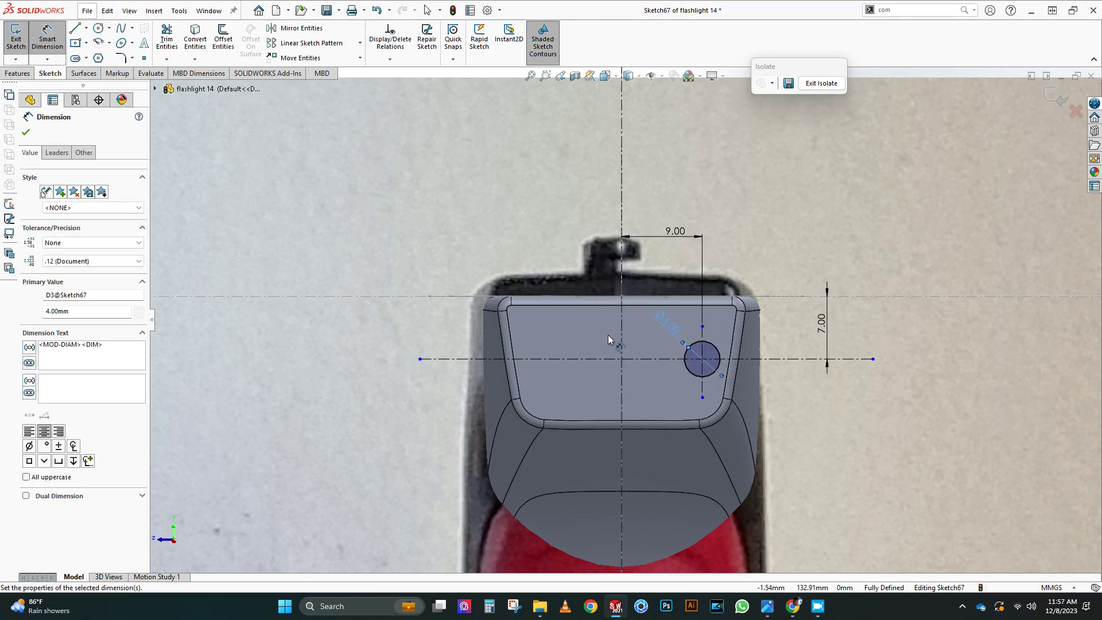
Mirror the pin-hole circle about the central vertical centerline and cut-extrude both circles 10.5 mm into the handle
scroll(607, 339, "up", 2)
middle_click_drag(608, 346, 571, 379)
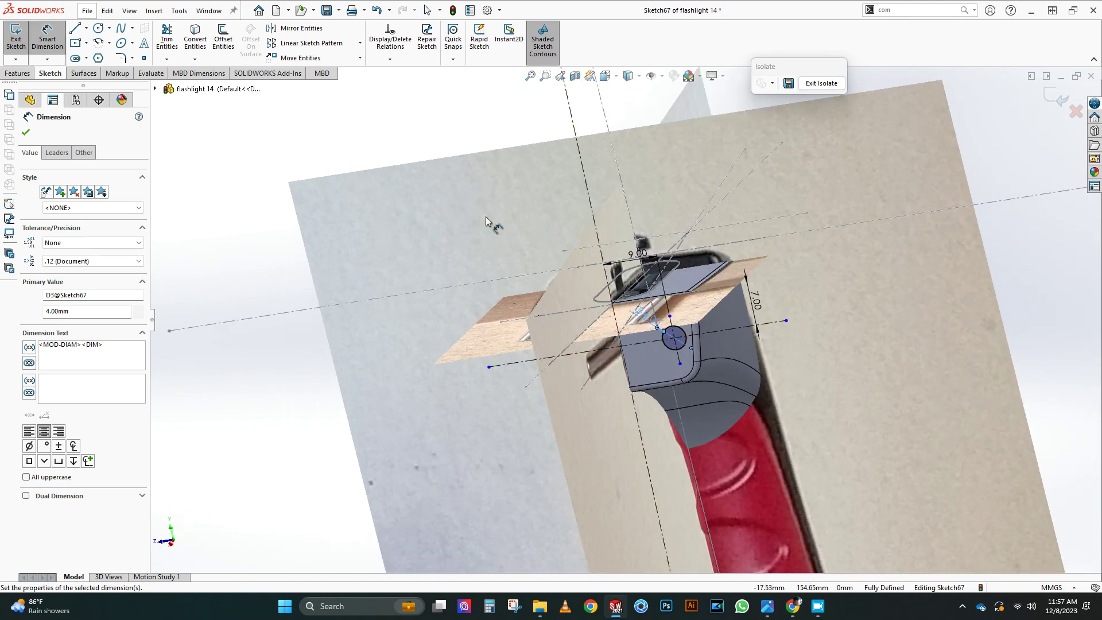
left_click(294, 28)
middle_click_drag(569, 112, 637, 95)
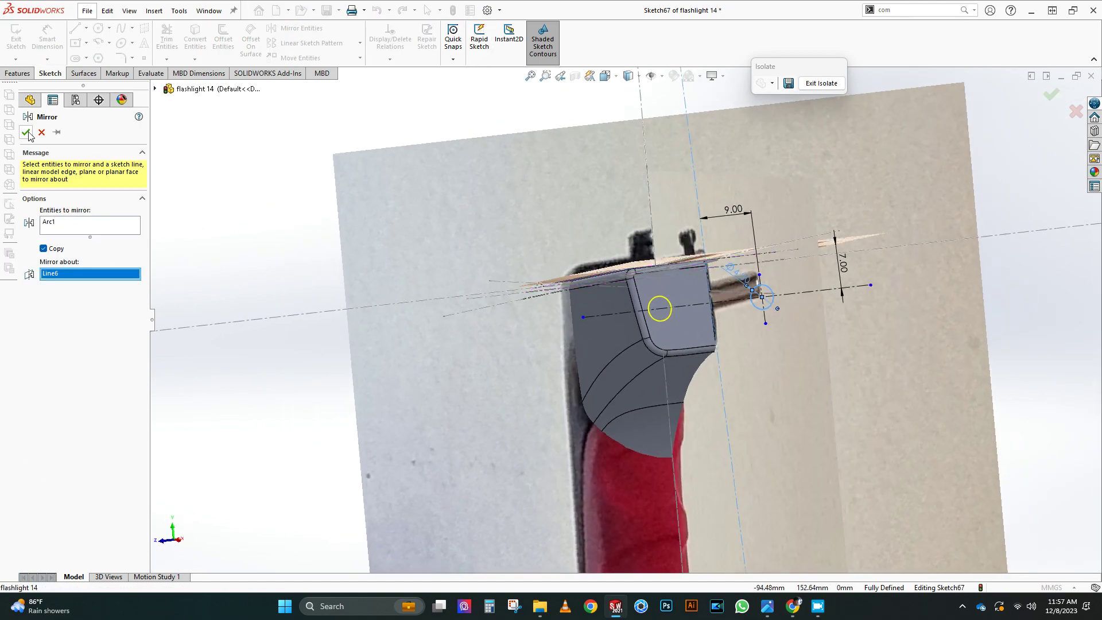
left_click(27, 132)
left_click(20, 74)
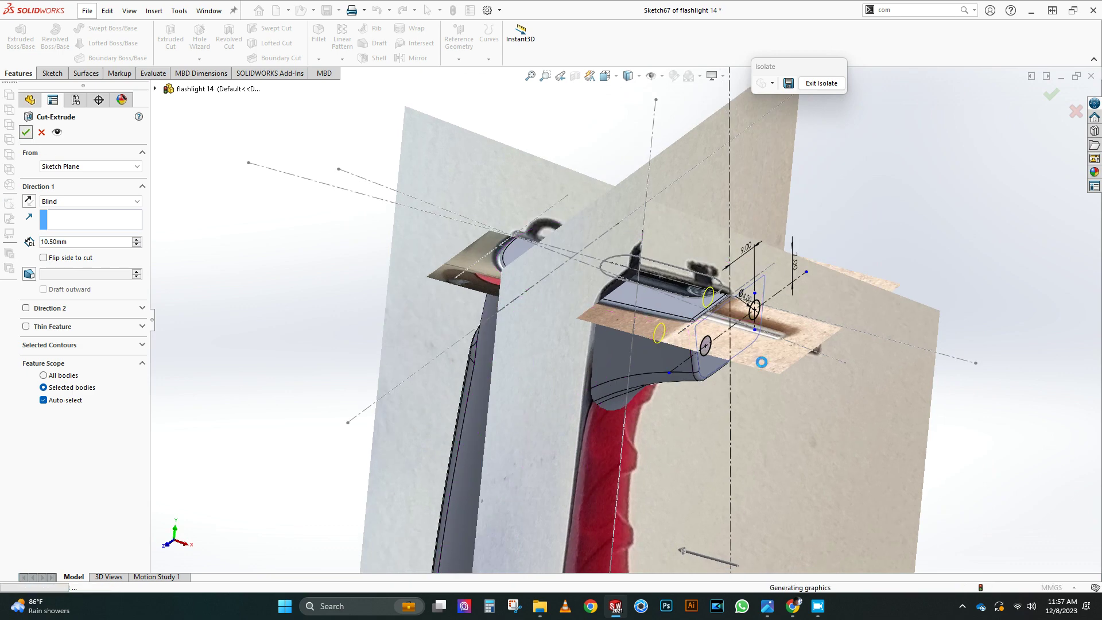
key("Return")
Hide the Sketch39 reference photo and the top-view reference photo, keeping the side-view photo shown
scroll(86, 402, "down", 15)
left_click(68, 545)
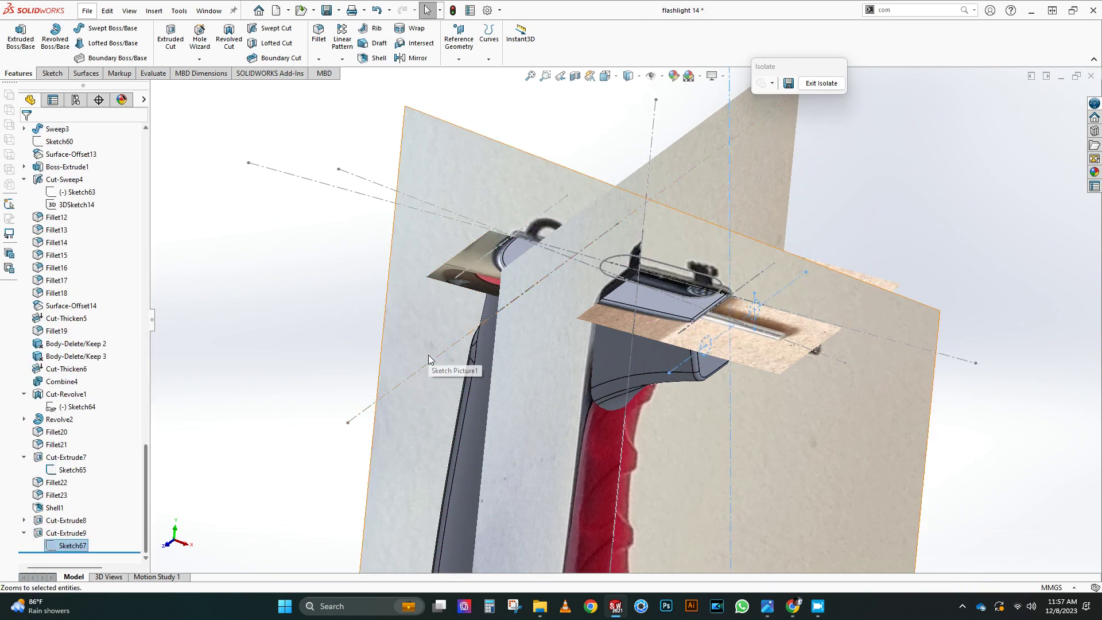
scroll(711, 278, "up", 3)
middle_click_drag(714, 277, 752, 266)
scroll(79, 266, "up", 20)
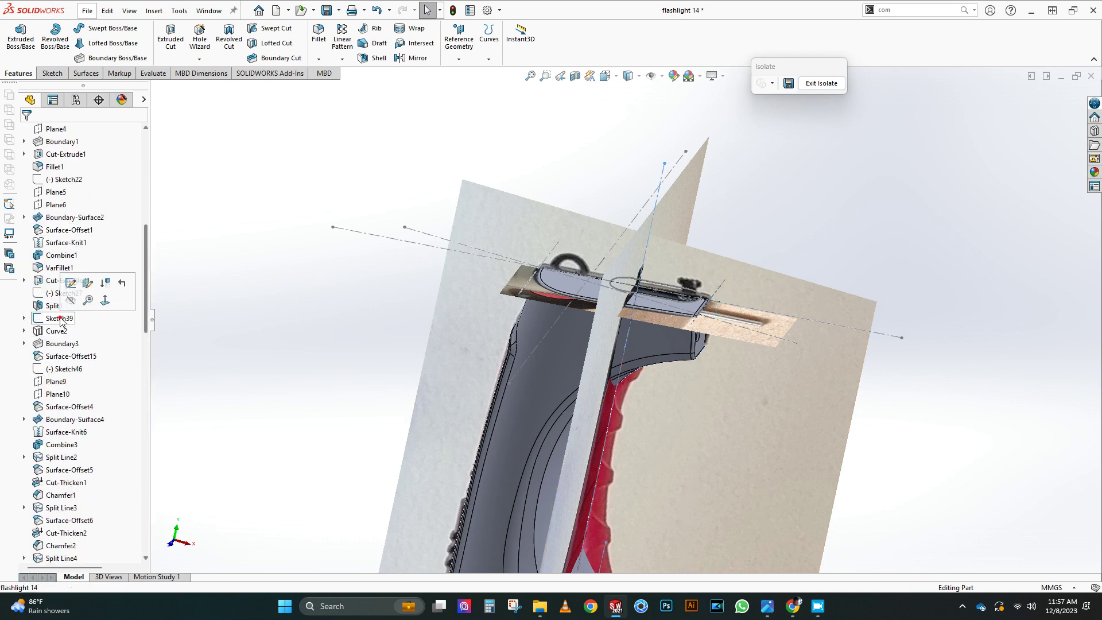
scroll(96, 280, "up", 10)
mouse_move(482, 299)
middle_mouse_down()
mouse_move(623, 306)
mouse_move(622, 329)
mouse_move(621, 141)
middle_mouse_up()
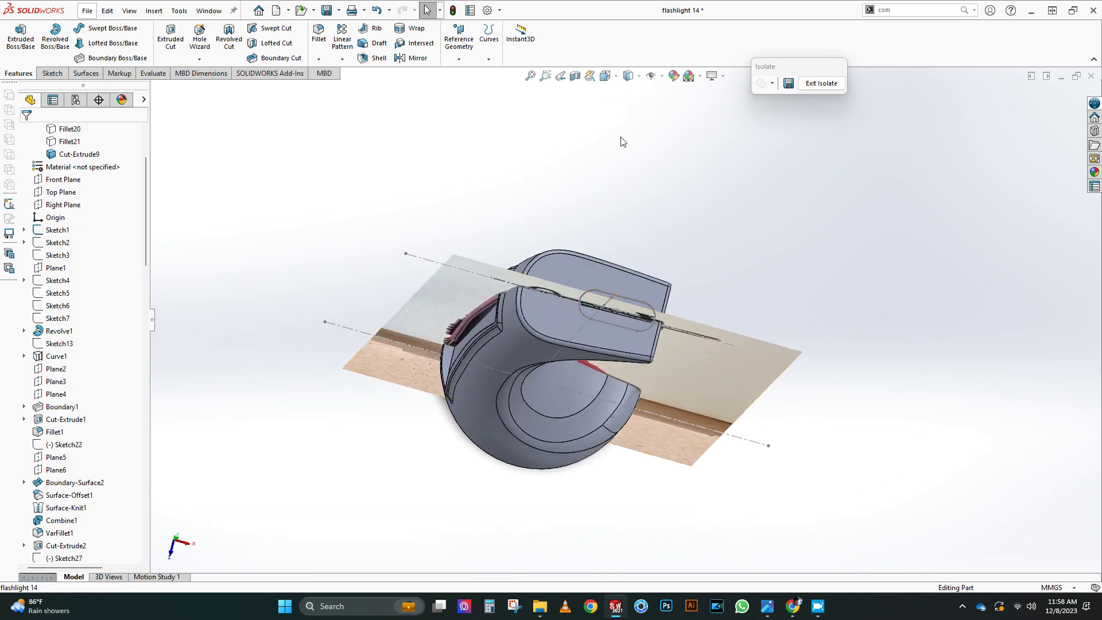
Start a sketch on the handle's top face and draw a center rectangle about 3.4 by 1.8 mm in the groove's pin-side end
left_click(571, 279)
key("ctrl+1")
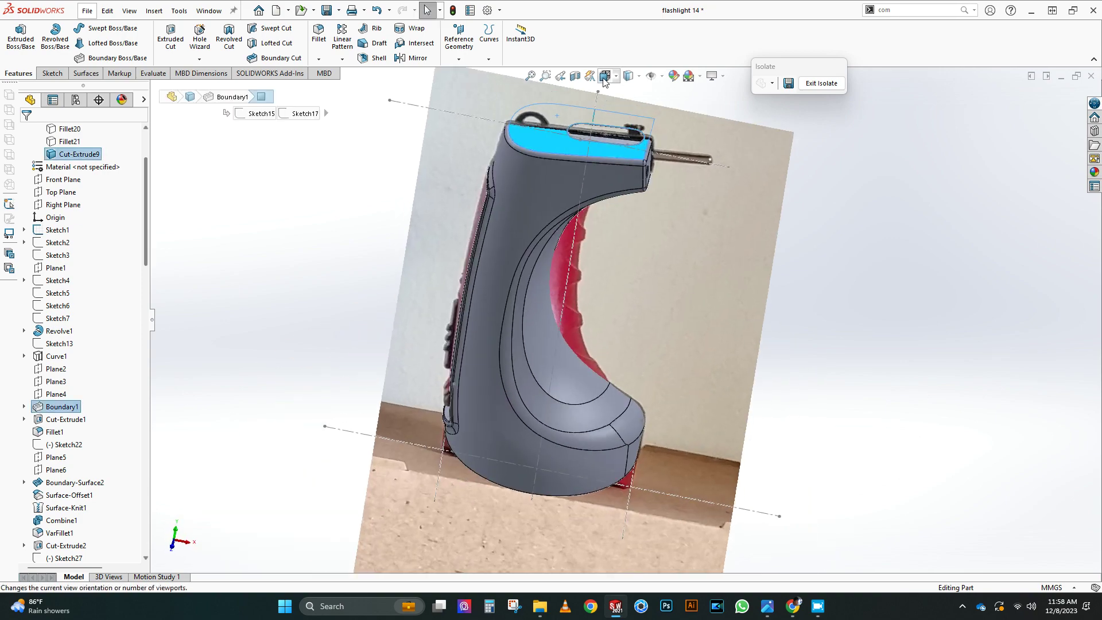
scroll(657, 147, "down", 6)
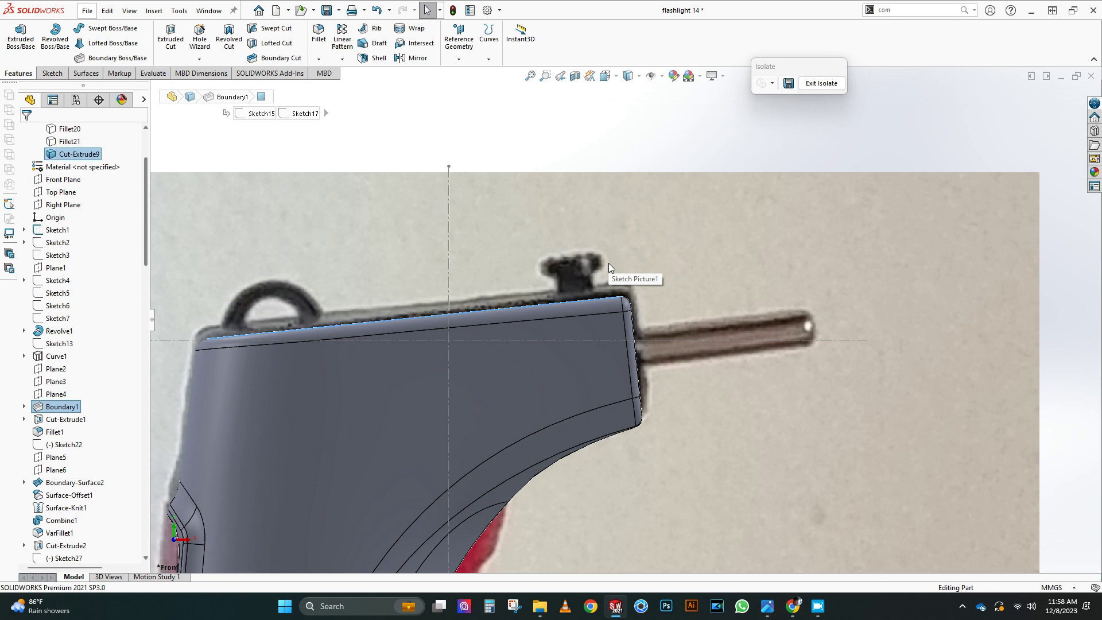
key("ctrl+8")
left_click(52, 74)
left_click(16, 38)
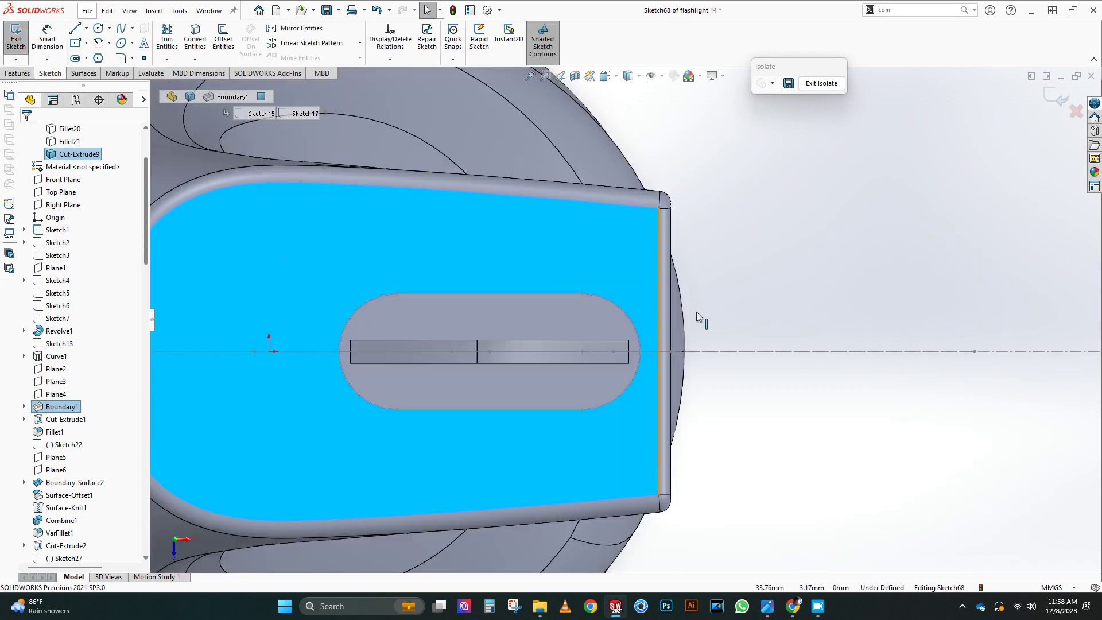
scroll(701, 319, "down", 3)
left_click(75, 43)
left_click(521, 355)
left_click(556, 374)
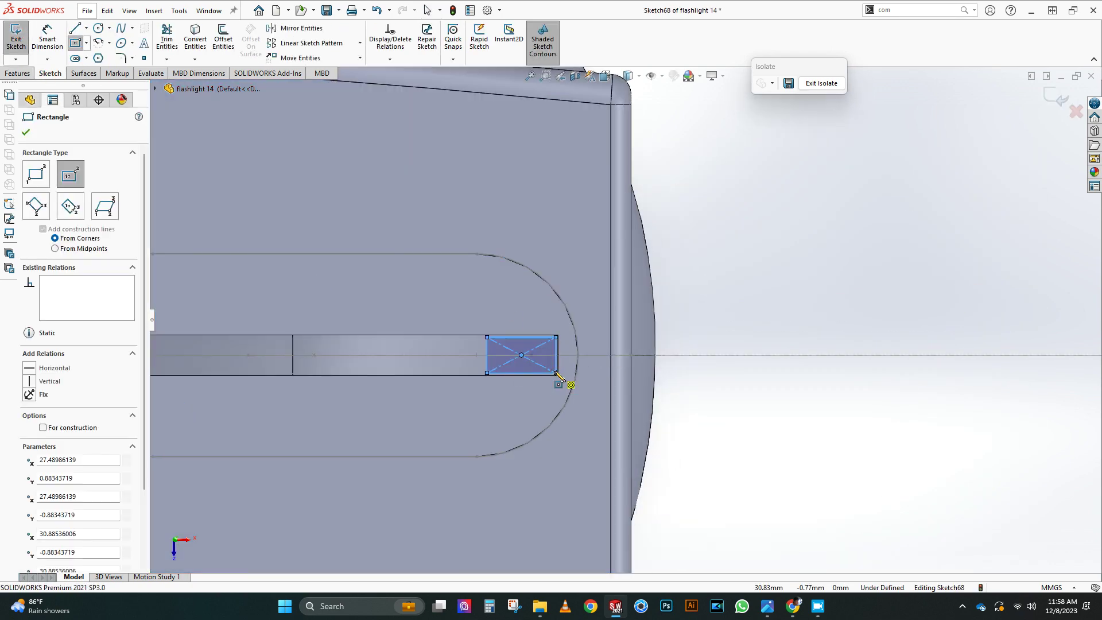
Dimension the rectangle in the groove to 4 mm long and 1.8 mm high
right_click_drag(556, 374, 550, 349)
left_click(537, 338)
left_click(522, 289)
type("4")
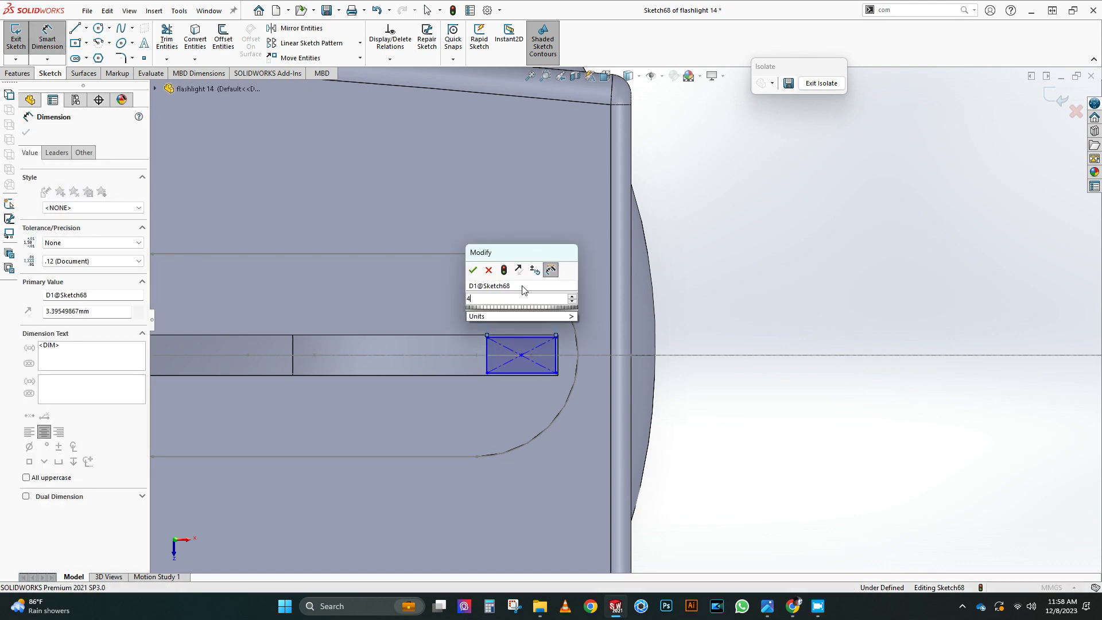
key("Return")
left_click(480, 351)
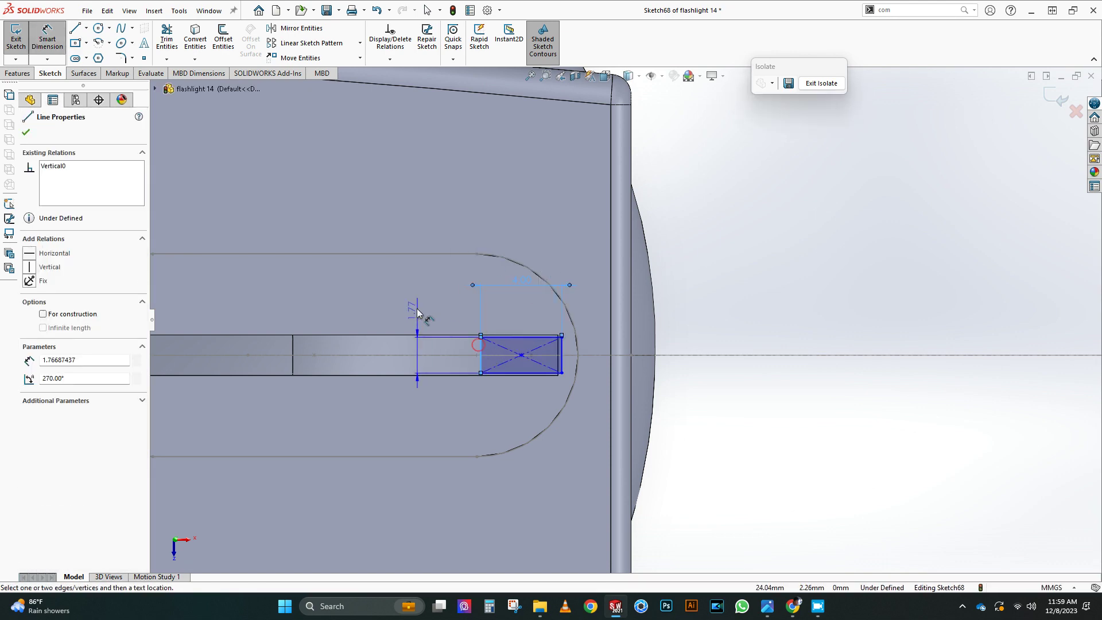
left_click(418, 305)
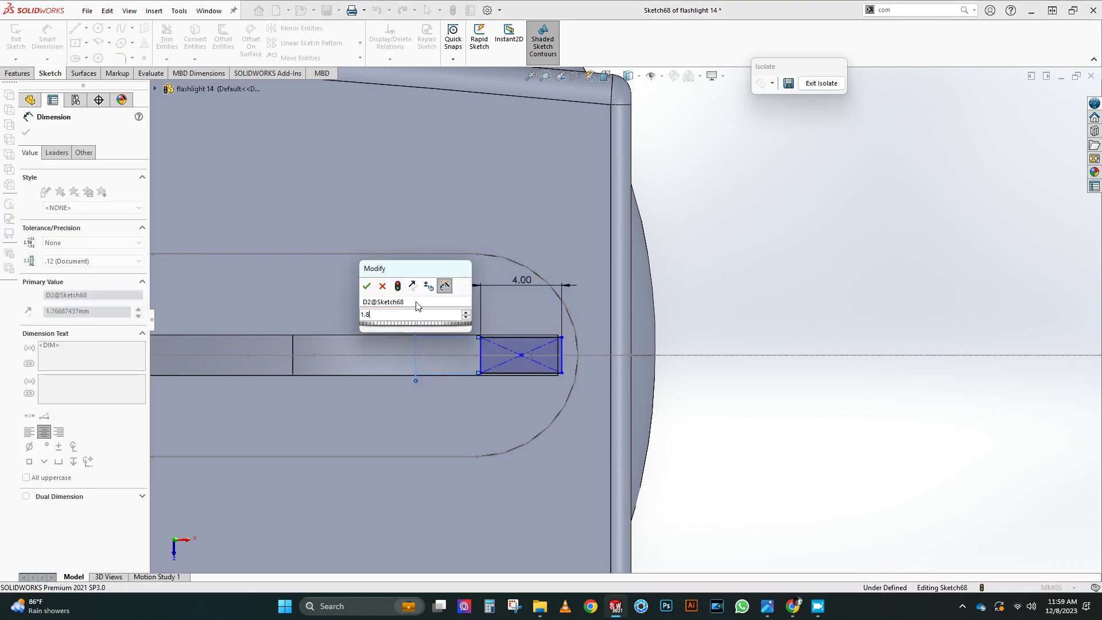
key("Return")
Move the rectangle inside the groove and set the gap between its short side and the groove's end to 0.1 mm
left_click_drag(562, 346, 551, 347)
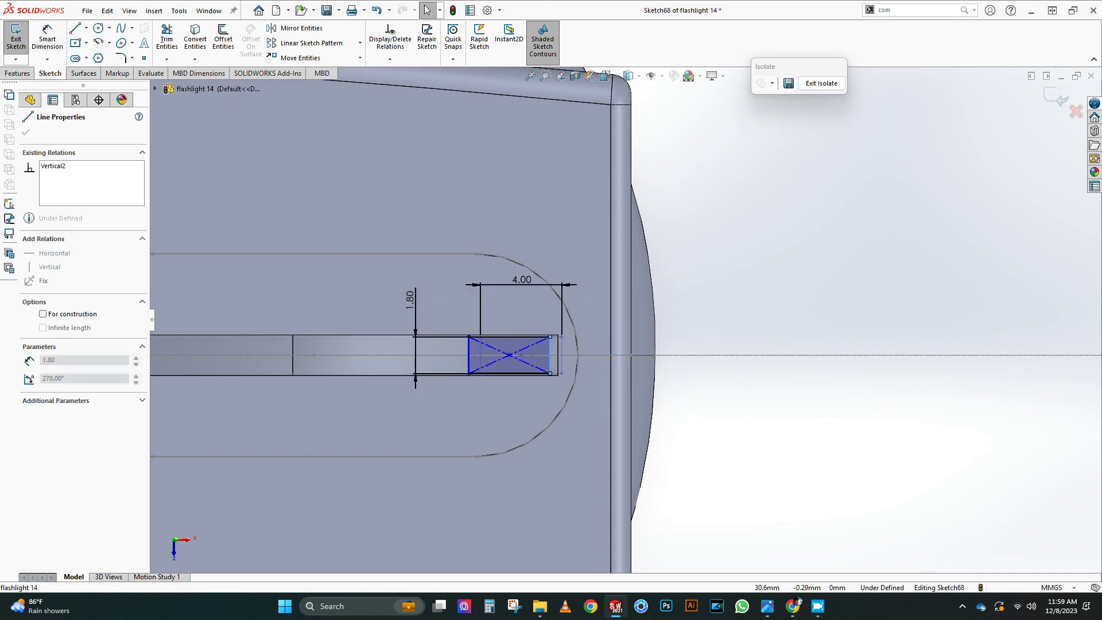
left_click(557, 351)
left_click(550, 343)
left_click(581, 294)
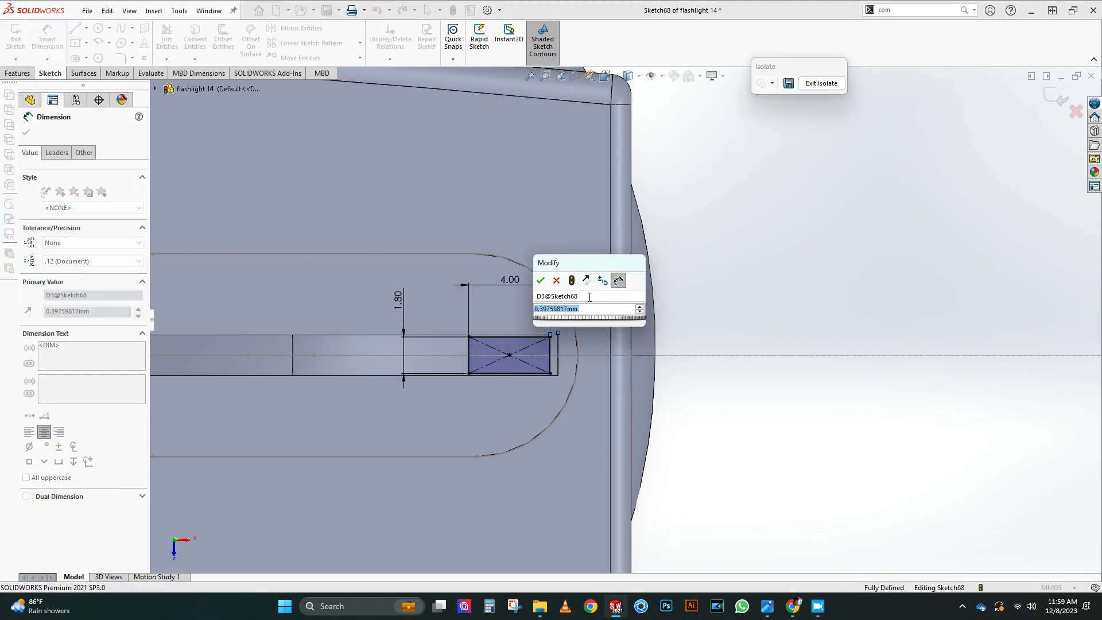
type("0.1")
key("Return")
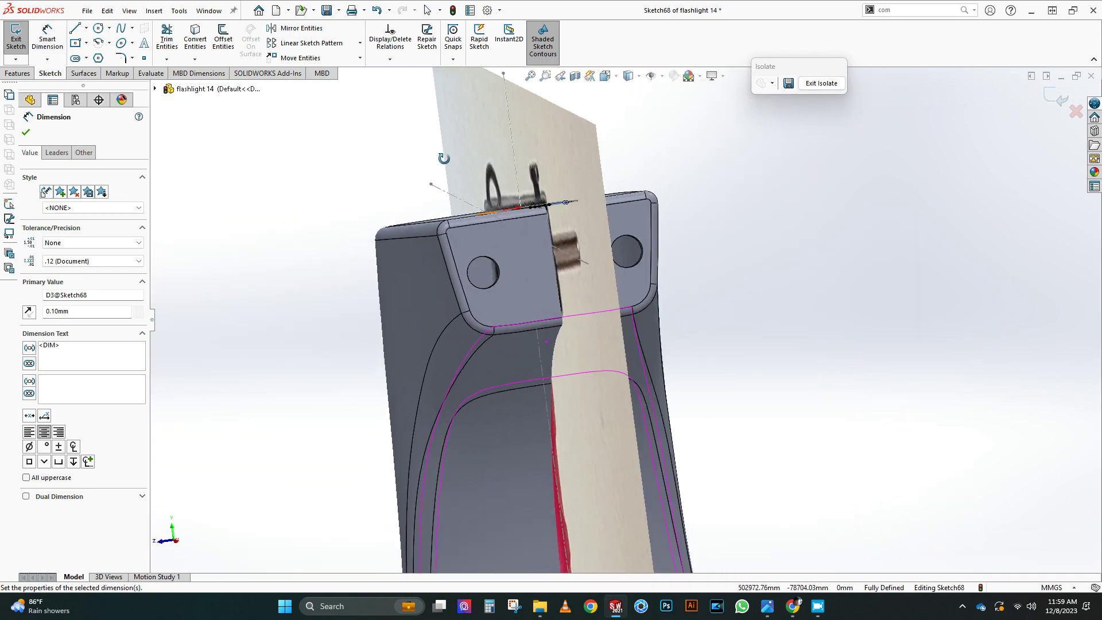
Extrude the rectangle in two directions to form the slider stem above and below the handle's top face
left_click(18, 73)
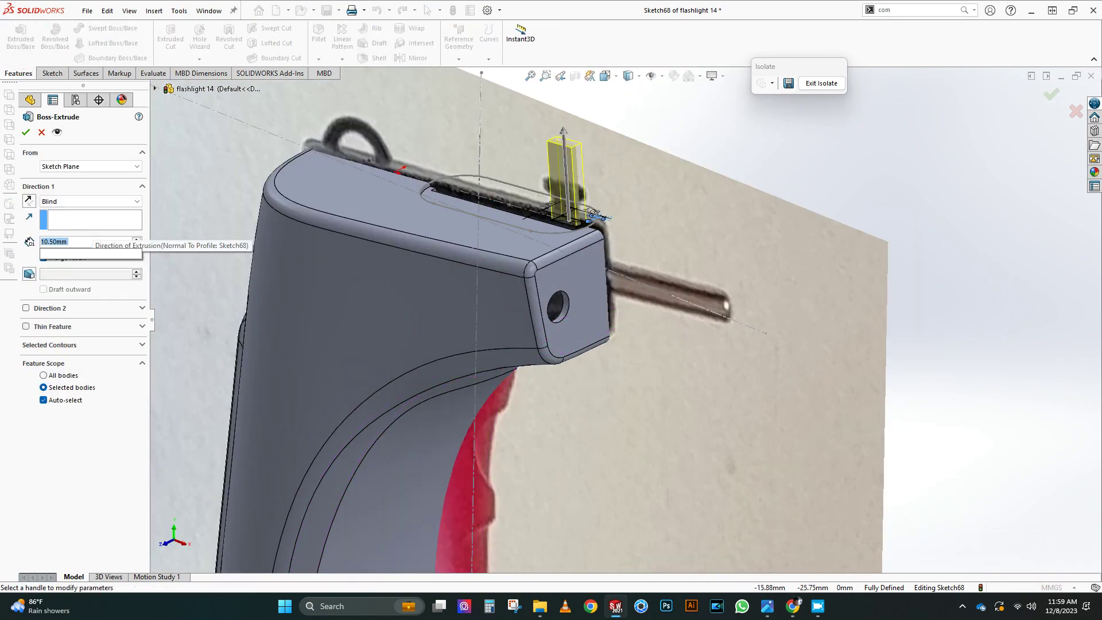
left_click(26, 308)
middle_click_drag(491, 310, 143, 329)
left_click(25, 136)
Start a sketch on the slider stem's top face and draw a circle about 5 mm in diameter around its middle
middle_click_drag(580, 287, 600, 367)
left_click(543, 214)
left_click(574, 182)
left_click(99, 28)
scroll(583, 293, "down", 5)
left_click(561, 271)
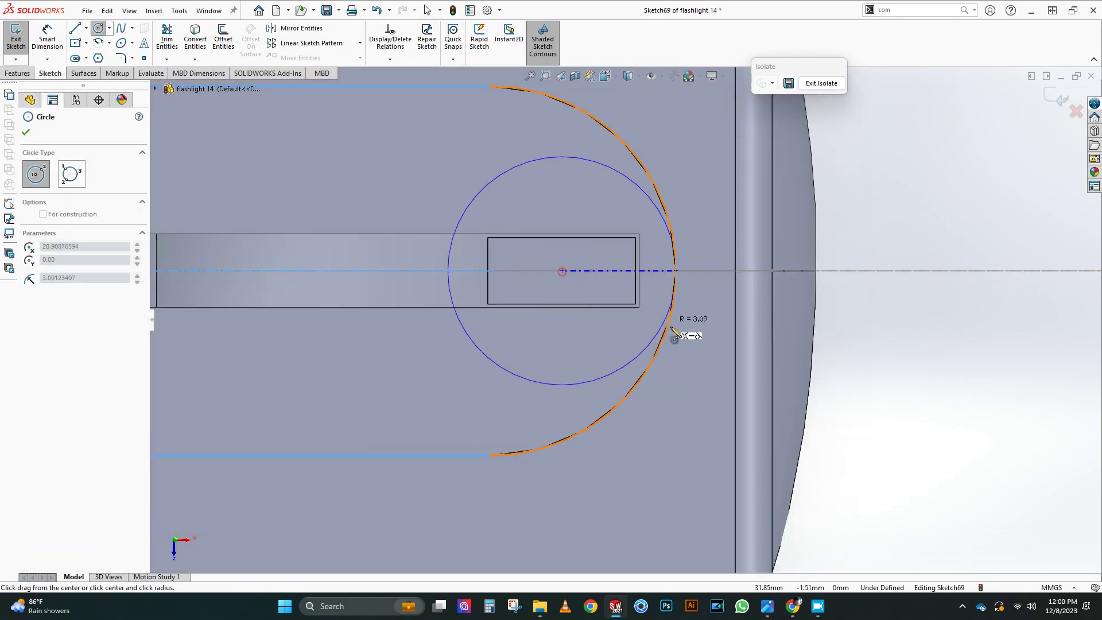
left_click(644, 311)
Draw a centerline between the midpoints of the stem's two long edges and center the circle on its midpoint
left_click(86, 28)
left_click(112, 57)
left_click(562, 237)
double_click(561, 304)
key("Escape")
left_click(562, 270)
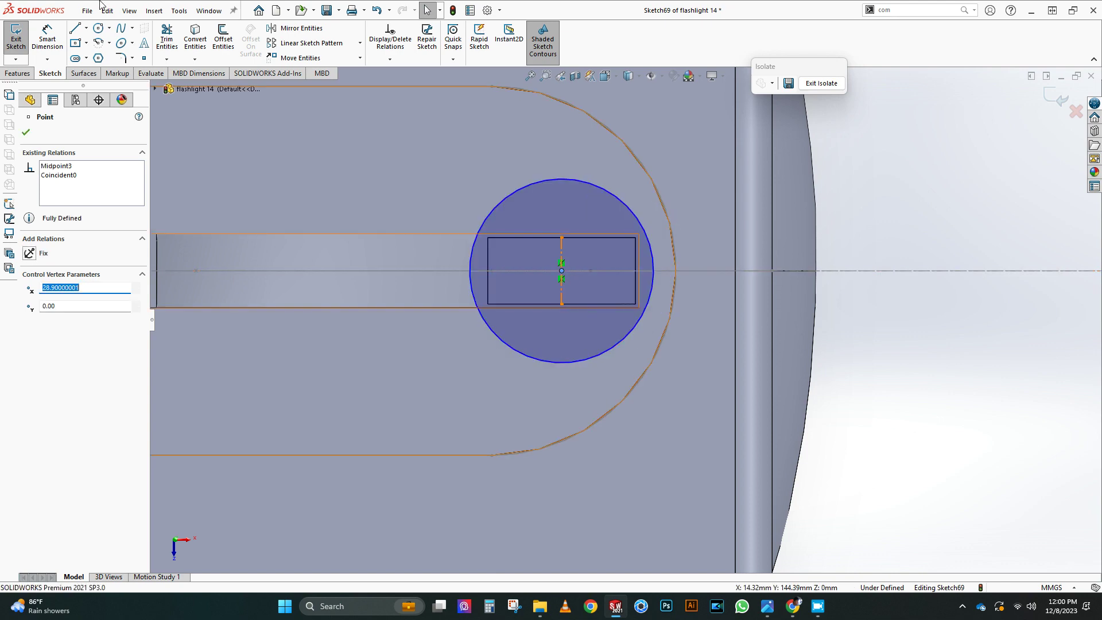
Set the diameter of the circle on the stem to 7 mm
left_click(47, 38)
left_click(538, 182)
left_click(531, 159)
type("7")
key("Return")
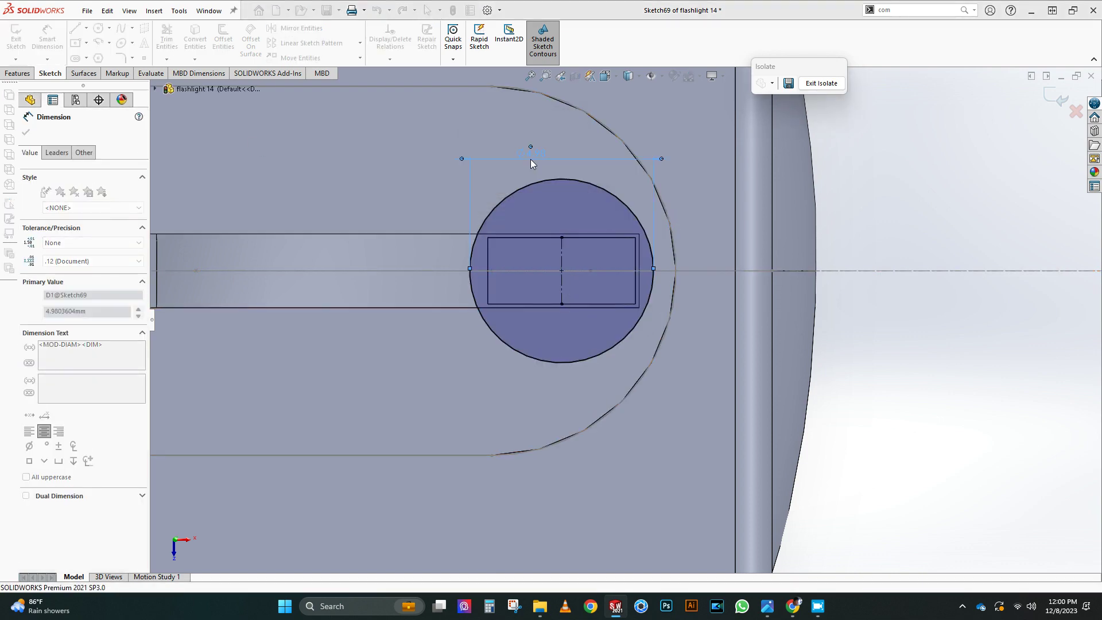
Extrude the circle 2.5 mm down toward the handle, merging it only with the slider stem body
middle_click_drag(461, 206, 413, 109)
left_click(18, 74)
left_click(22, 41)
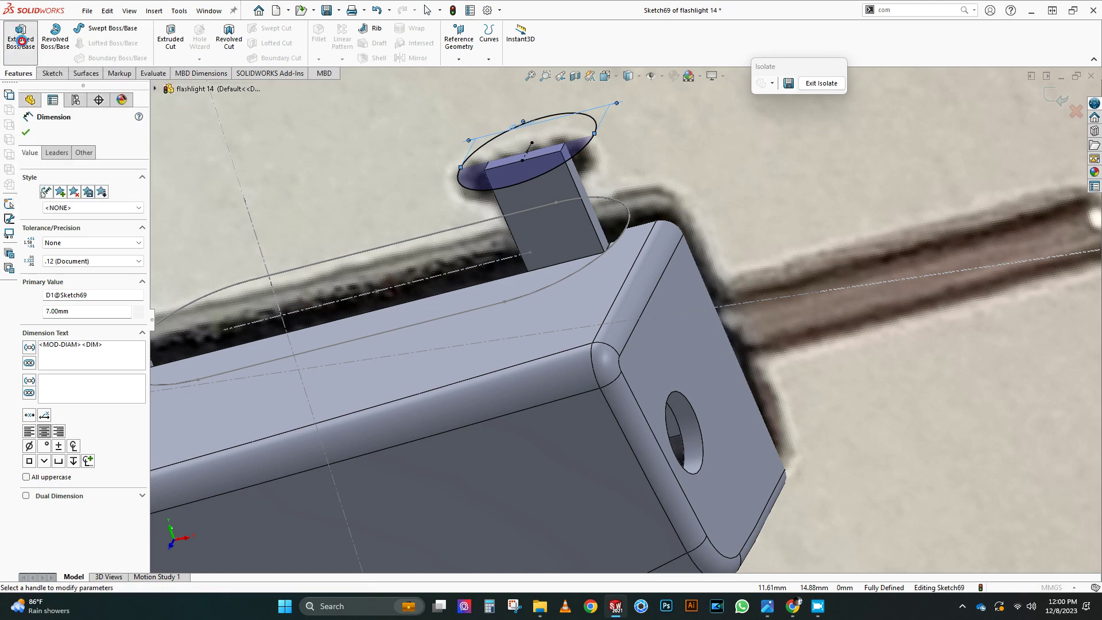
left_click(28, 200)
type("2.5")
key("Return")
left_click(74, 401)
left_click(558, 242)
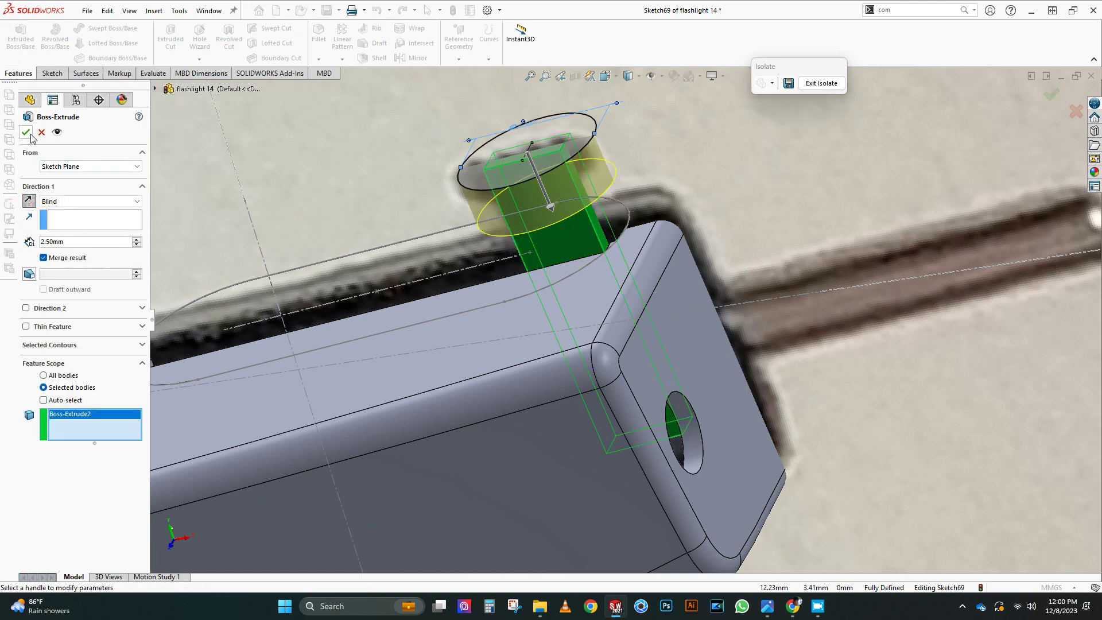
left_click(26, 132)
Section the model parallel to the handle's pin-side face, cutting inside the wall to expose the slider stem
scroll(623, 336, "up", 3)
mouse_move(631, 344)
middle_mouse_down()
mouse_move(642, 304)
mouse_move(616, 340)
mouse_move(625, 344)
middle_mouse_up()
scroll(643, 304, "up", 4)
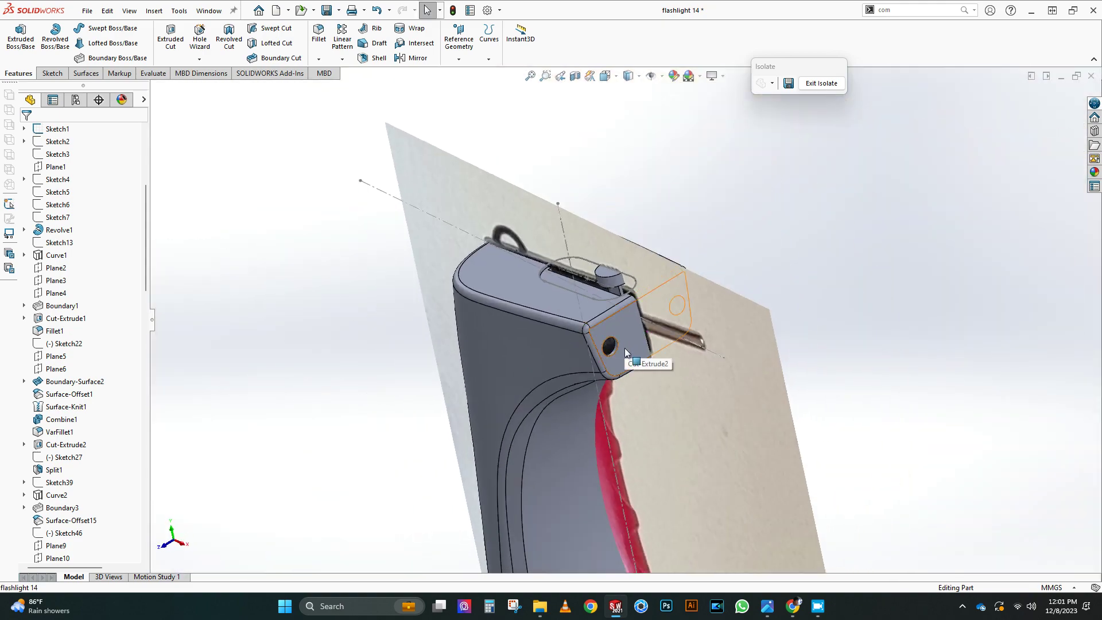
left_click(631, 345)
right_click_drag(633, 347, 723, 381)
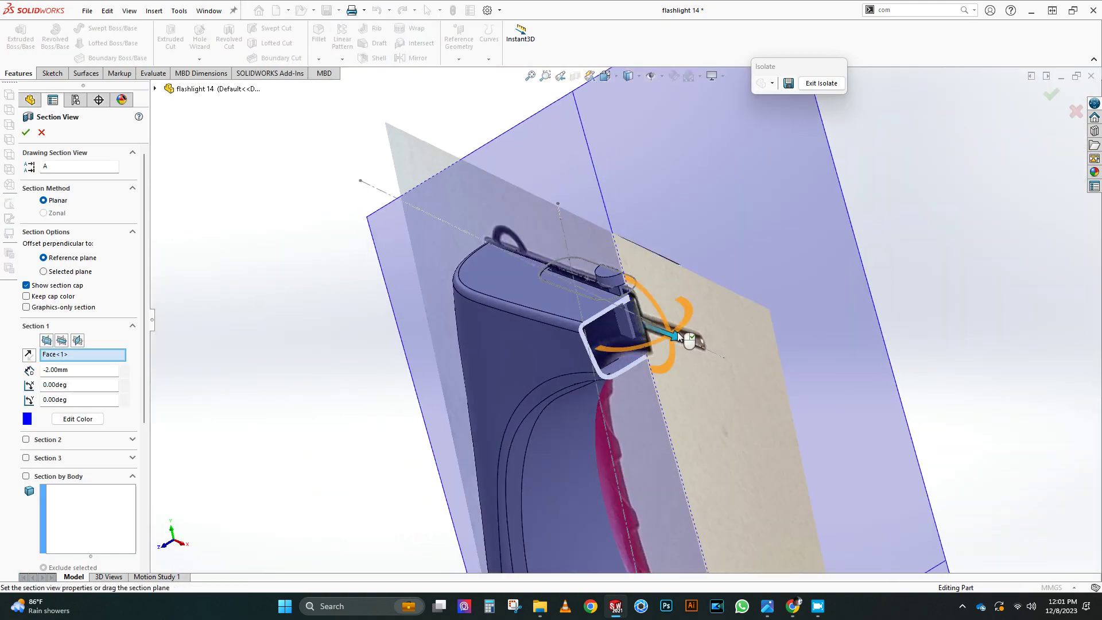
key("Return")
Start a sketch on the stem's pin-side face and draw a center rectangle about 22.8 mm wide across the handle cavity
scroll(614, 327, "up", 1)
middle_click_drag(610, 327, 513, 282)
scroll(513, 281, "down", 5)
left_click(446, 277)
scroll(447, 277, "up", 1)
middle_click_drag(447, 277, 528, 264)
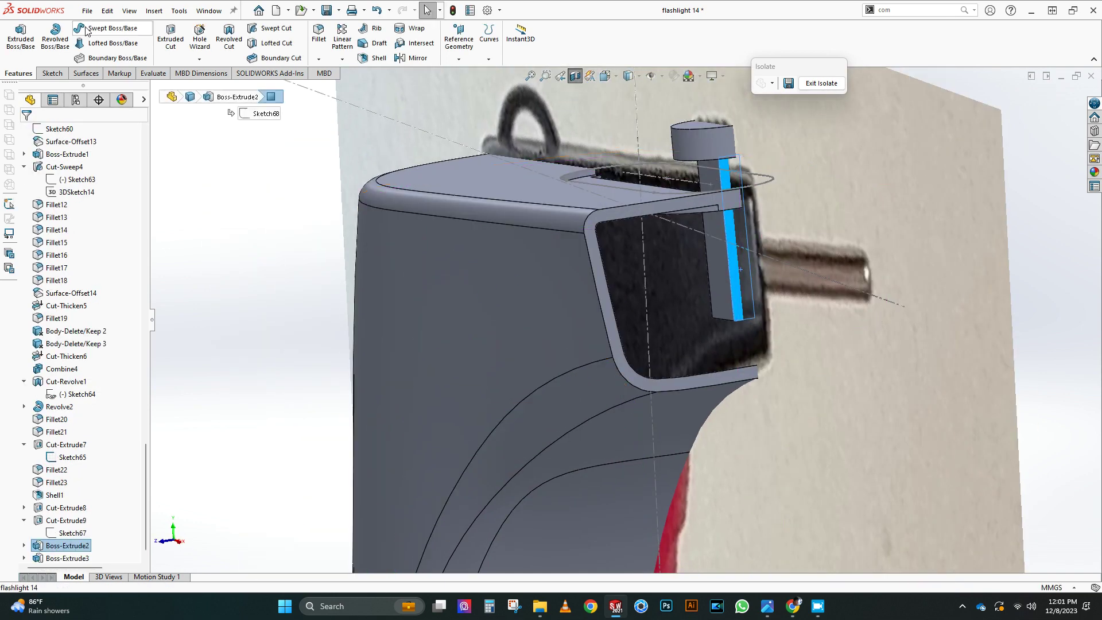
left_click(25, 55)
scroll(654, 158, "down", 8)
left_click(76, 44)
left_click(538, 307)
left_click(640, 350)
key("Escape")
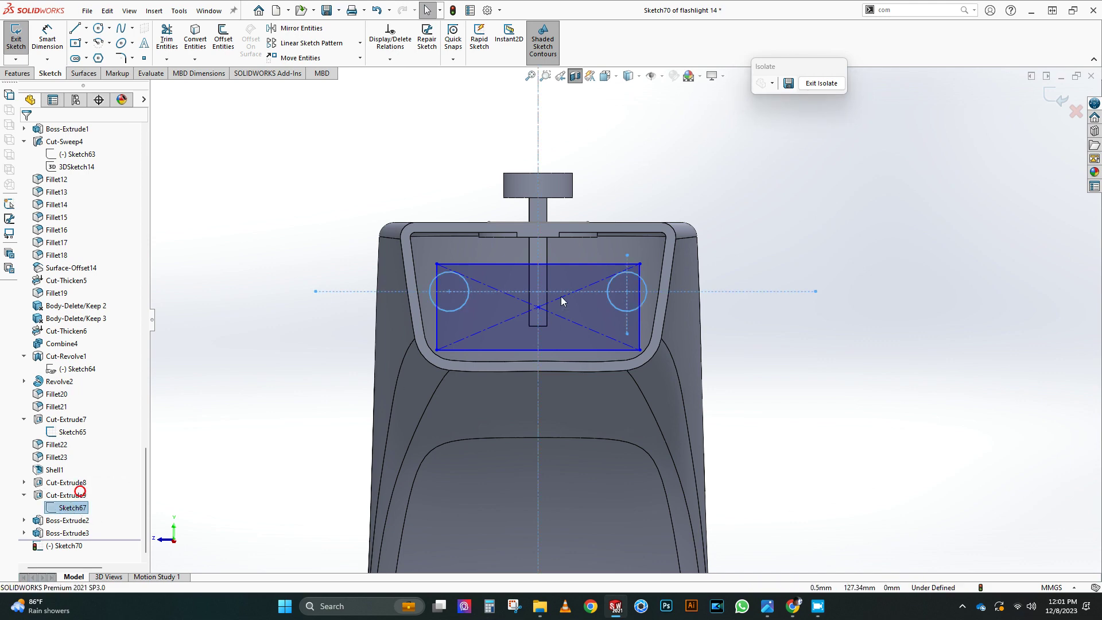
Align the rectangle's lower edge with the stem's bottom edge and adjust its height to about 7.4 mm
scroll(561, 301, "down", 4)
left_click(597, 393)
left_click(260, 271)
left_click(466, 391)
left_click(494, 399, "ctrl")
left_click(29, 317)
left_click_drag(386, 269, 391, 240)
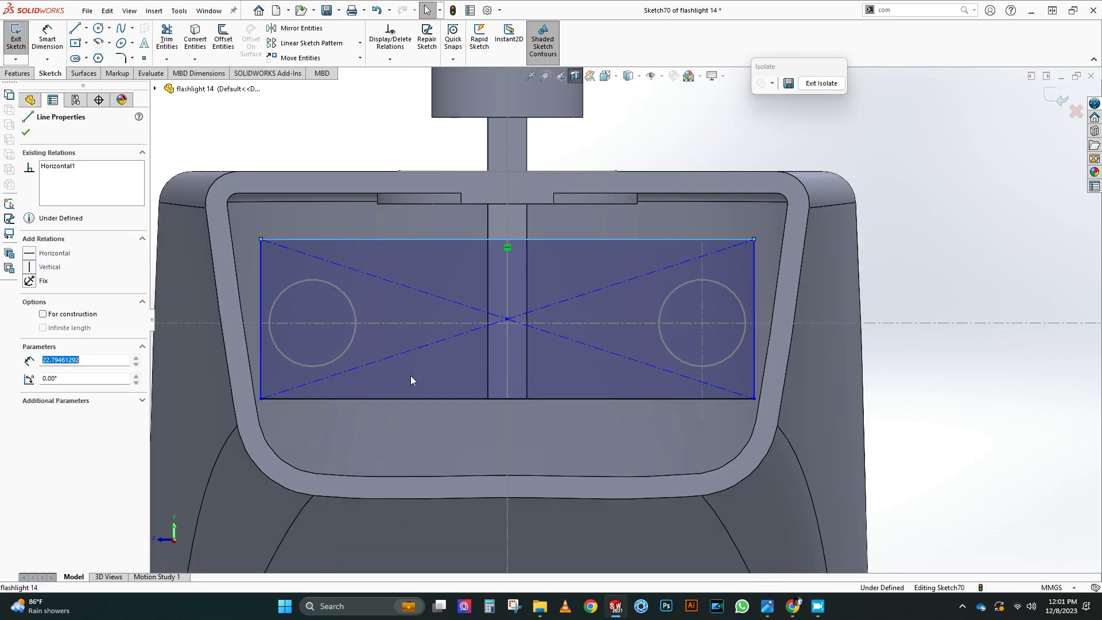
left_click(906, 247)
Dimension the crossbar rectangle to 7 mm high and 22 mm wide
left_click(48, 38)
left_click(568, 239)
left_click(574, 399)
left_click(915, 302)
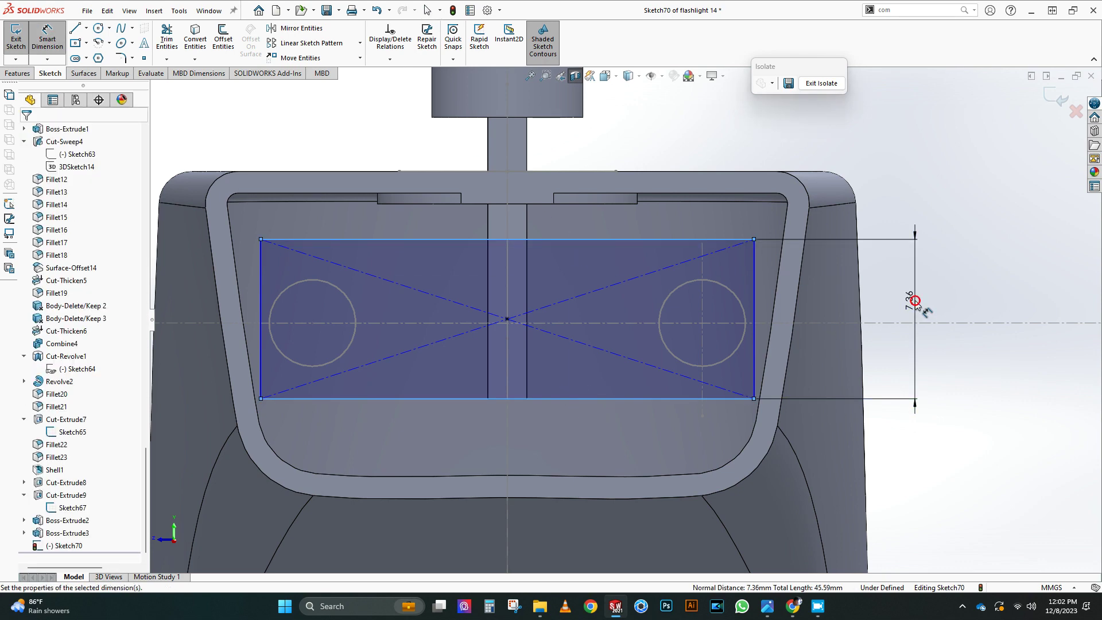
left_click(915, 300)
type("7")
key("Return")
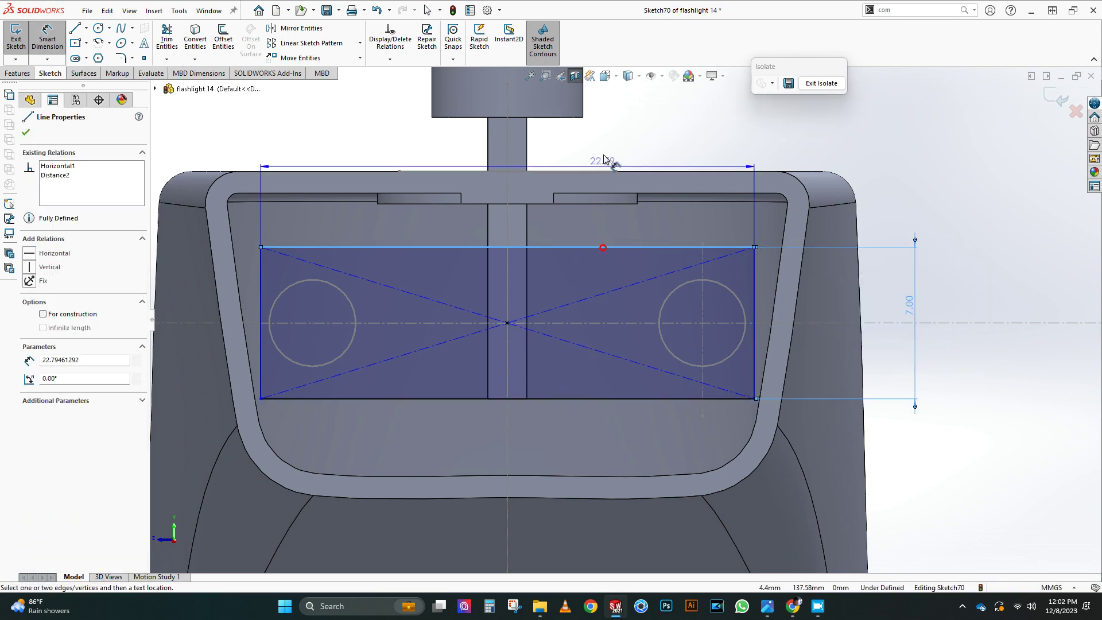
left_click(603, 247)
left_click(604, 153)
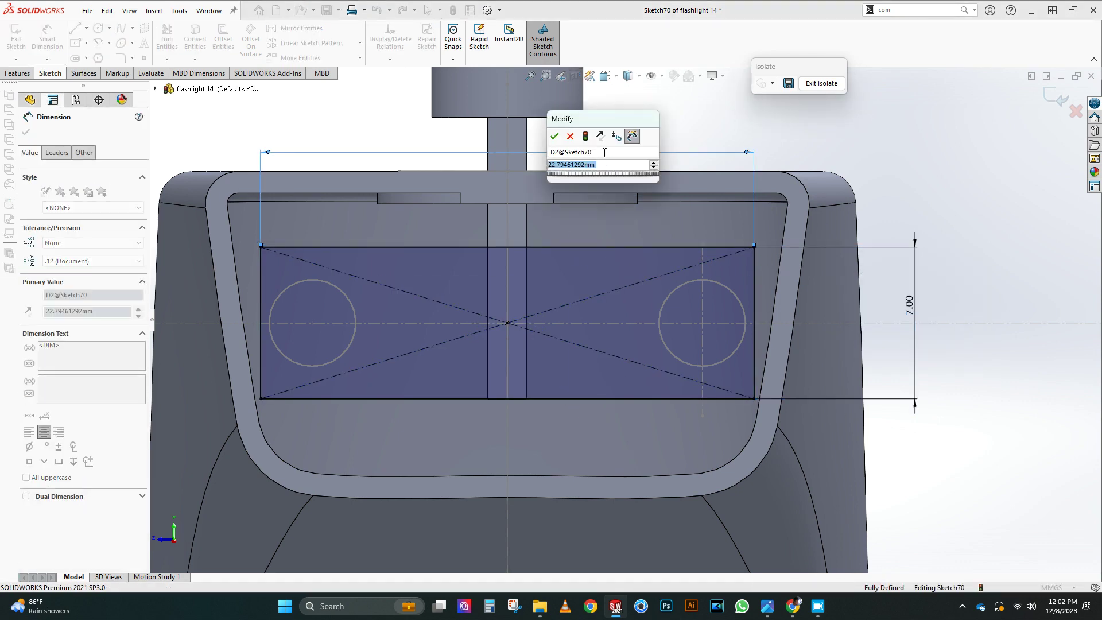
type("22")
key("Escape")
Start extruding the crossbar rectangle into the handle with a depth of 5 mm
scroll(465, 282, "up", 6)
mouse_move(466, 282)
middle_mouse_down()
mouse_move(556, 367)
mouse_move(519, 338)
middle_mouse_up()
left_click(17, 74)
left_click(21, 38)
left_click(137, 238)
middle_click_drag(525, 252, 568, 349)
double_click(124, 244)
type("5")
key("Return")
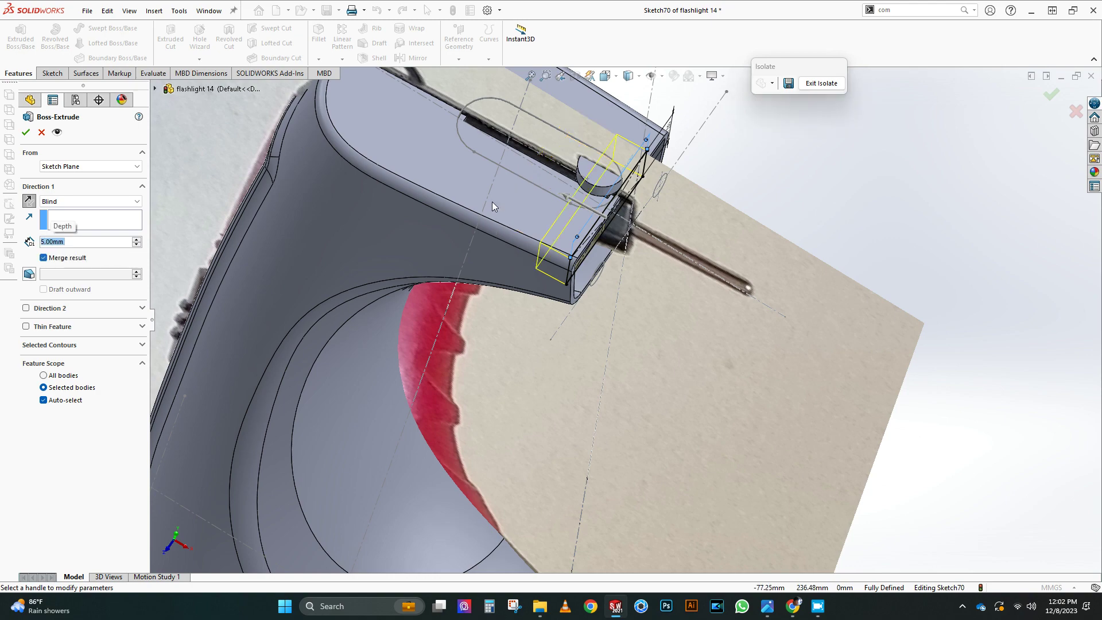
Limit the crossbar extrusion's merge scope to the slider body and accept the feature
scroll(414, 201, "up", 4)
middle_click_drag(574, 172, 506, 95)
scroll(517, 136, "down", 5)
middle_click_drag(516, 135, 499, 195)
left_click(44, 400)
left_click(612, 140)
right_click(587, 169)
left_click(70, 507)
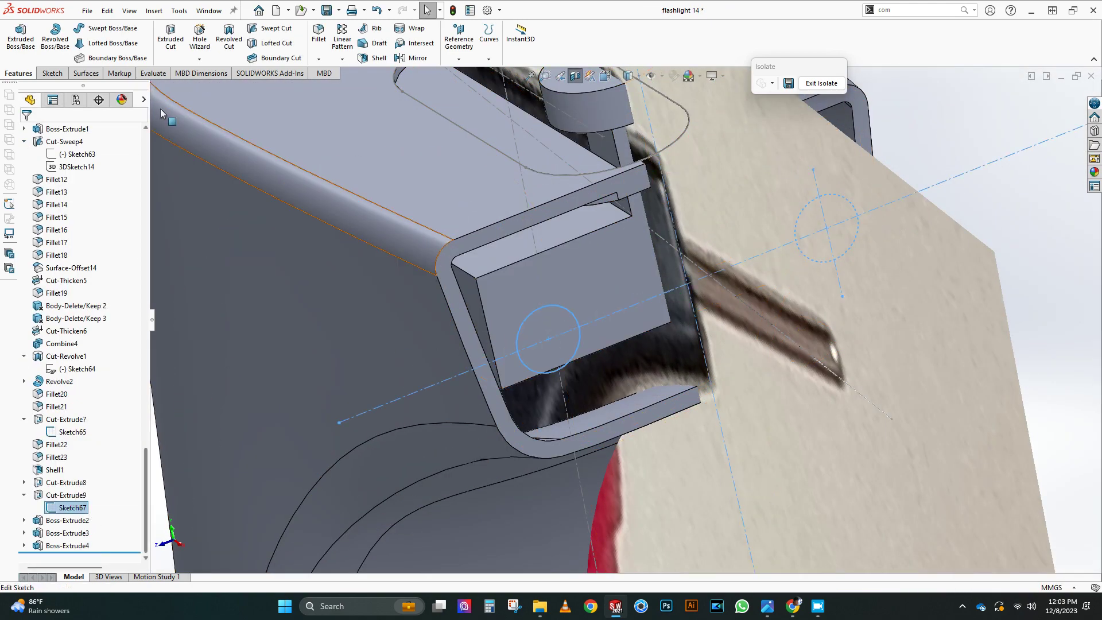
scroll(419, 344, "up", 2)
middle_click_drag(436, 275, 321, 247)
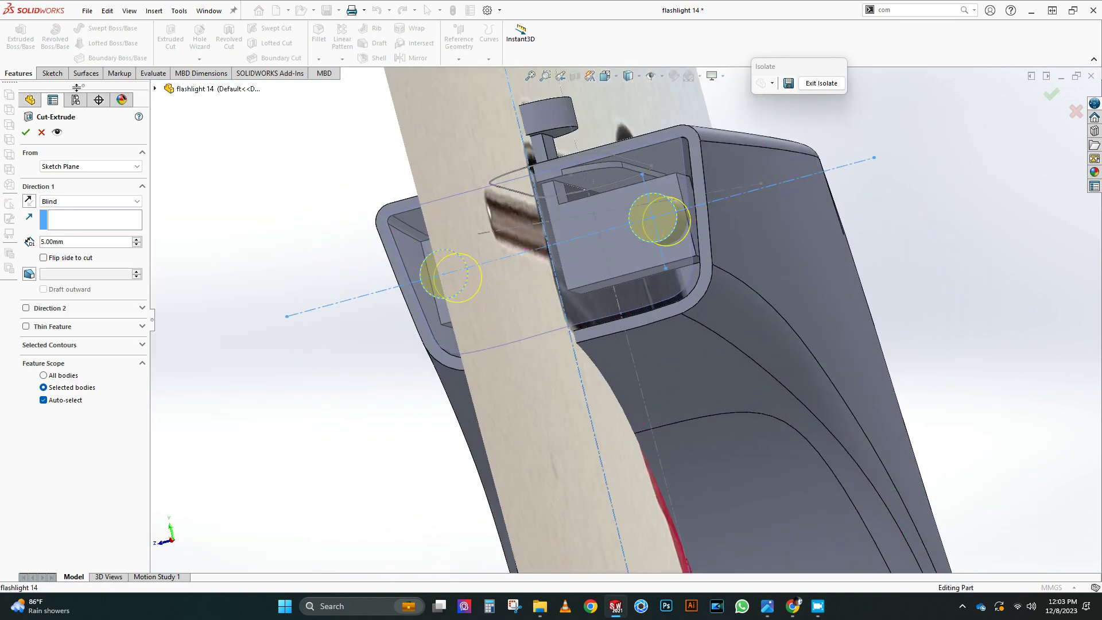
left_click(40, 132)
Reopen the crossbar's sketch, inspect its width dimension and exit the sketch
left_click(62, 509)
left_click(24, 546)
left_click(70, 546)
left_click(81, 508)
scroll(619, 213, "down", 9)
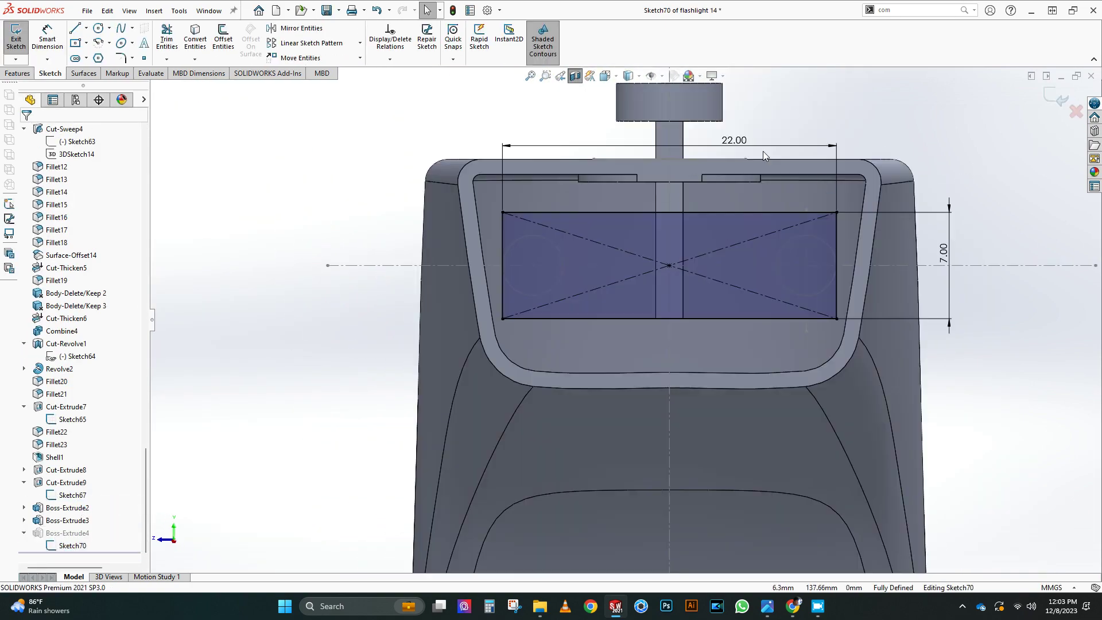
double_click(732, 139)
key("Return")
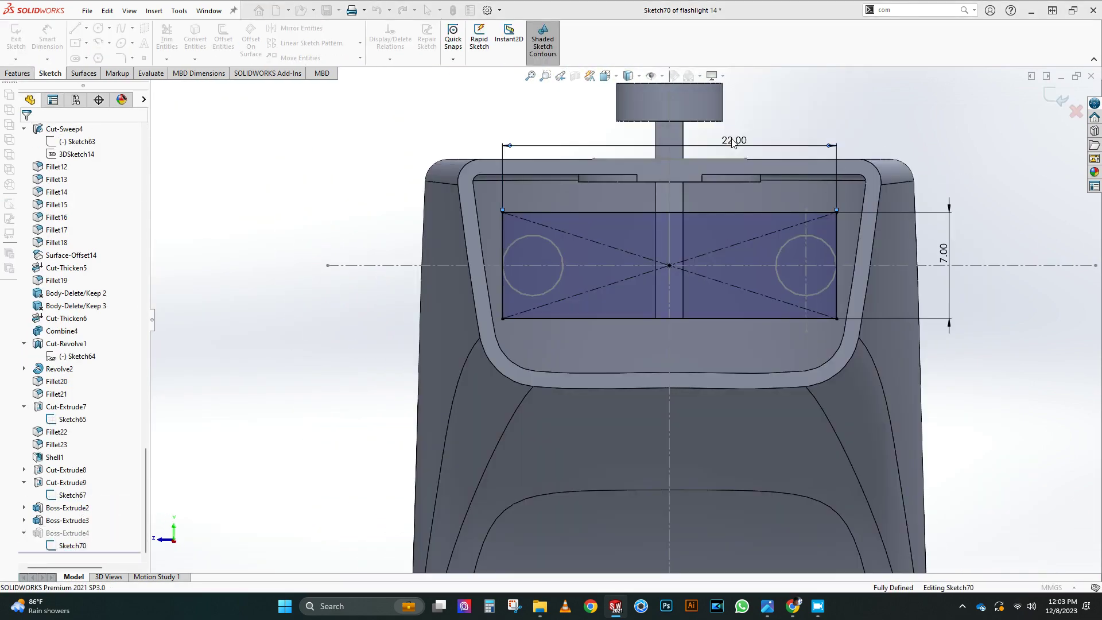
left_click(974, 151)
left_click(1056, 97)
Start a cut-extrude from the pin-hole sketch, using both circles as contours and a depth of 6 mm
scroll(657, 334, "up", 3)
middle_click_drag(657, 334, 735, 367)
left_click(615, 304)
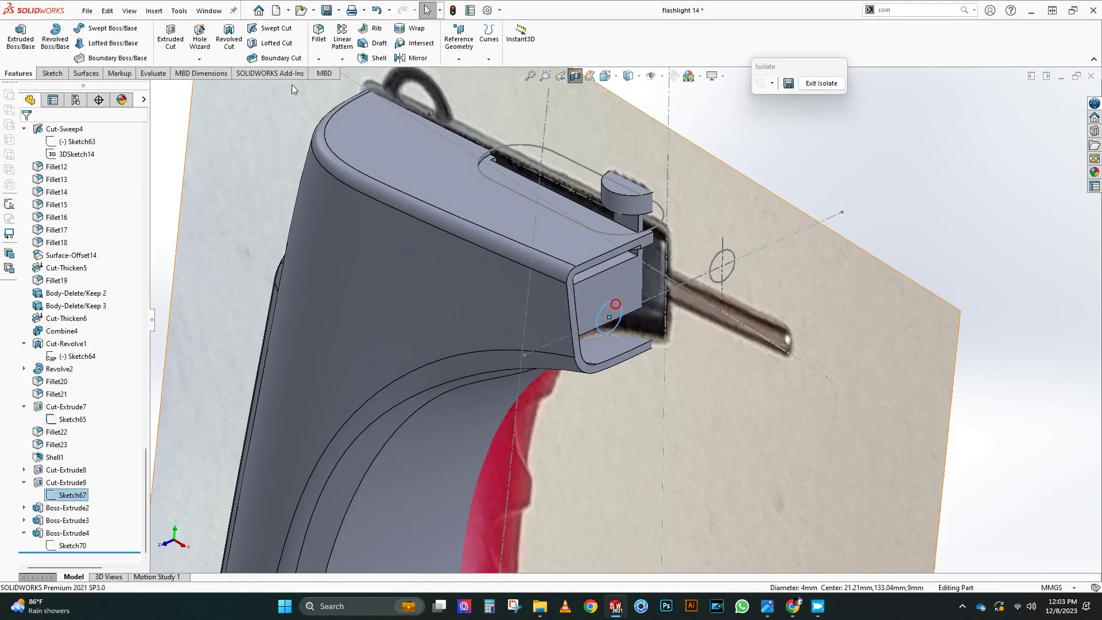
left_click(170, 42)
middle_click_drag(677, 294, 579, 283)
left_click(750, 287)
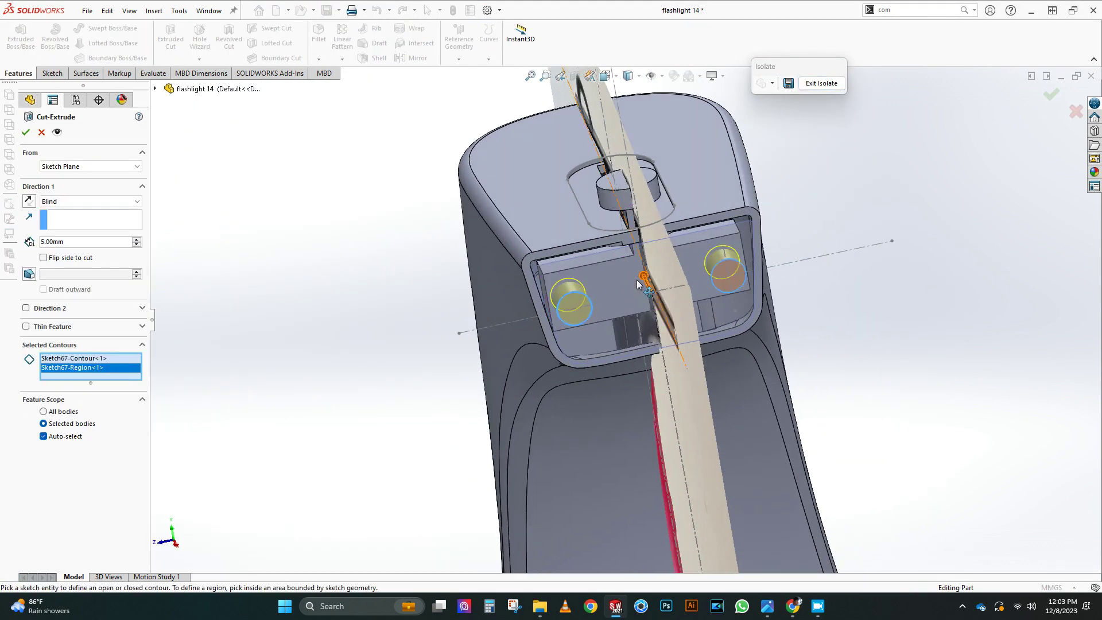
scroll(647, 253, "down", 3)
type("6")
key("Return")
scroll(343, 241, "up", 3)
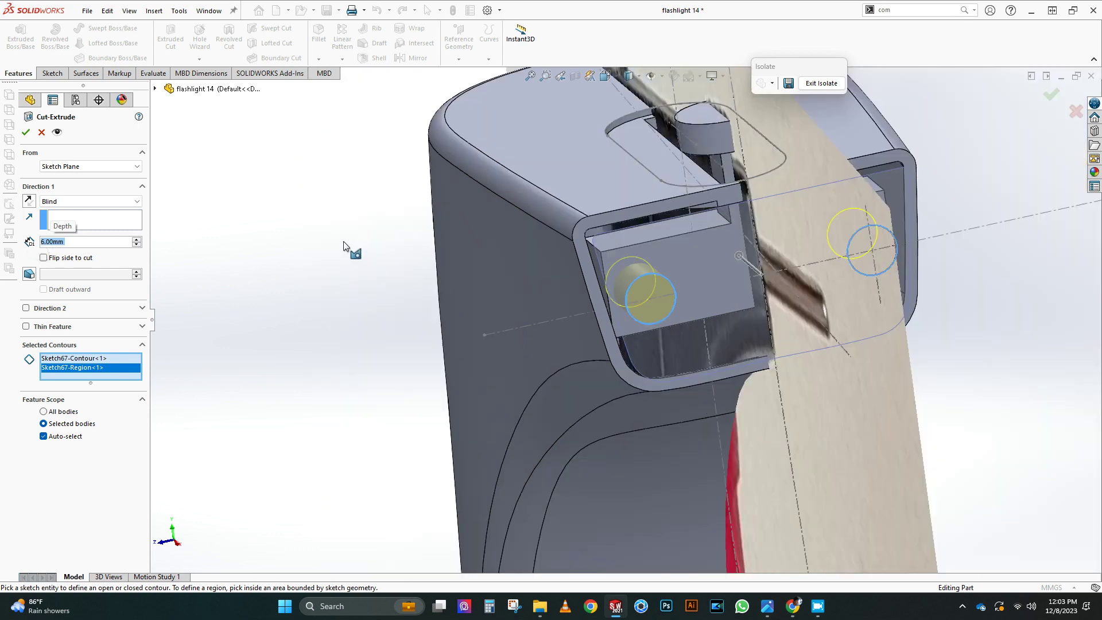
Limit the pin-hole cut's scope to the slider body and accept it
left_click(56, 437)
left_click(691, 269)
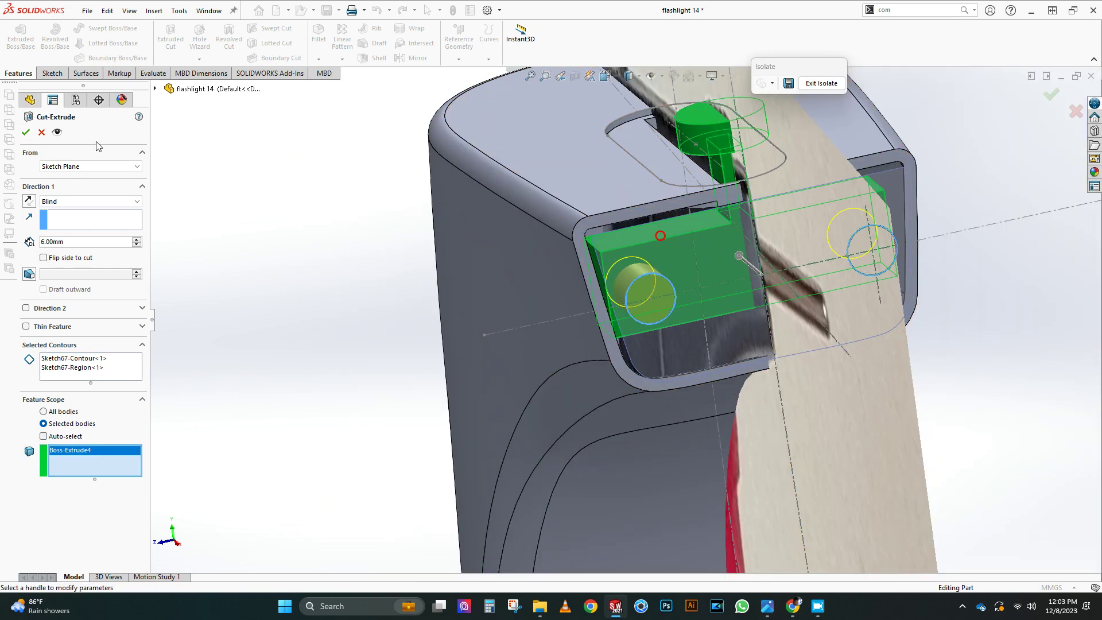
left_click(25, 132)
Measure the distance between the handle's pin-side face and the floor of the pin hole
left_click(153, 73)
left_click(88, 35)
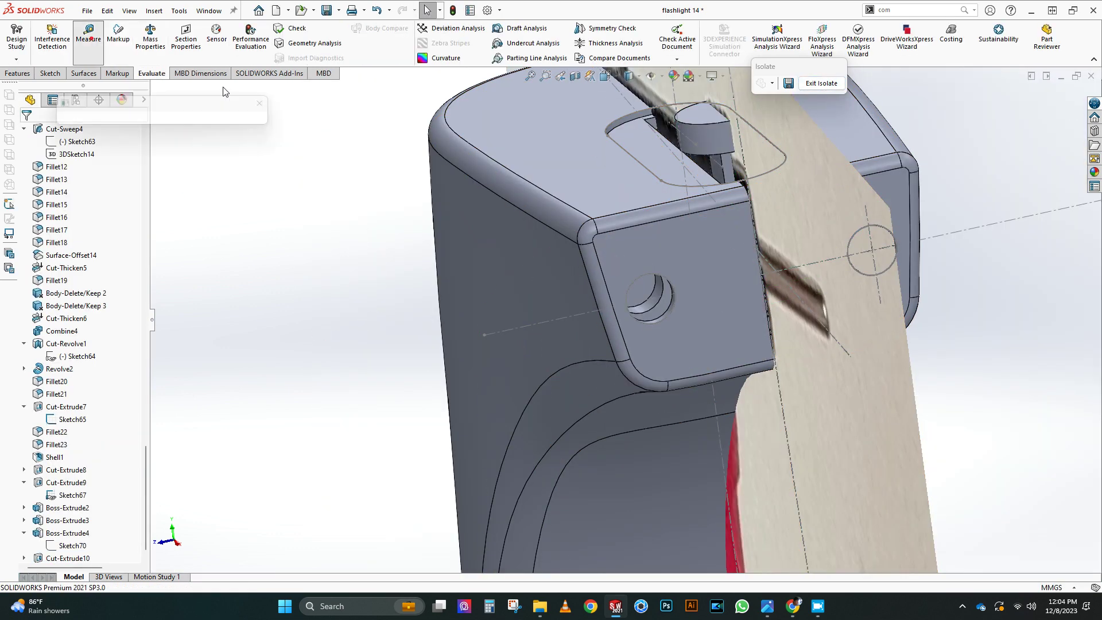
left_click(648, 372)
middle_click_drag(648, 373, 479, 310)
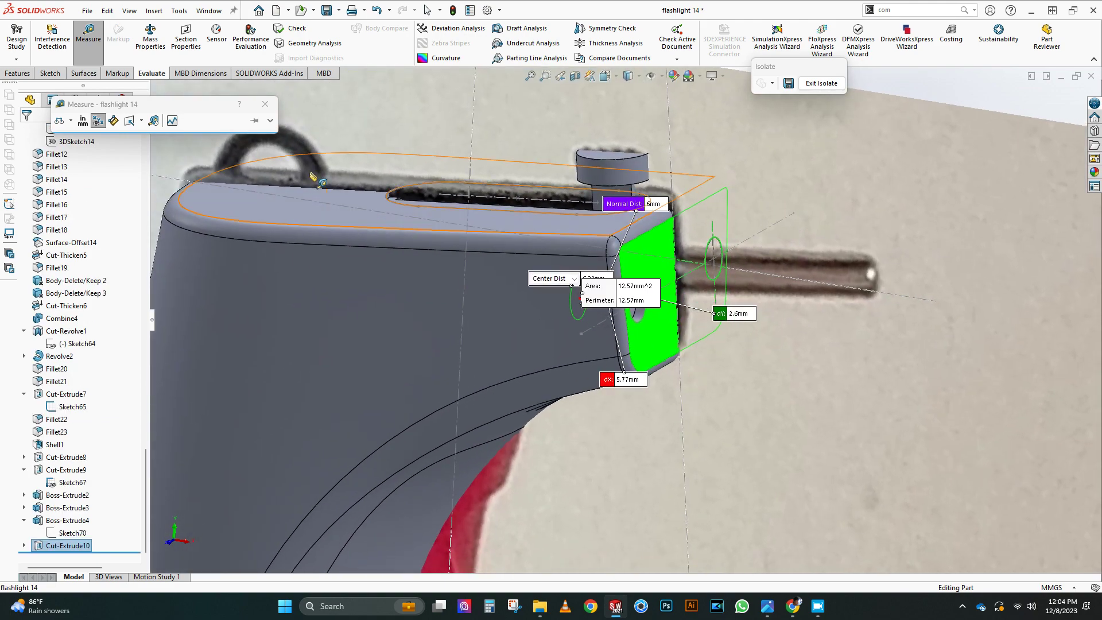
left_click(265, 104)
Start a sketch on the pin hole's floor and convert the circular outlines of both holes into it
scroll(804, 303, "up", 4)
middle_click_drag(652, 300, 525, 338)
scroll(523, 343, "down", 4)
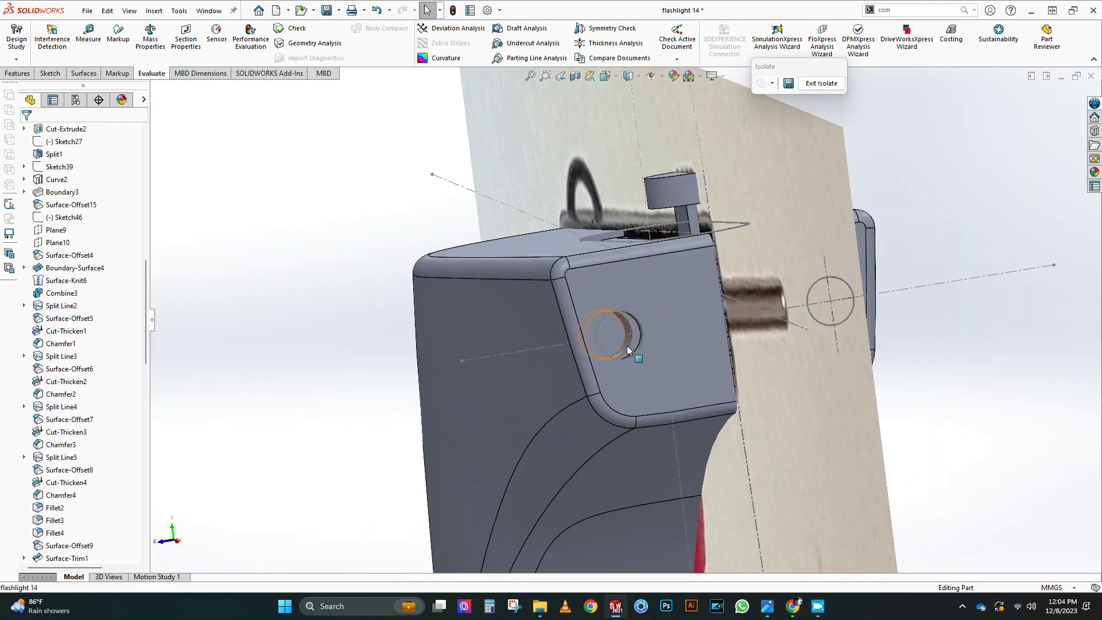
left_click(615, 342)
left_click(50, 74)
left_click(16, 38)
scroll(627, 217, "down", 6)
left_click(195, 39)
scroll(623, 201, "down", 4)
left_click(735, 312)
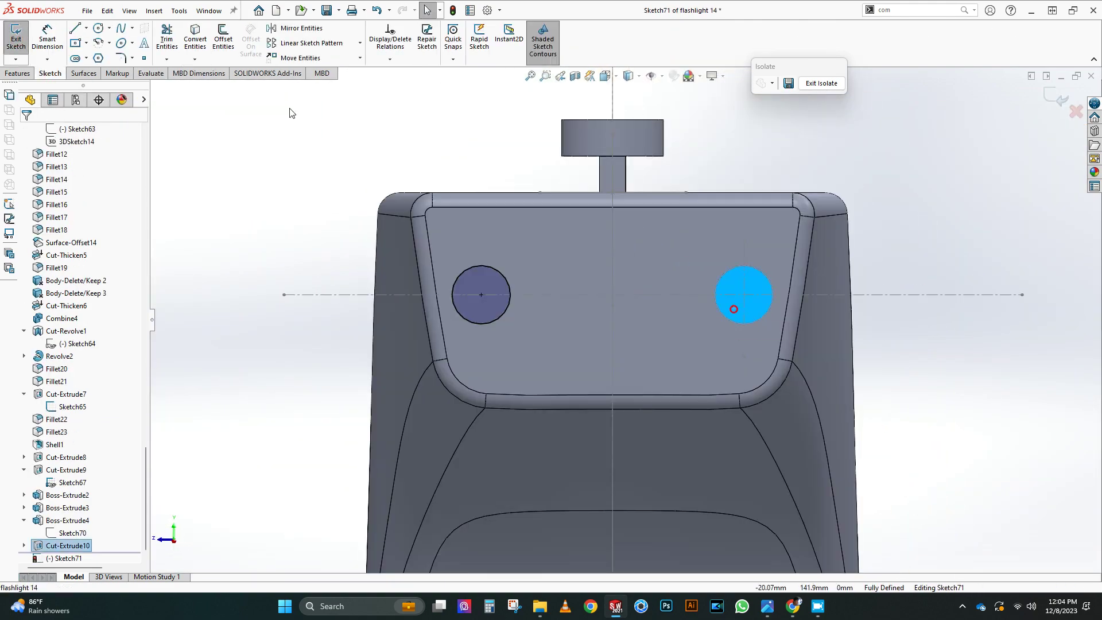
Extrude the pin circles 26 mm outward from the holes as separate bodies, with merging turned off
left_click(18, 73)
left_click(21, 35)
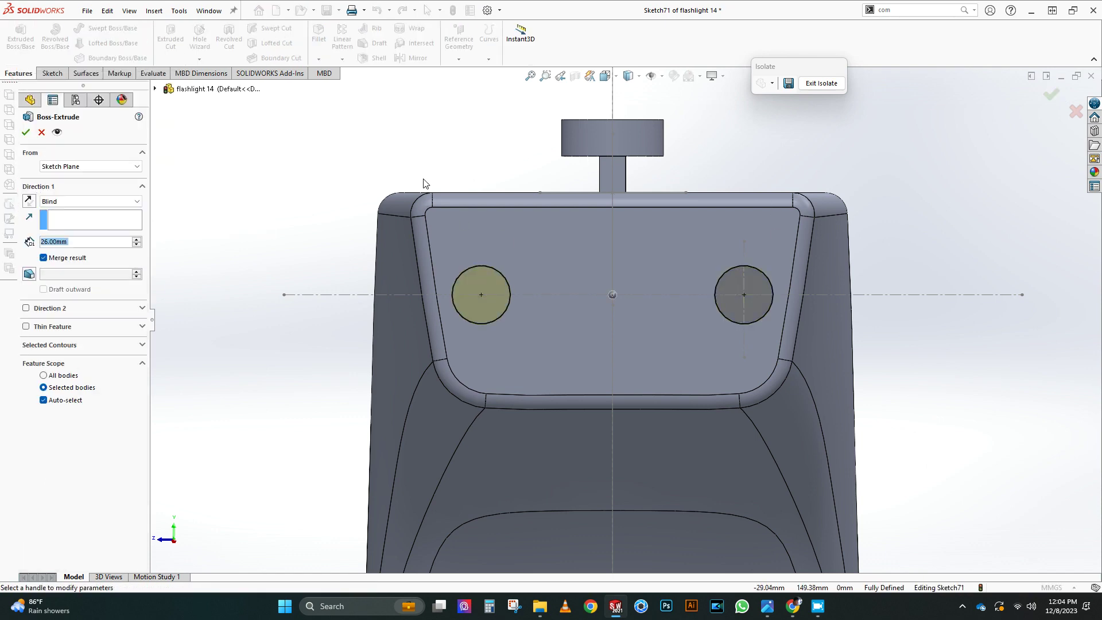
scroll(425, 186, "up", 5)
middle_click_drag(425, 186, 516, 224)
left_click(43, 257)
left_click(26, 133)
scroll(754, 306, "down", 3)
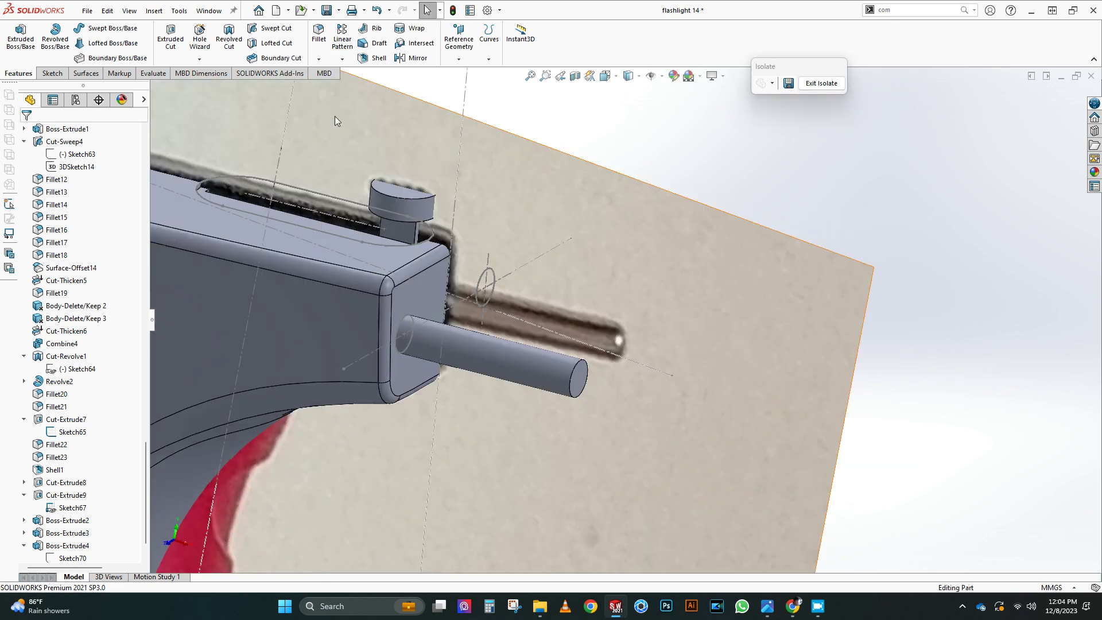
Round the outer end edges of both plug pins with 1.5 mm fillets
left_click(319, 33)
left_click(571, 388)
middle_click_drag(666, 370, 519, 391)
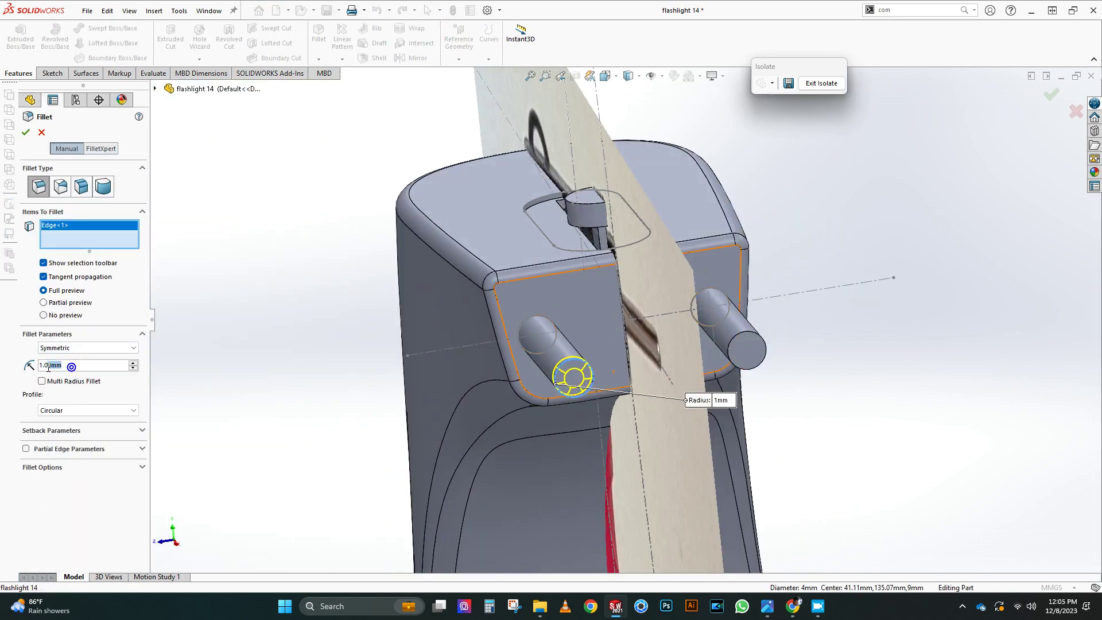
type(".5")
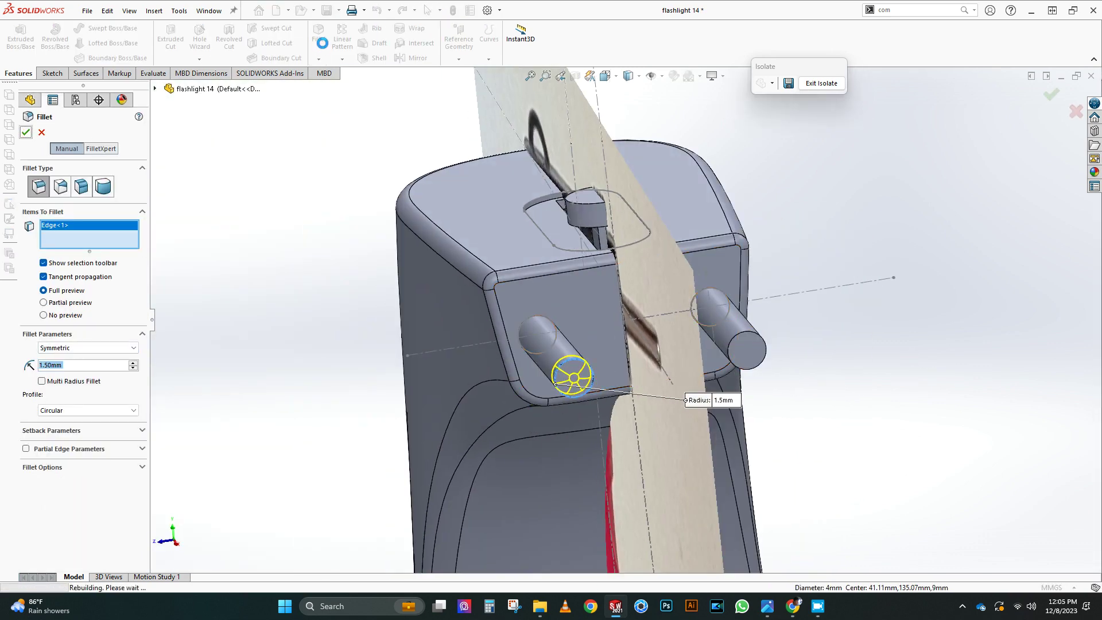
left_click(320, 42)
left_click(738, 334)
left_click(26, 132)
Fillet the edges of the round slider button with a 0.5 mm radius
middle_click_drag(401, 258, 683, 298)
left_click(319, 37)
left_click(610, 279)
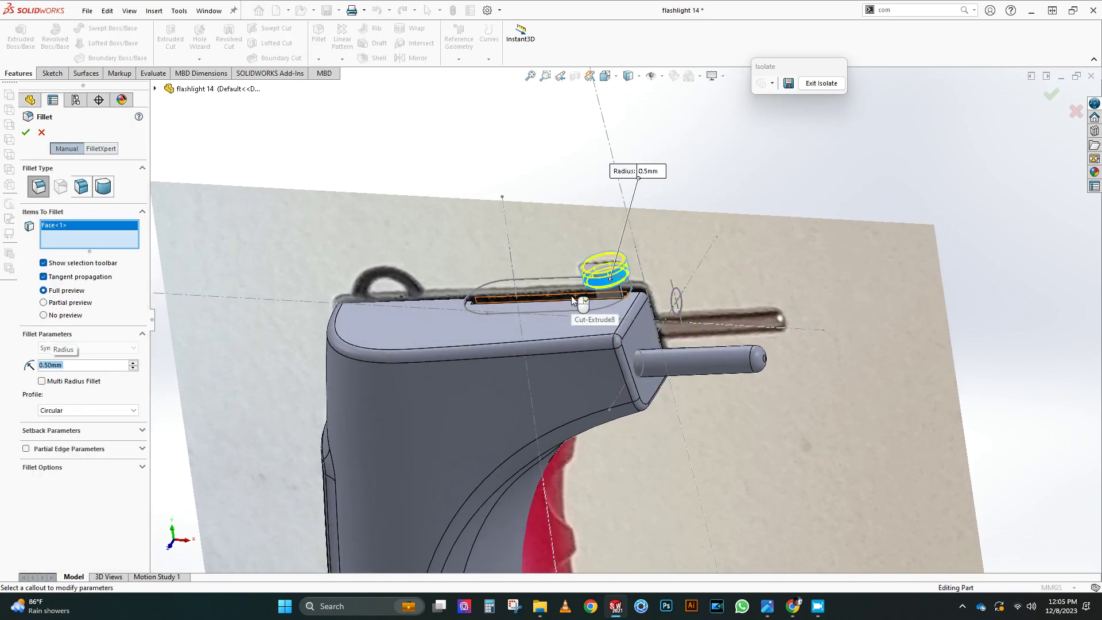
right_click(573, 299)
Add further 0.5 mm fillets to the remaining sharp edges of the slider mechanism
scroll(608, 298, "down", 5)
scroll(608, 276, "up", 5)
middle_click_drag(620, 287, 399, 229)
scroll(391, 297, "down", 5)
left_click(319, 40)
left_click(385, 335)
left_click(438, 305)
left_click(26, 132)
left_click(319, 38)
left_click(385, 250)
left_click(26, 131)
Round the rim of the slider slot in the handle's end face with a 0.5 mm fillet
scroll(368, 299, "up", 4)
mouse_move(367, 298)
middle_mouse_down()
mouse_move(492, 325)
mouse_move(465, 363)
mouse_move(674, 109)
mouse_move(616, 408)
mouse_move(480, 356)
mouse_move(566, 320)
mouse_move(554, 291)
middle_mouse_up()
scroll(492, 325, "up", 3)
left_click(490, 296)
left_click(503, 309)
scroll(554, 291, "down", 5)
left_click(318, 33)
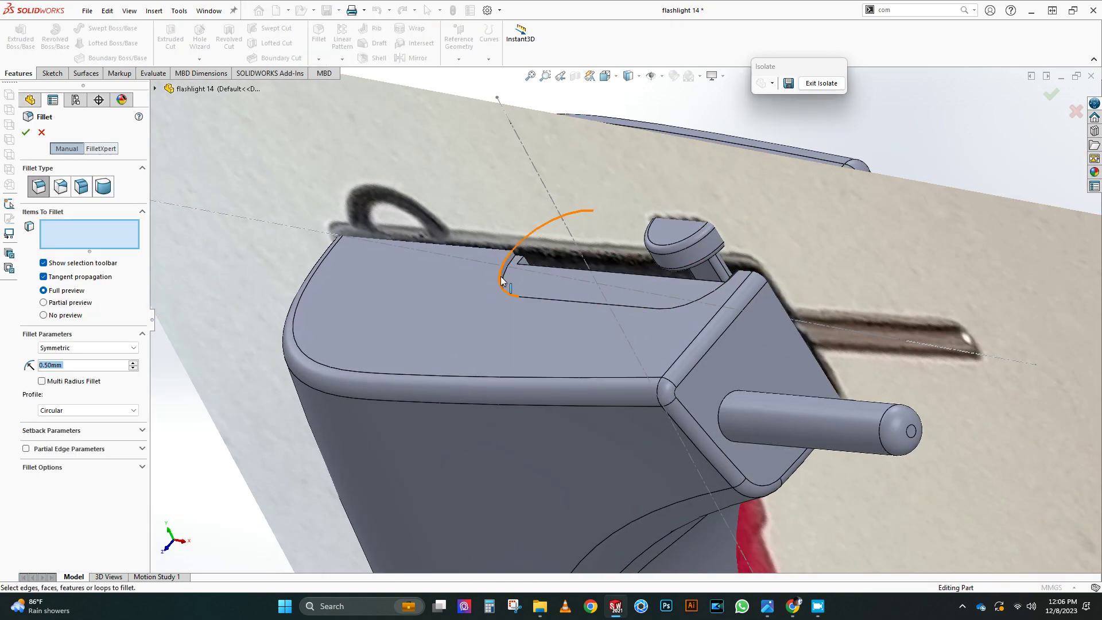
left_click(498, 272)
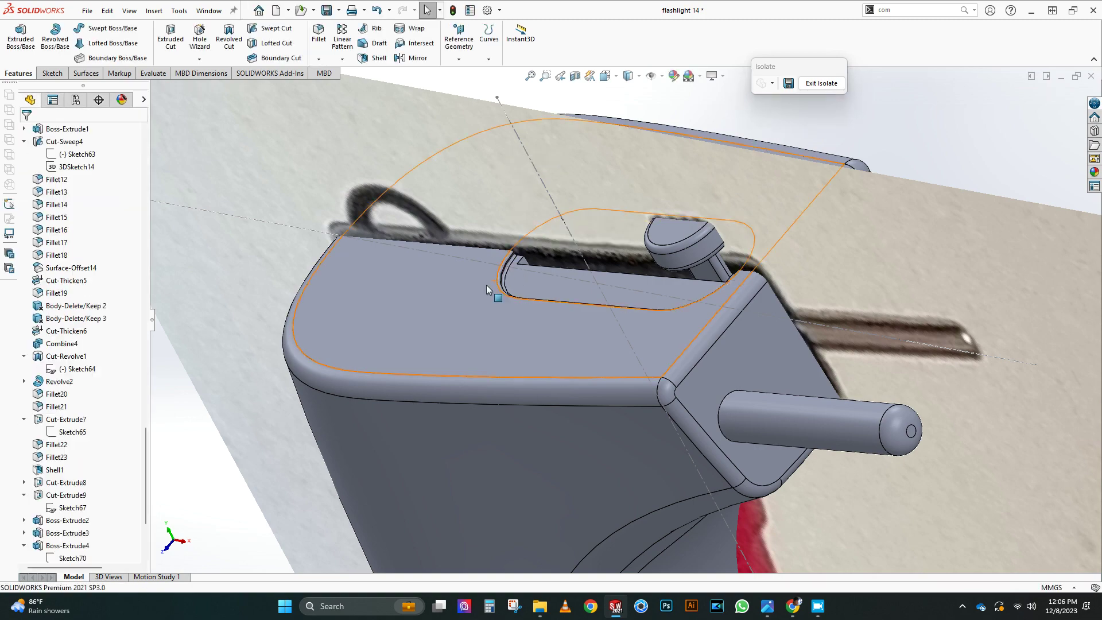
End the current isolation and isolate the ring body at the flashlight's head
scroll(696, 313, "up", 10)
middle_click_drag(695, 313, 737, 418)
scroll(574, 385, "down", 10)
middle_click_drag(574, 386, 704, 322)
scroll(549, 361, "up", 10)
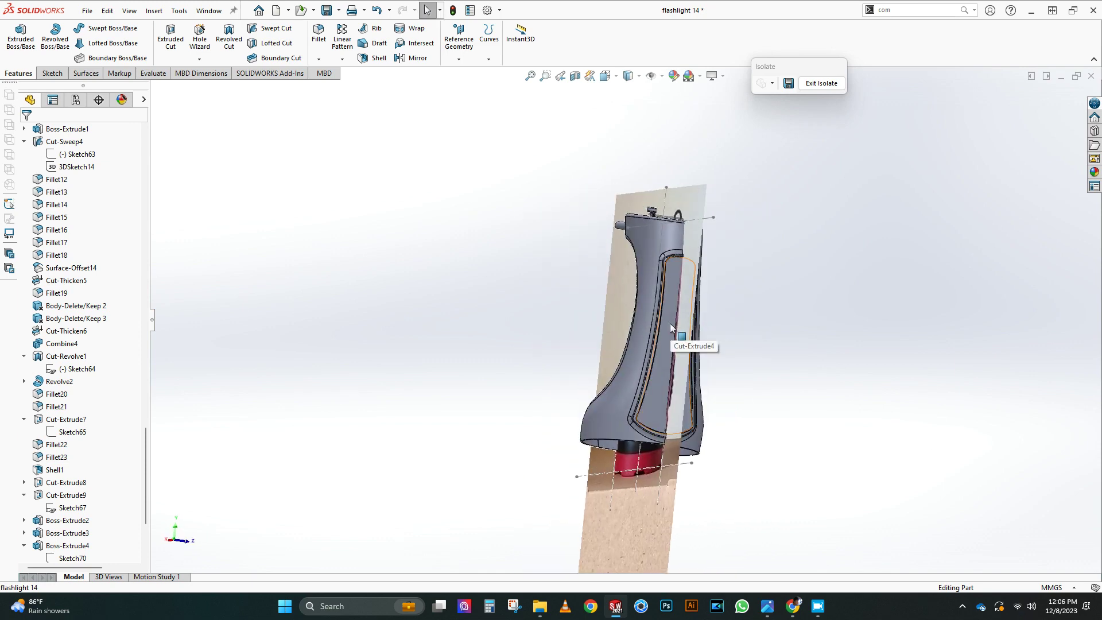
left_click(821, 83)
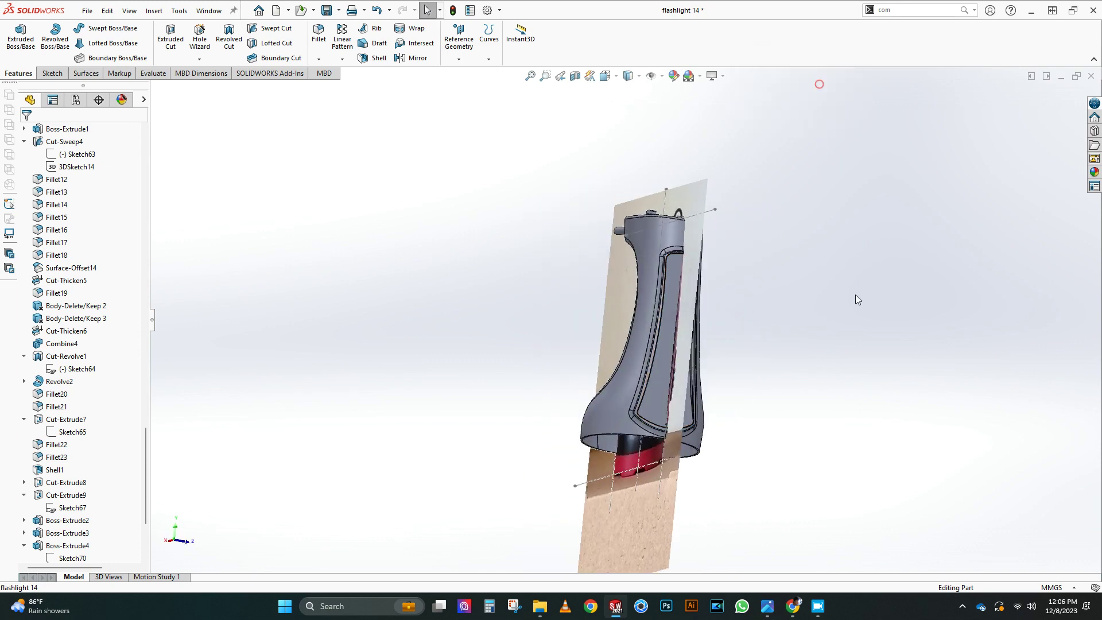
middle_click_drag(694, 442, 690, 430)
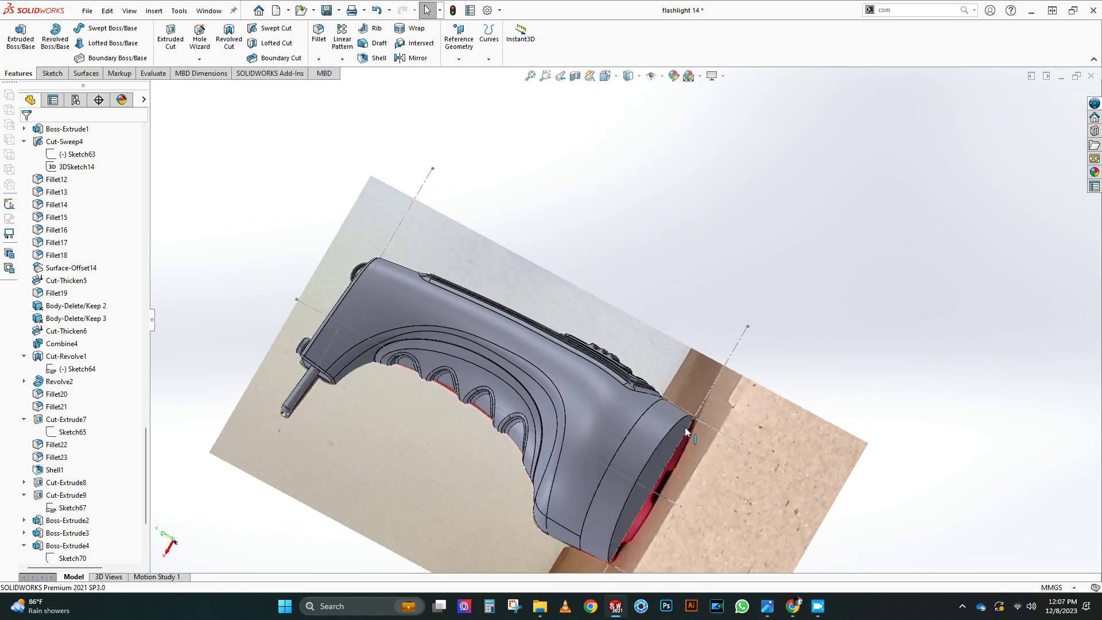
right_click(650, 432)
left_click(696, 551)
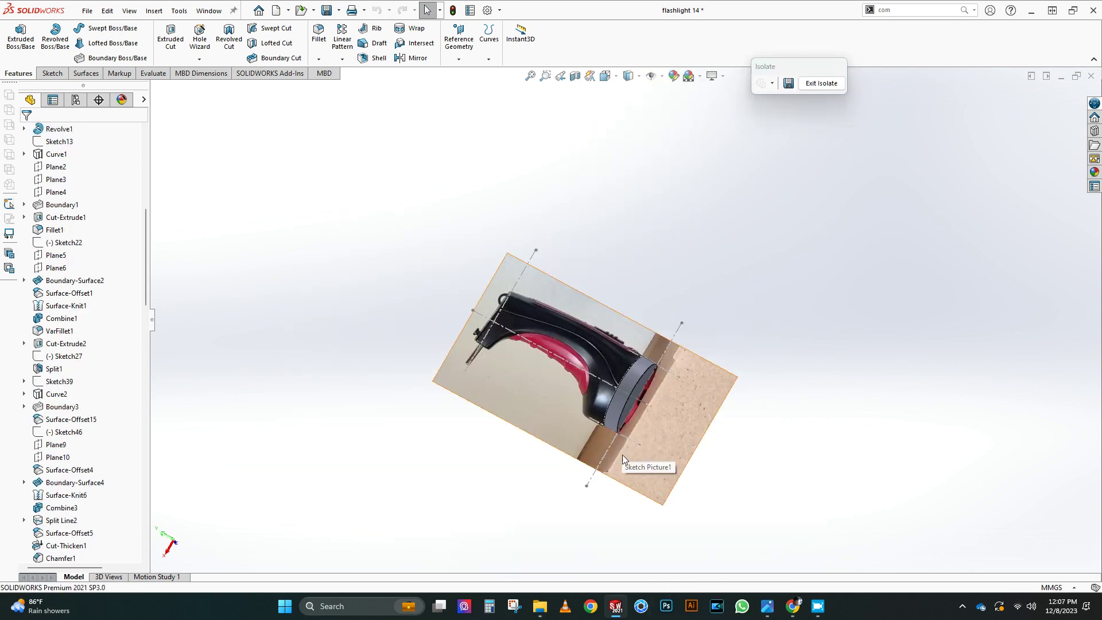
Start a sketch on the Top Plane and draw vertical and horizontal centrelines crossing at the origin
middle_click_drag(622, 454, 516, 405)
scroll(76, 279, "up", 6)
left_click(61, 217)
left_click(75, 202)
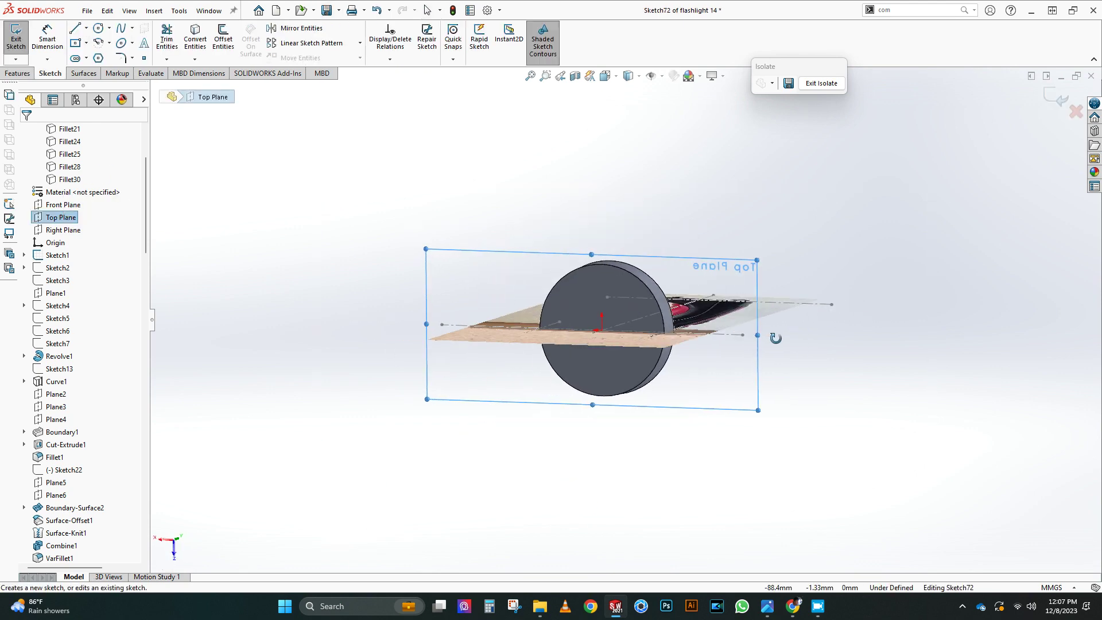
left_click(87, 28)
left_click(98, 55)
left_click(644, 131)
left_click(644, 496)
double_click(778, 459)
left_click(931, 319)
left_click(338, 319)
double_click(317, 295)
Insert the reference photo of the flashlight's lens side as a sketch picture
left_click(179, 11)
mouse_move(214, 328)
left_click(369, 570)
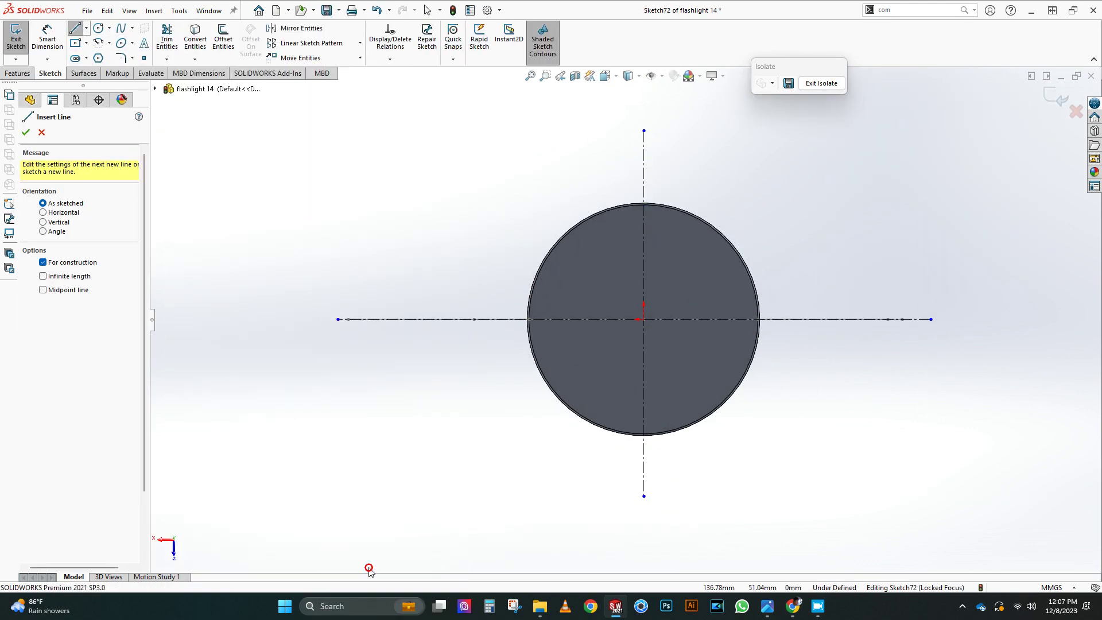
left_click(391, 109)
left_click(454, 292)
left_click(511, 343)
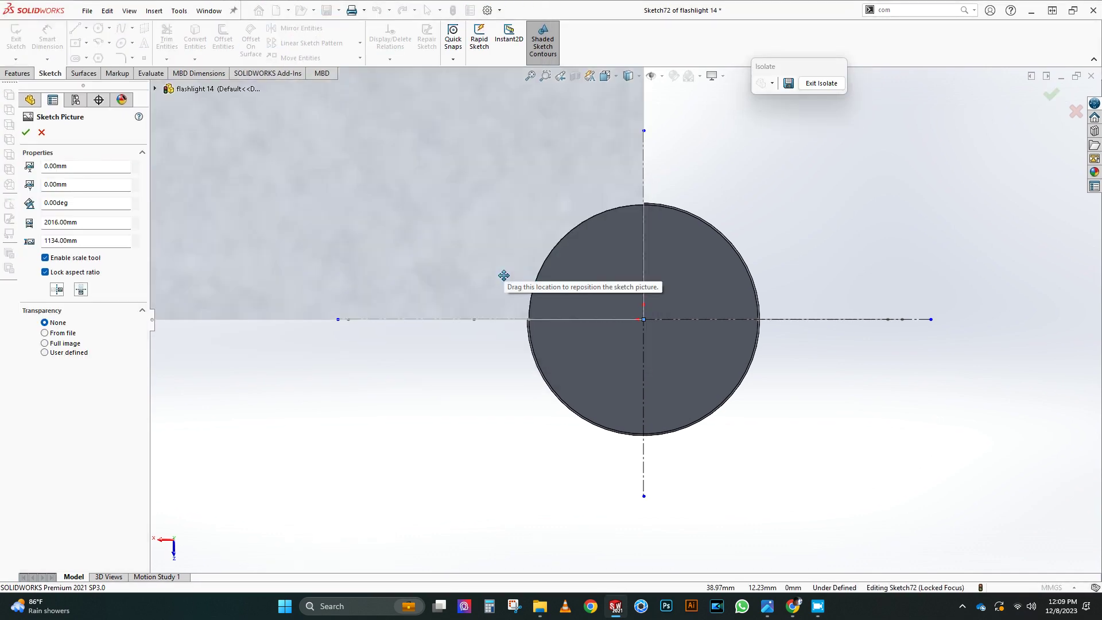
Span the picture's scale line across the red bezel's diameter and scale the photo to about 132.6 × 74.6 mm
scroll(504, 276, "up", 12)
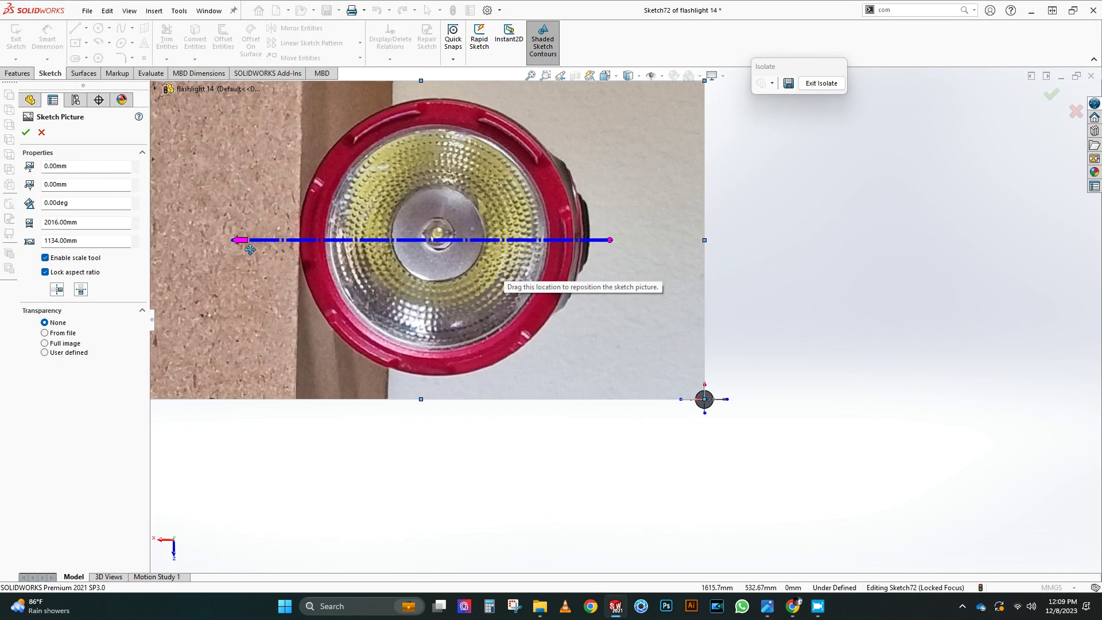
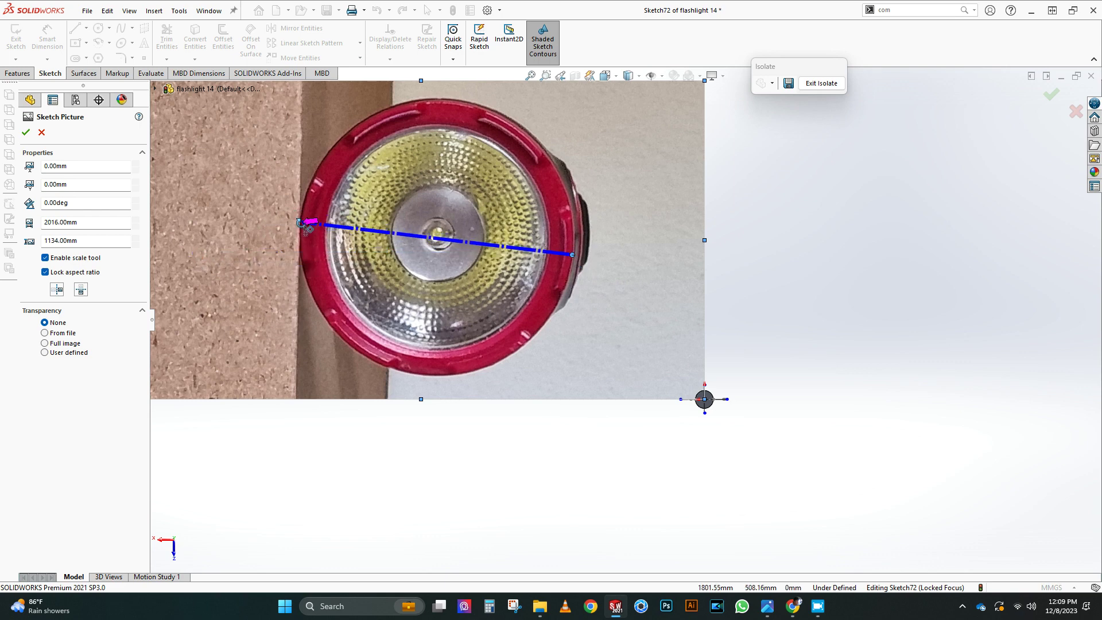
left_click_drag(300, 223, 302, 222)
key("Escape")
left_click_drag(572, 255, 574, 254)
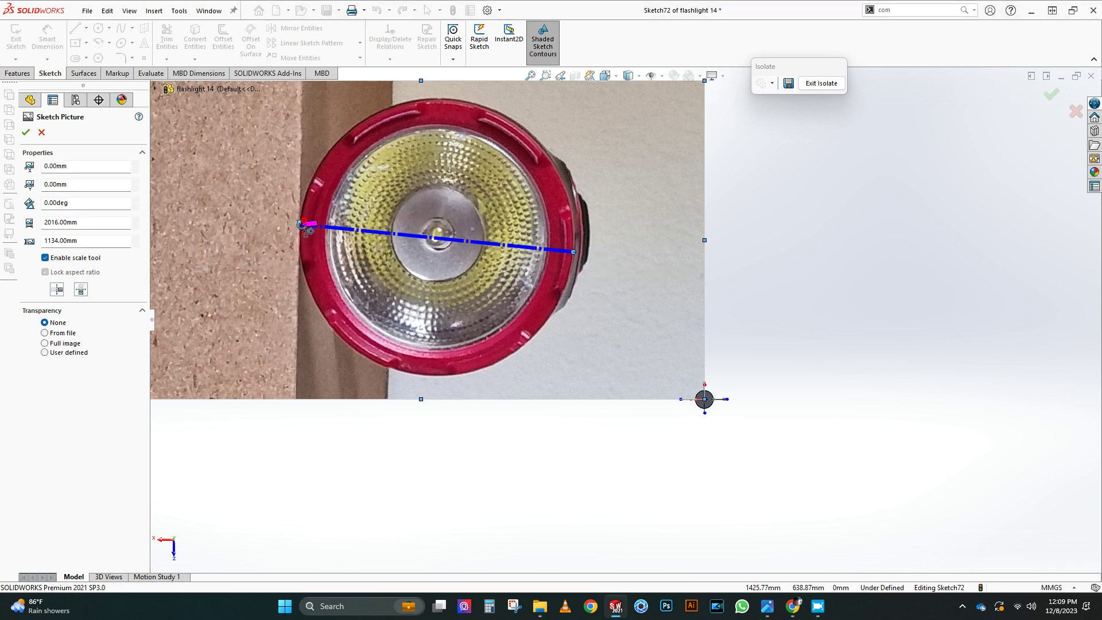
left_click(300, 224)
type("60")
key("Return")
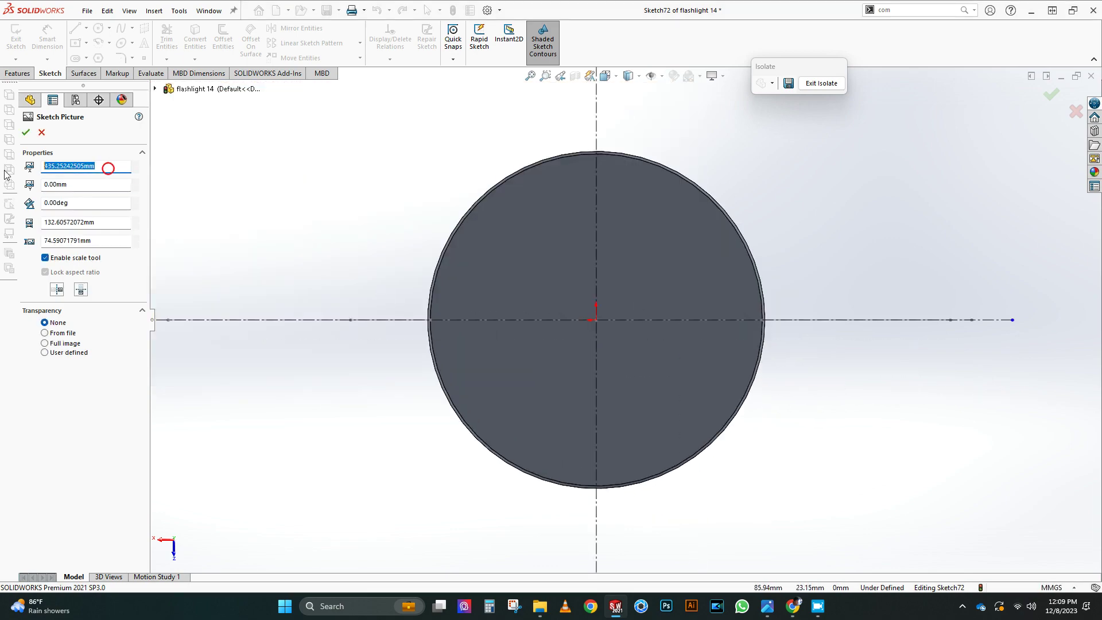
Position the photo at about -62.49, -37.83 mm so the bezel is centred on the origin, and close the sketch
key("Return")
left_click_drag(318, 189, 639, 381)
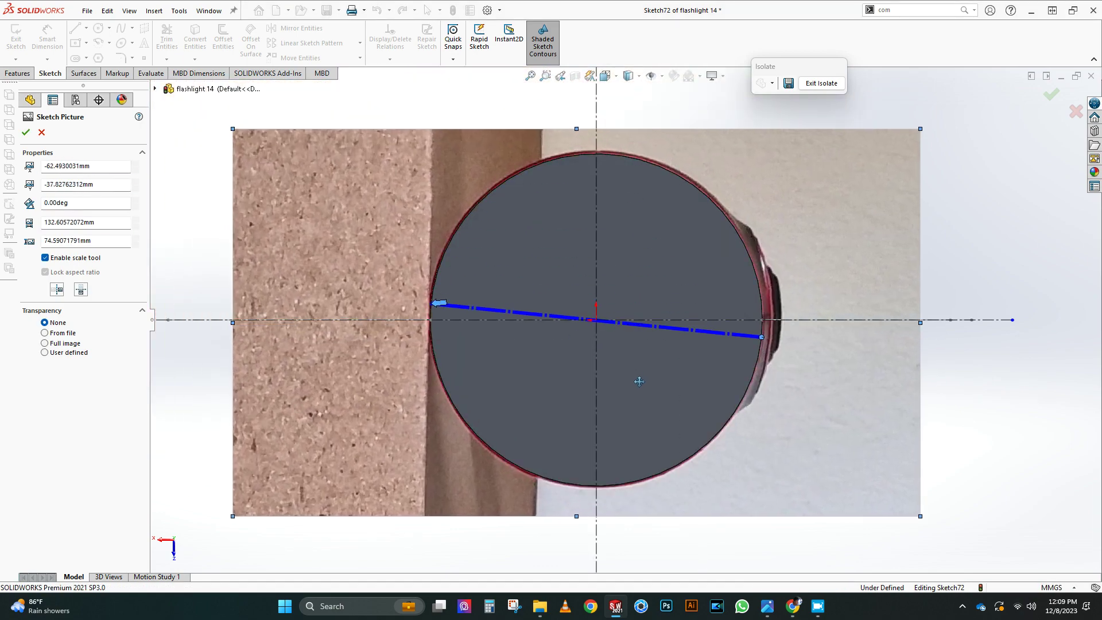
left_click(1051, 95)
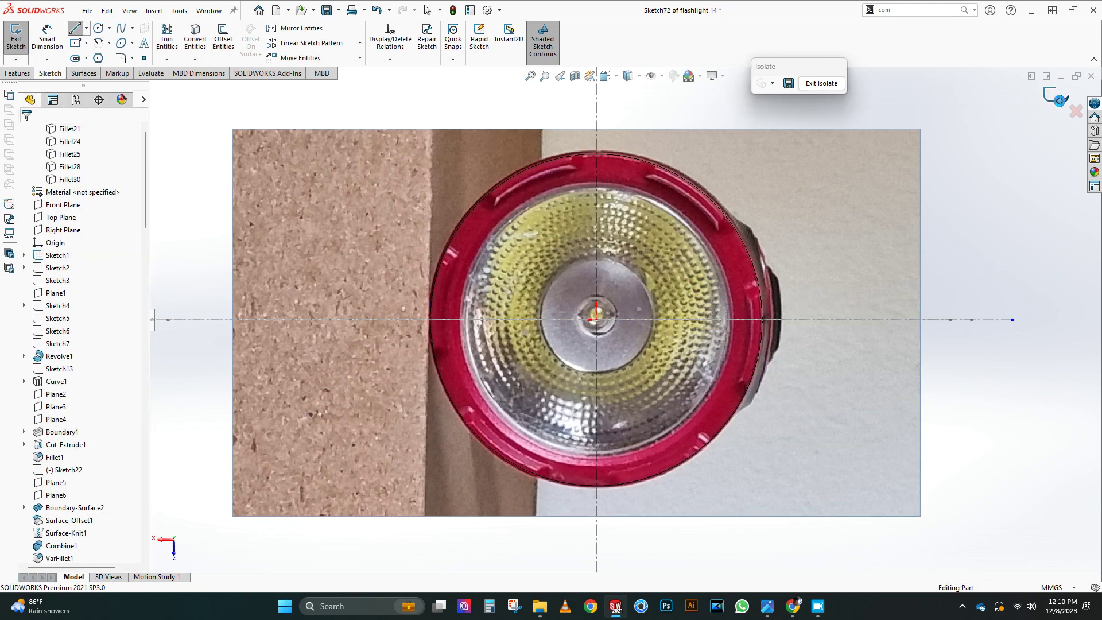
left_click(1051, 94)
Start a new sketch on the Top Plane and convert the head ring's outer circular edge into it
scroll(86, 275, "up", 20)
left_click(66, 330)
left_click(76, 315)
key("space")
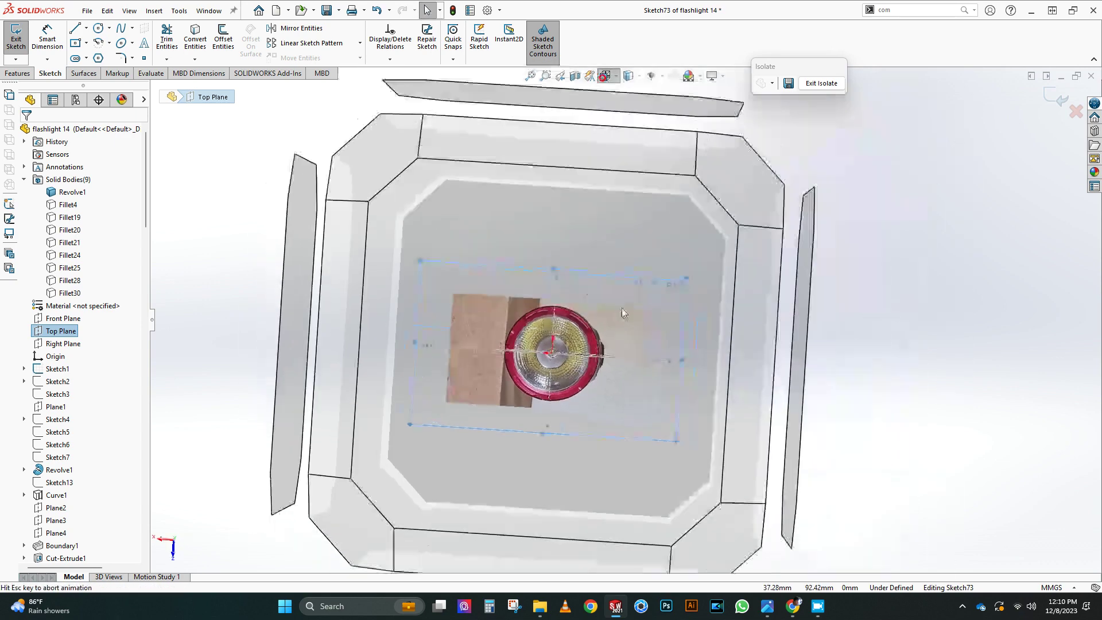
left_click(195, 37)
left_click(656, 265)
left_click(22, 133)
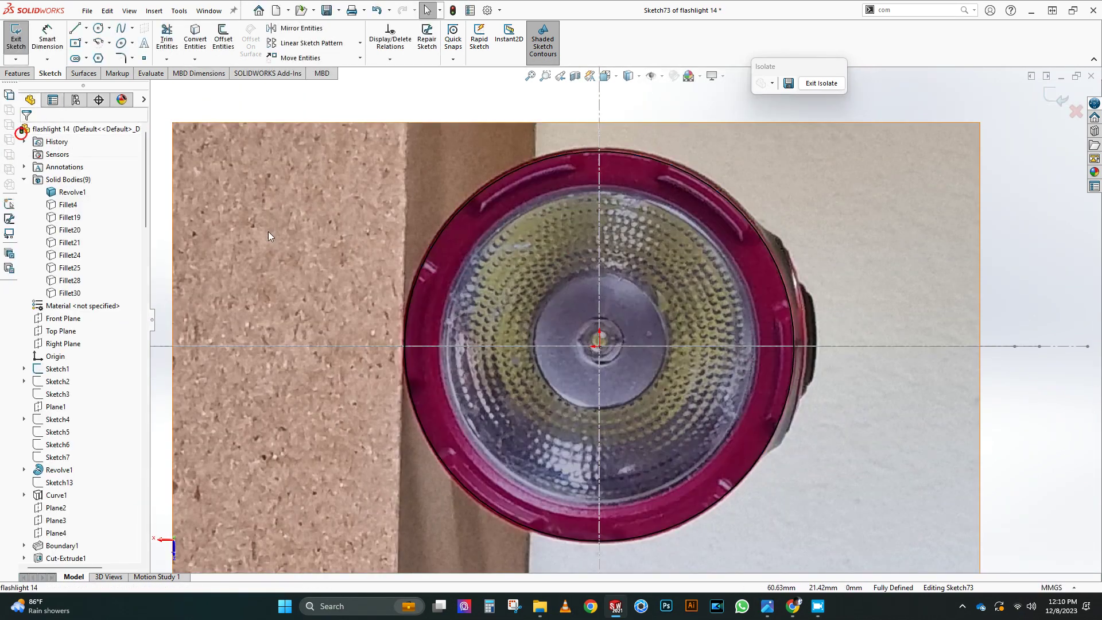
Offset the converted circle 2 mm inward
left_click(223, 38)
left_click(478, 194)
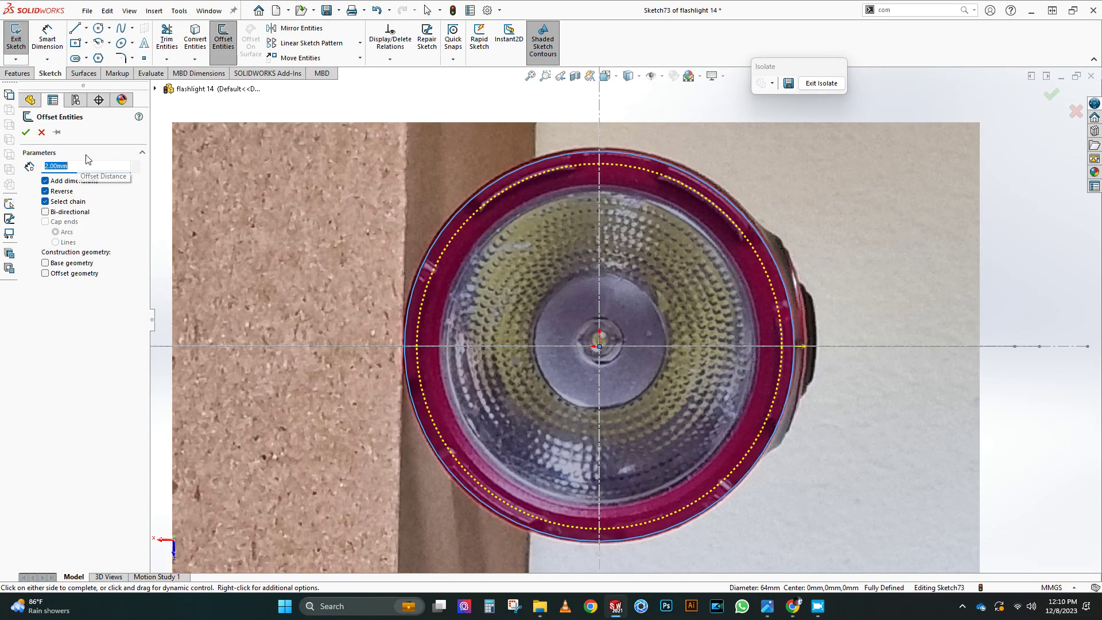
key("Return")
Draw two radial lines from the origin to the outer circle, one on each side of the horizontal centreline
left_click(75, 28)
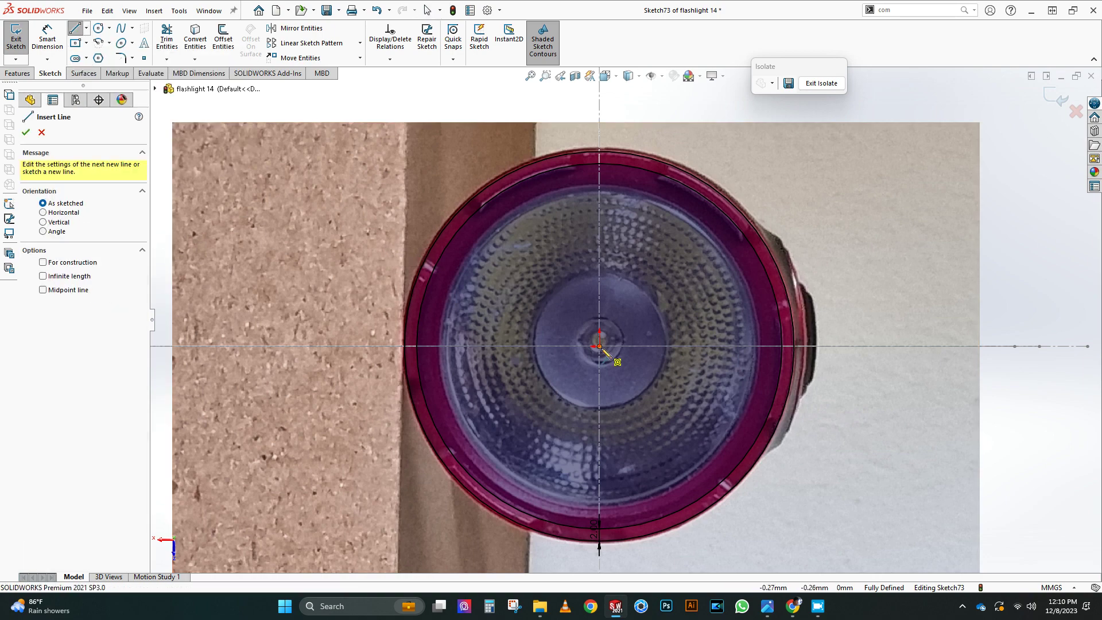
left_click(599, 346)
left_click(419, 277)
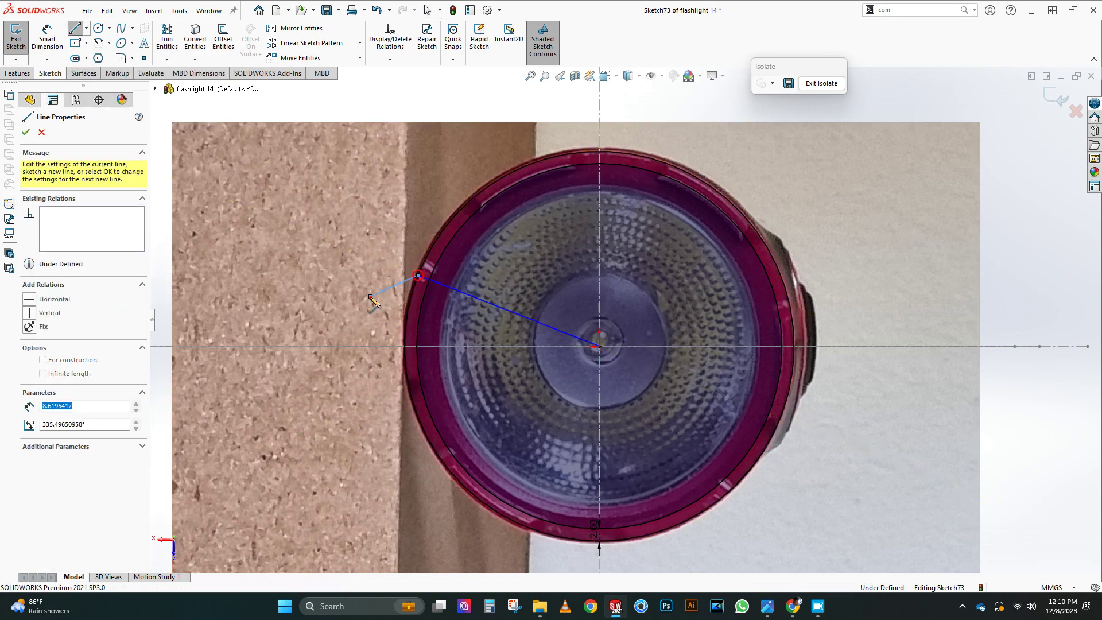
left_click_drag(408, 384, 406, 382)
Dimension the angle between the radial lines as 32° and the upper line's angle to the horizontal centreline as 32/2°
right_click_drag(344, 372, 345, 344)
left_click(464, 293)
left_click(460, 373)
left_click(362, 313)
key("Return")
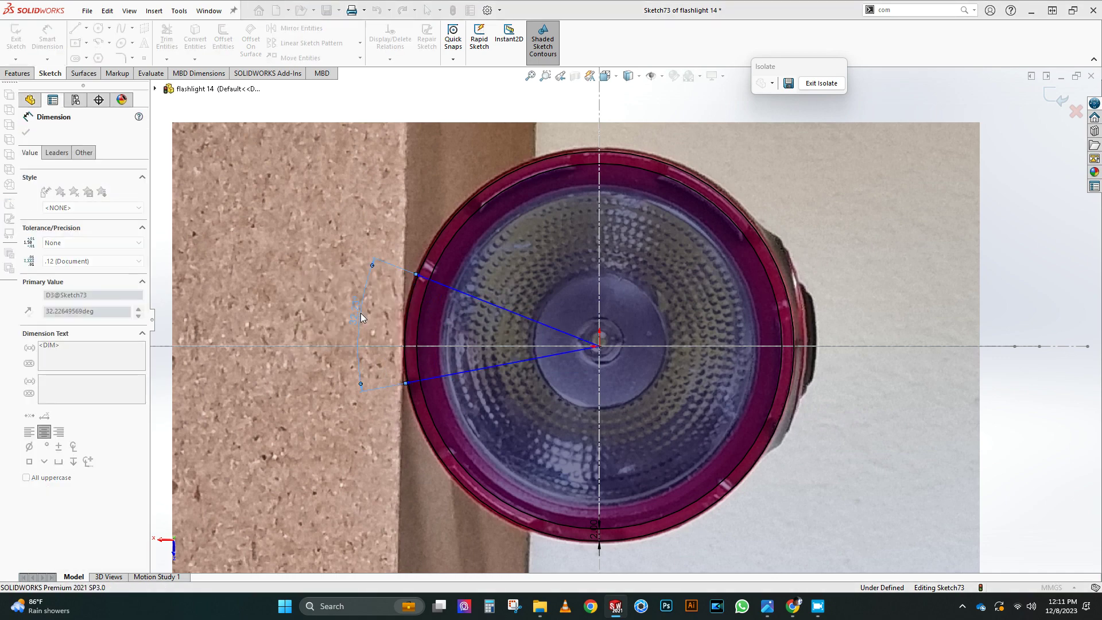
left_click(472, 302)
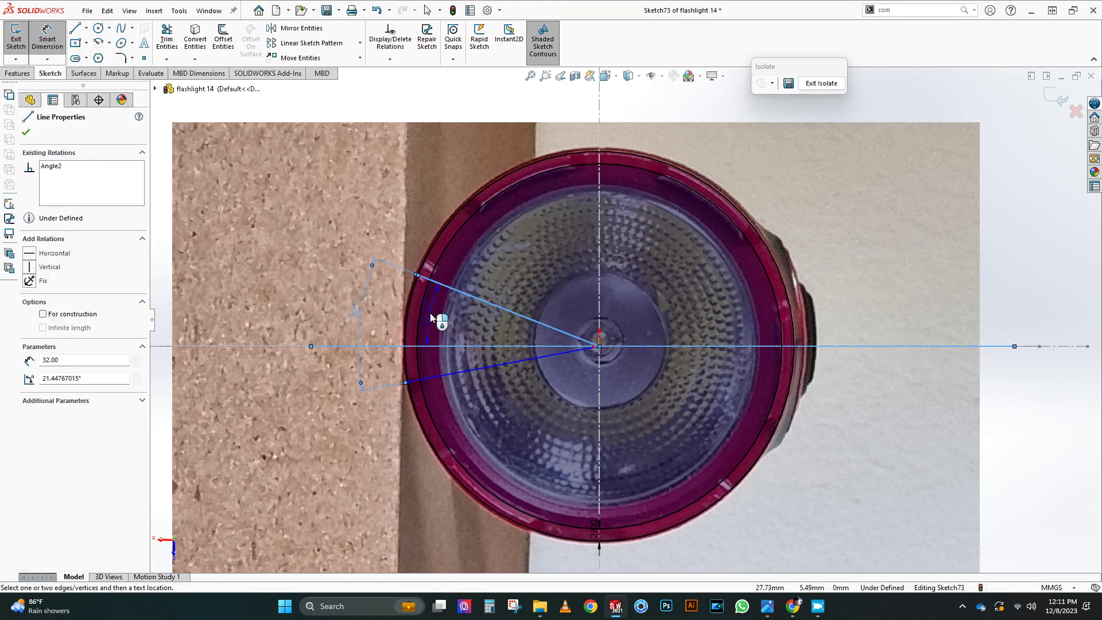
left_click(436, 346)
left_click(394, 315)
type("32/2")
key("Return")
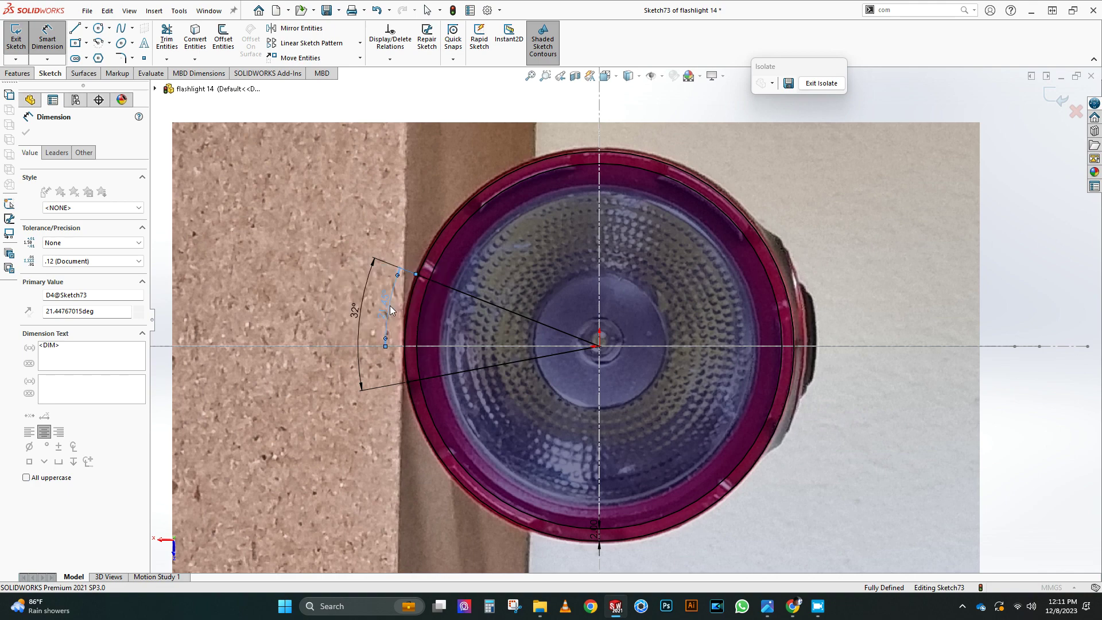
Pattern both radial lines circularly around the origin with 6 equally spaced instances over 360°
left_click(360, 46)
left_click(338, 72)
left_click(450, 302)
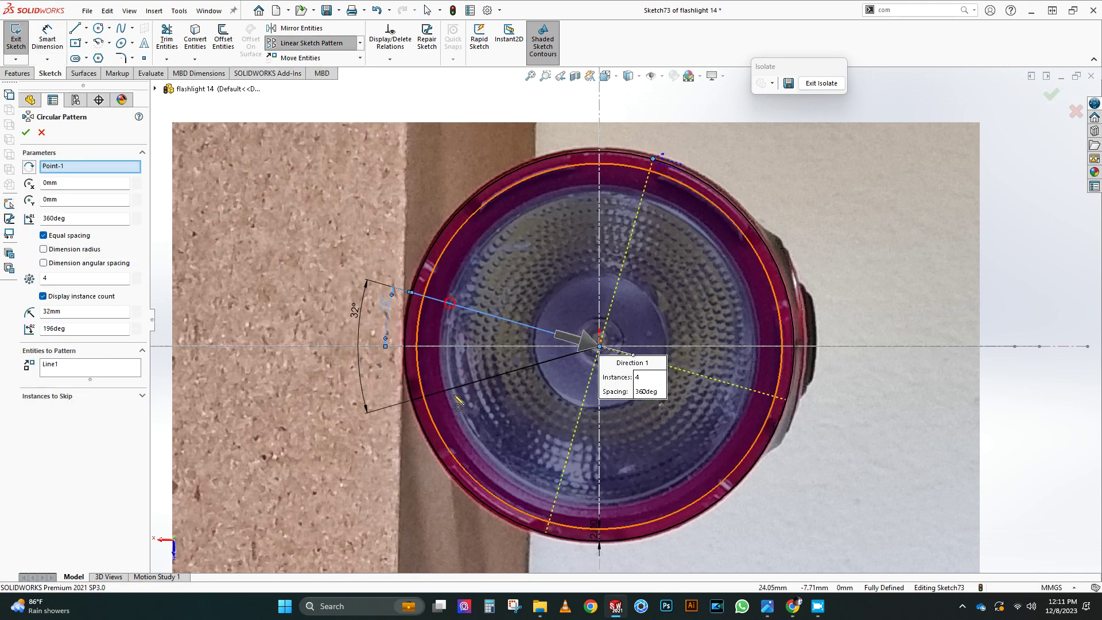
left_click(451, 388)
left_click_drag(55, 278, 30, 281)
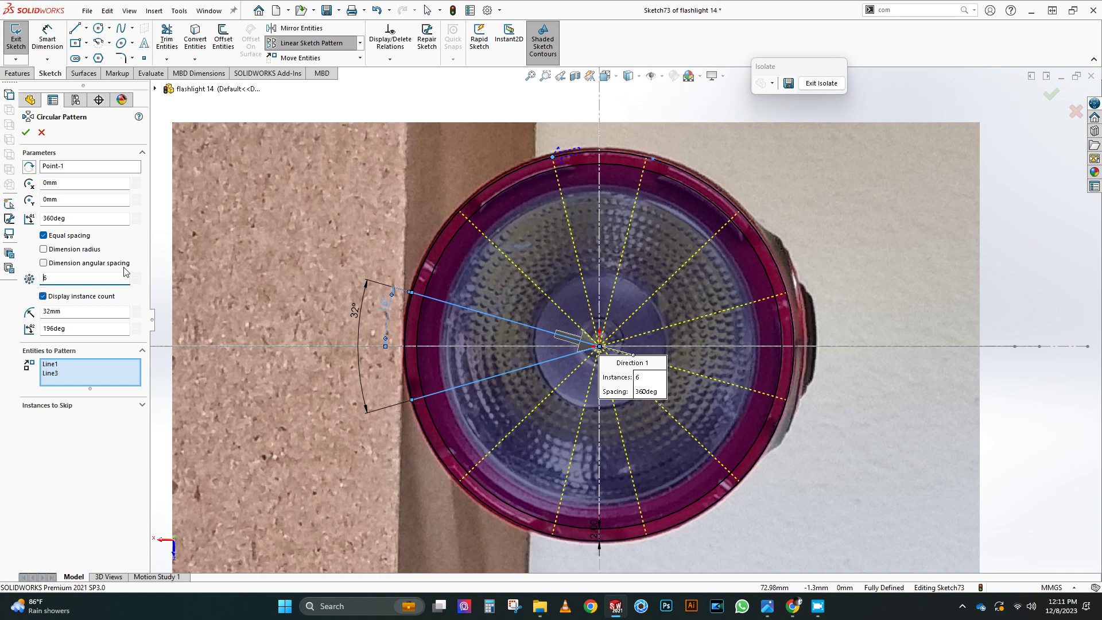
left_click(25, 135)
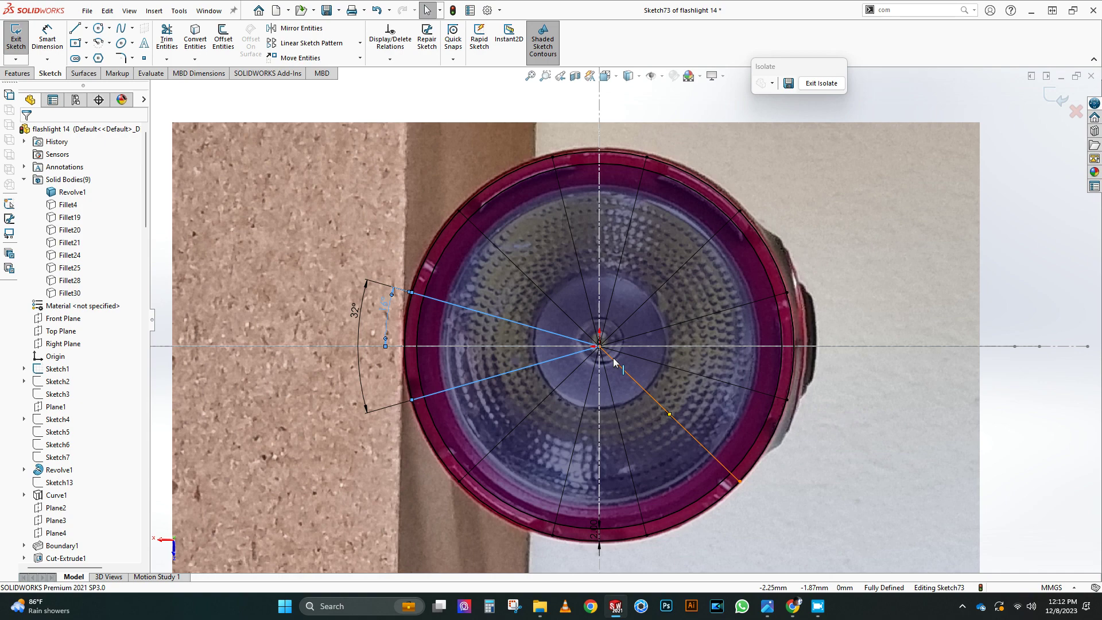
Start an Extruded Cut from the radial sketch and clear the contour picked in it
left_click(18, 73)
left_click(170, 40)
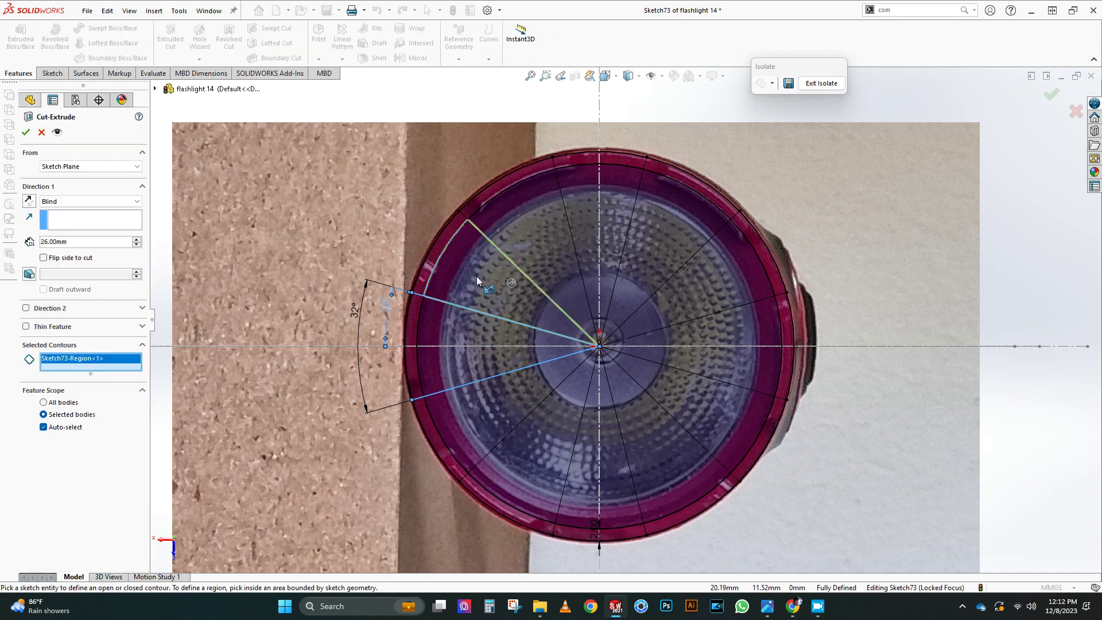
left_click(447, 240)
right_click(118, 364)
left_click(126, 371)
Pick a first contour for the cut, set a blind depth of 3 mm and reverse the direction into the head ring
scroll(583, 305, "up", 4)
middle_click_drag(556, 272, 583, 304)
scroll(626, 312, "down", 5)
left_click(605, 76)
left_click(597, 125)
scroll(611, 304, "down", 3)
mouse_move(275, 95)
middle_mouse_down()
mouse_move(290, 123)
mouse_move(430, 235)
middle_mouse_up()
scroll(366, 191, "down", 3)
left_click(381, 185)
scroll(382, 185, "up", 4)
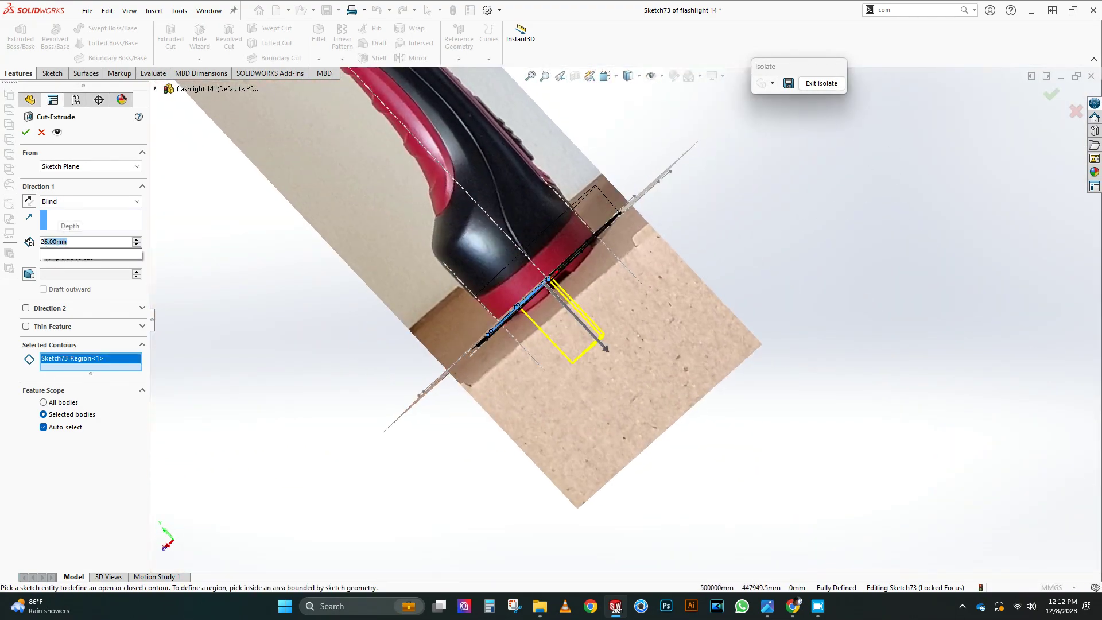
type("2")
key("Return")
left_click(28, 202)
Add the inner sectors and every other rim segment around the circle to the cut's selected contours
scroll(551, 281, "down", 4)
middle_click_drag(551, 344, 453, 200)
scroll(408, 212, "down", 1)
left_click(386, 221)
left_click(516, 206)
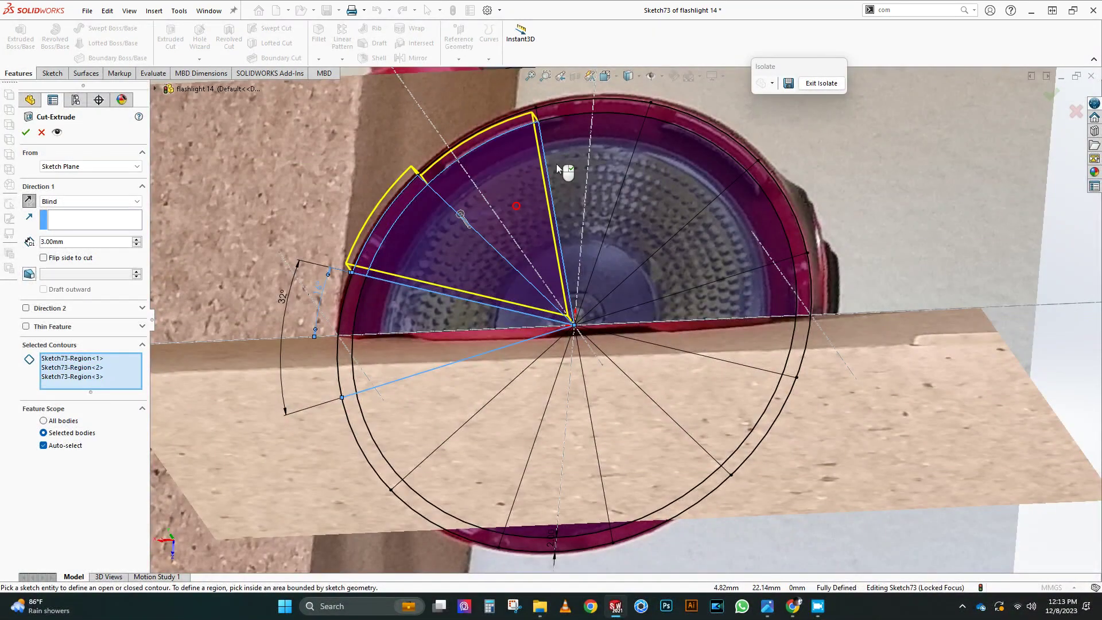
left_click(574, 187)
left_click(615, 106)
left_click(656, 182)
left_click(721, 222)
left_click(750, 294)
left_click(741, 386)
left_click(777, 407)
left_click(652, 448)
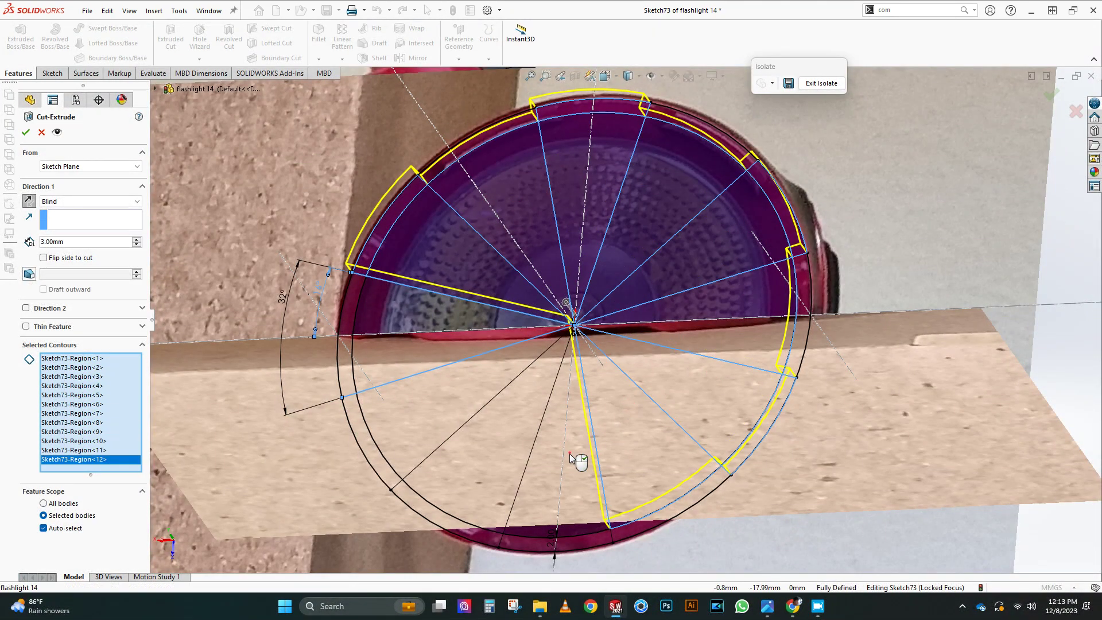
left_click(569, 454)
left_click(549, 544)
left_click(483, 473)
left_click(404, 431)
left_click(365, 435)
Turn off automatic body selection in the cut's feature scope and complete the cut
scroll(573, 345, "up", 3)
middle_click_drag(626, 345, 580, 479)
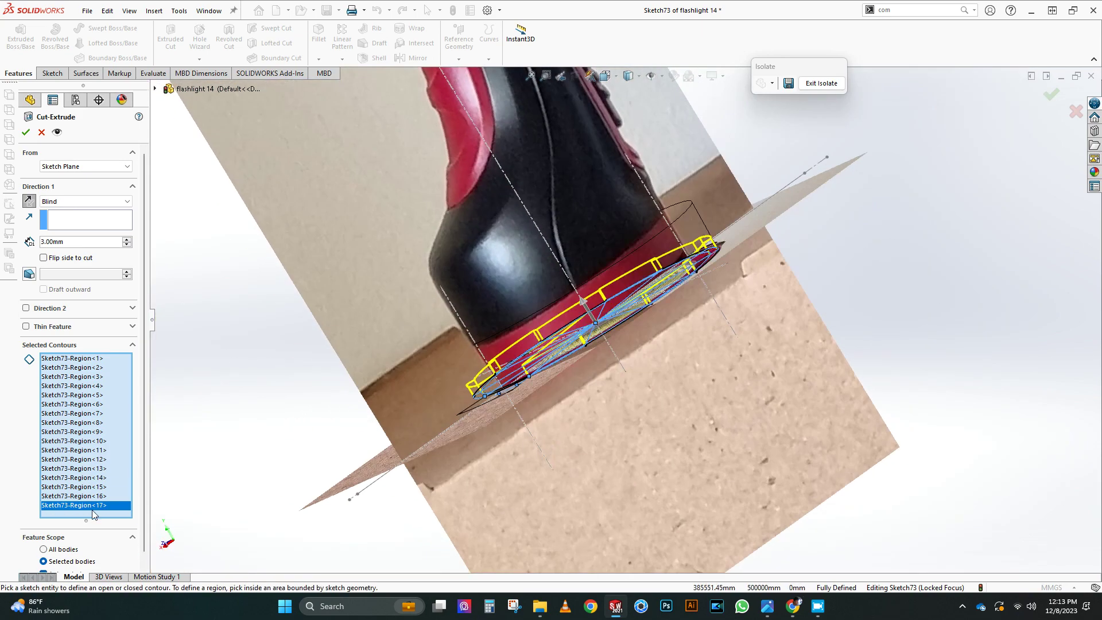
left_click(62, 573)
key("Return")
middle_click_drag(677, 303, 605, 353)
scroll(585, 264, "down", 7)
scroll(605, 353, "up", 9)
scroll(611, 342, "down", 2)
scroll(621, 356, "up", 5)
scroll(662, 394, "down", 3)
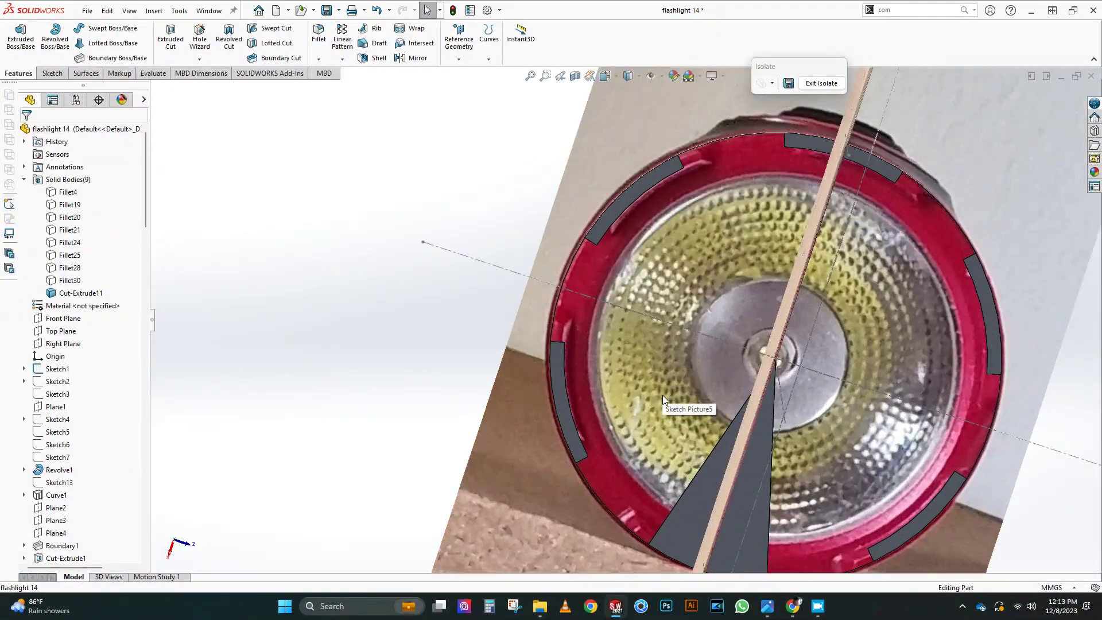
Reopen the notch cut's sketch and set the outer rim circle's diameter to 65 mm
scroll(80, 345, "down", 15)
left_click(73, 546)
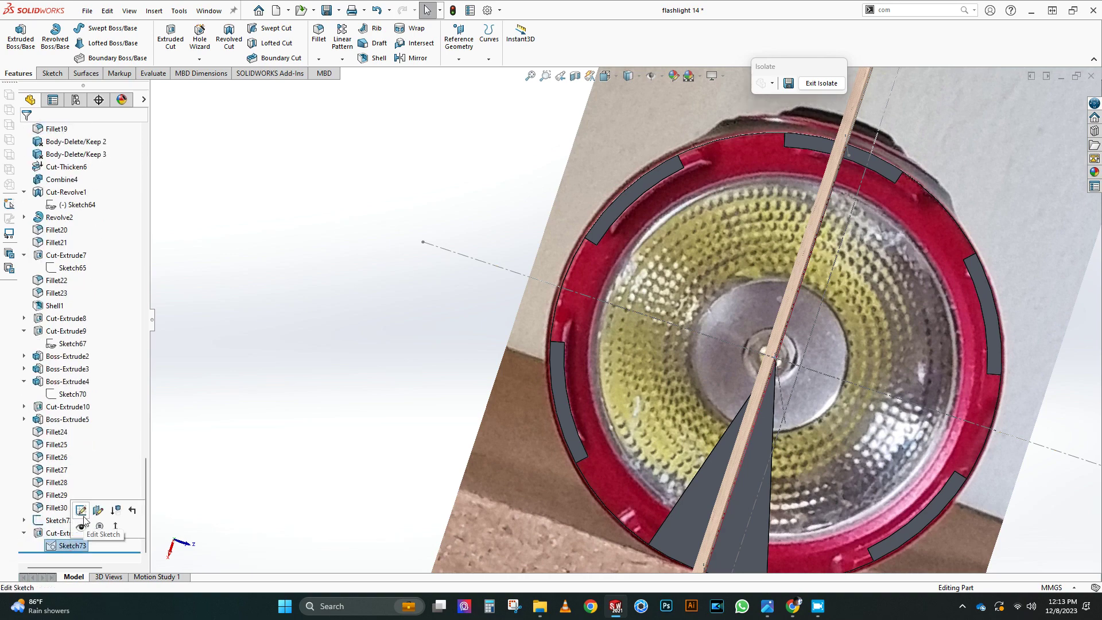
left_click(84, 516)
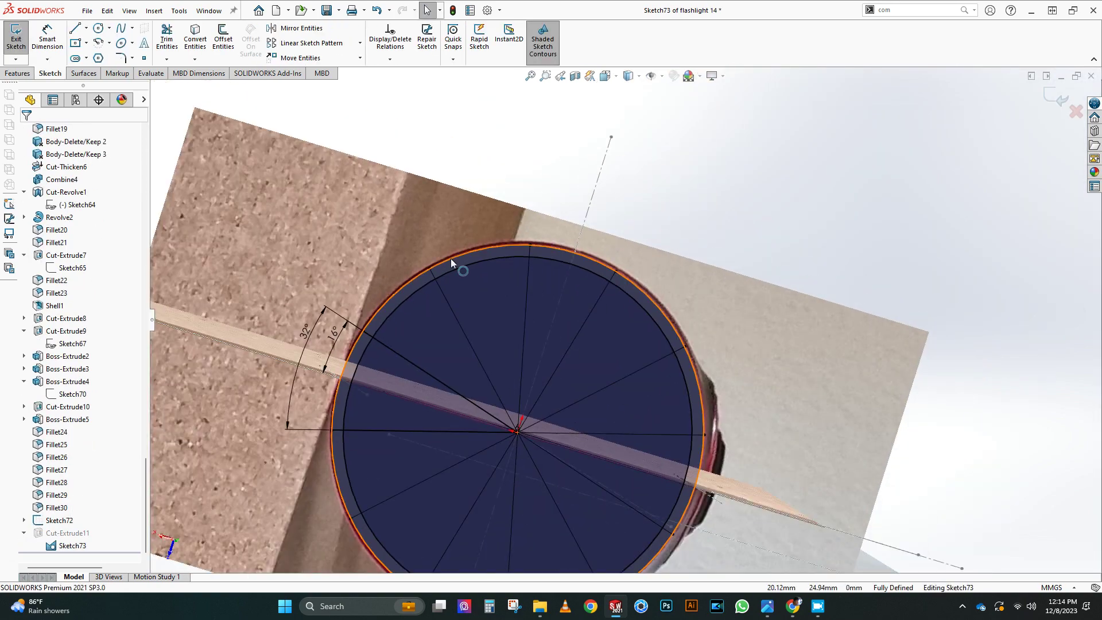
left_click(450, 258)
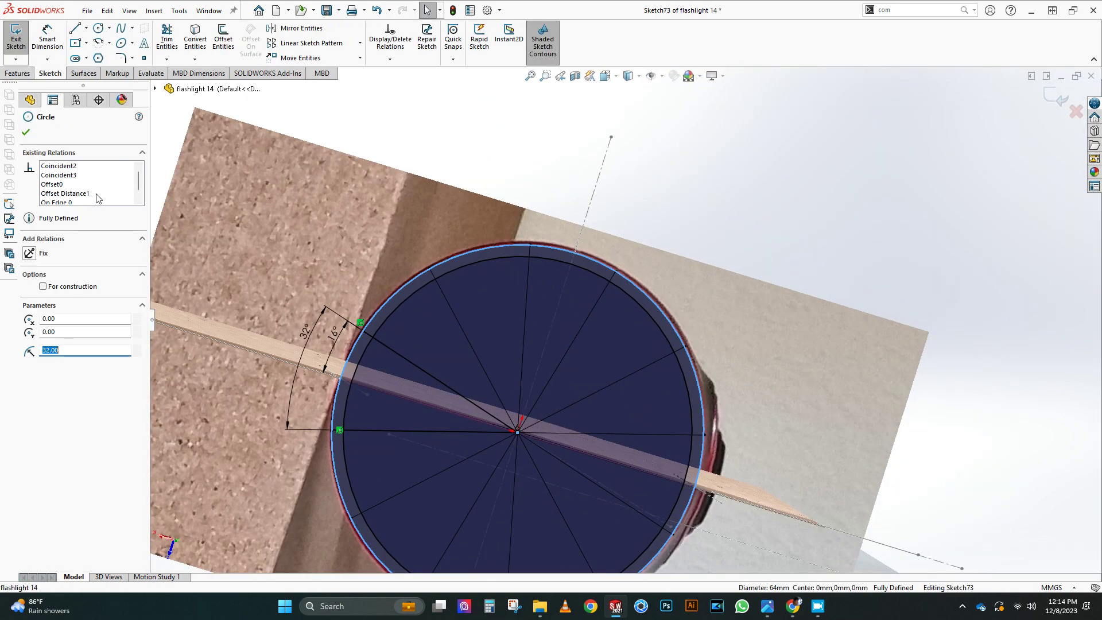
scroll(81, 194, "down", 1)
left_click(47, 38)
left_click(528, 216)
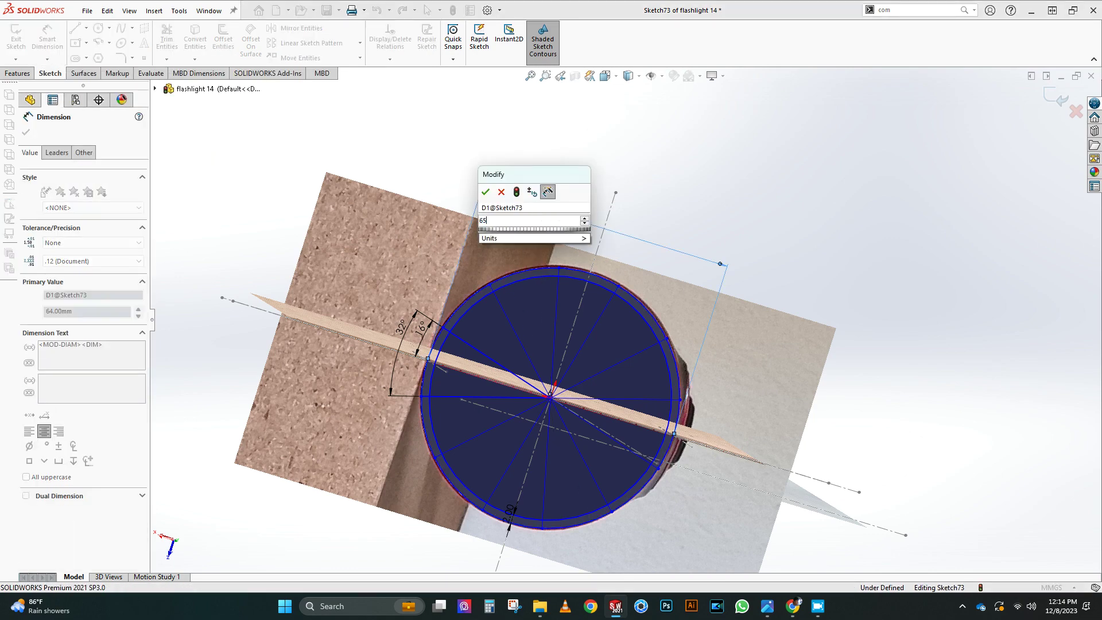
key("Escape")
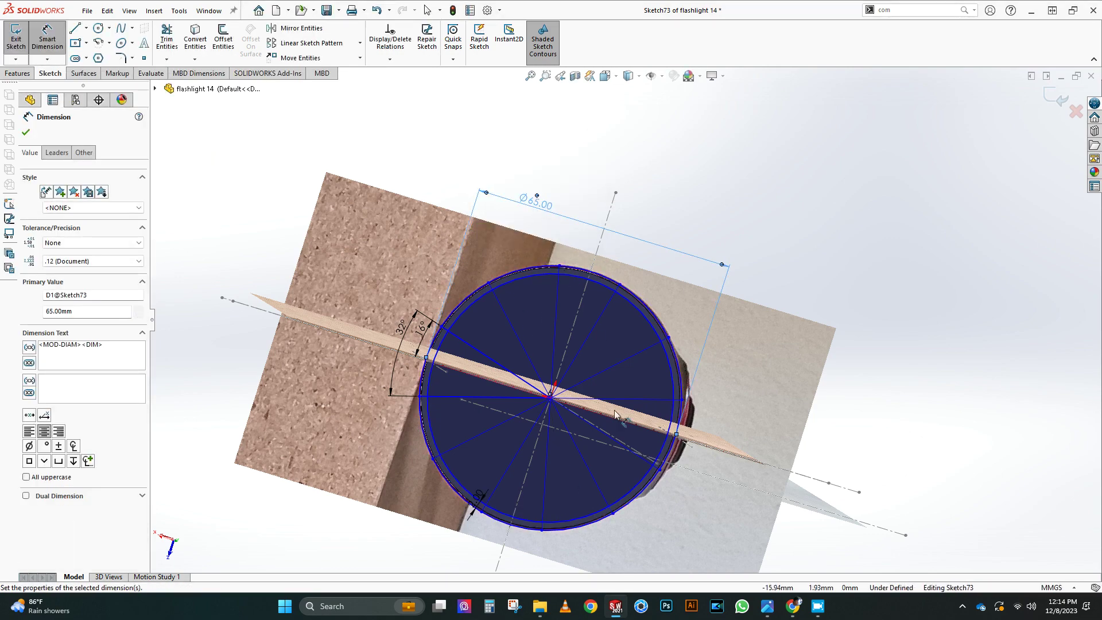
Set the offset distance between the two rim circles to 2.5 mm
left_click(607, 76)
left_click(580, 178)
scroll(634, 450, "down", 1)
right_click(528, 408)
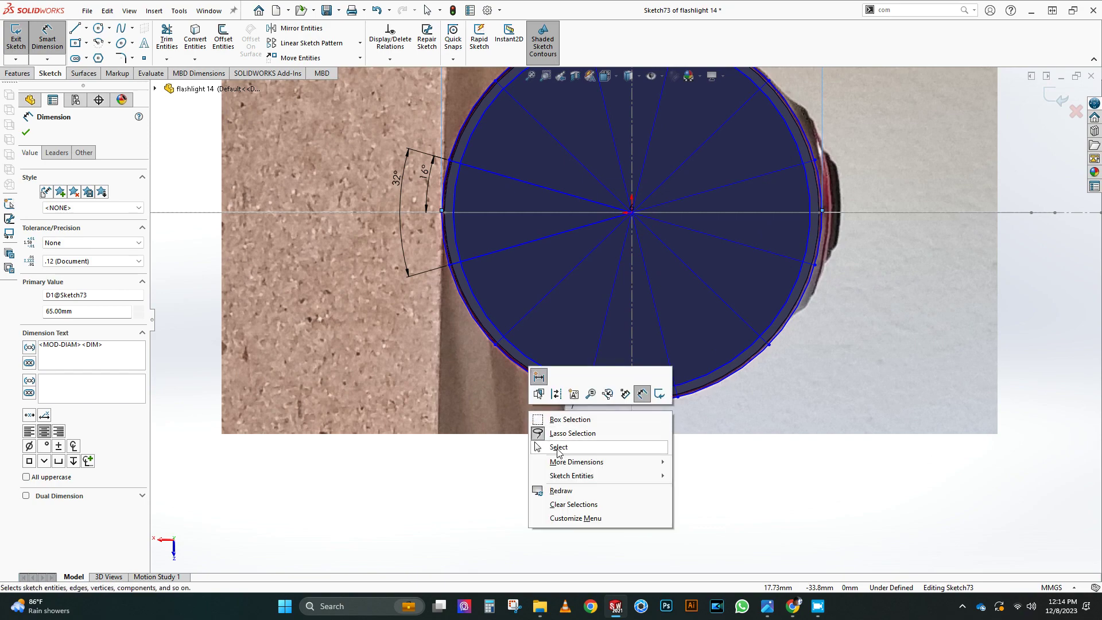
left_click(556, 448)
left_click(575, 385)
double_click(576, 388)
key("Return")
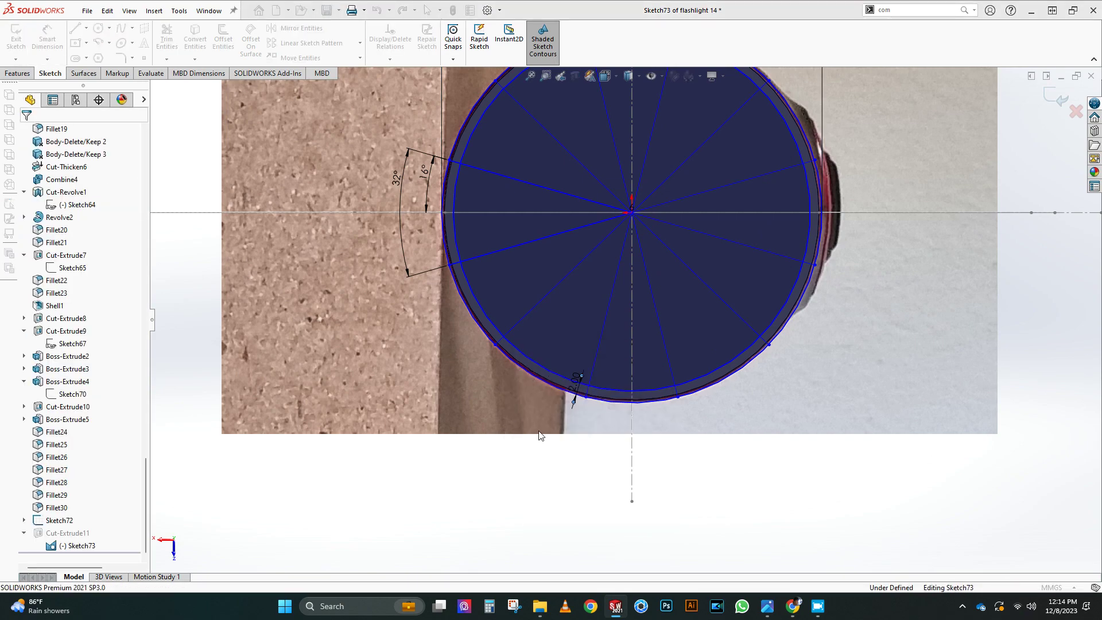
left_click(528, 372)
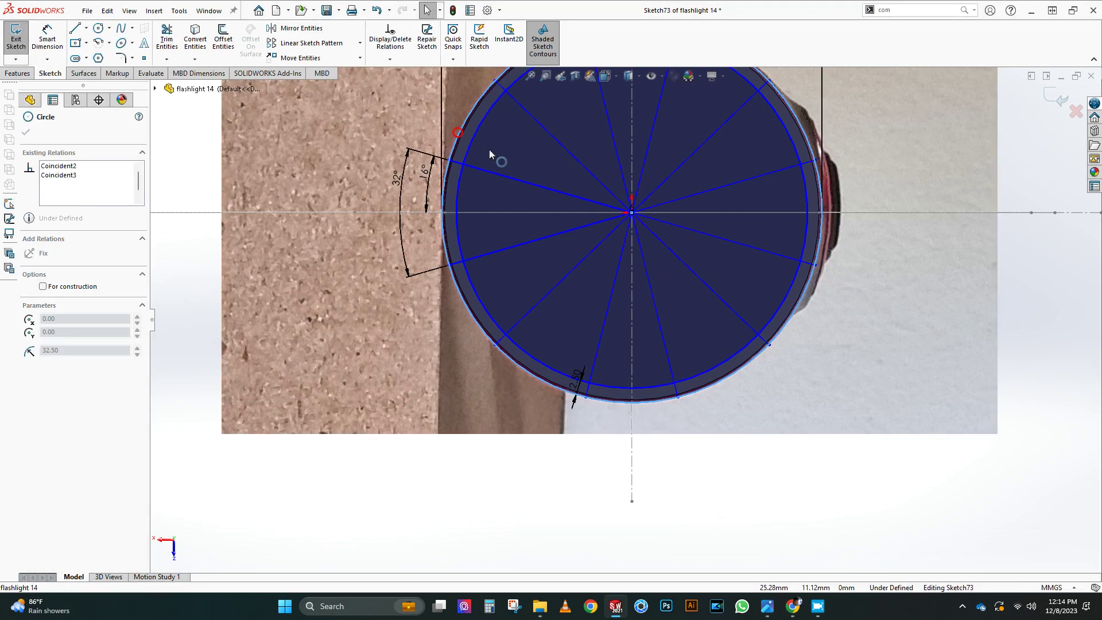
left_click(714, 465)
right_click(394, 381)
right_click(310, 458)
left_click(285, 500)
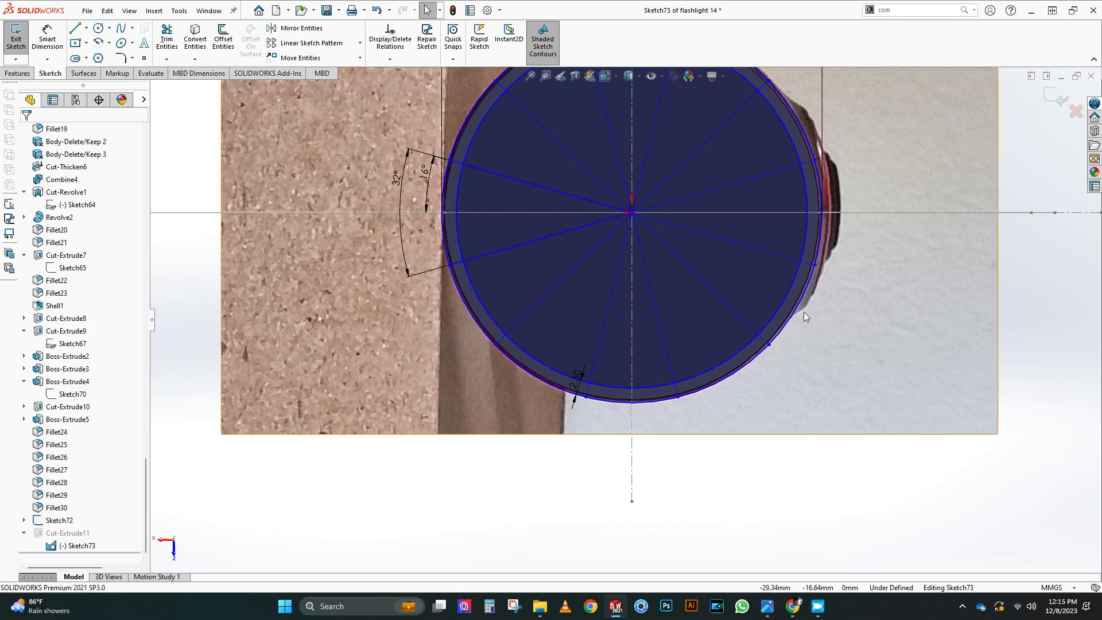
Exit the sketch, reopen the notch cut's definition and accept it with its selected contours
scroll(788, 303, "up", 3)
middle_click_drag(788, 303, 804, 291)
left_click(1058, 98)
scroll(545, 287, "up", 2)
left_click(67, 534)
left_click(79, 498)
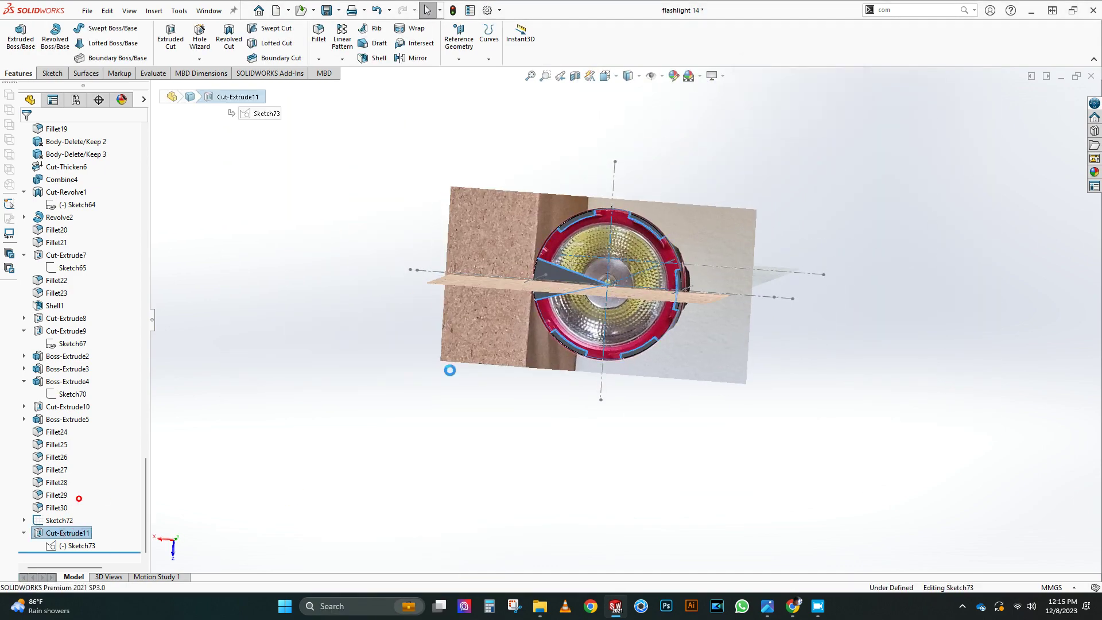
middle_click_drag(484, 292, 588, 388)
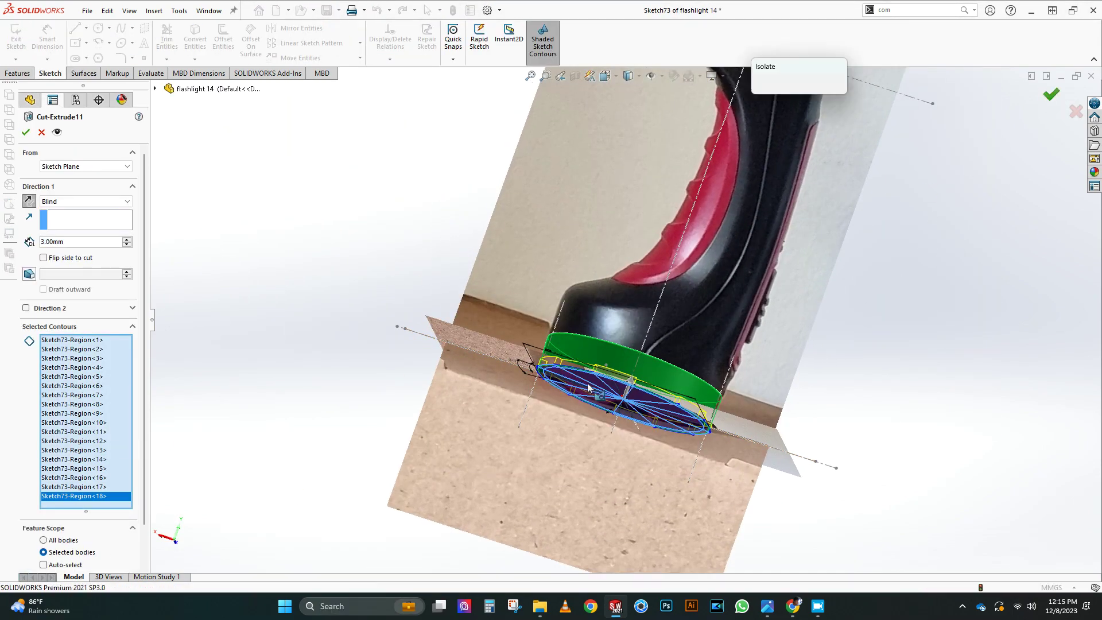
left_click(1051, 95)
Hide the reference photo sketches so that only the isolated head ring is displayed
scroll(568, 405, "down", 3)
middle_click_drag(584, 267, 506, 447)
scroll(506, 447, "up", 4)
scroll(103, 426, "up", 12)
scroll(102, 418, "up", 15)
scroll(110, 374, "down", 20)
left_click(61, 520)
left_click(80, 499)
Start a Chamfer on one tooth's end edge, using the distance-distance type with 3 mm and 2 mm
scroll(683, 337, "down", 3)
mouse_move(683, 337)
middle_mouse_down()
mouse_move(684, 242)
mouse_move(552, 189)
mouse_move(560, 130)
mouse_move(488, 152)
middle_mouse_up()
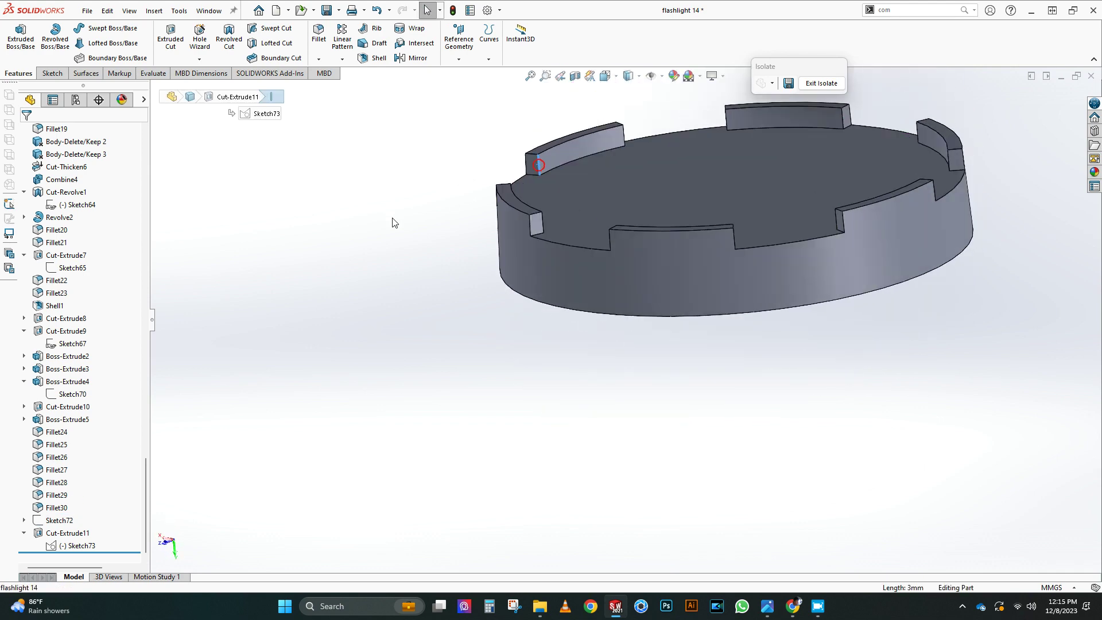
left_click(319, 60)
left_click(339, 87)
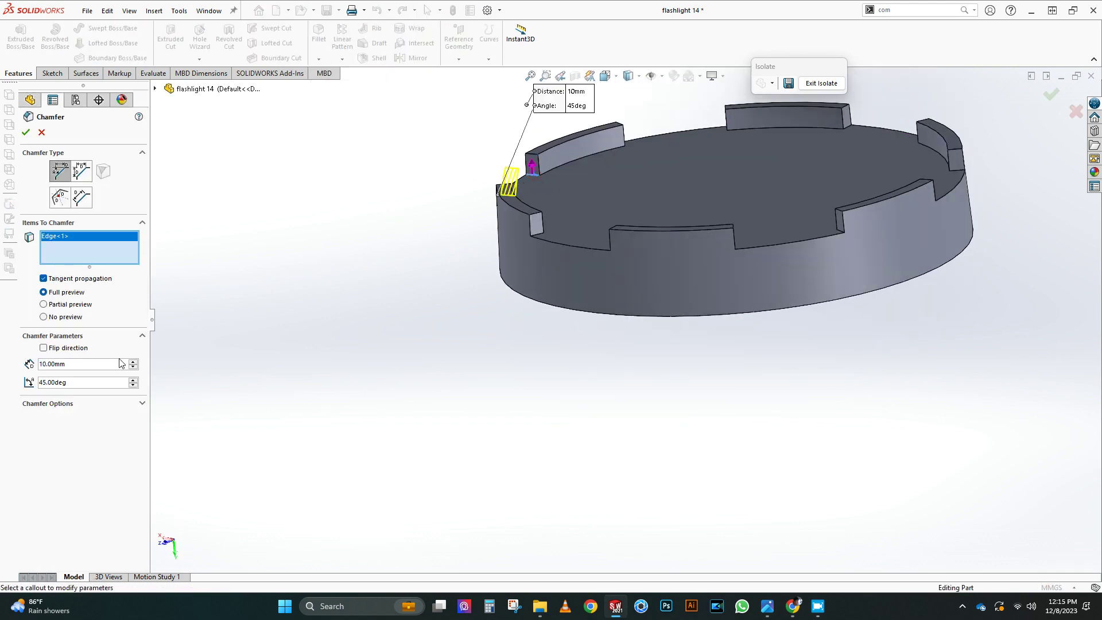
key("Return")
scroll(405, 140, "down", 2)
middle_click_drag(405, 139, 551, 184)
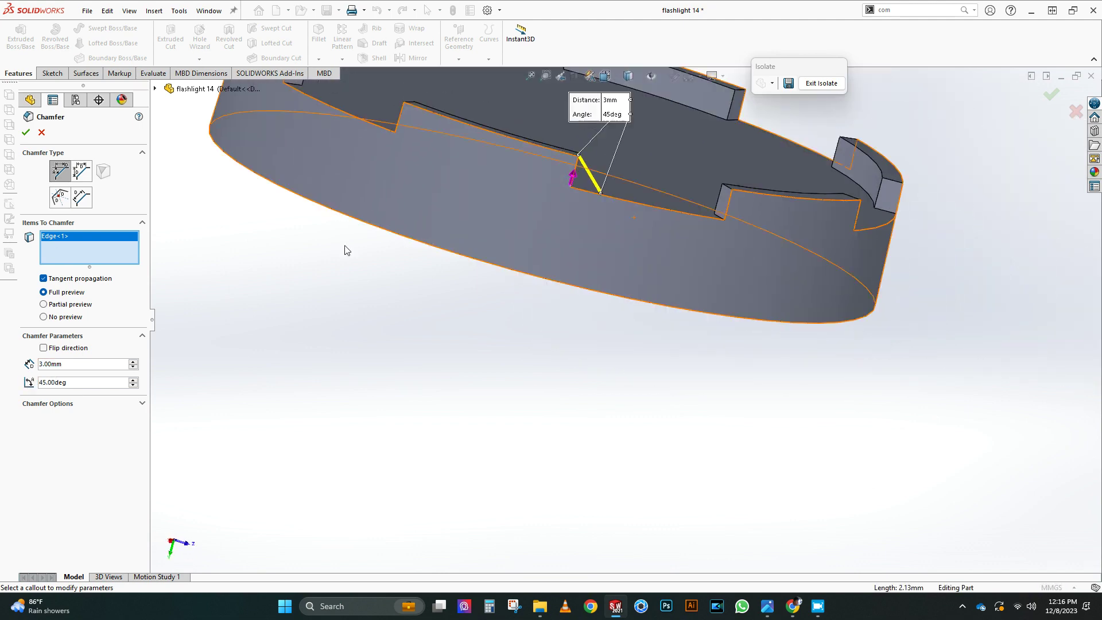
left_click(82, 172)
left_click(69, 370)
double_click(68, 384)
type("2")
key("Return")
Add the matching end edges of the other rim teeth to the chamfer and complete it
middle_click_drag(367, 215, 442, 181)
left_click(443, 164)
left_click(442, 166)
left_click(460, 202)
left_click(447, 92)
scroll(448, 95, "up", 4)
middle_click_drag(448, 94, 450, 174)
scroll(450, 174, "down", 4)
left_click(495, 263)
middle_click_drag(435, 268, 376, 233)
left_click(354, 226)
left_click(323, 200)
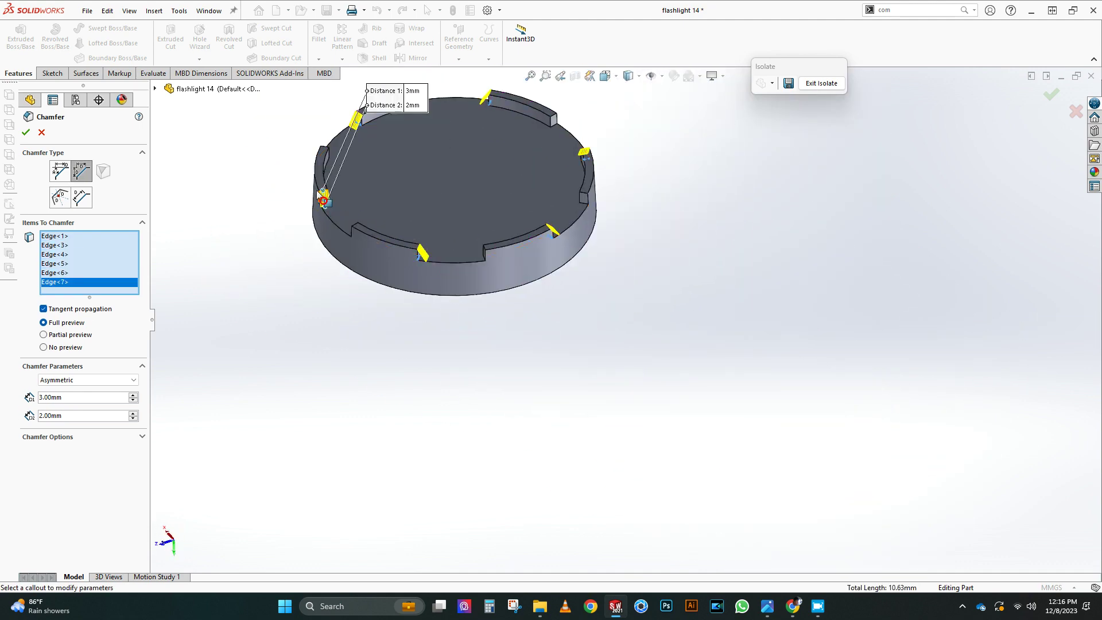
left_click(26, 133)
Start a second distance-distance chamfer on the opposite end edge of a rim tooth
middle_click_drag(448, 241, 448, 198)
left_click(490, 250)
scroll(478, 303, "down", 2)
left_click(82, 172)
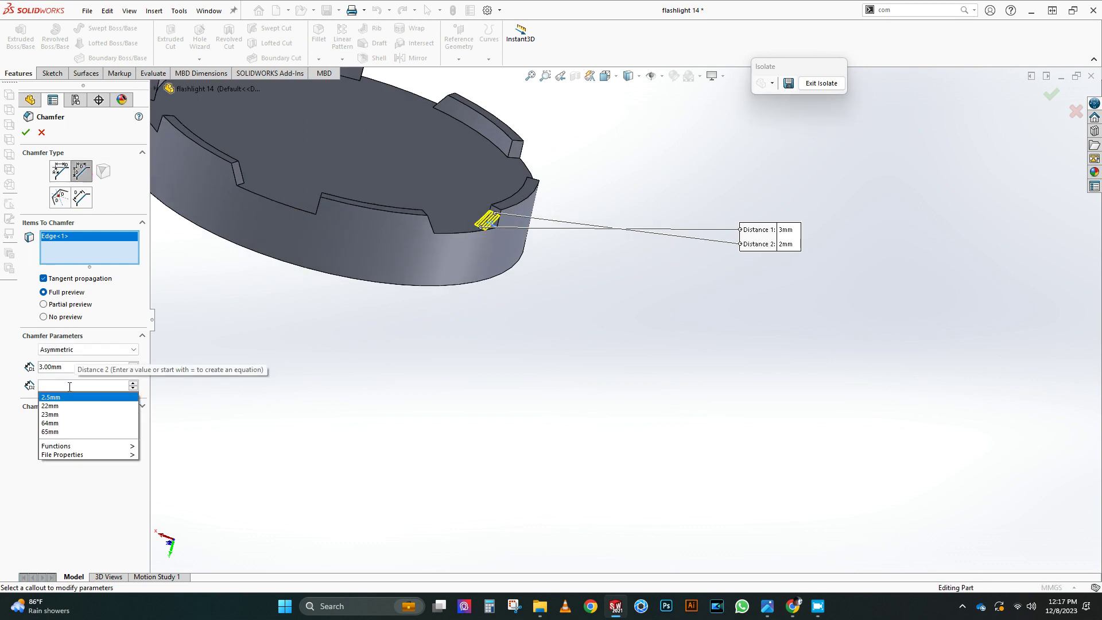
Add the opposite end edges of the remaining teeth and complete the asymmetric chamfer with distances of 2 mm and 3 mm
left_click(517, 158)
scroll(566, 177, "up", 3)
middle_click_drag(557, 201, 491, 265)
left_click(521, 180)
left_click(468, 144)
scroll(559, 253, "down", 3)
left_click(563, 254)
scroll(559, 256, "up", 2)
left_click(497, 254)
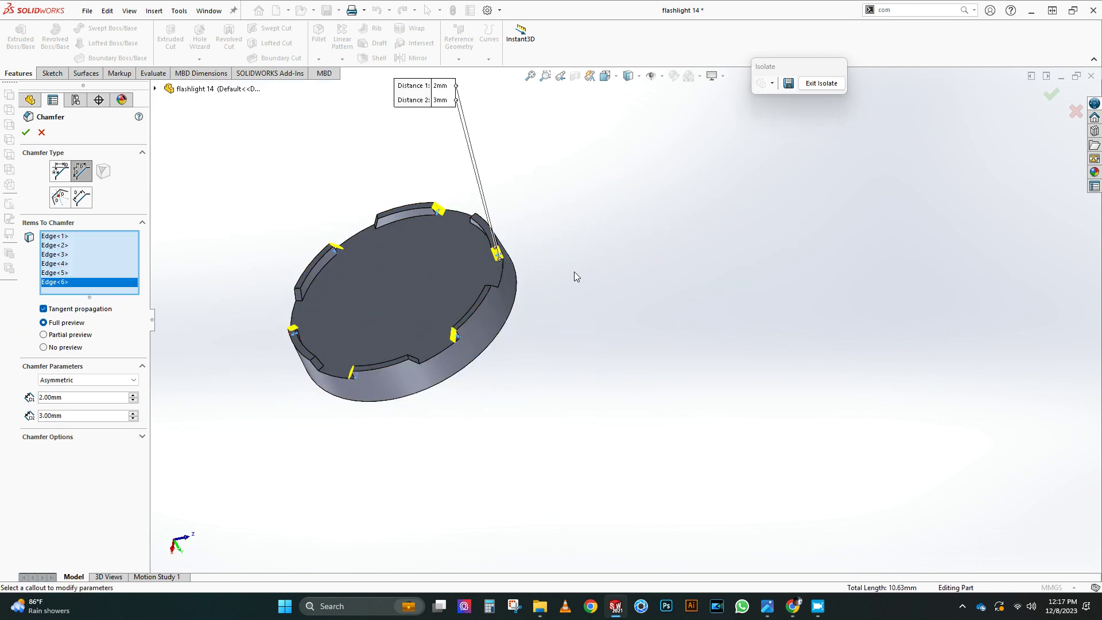
left_click(26, 133)
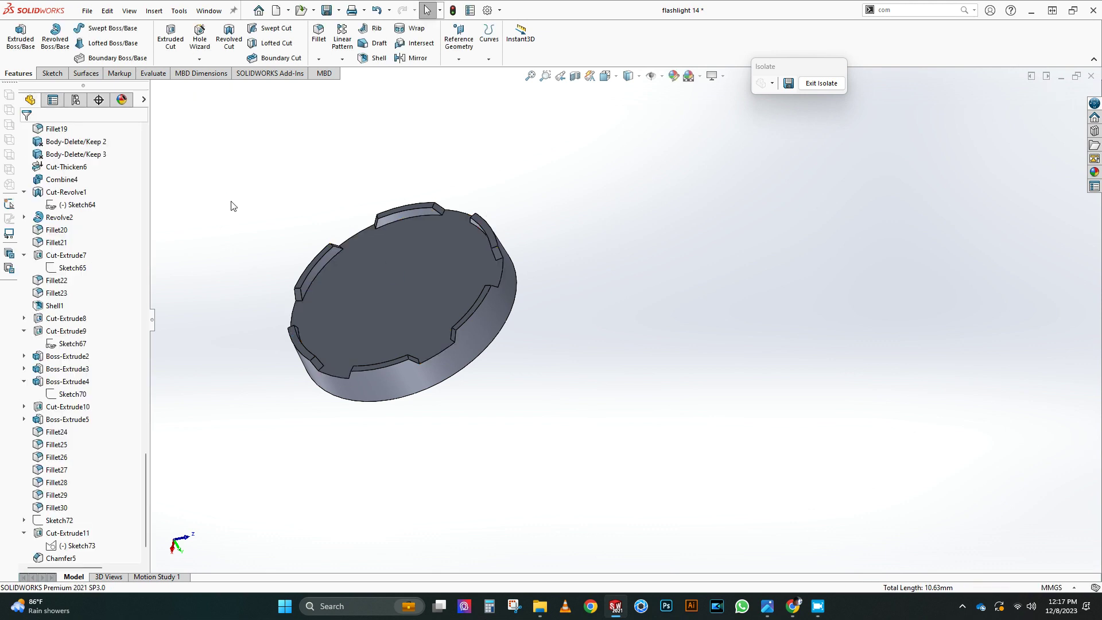
Chamfer the long inner edges of all six rim teeth asymmetrically with distances of 1 mm and 3 mm
middle_click_drag(335, 277, 343, 238)
left_click(318, 59)
left_click(333, 88)
left_click(319, 281)
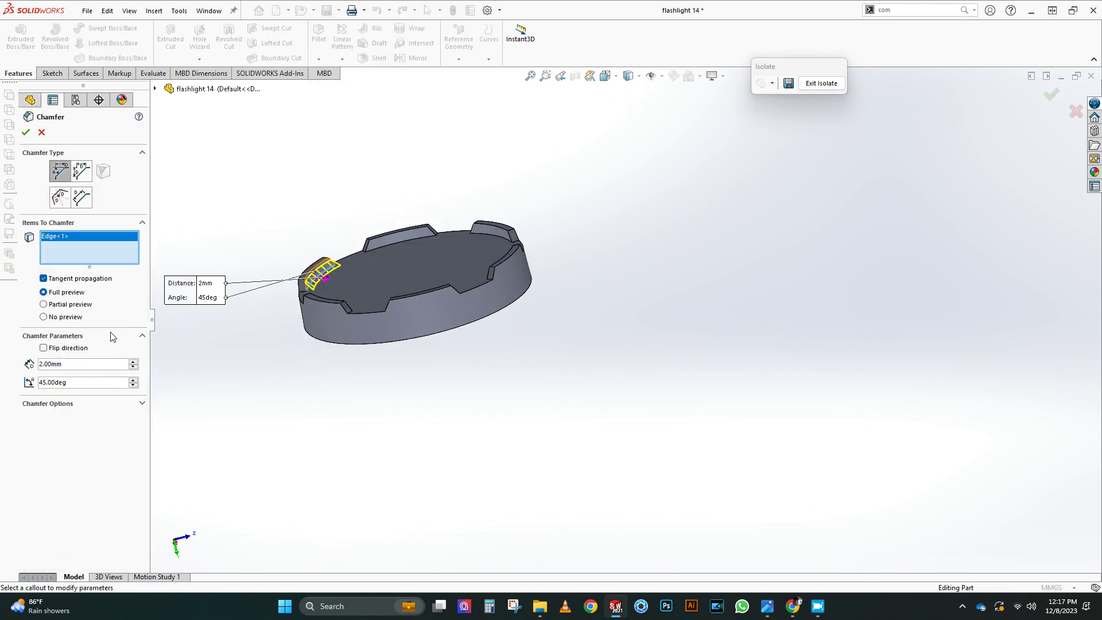
left_click(82, 171)
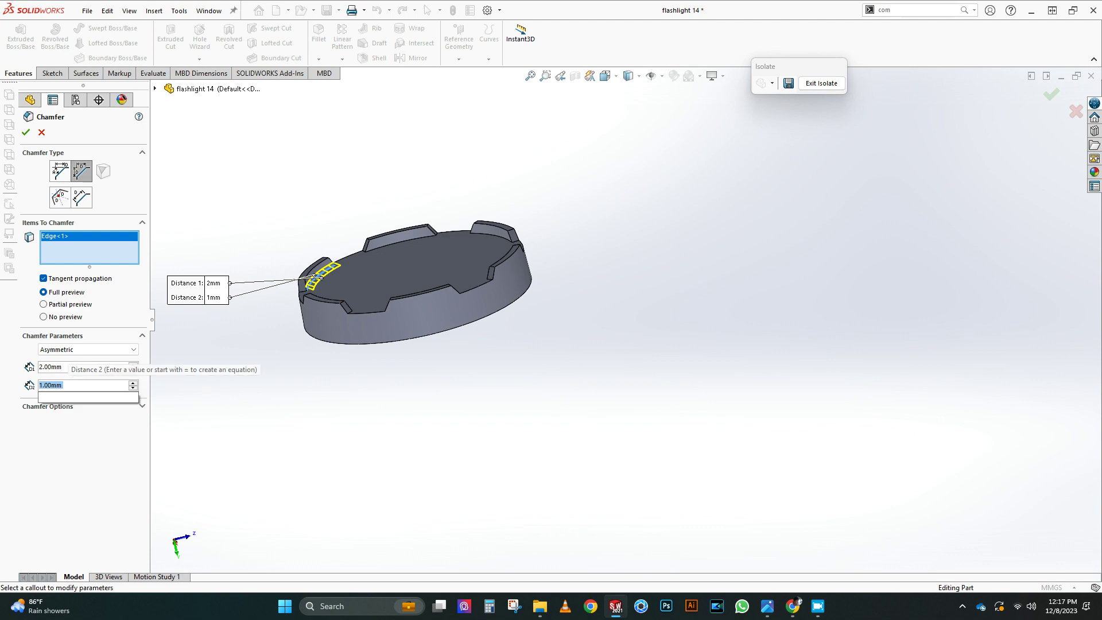
left_click(403, 243)
left_click(494, 236)
middle_click_drag(472, 359, 534, 368)
left_click(553, 249)
middle_click_drag(505, 281, 557, 266)
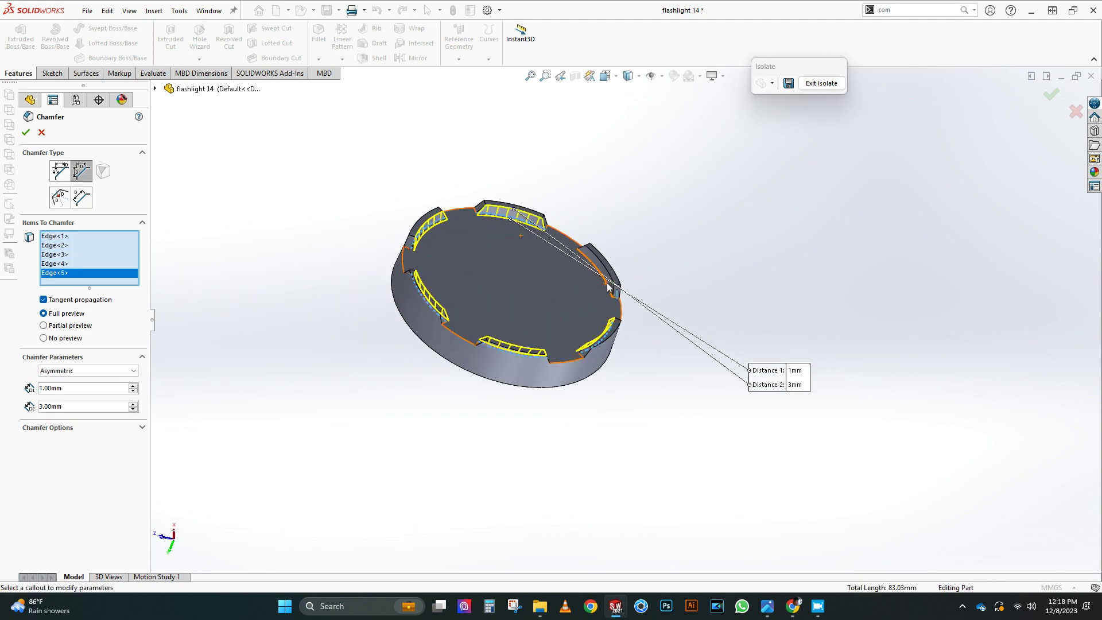
key("Return")
Show the front-view photo sketch again and start a new sketch on the Top Plane
middle_click_drag(484, 356, 500, 439)
scroll(517, 436, "up", 1)
mouse_move(578, 448)
middle_mouse_down()
mouse_move(573, 482)
mouse_move(559, 436)
middle_mouse_up()
scroll(560, 389, "up", 2)
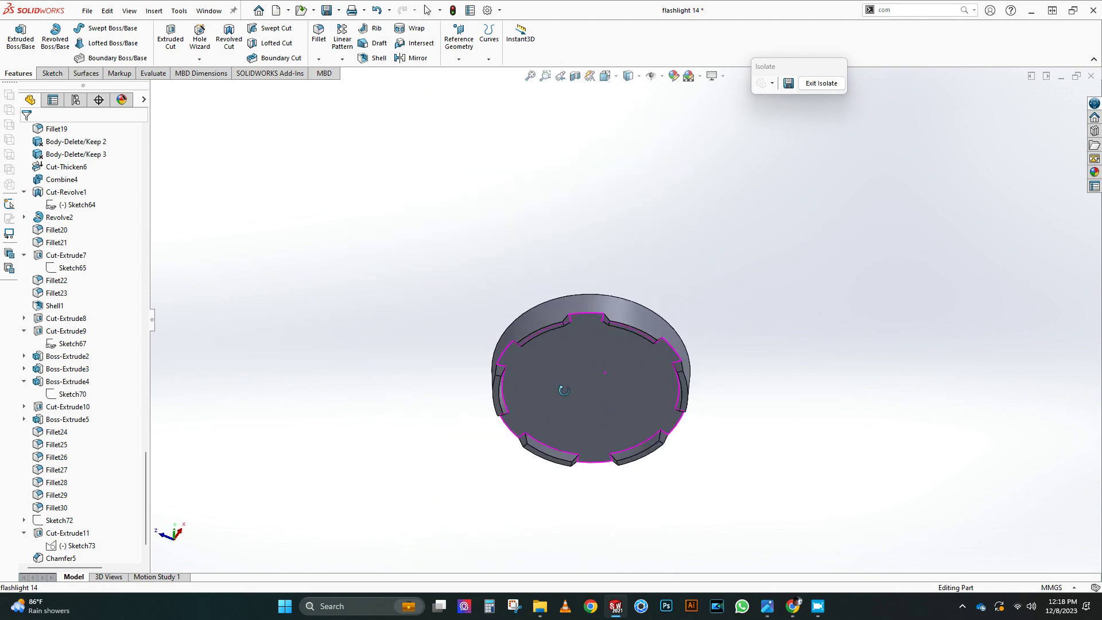
middle_click_drag(561, 389, 579, 356)
scroll(612, 363, "up", 1)
scroll(84, 465, "down", 2)
left_click(65, 483)
left_click(90, 462)
scroll(134, 345, "up", 15)
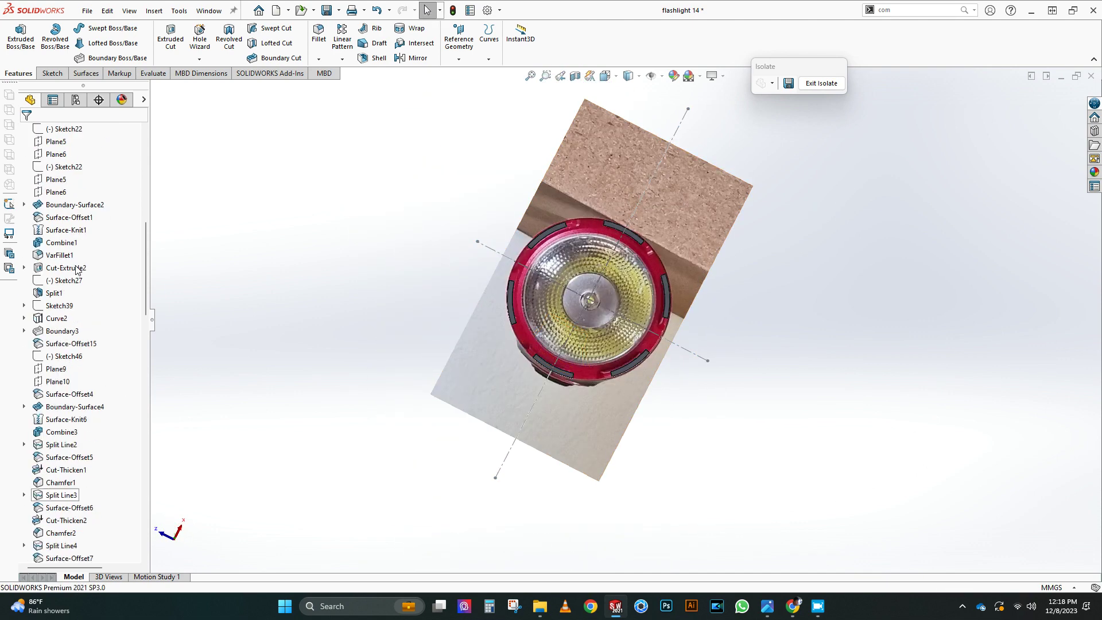
left_click(76, 276)
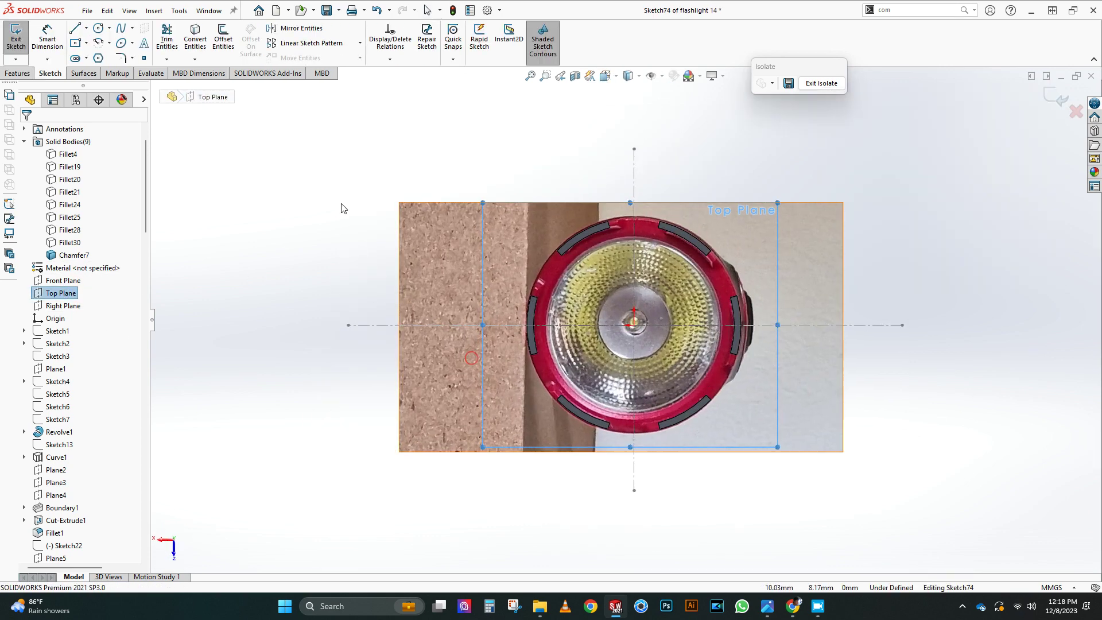
Sketch a circle about 53 mm in diameter around the lens, centred on the origin, and dimension its diameter
left_click(99, 28)
left_click(633, 325)
left_click(618, 240)
right_click_drag(617, 240, 615, 210)
left_click(561, 275)
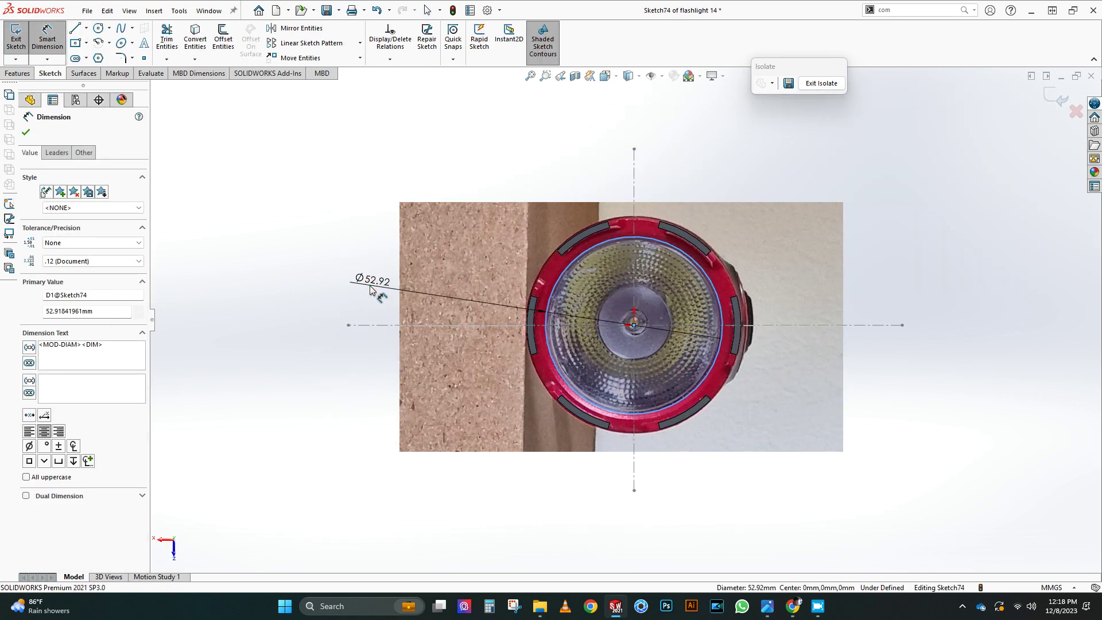
left_click(370, 286)
type("53")
key("Return")
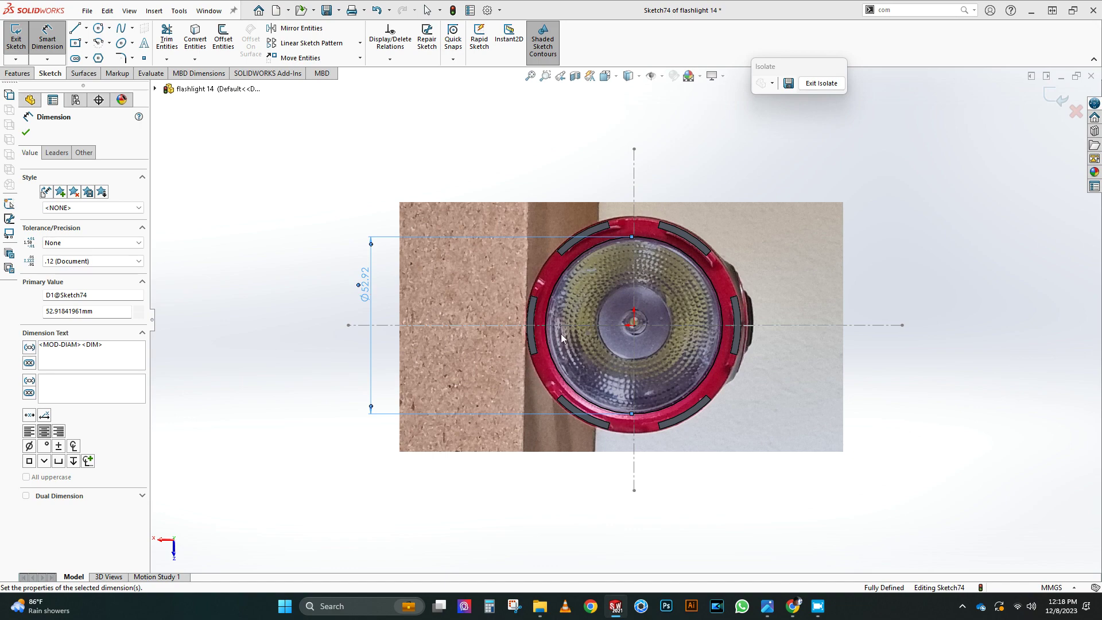
Cut the lens circle into the head ring as a blind Extruded Cut, with automatic body selection off and the ring as target
scroll(439, 290, "up", 1)
middle_click_drag(440, 290, 339, 313)
left_click(18, 74)
left_click(171, 38)
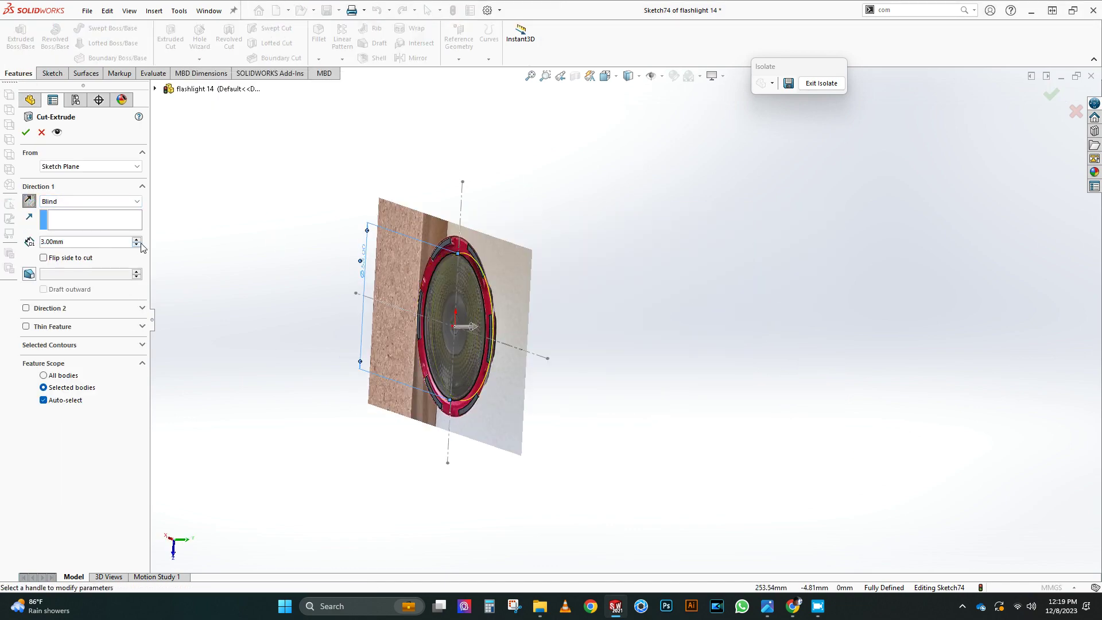
middle_click_drag(370, 212, 270, 224)
left_click(73, 400)
left_click(448, 312)
left_click(26, 132)
Hide the front-view photo sketch to clear the view of the cut head ring
middle_click_drag(391, 209, 638, 316)
scroll(639, 316, "up", 3)
scroll(629, 380, "down", 6)
mouse_move(630, 380)
middle_mouse_down()
mouse_move(653, 229)
mouse_move(608, 280)
mouse_move(649, 312)
mouse_move(628, 124)
mouse_move(621, 141)
middle_mouse_up()
scroll(128, 388, "down", 20)
left_click(66, 470)
left_click(85, 449)
Set the ring to the left view and switch the display style to wireframe
mouse_move(695, 387)
middle_mouse_down()
mouse_move(537, 234)
mouse_move(620, 492)
mouse_move(617, 471)
middle_mouse_up()
left_click(606, 241)
scroll(606, 528, "down", 4)
left_click(628, 79)
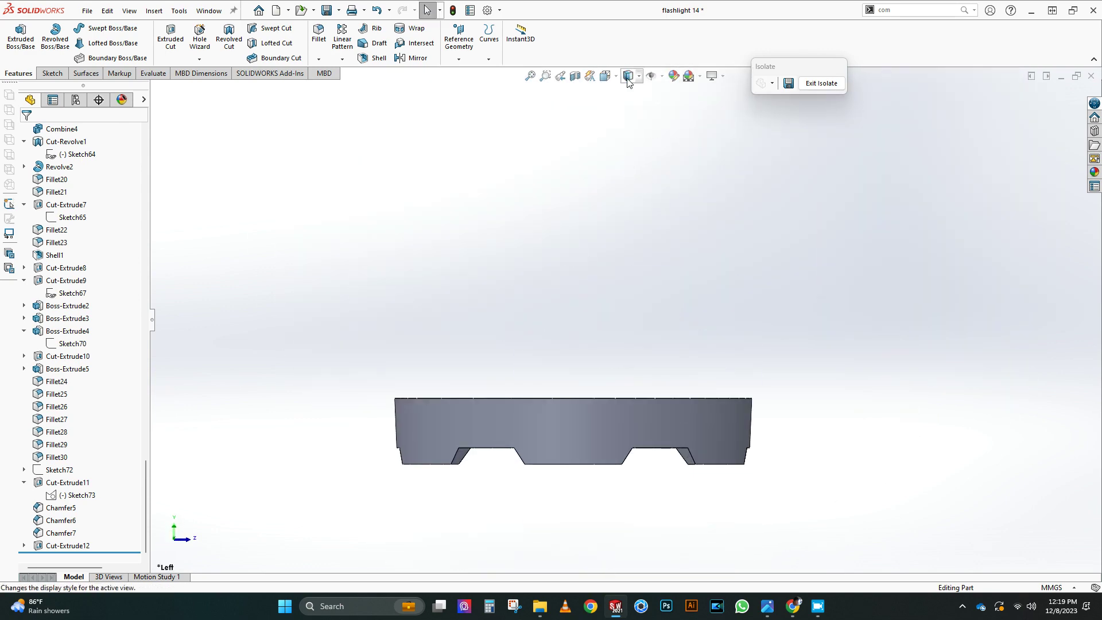
left_click(630, 161)
Show the sketch of the Revolve1 feature and start a new sketch on the Front Plane
scroll(86, 344, "up", 15)
left_click(24, 469)
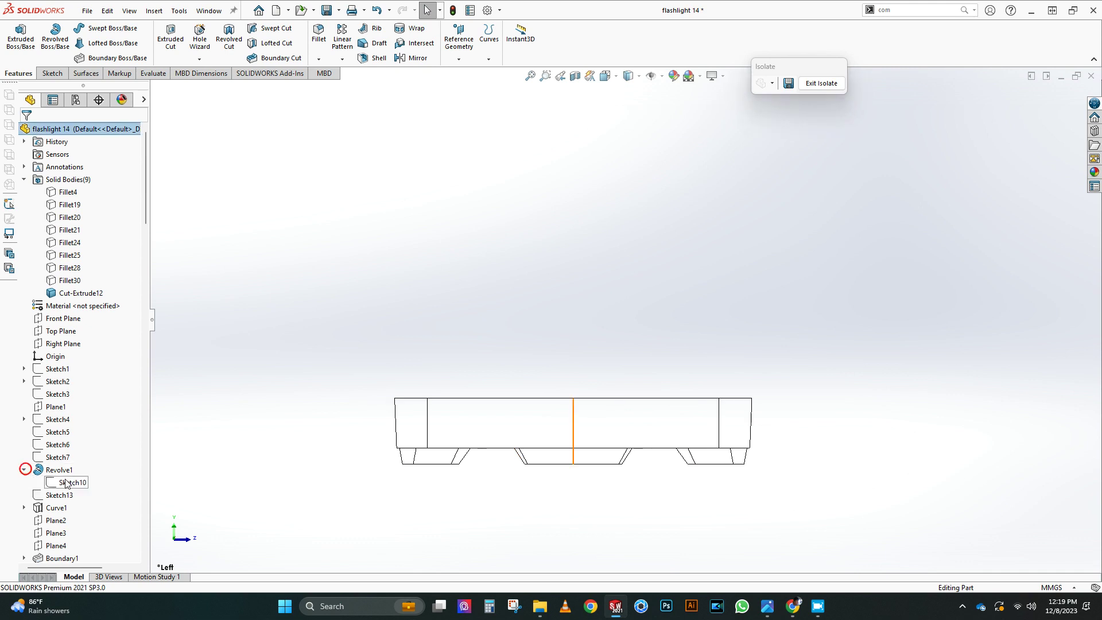
scroll(310, 445, "up", 2)
middle_click_drag(310, 445, 483, 473)
scroll(482, 472, "up", 2)
left_click(64, 319)
left_click(73, 298)
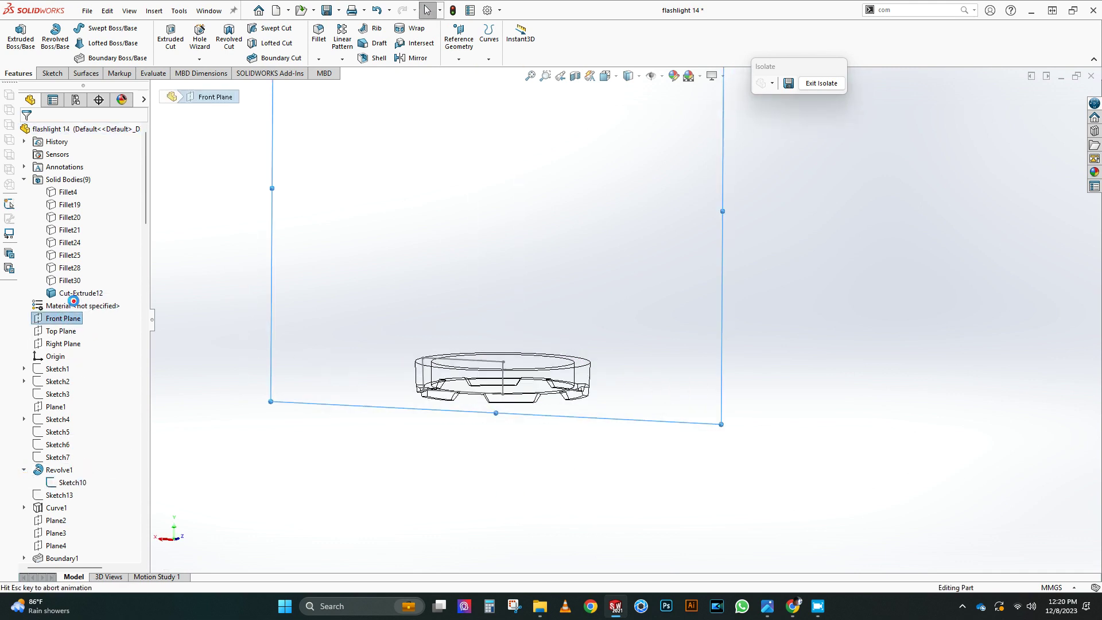
Offset the slanted outer profile line inward by 1 mm
scroll(641, 502, "down", 5)
left_click(223, 38)
left_click(635, 391)
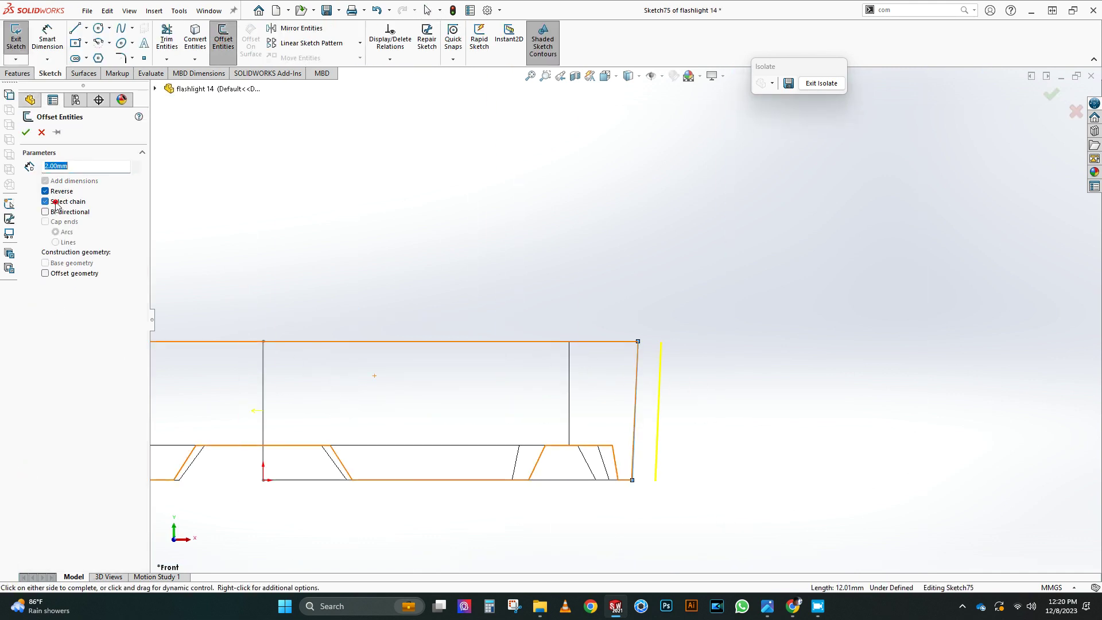
key("Return")
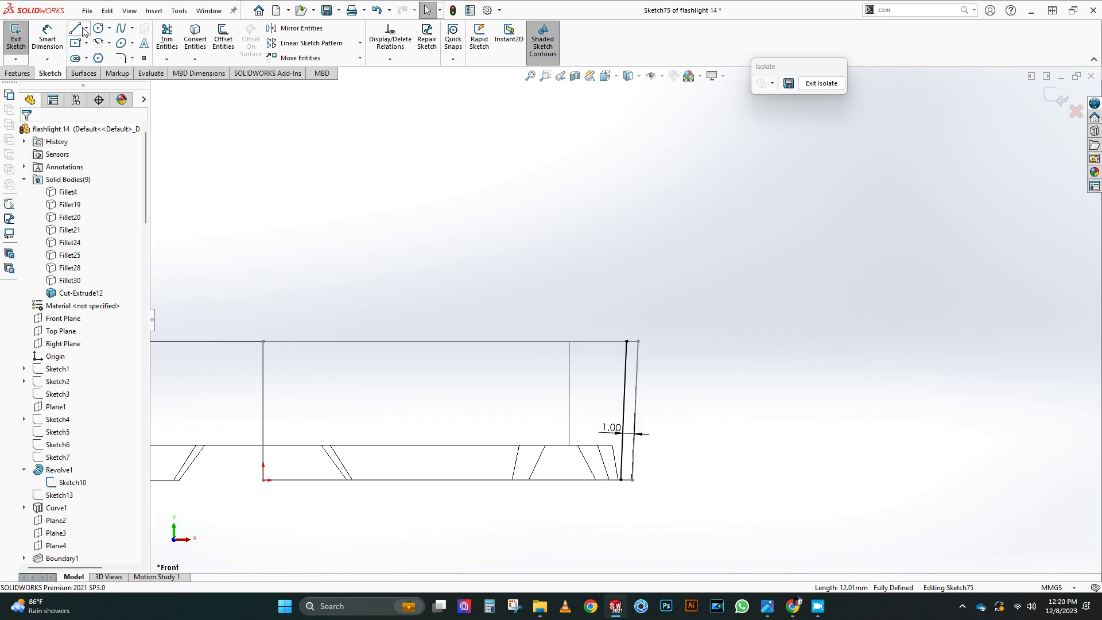
Draw lines from the lower part of the offset line inward, up to the ring's rear edge and back to the offset line's upper end
key("l")
left_click(621, 438)
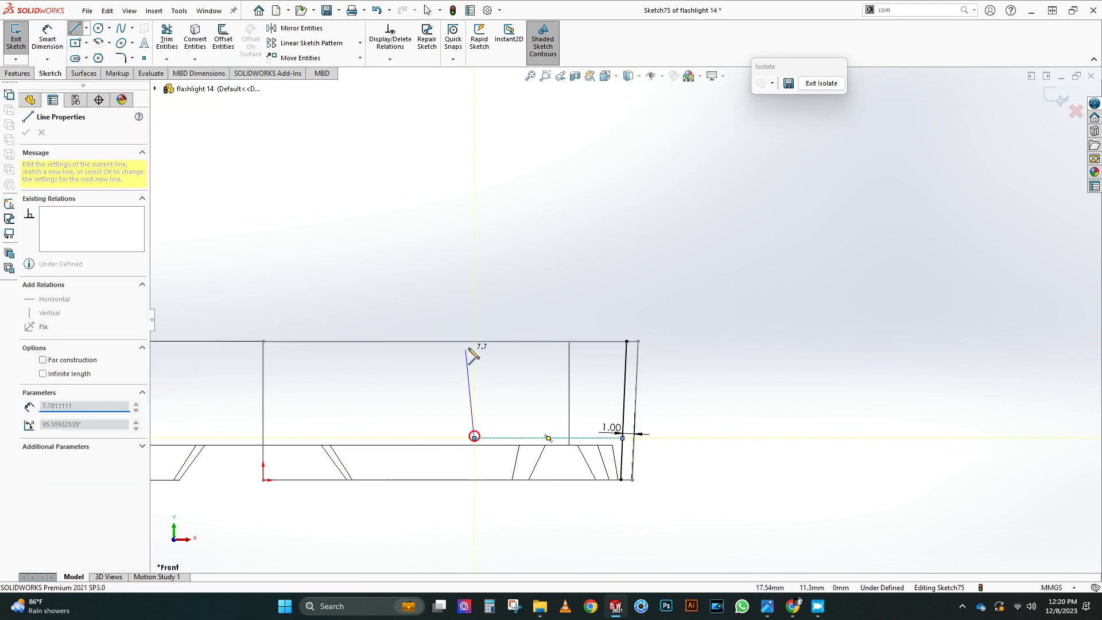
left_click(627, 341)
scroll(625, 321, "up", 2)
Draw a vertical centerline through the origin as the axis of the profile
left_click(86, 28)
left_click(102, 54)
left_click(374, 483)
left_click(373, 305)
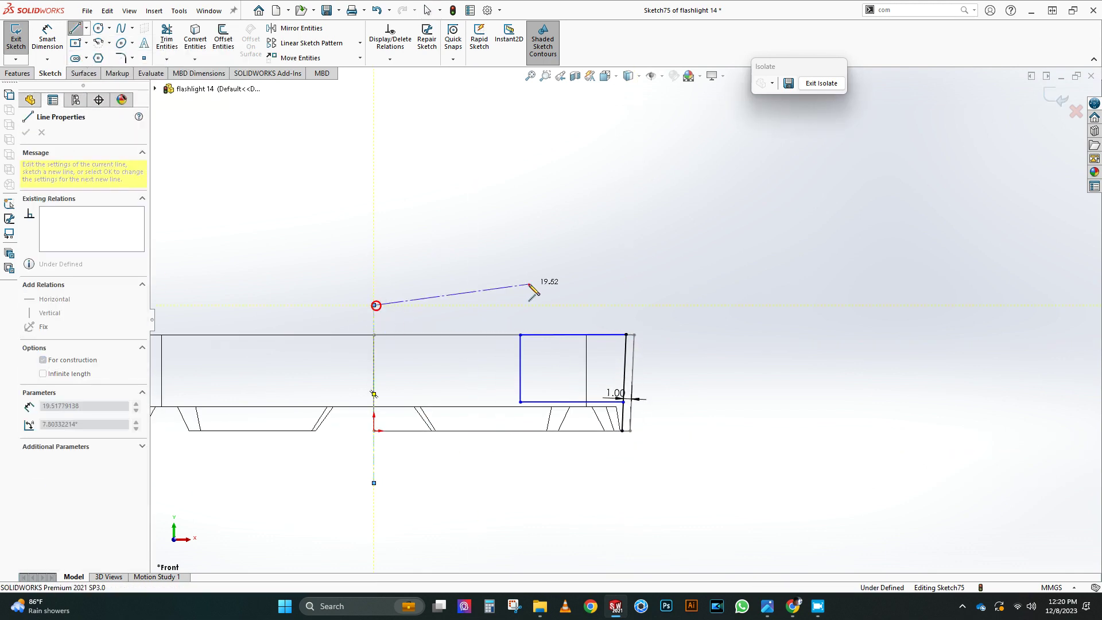
key("Escape")
Dimension the profile's lower horizontal line 1.5 mm above the base line of the ring's teeth
left_click(47, 38)
left_click(467, 369)
type("1.5")
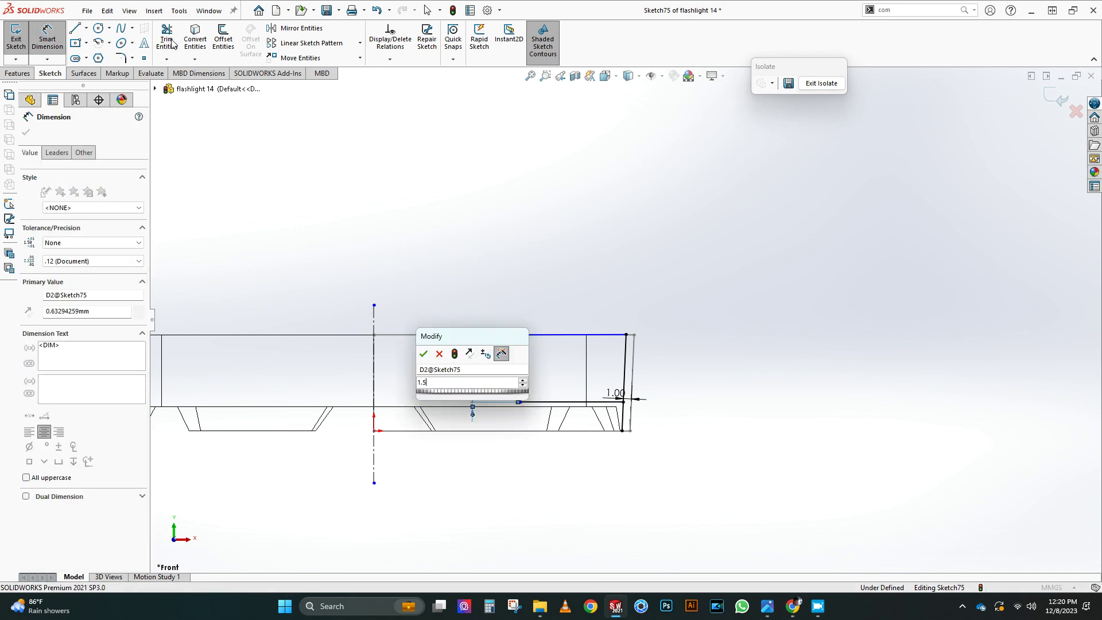
key("Escape")
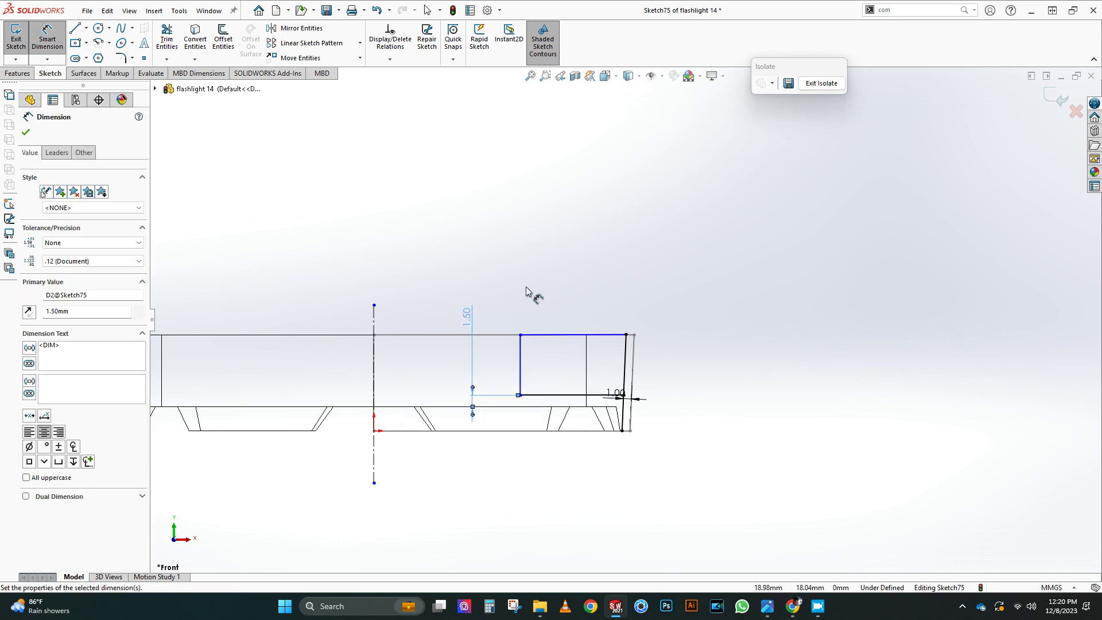
Try a horizontal relation on the profile's upper line and delete that relation
key("Escape")
left_click(541, 334)
left_click(54, 254)
right_click(109, 183)
left_click(124, 193)
scroll(628, 335, "down", 8)
scroll(615, 364, "up", 2)
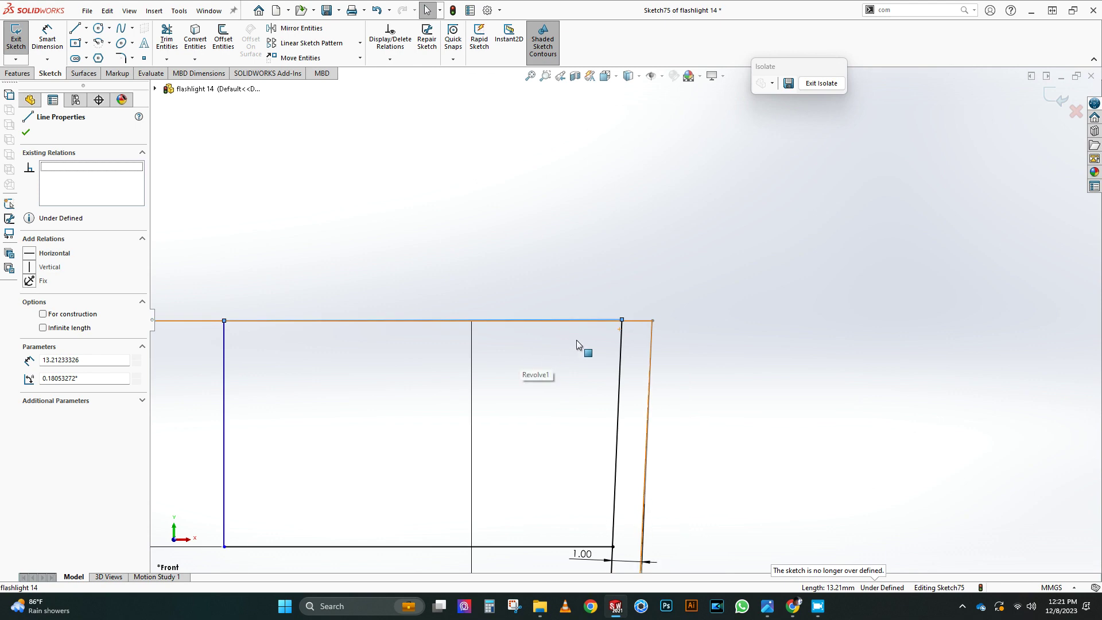
Delete the profile's upper line and redraw it along the ring's rear edge to the offset line
scroll(590, 336, "down", 7)
left_click(784, 184)
left_click(725, 261)
key("Delete")
left_click(80, 28)
scroll(484, 218, "down", 6)
left_click(391, 312)
scroll(637, 306, "up", 7)
left_click(667, 399)
right_click(621, 361)
left_click(641, 369)
Trim the excess line ends at the profile's upper corner
key("t")
scroll(695, 409, "down", 7)
right_click(262, 168)
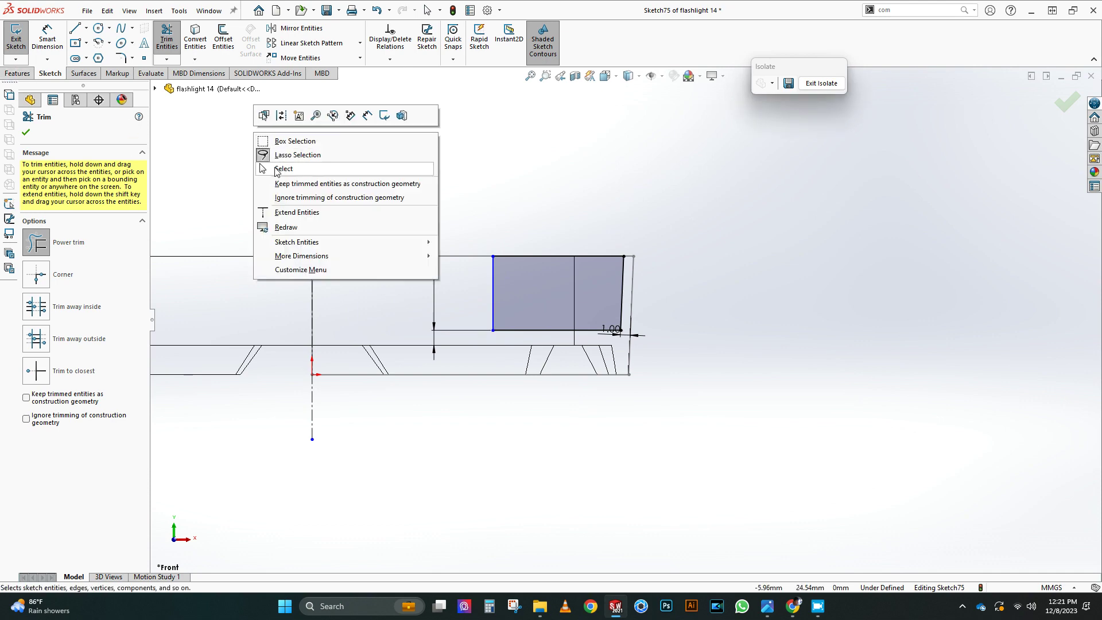
left_click(284, 168)
Cut-revolve the profile 360 degrees about the vertical centerline and display the ring shaded with edges
left_click(18, 73)
left_click(229, 39)
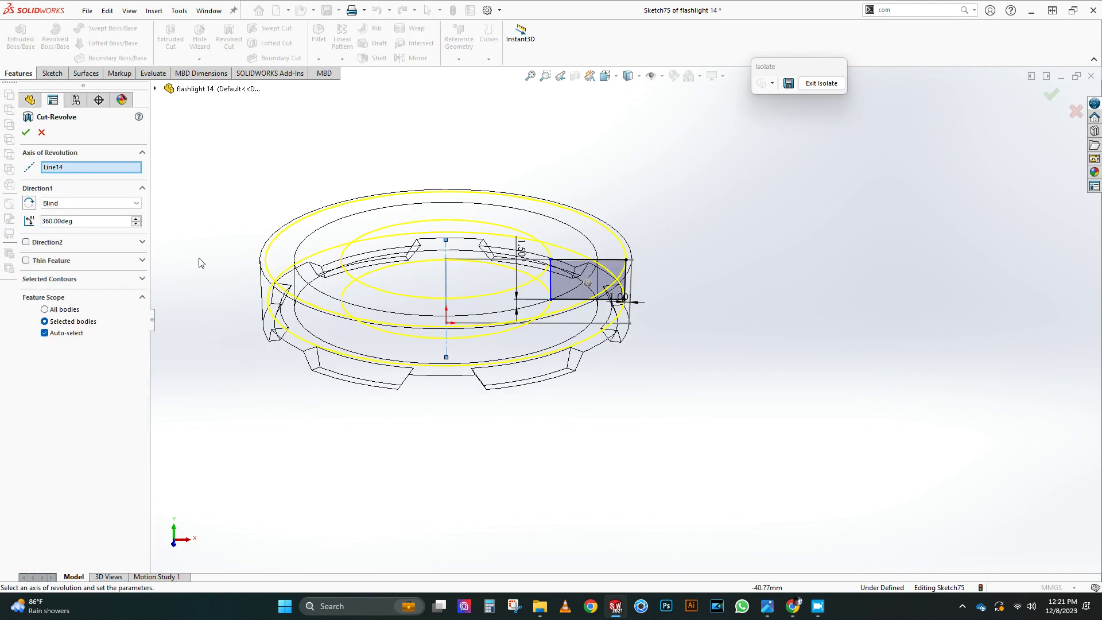
left_click(26, 133)
scroll(620, 322, "up", 3)
left_click(628, 75)
left_click(628, 93)
scroll(565, 276, "down", 3)
mouse_move(565, 321)
middle_mouse_down()
mouse_move(563, 292)
mouse_move(509, 279)
mouse_move(509, 138)
middle_mouse_up()
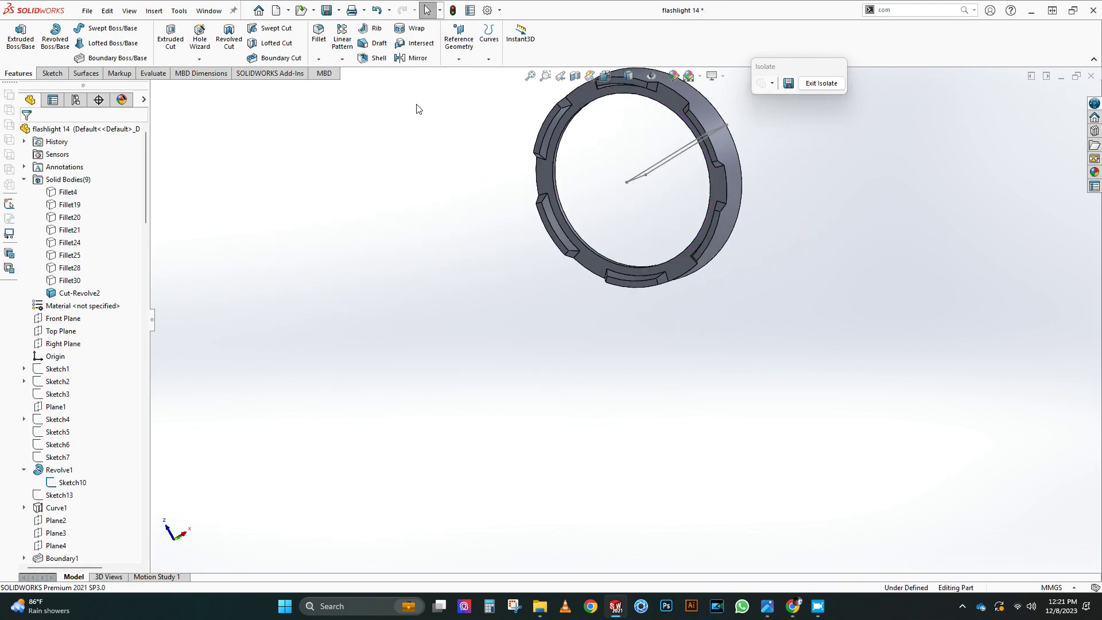
Chamfer the circular front edge of the lens opening by 1 mm at 45 degrees
left_click(321, 83)
left_click(555, 183)
scroll(623, 189, "up", 7)
middle_click_drag(623, 198, 580, 199)
scroll(432, 332, "down", 2)
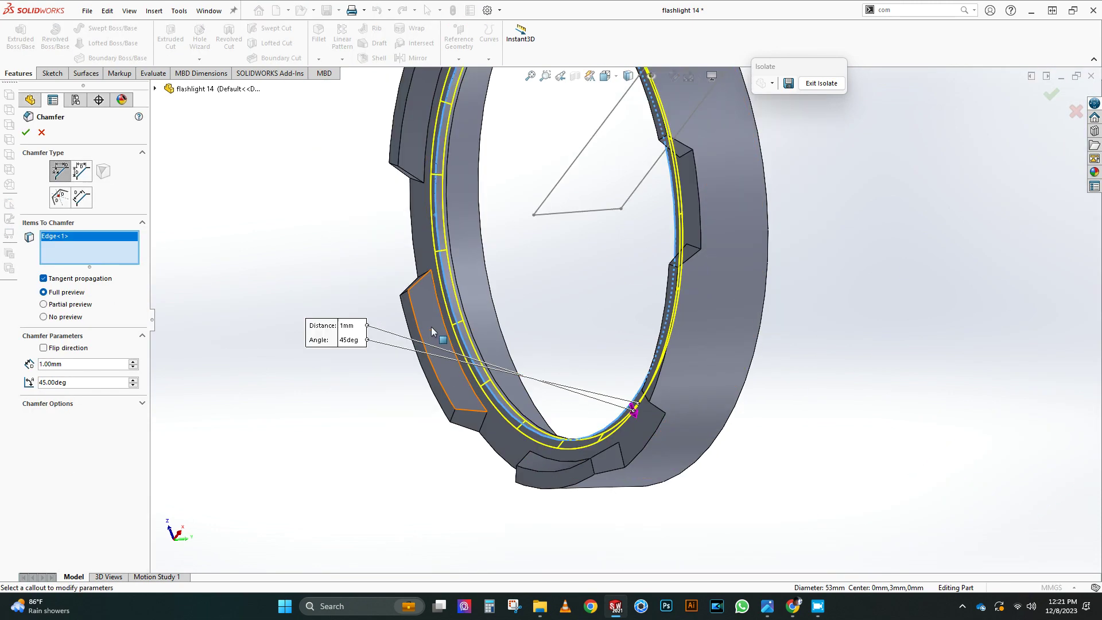
Start a sketch on the ring's inner face and convert its edges into the lens outline
scroll(509, 209, "down", 4)
middle_click_drag(509, 209, 396, 437)
left_click(546, 199)
left_click(589, 160)
left_click(197, 40)
Extrude the converted outline into a lens disc as a separate body
left_click(17, 73)
left_click(20, 38)
scroll(423, 301, "down", 1)
double_click(87, 242)
left_click(47, 261)
middle_click_drag(428, 418, 104, 367)
Hide the sketch lines still shown inside the ring and save the part
scroll(574, 321, "up", 3)
mouse_move(579, 324)
middle_mouse_down()
mouse_move(863, 411)
mouse_move(551, 441)
mouse_move(529, 310)
mouse_move(459, 229)
middle_mouse_up()
left_click(541, 447)
left_click(591, 409)
scroll(609, 459, "down", 3)
scroll(427, 316, "down", 2)
left_click(326, 10)
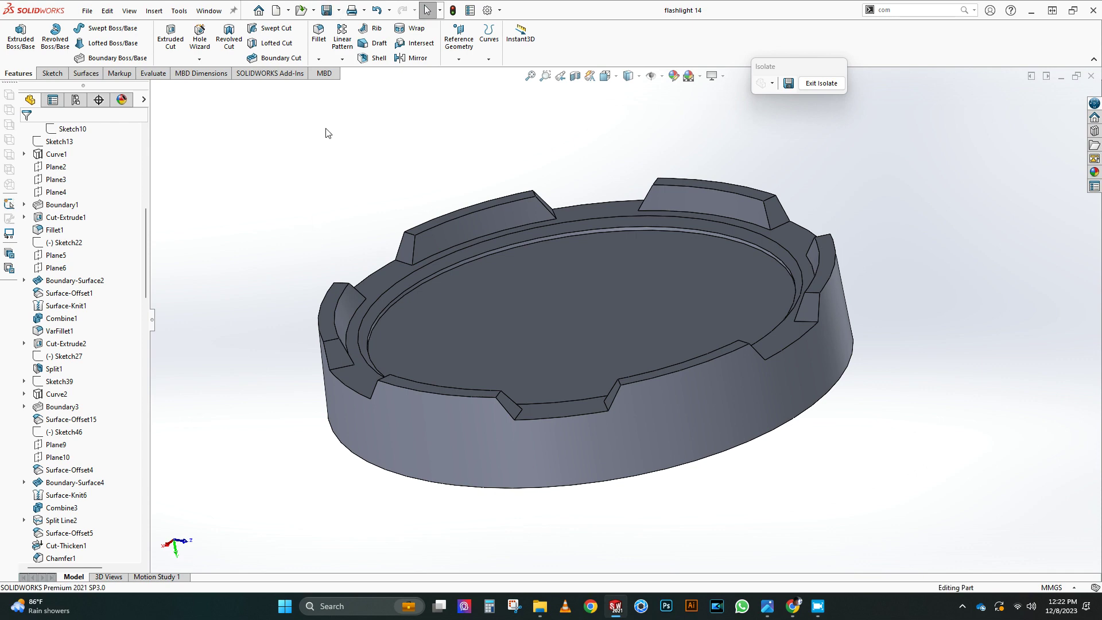
Fillet the slanted corner edges at the ends of all teeth with a 1 mm radius
left_click(319, 34)
left_click(333, 340)
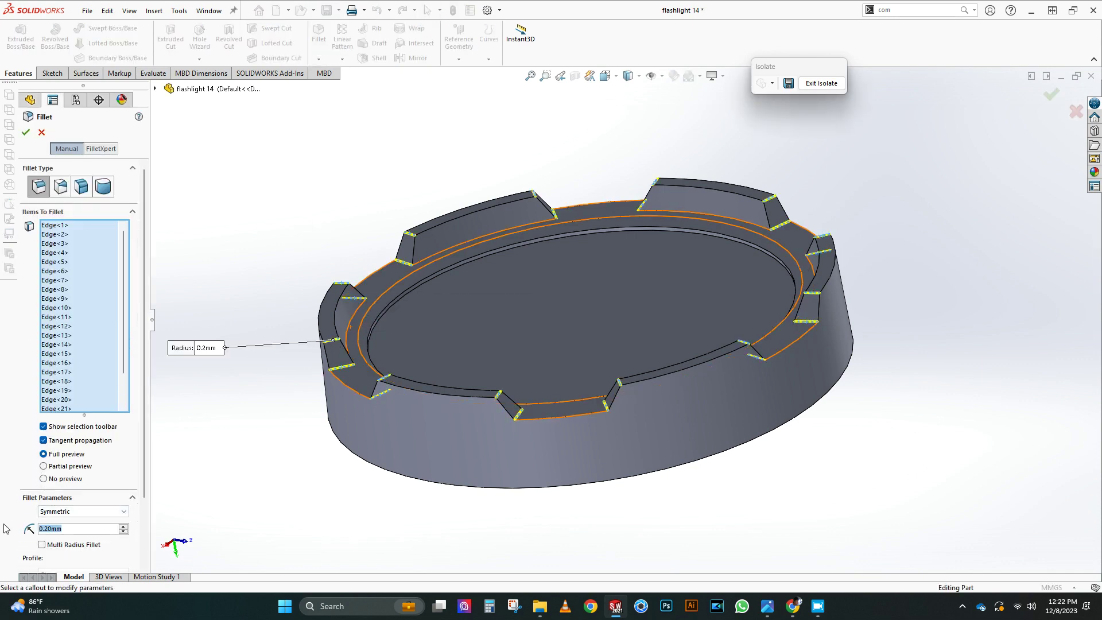
key("Return")
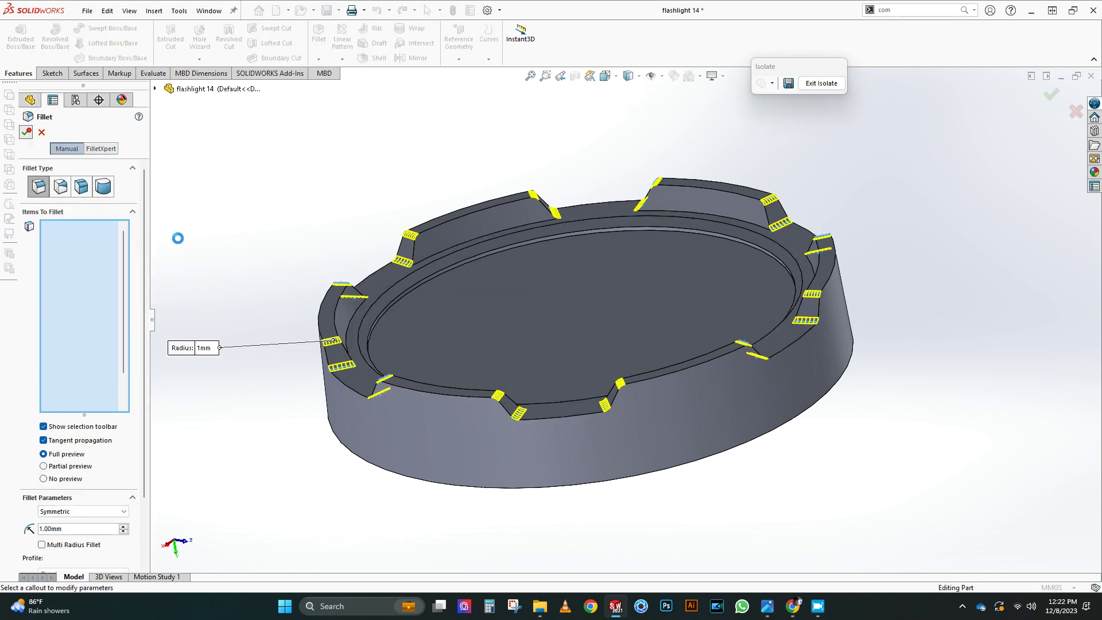
Fillet the inner top edges of all six teeth with a 0.5 mm radius
left_click(461, 216)
left_click(513, 183)
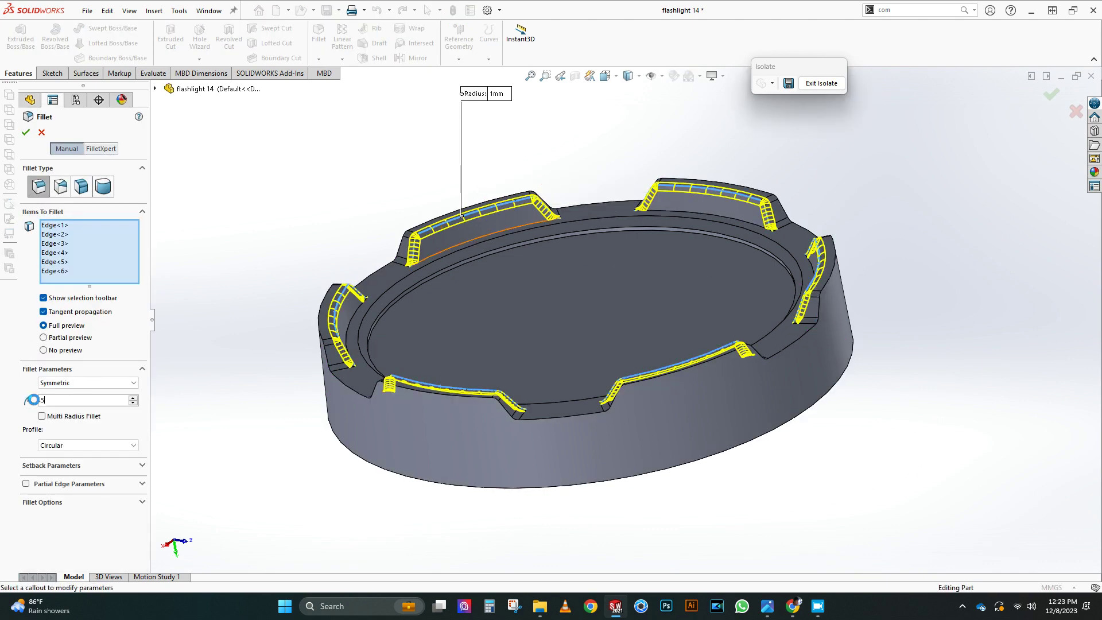
key("Return")
left_click(26, 132)
Fillet the outer toothed rim edge around the whole ring with a 0.5 mm radius
left_click(319, 35)
left_click(408, 388)
left_click(26, 132)
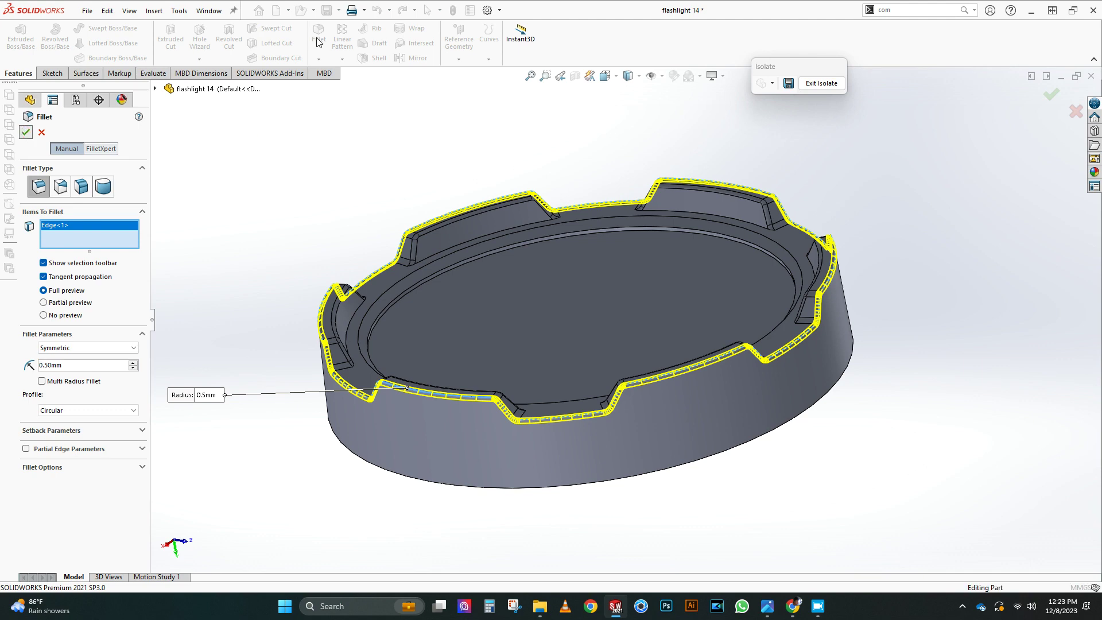
Fillet the edges where the teeth's inner faces meet the ring's front face
left_click(318, 37)
left_click(436, 254)
left_click(470, 222)
left_click(26, 132)
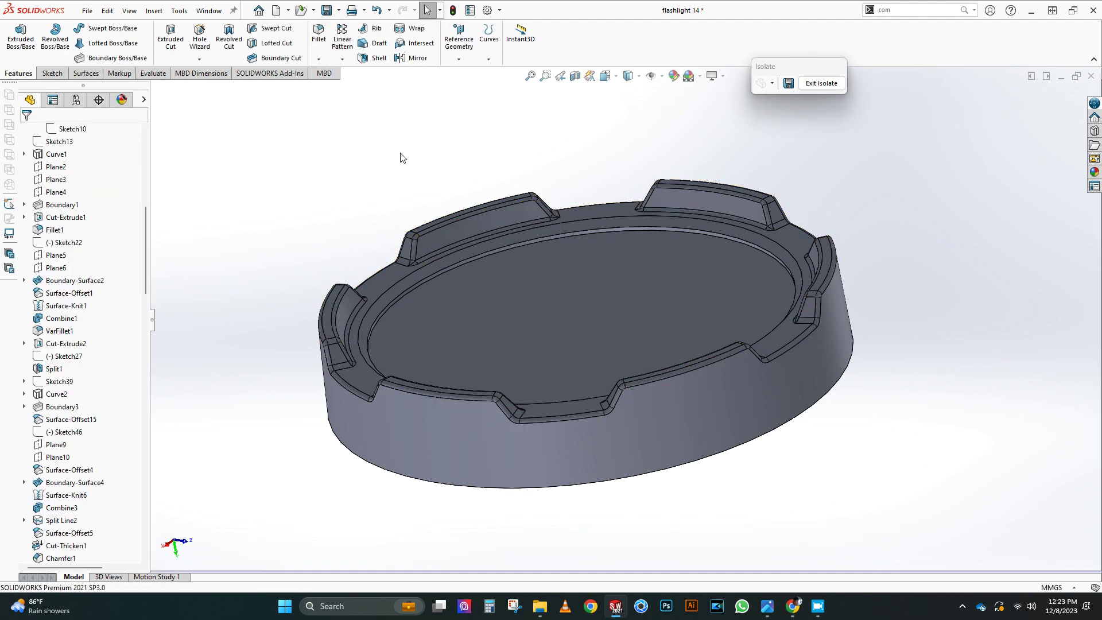
Fillet the remaining circular edges around the lens opening with a 0.2 mm radius
key("Return")
scroll(656, 236, "down", 5)
left_click(656, 237)
type(".2")
key("Return")
left_click(26, 132)
key("Return")
left_click(449, 232)
left_click(26, 132)
Fillet the narrow rear rim face of the ring with a 0.25 mm radius
scroll(449, 273, "up", 5)
middle_click_drag(450, 273, 304, 316)
scroll(616, 384, "up", 4)
scroll(330, 324, "down", 6)
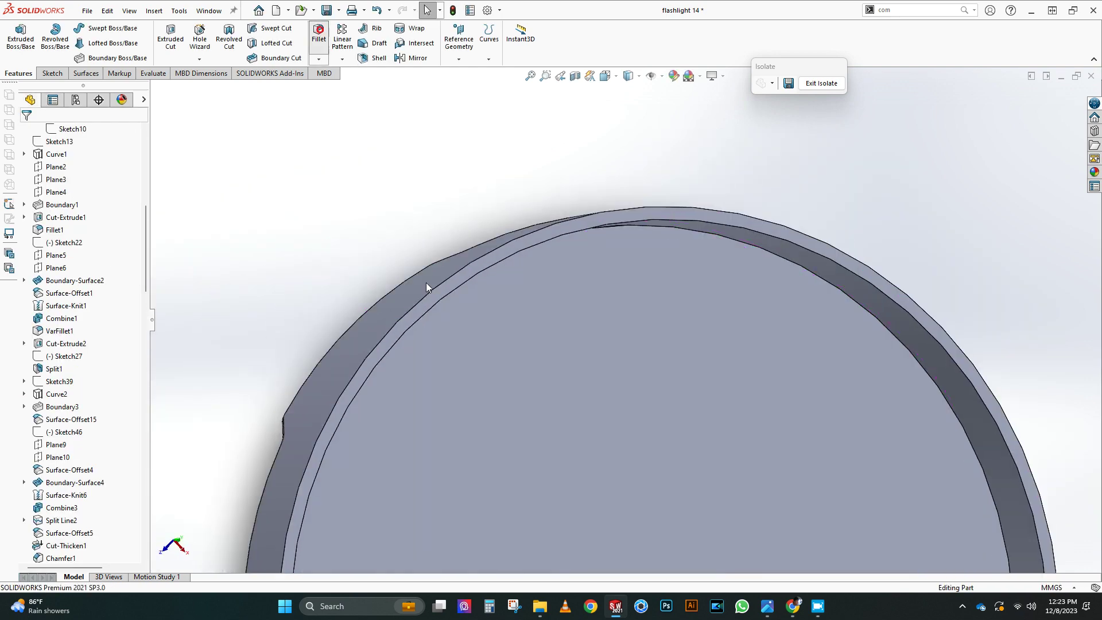
left_click(318, 34)
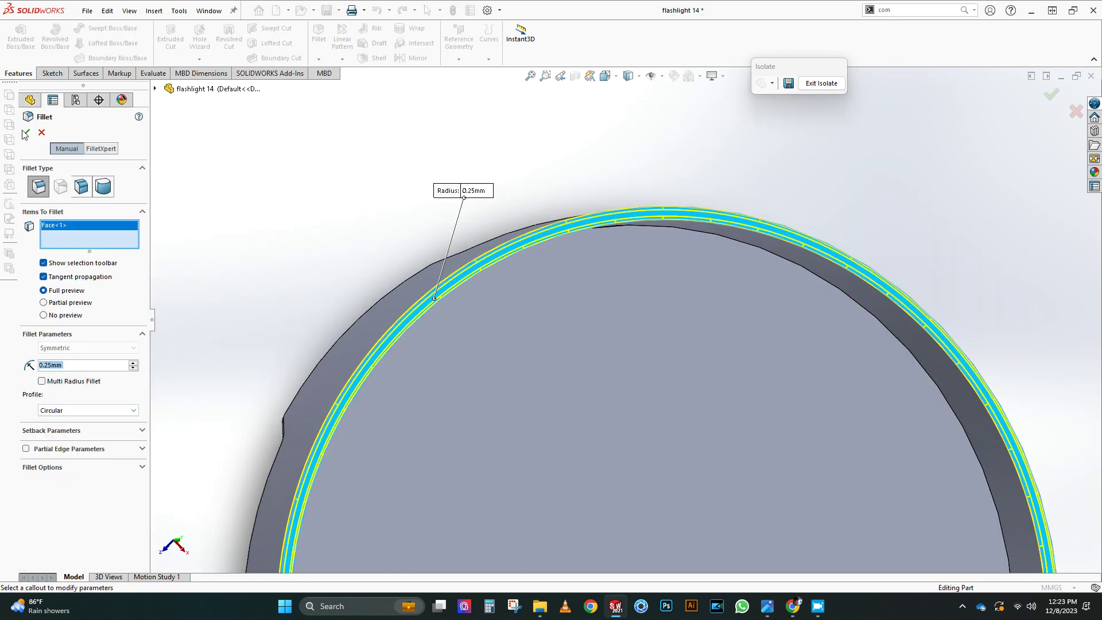
Show the reference photos, orient the model to the back view and set the display to wireframe
scroll(502, 317, "up", 7)
middle_click_drag(503, 317, 674, 408)
scroll(619, 443, "down", 4)
scroll(674, 408, "up", 5)
scroll(76, 291, "up", 7)
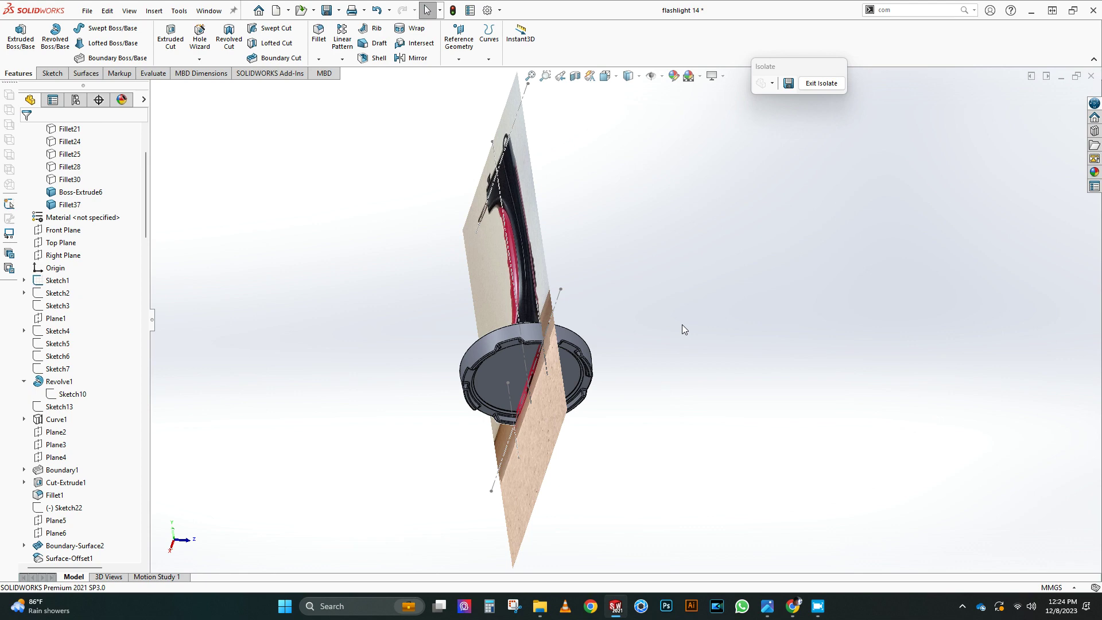
middle_click_drag(682, 325, 783, 392)
left_click(605, 76)
left_click(534, 395)
left_click(629, 76)
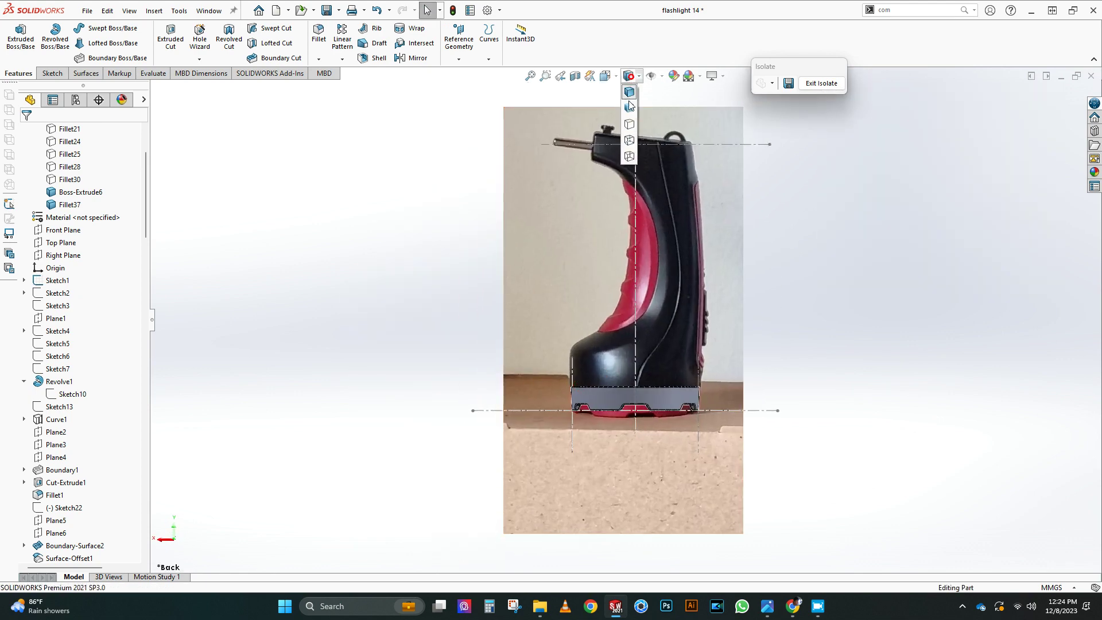
left_click(630, 156)
On a new Front Plane sketch, draw a spline from the lens edge up into the head and a horizontal line to the centerline
scroll(692, 409, "down", 4)
left_click(60, 232)
left_click(70, 204)
scroll(604, 394, "down", 4)
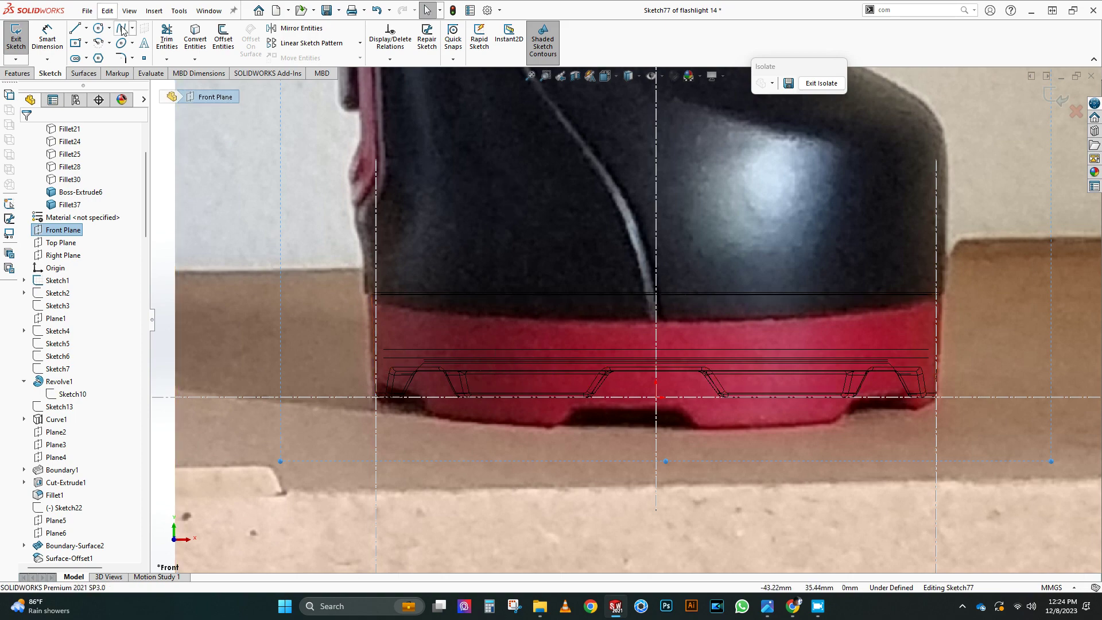
left_click(426, 349)
scroll(448, 355, "up", 6)
scroll(603, 167, "down", 3)
left_click(605, 266)
right_click_drag(684, 290, 646, 288)
left_click(660, 265)
left_click(605, 265)
Dimension the short horizontal line's height above the horizontal base centerline and set it to 40 mm
left_click(47, 37)
left_click(626, 266)
left_click(464, 489)
left_click(462, 381)
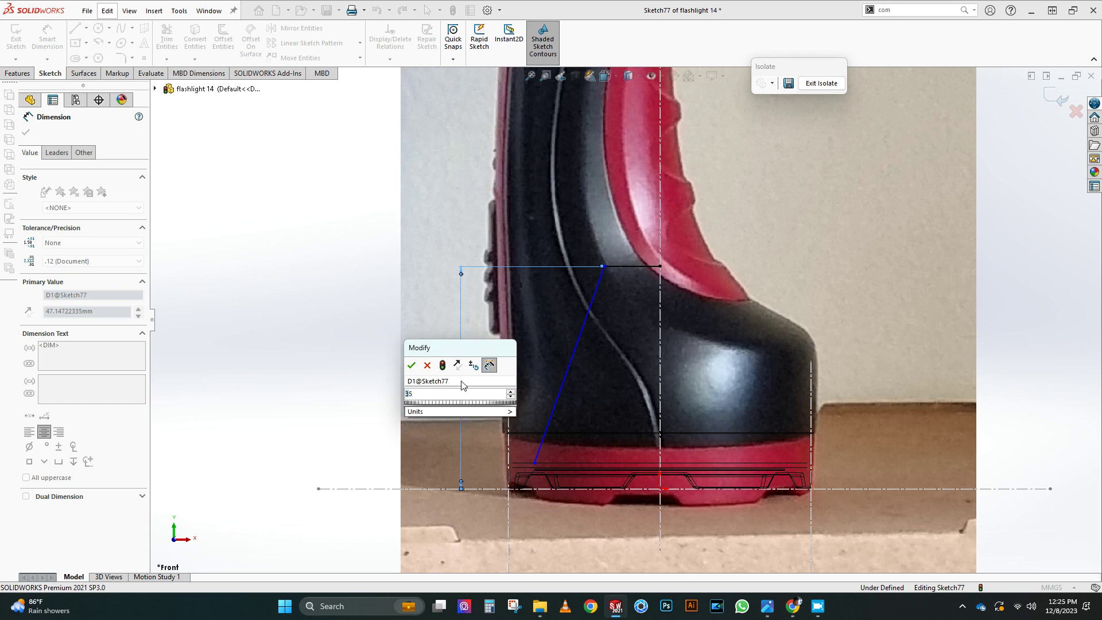
key("Escape")
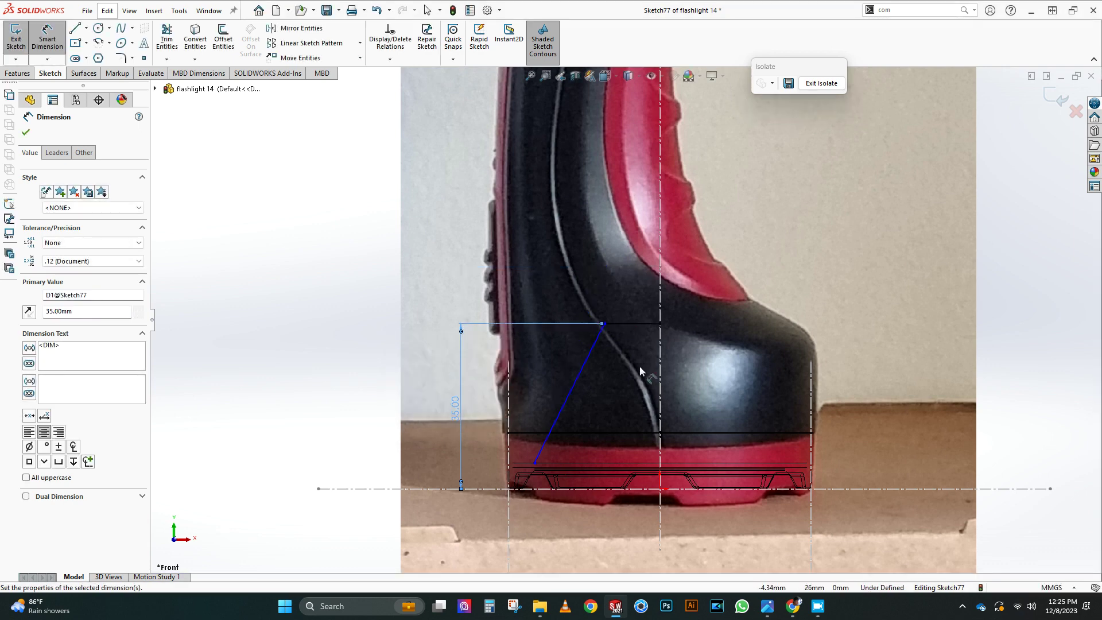
double_click(456, 408)
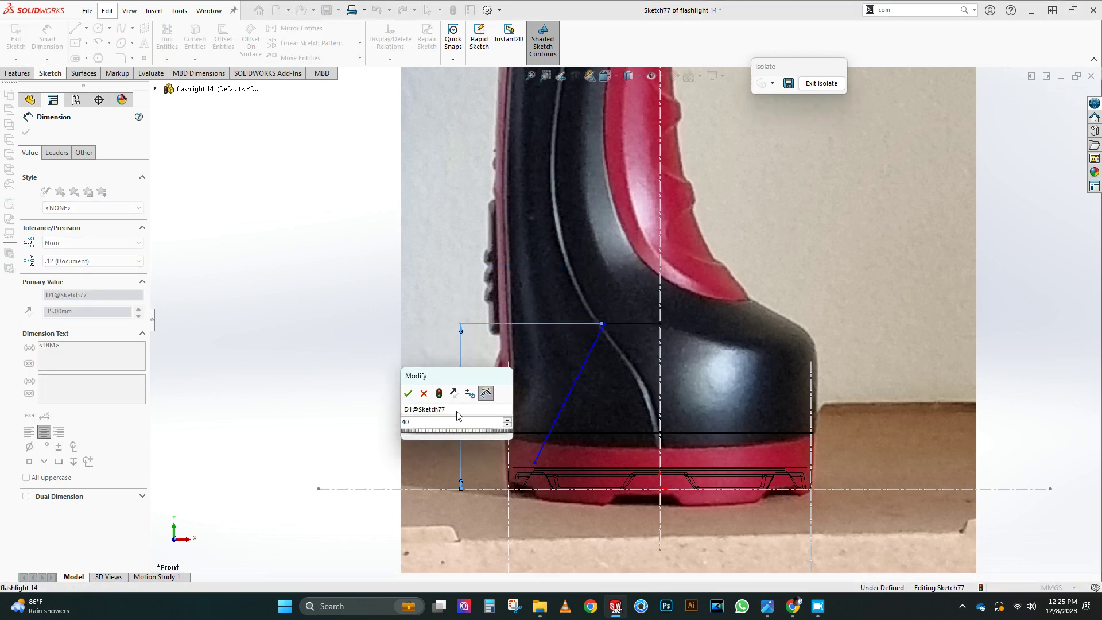
key("Return")
Dimension the short horizontal line's length and set it to 10 mm
left_click(641, 300)
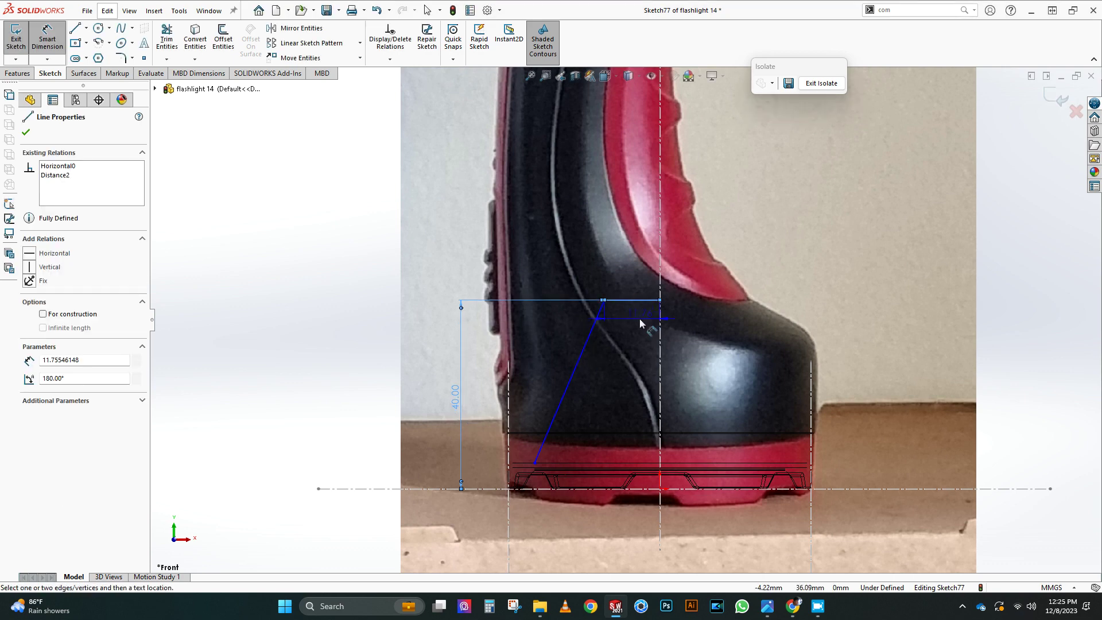
left_click(642, 323)
type("10")
key("Return")
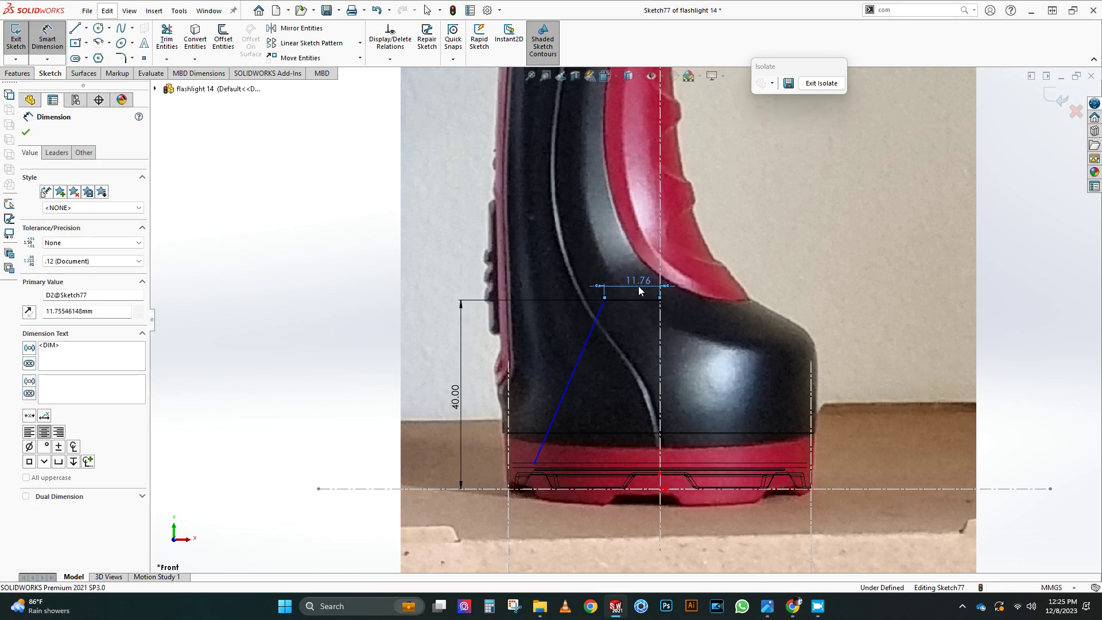
key("Escape")
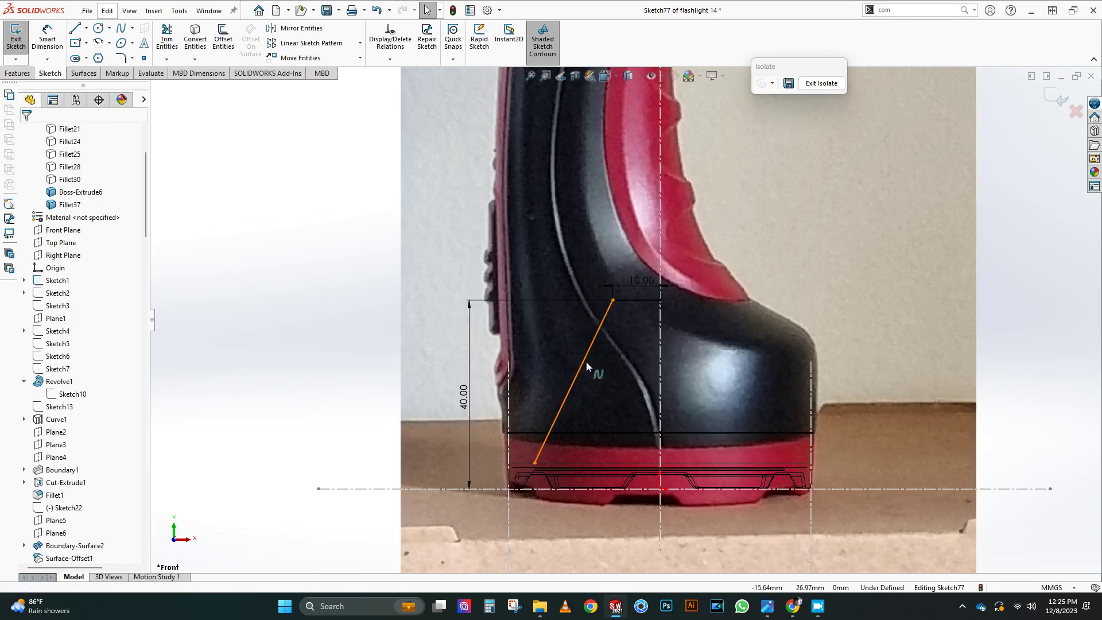
Bow the spline outward and dimension its lower end 27 mm from the vertical centerline
left_click(565, 398)
left_click_drag(565, 399, 546, 391)
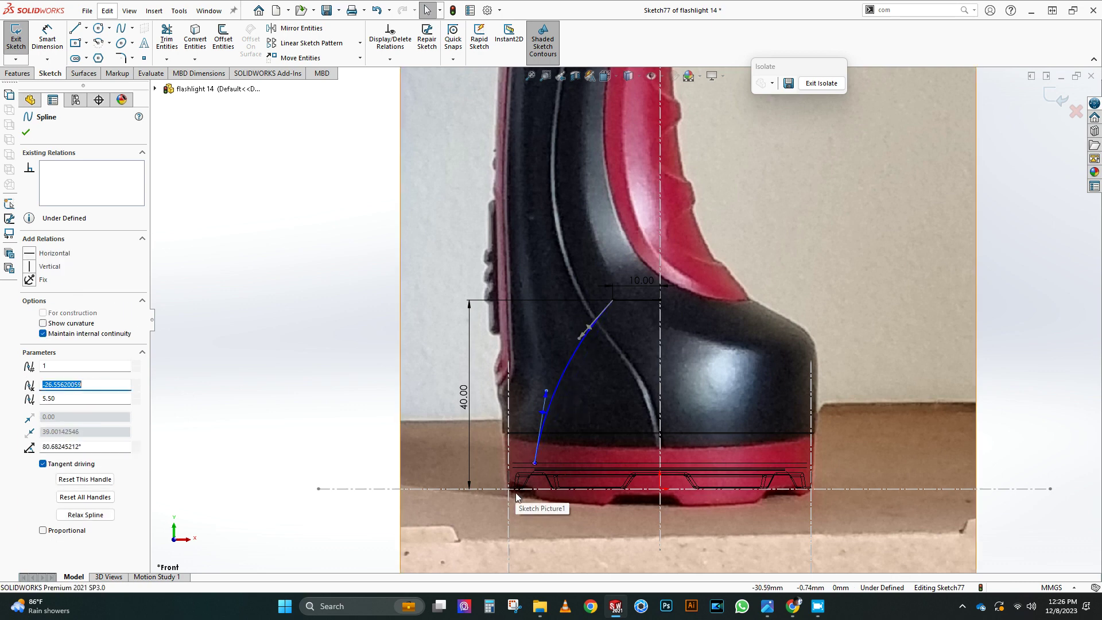
scroll(539, 500, "down", 6)
right_click_drag(565, 481, 557, 419)
left_click(499, 365)
left_click(882, 488)
left_click(827, 512)
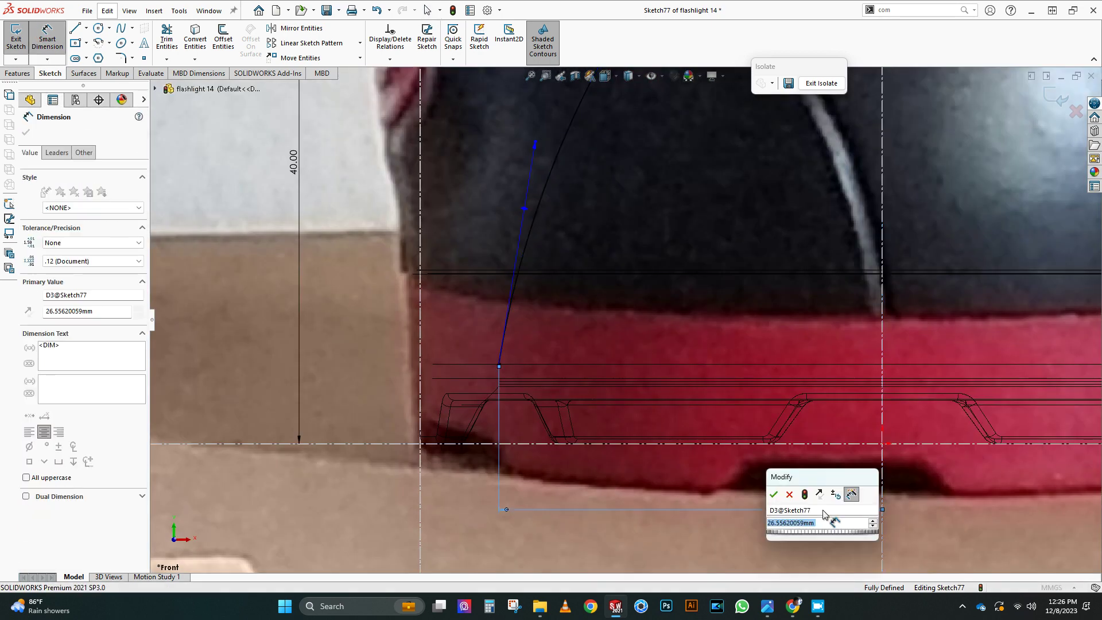
type("27")
key("Return")
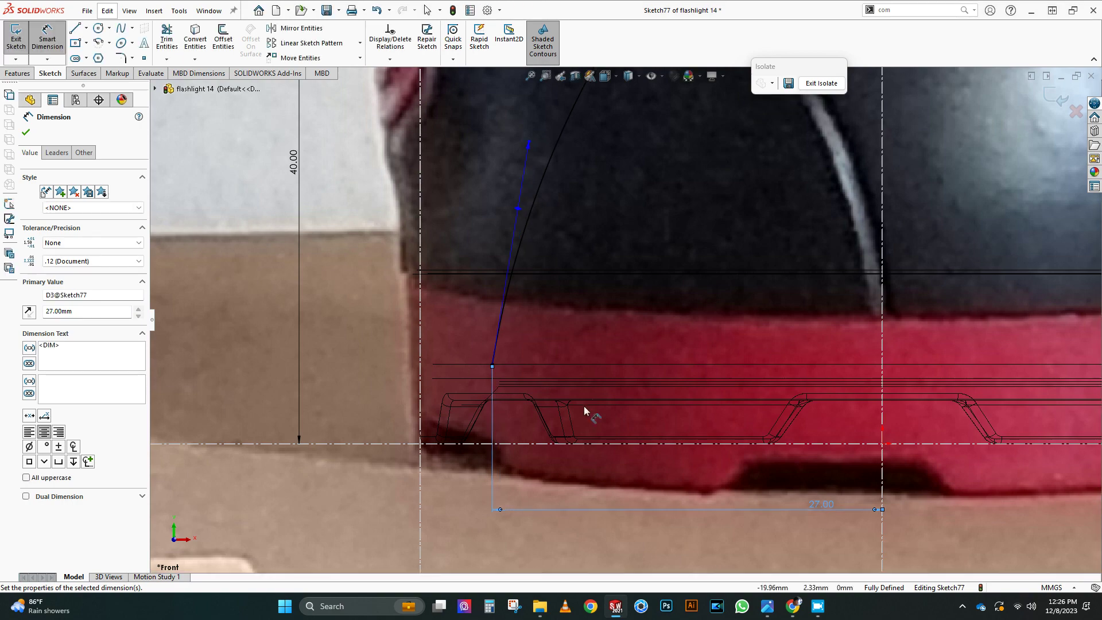
Draw a flange from the spline's lower end about 4 mm outward, a short way up and horizontally back toward the spline
left_click(75, 27)
left_click(492, 365)
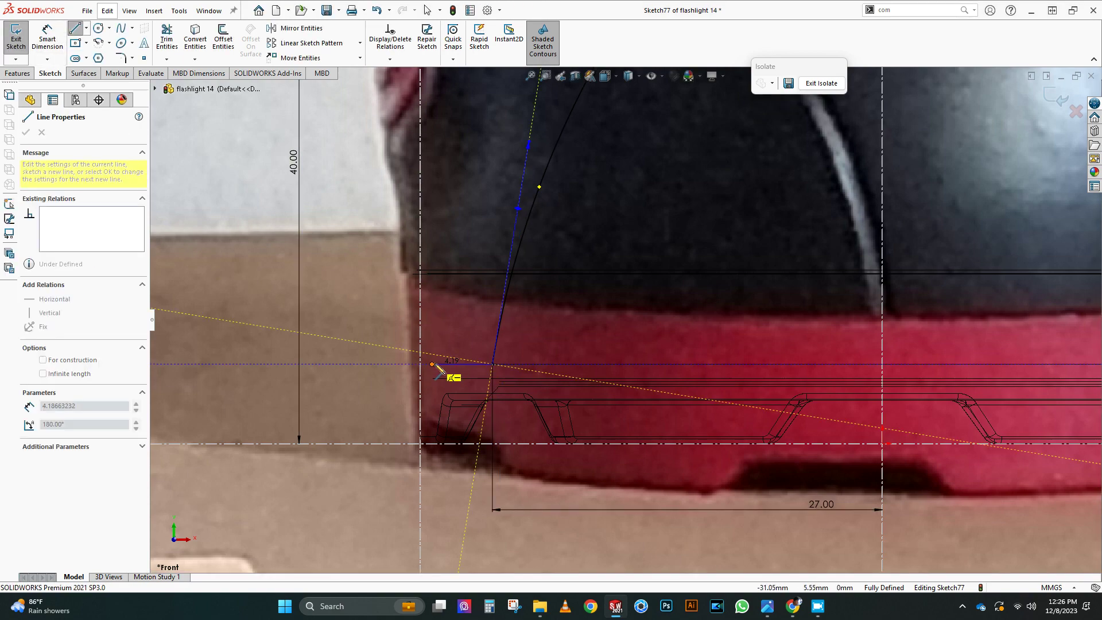
scroll(436, 352, "down", 5)
left_click(439, 348)
left_click(604, 347)
right_click(599, 340)
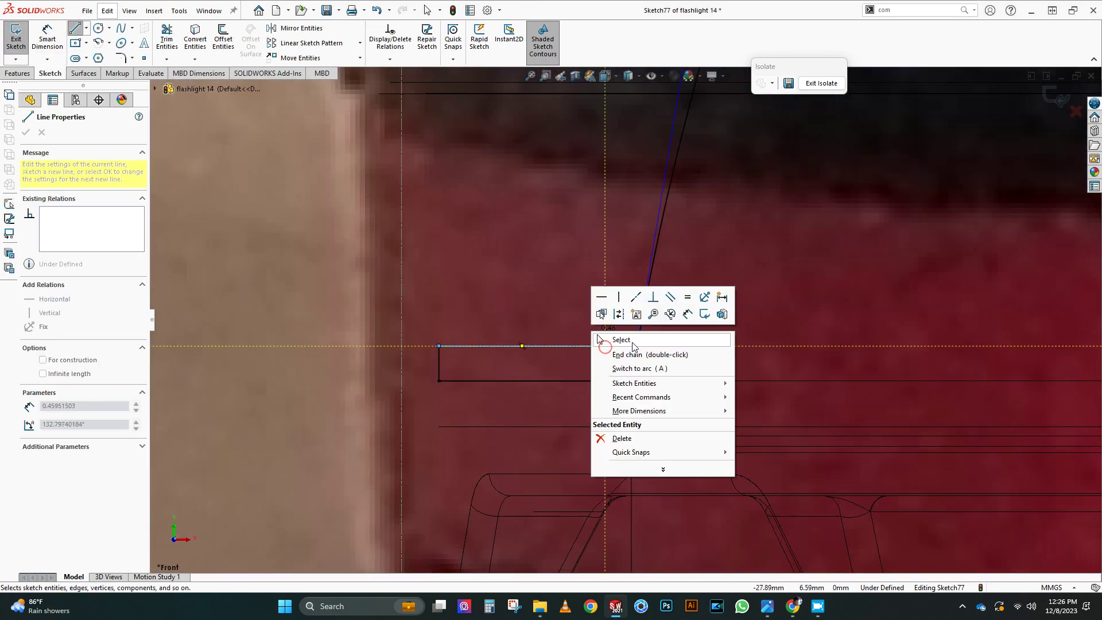
left_click(614, 340)
Offset the spline and short horizontal line outward by 1 mm and attach the flange's upper line to the offset curve
scroll(752, 252, "up", 8)
left_click(216, 40)
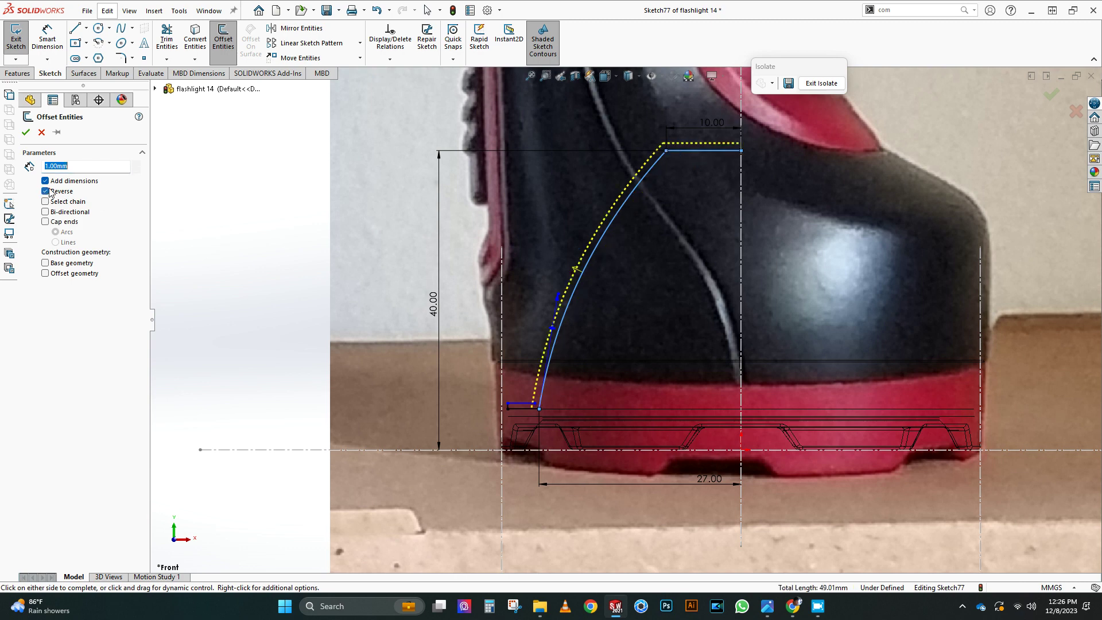
left_click(26, 132)
scroll(553, 397, "down", 6)
left_click_drag(486, 415, 478, 416)
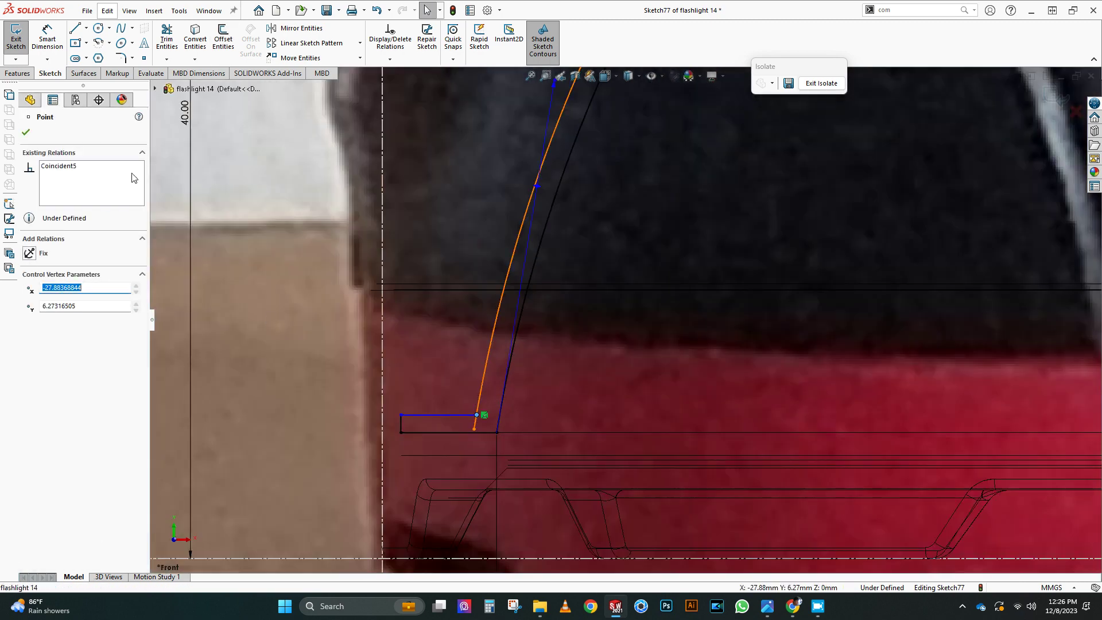
Dimension the flange's short vertical end line and set it to 1 mm
left_click(47, 39)
left_click(401, 425)
left_click(308, 376)
type("1")
key("Return")
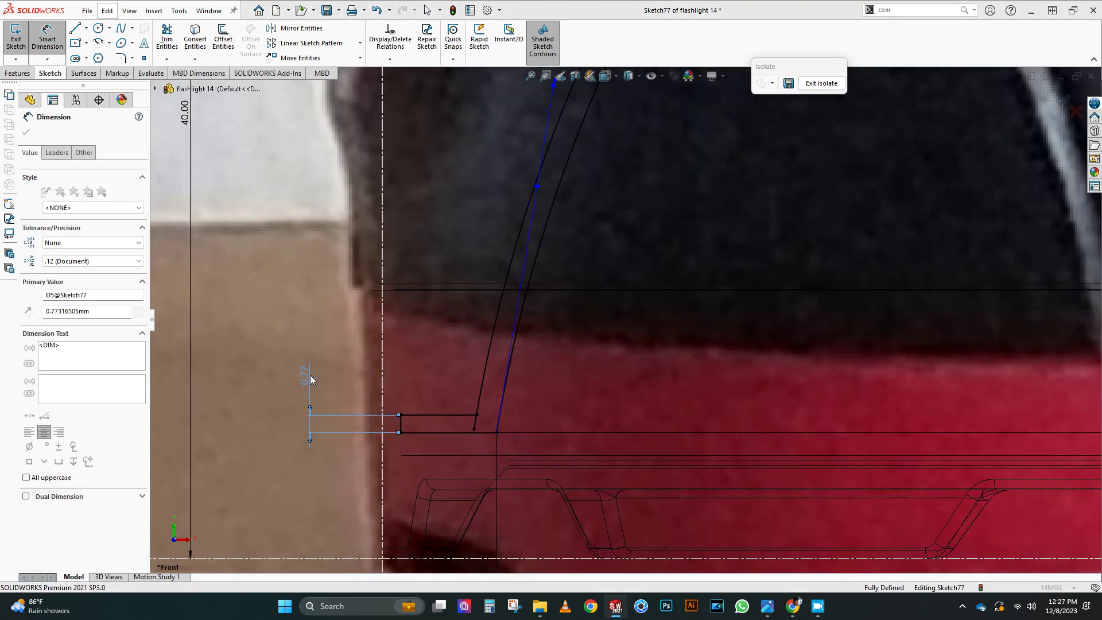
Trim the offset curve's overhanging lower end and close the profile's upper end with a short vertical line on the centerline
left_click(168, 39)
left_click(78, 28)
scroll(744, 210, "up", 7)
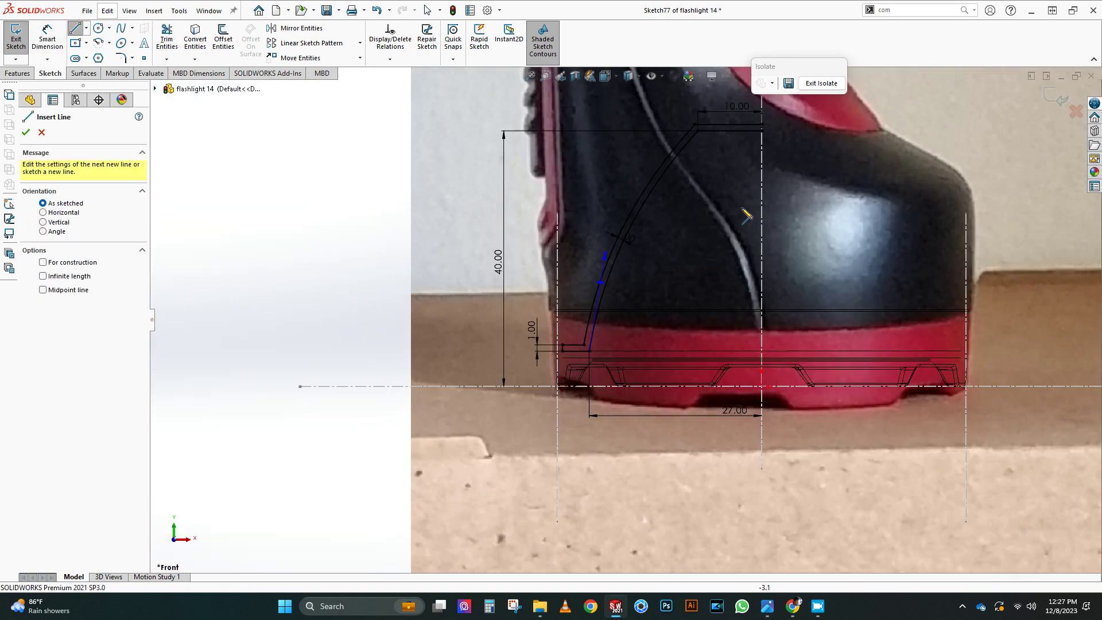
scroll(772, 123, "down", 5)
left_click(697, 180)
left_click(697, 165)
Revolve the closed reflector profile 360 degrees about the vertical centerline as a separate body and show the model shaded with edges
scroll(669, 307, "up", 8)
left_click(17, 73)
left_click(55, 40)
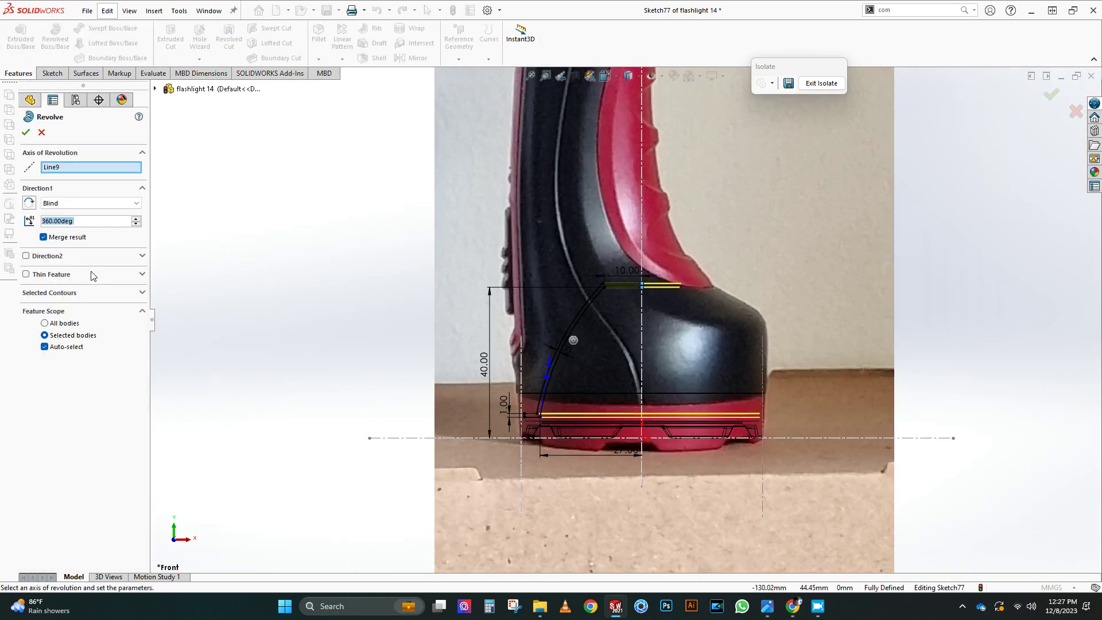
key("Return")
left_click(629, 75)
left_click(629, 90)
Sketch a circle about 7 mm in diameter centered on the reflector's flat inner end face
middle_click_drag(677, 304, 669, 189)
left_click(613, 448)
left_click(661, 417)
mouse_move(604, 421)
middle_mouse_down()
mouse_move(598, 336)
mouse_move(612, 385)
middle_mouse_up()
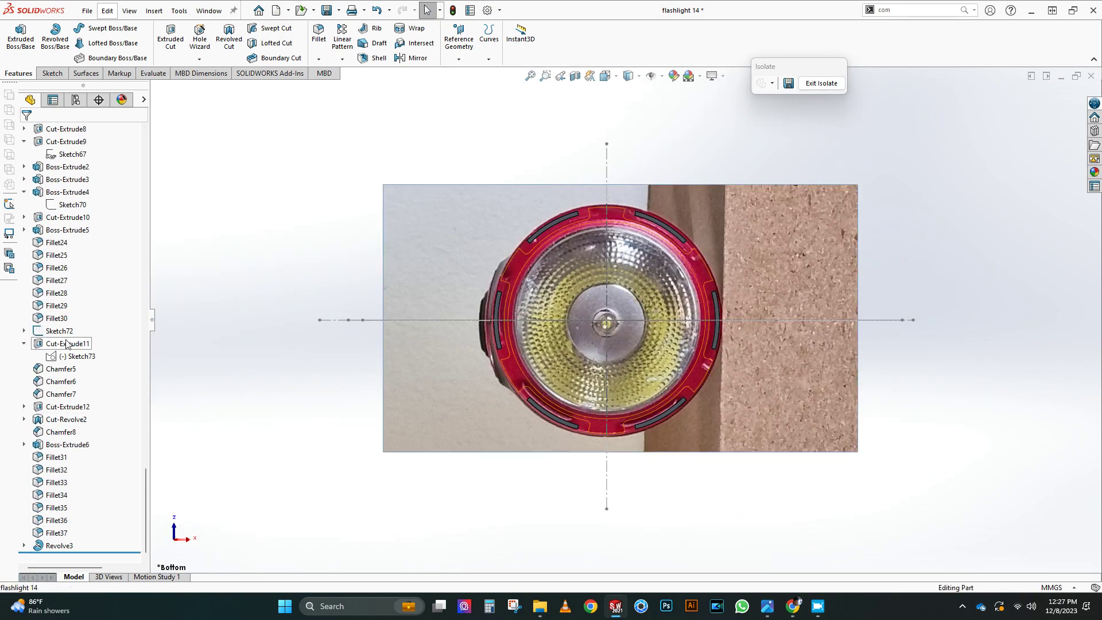
left_click(593, 314)
left_click(661, 265)
left_click(98, 28)
left_click(606, 320)
left_click(615, 329)
right_click(321, 262)
left_click(343, 273)
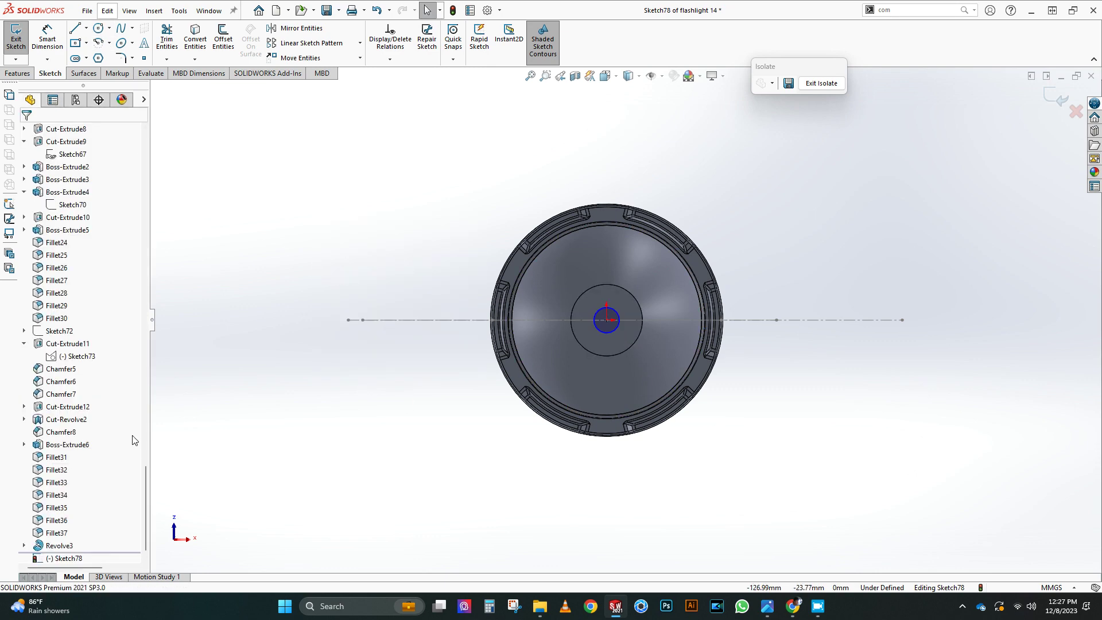
Dimension the circle's diameter and set it to 7 mm
left_click(596, 313)
left_click(606, 217)
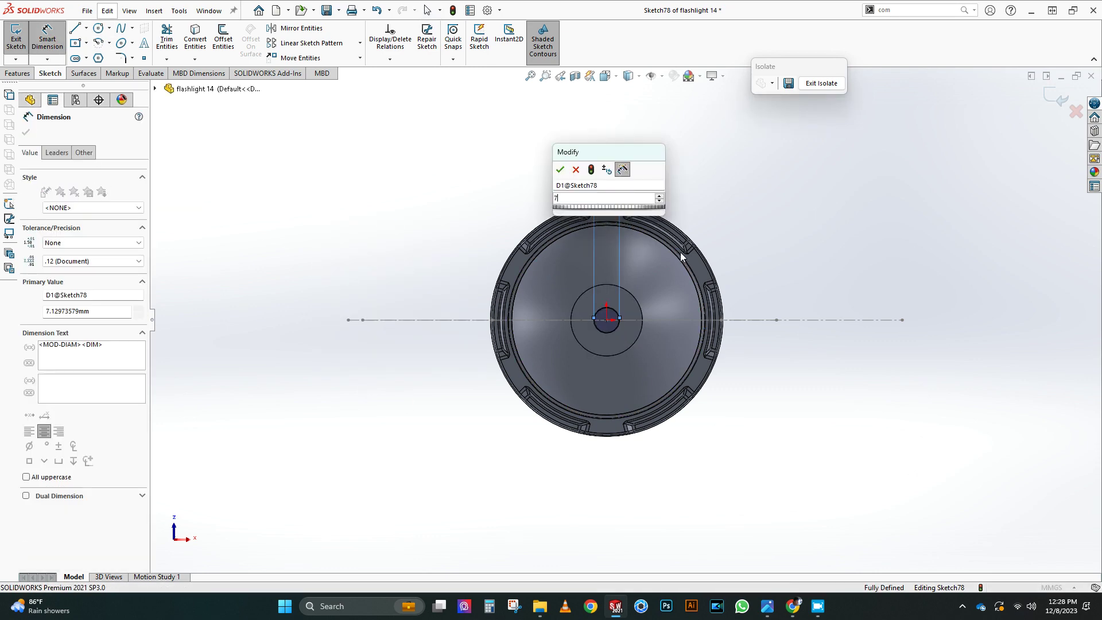
key("Return")
Cut the circle through the reflector's flat end, with automatic body selection off and only the reflector in the feature scope
left_click(18, 73)
left_click(170, 38)
middle_click_drag(356, 287, 528, 350)
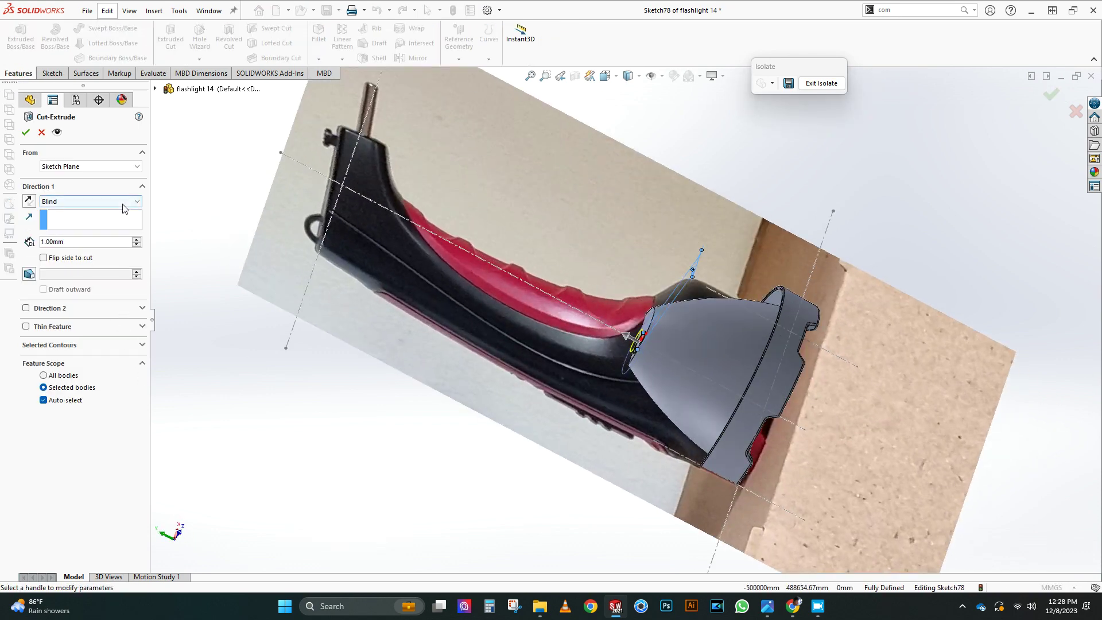
left_click(69, 401)
left_click(697, 367)
left_click(25, 133)
Apply a 0.25 mm fillet to the circular edge around the reflector's flat inner end
middle_click_drag(637, 287, 512, 342)
scroll(583, 280, "down", 4)
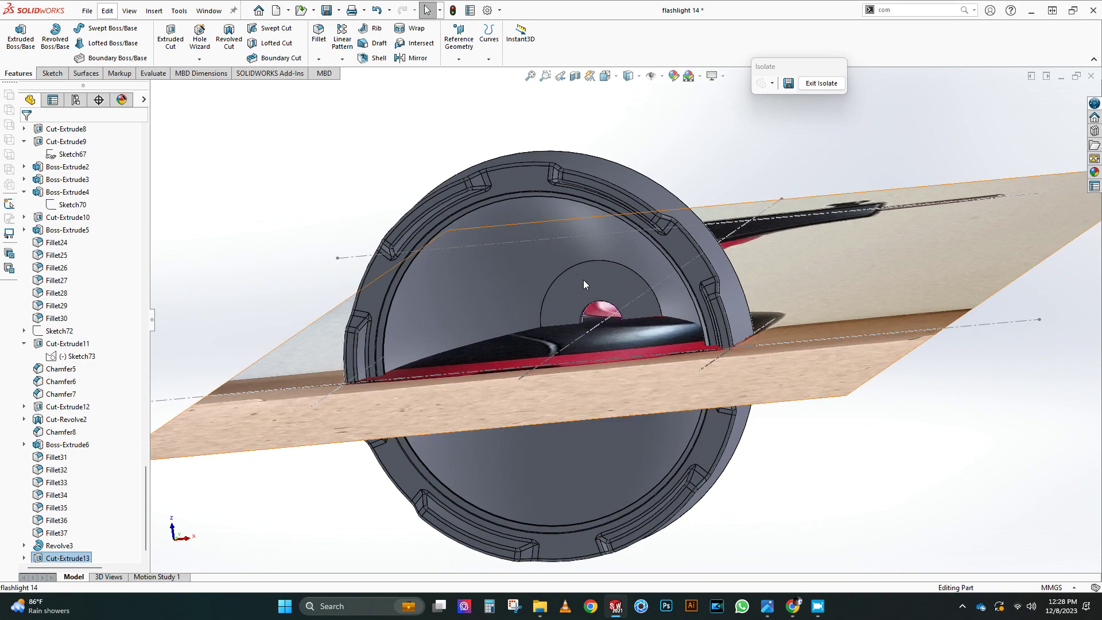
left_click(319, 34)
scroll(577, 271, "down", 3)
left_click(573, 268)
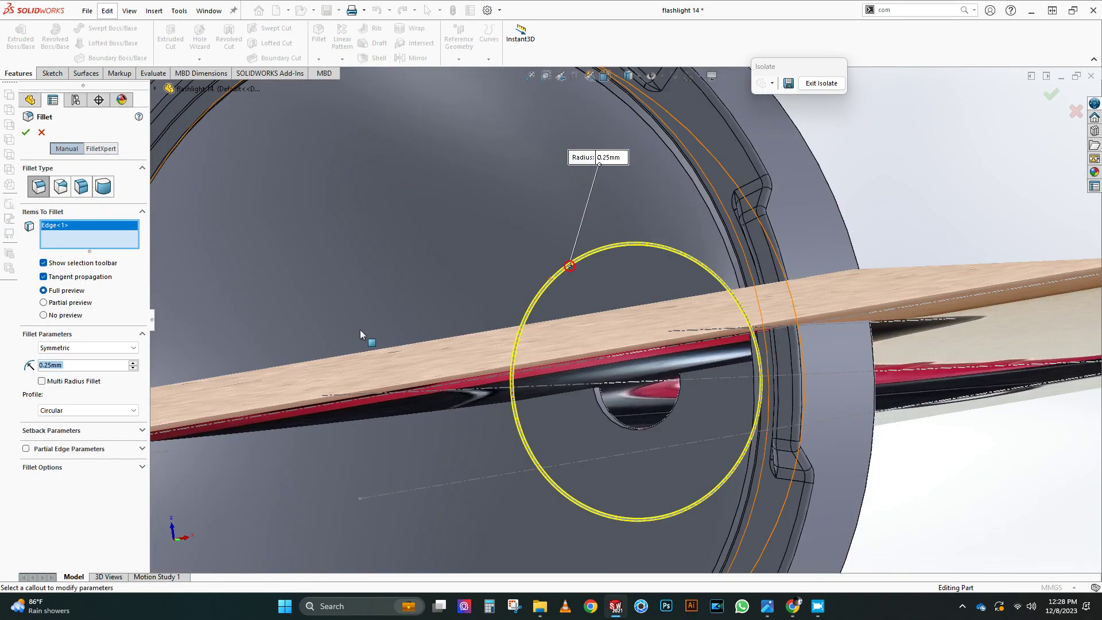
left_click(26, 133)
scroll(550, 222, "up", 3)
Fillet the rim of the 7 mm hole in the reflector's flat end
middle_click_drag(549, 222, 585, 309)
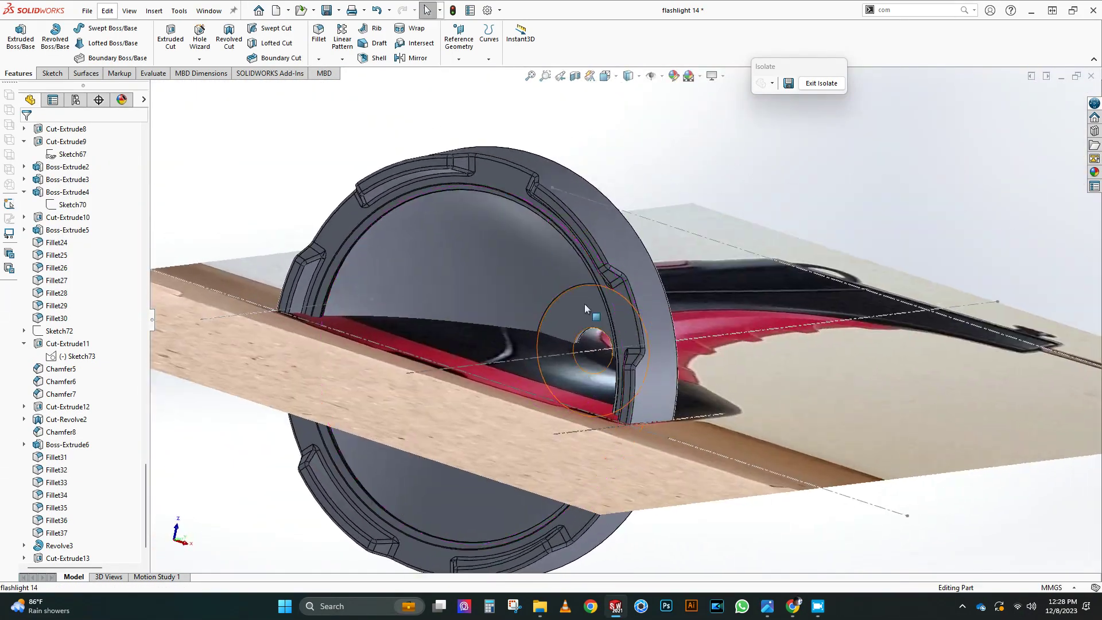
scroll(582, 314, "down", 5)
left_click(576, 367)
left_click(319, 34)
left_click(28, 135)
scroll(166, 379, "up", 7)
Extrude the hole's existing circle sketch into a separate plug body that fills the reflector hole
middle_click_drag(167, 396, 231, 414)
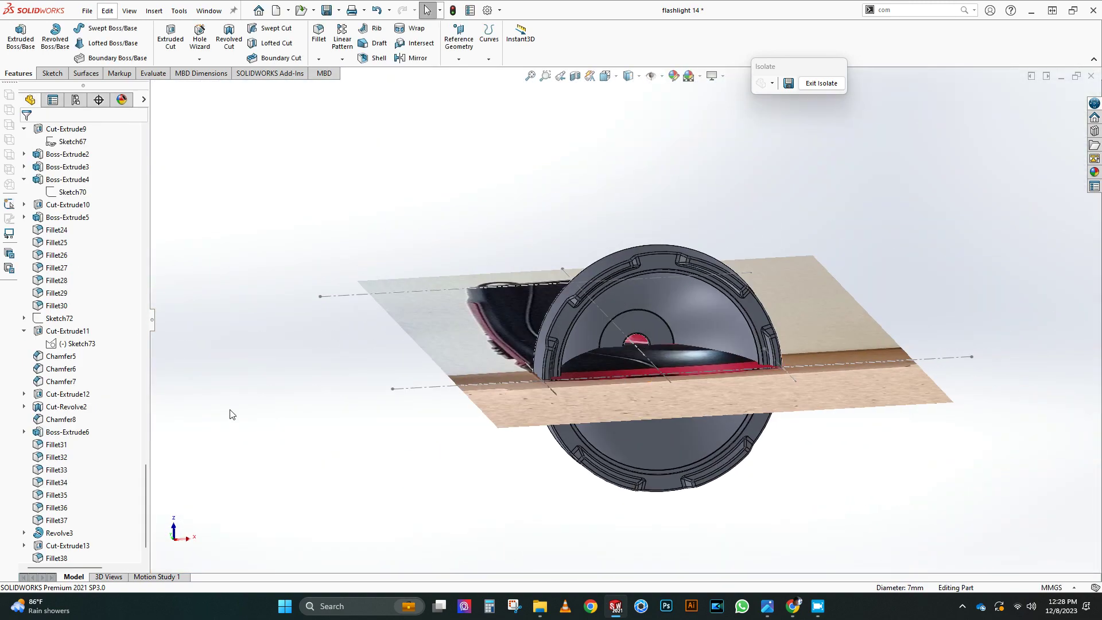
left_click(22, 38)
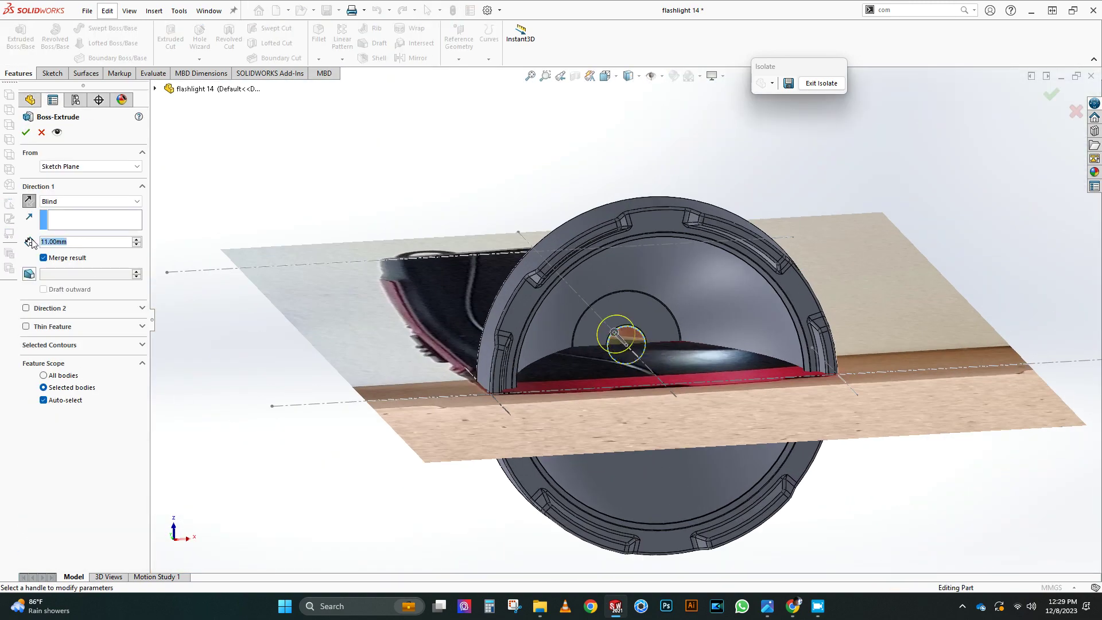
key("Escape")
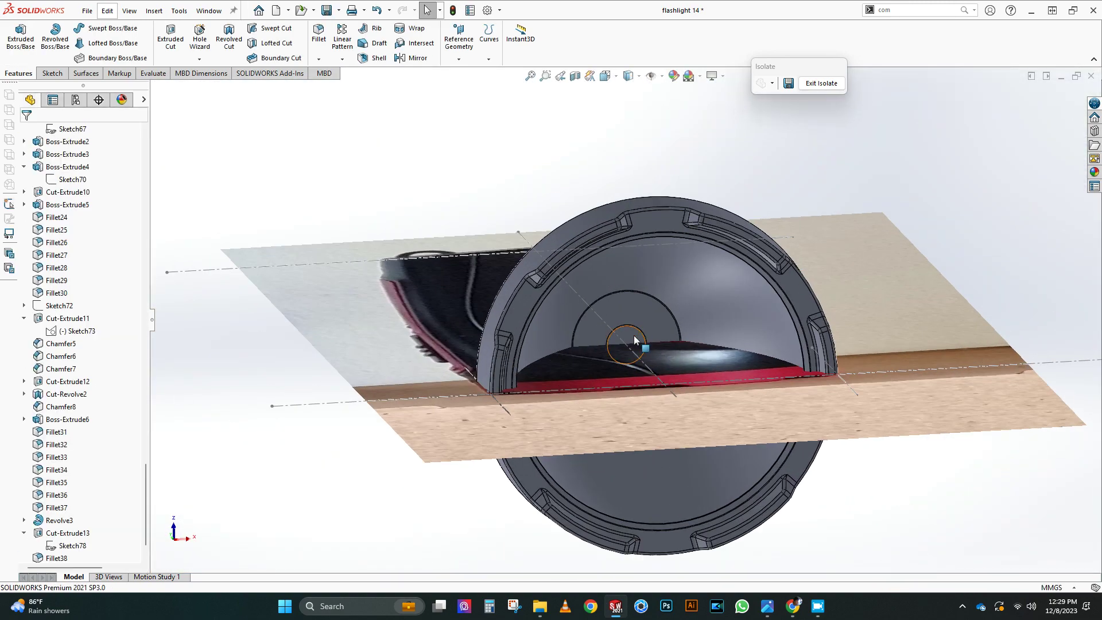
Sketch a circle about 2.5 mm in diameter centered on the plug's face
left_click(635, 341)
left_click(682, 302)
scroll(644, 326, "down", 5)
left_click(98, 28)
scroll(566, 273, "down", 4)
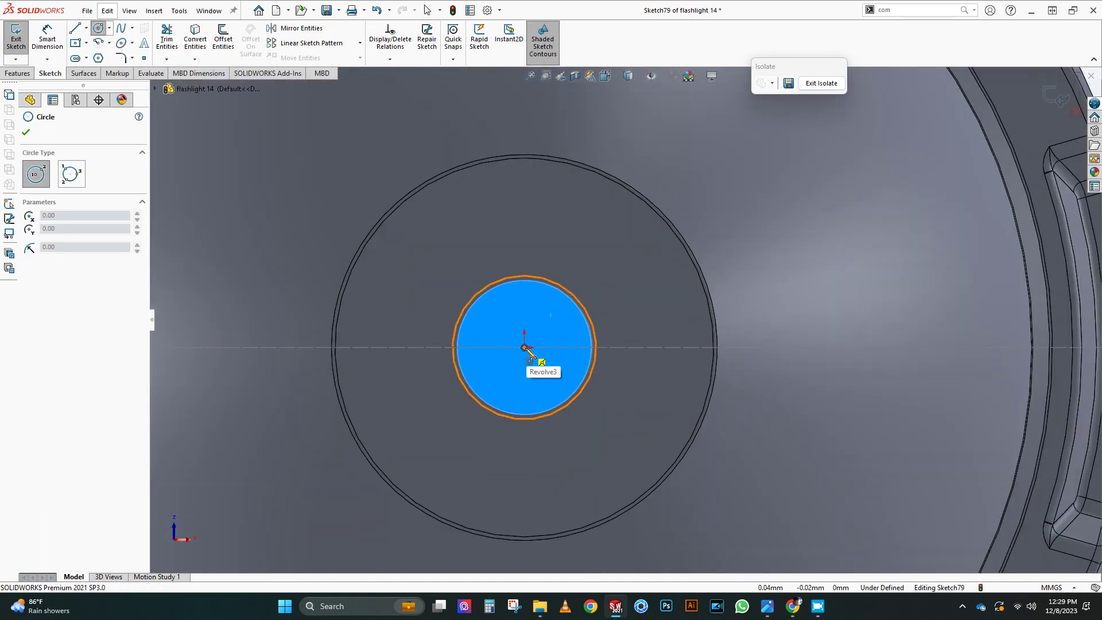
left_click(524, 347)
left_click(540, 364)
Dimension the small circle's diameter and set it to 2 mm
left_click(47, 38)
left_click(508, 331)
left_click(526, 242)
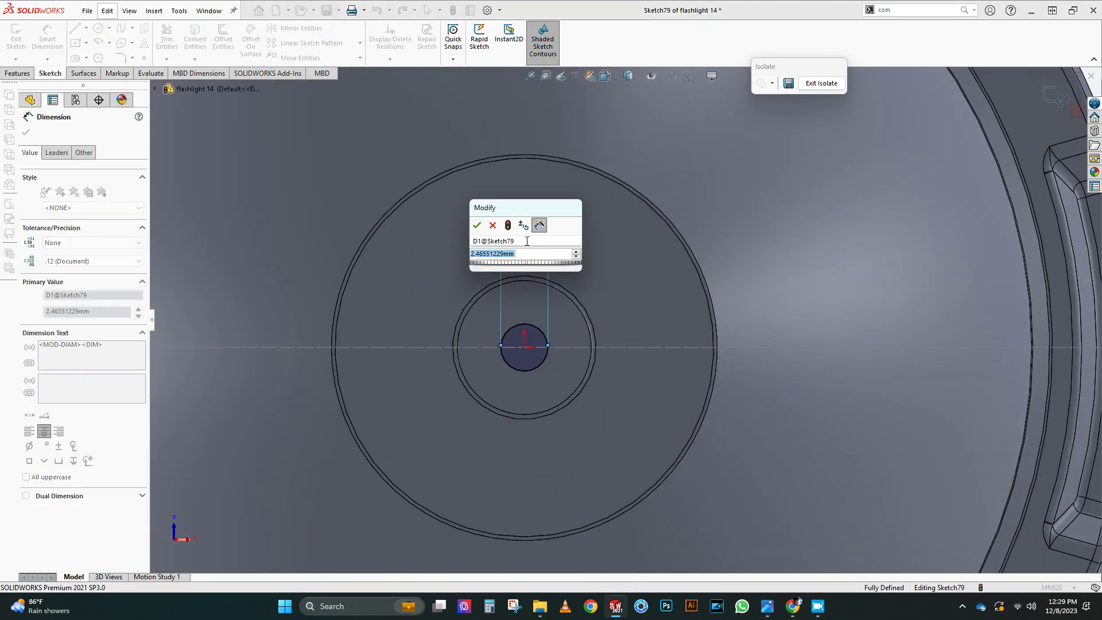
key("Return")
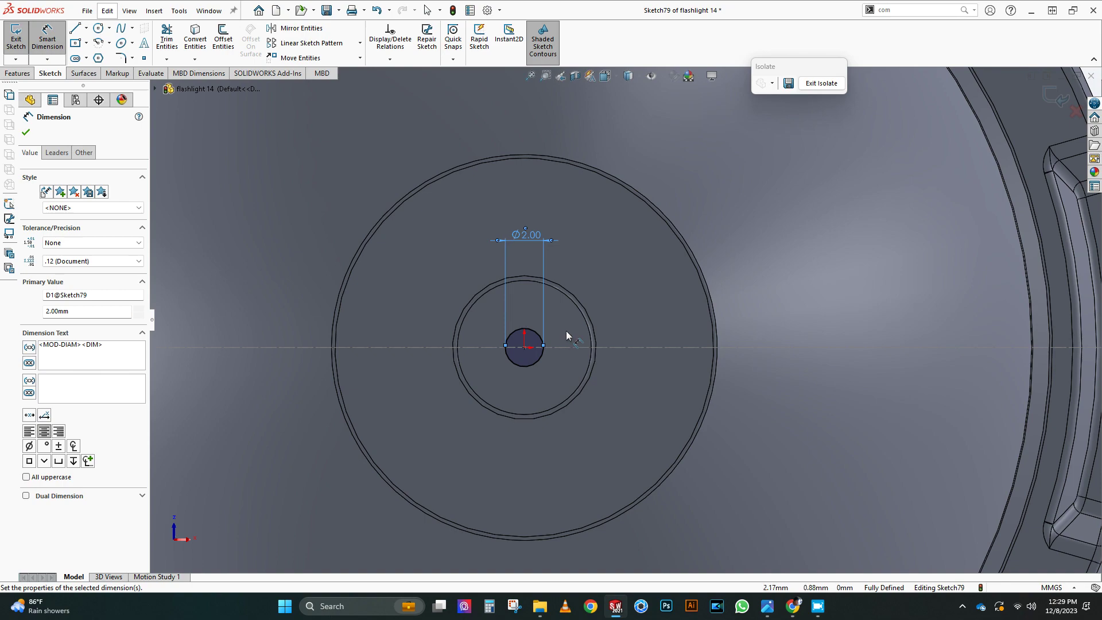
Extrude the 2 mm circle outward from the plug as a separate disc body
scroll(566, 337, "up", 1)
left_click(17, 74)
left_click(21, 38)
scroll(560, 355, "up", 2)
middle_click_drag(559, 356, 853, 274)
scroll(853, 273, "down", 3)
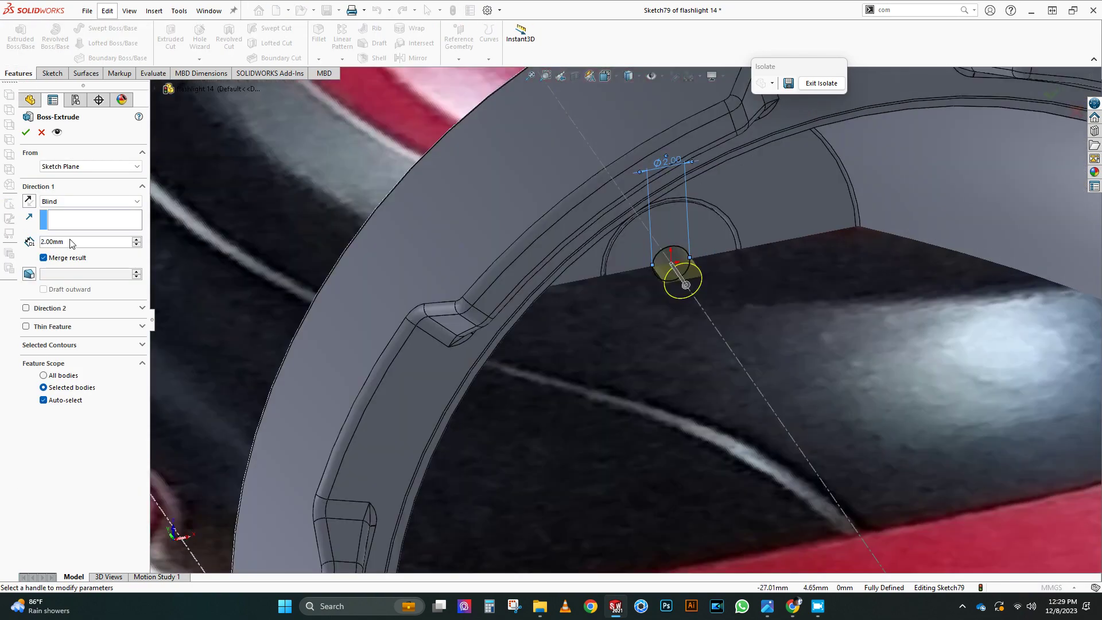
Sketch a center rectangle of about 0.9 by 0.8 mm in the middle of the disc's front face
left_click(676, 263)
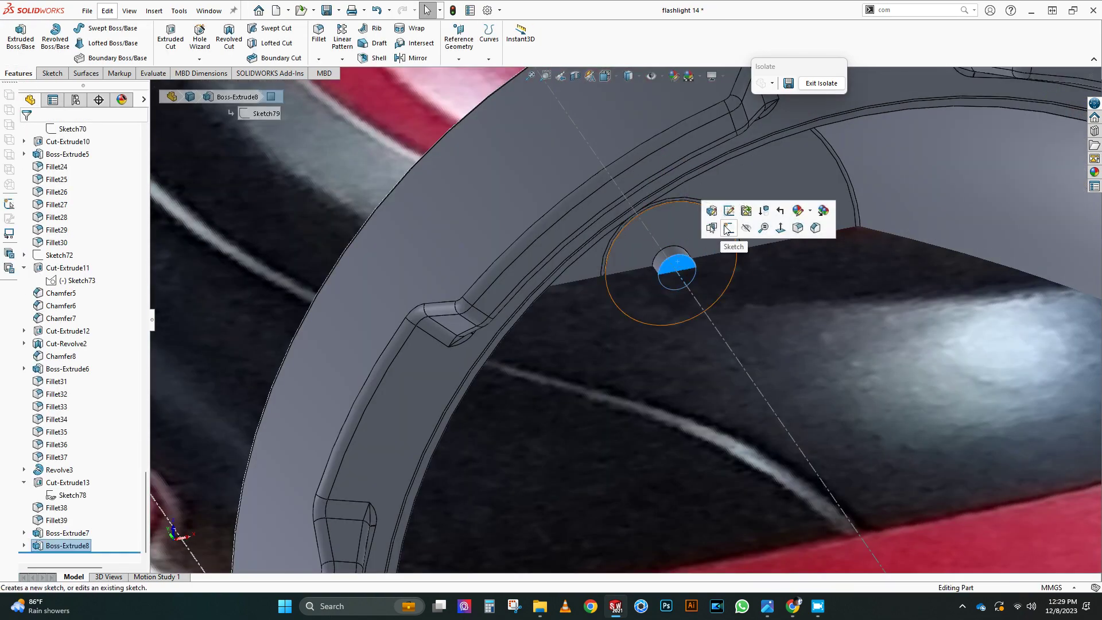
left_click(725, 229)
scroll(565, 326, "down", 4)
key("r")
left_click(550, 300)
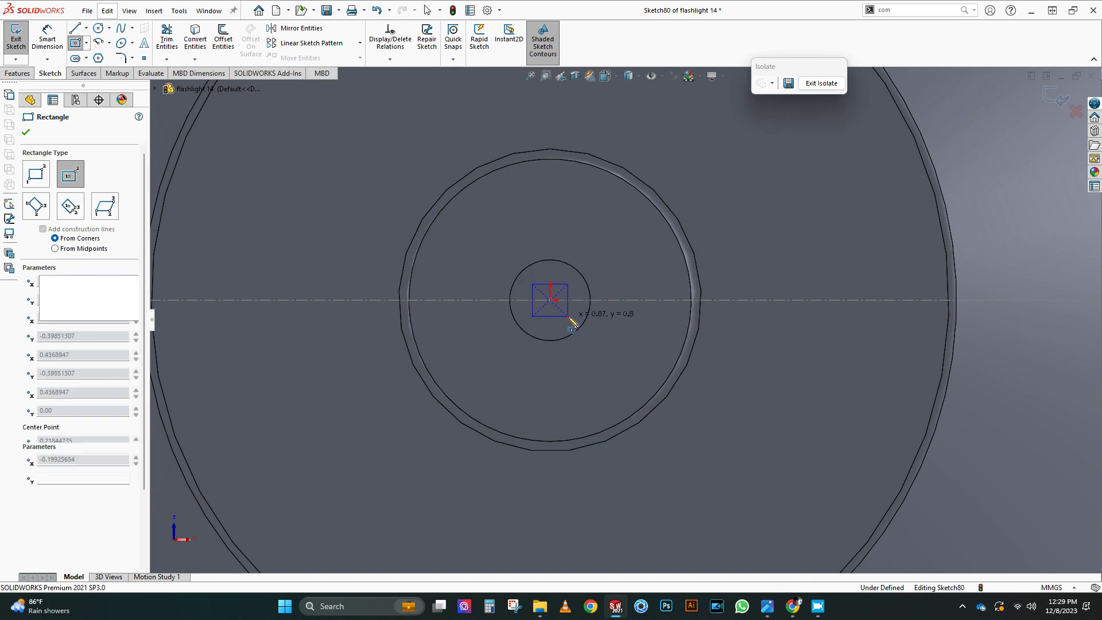
left_click(568, 317)
Dimension the rectangle's width and height and set both to 1 mm
key("d")
left_click(550, 284)
left_click(563, 227)
type("1")
key("Return")
left_click(570, 310)
left_click(603, 312)
type("1")
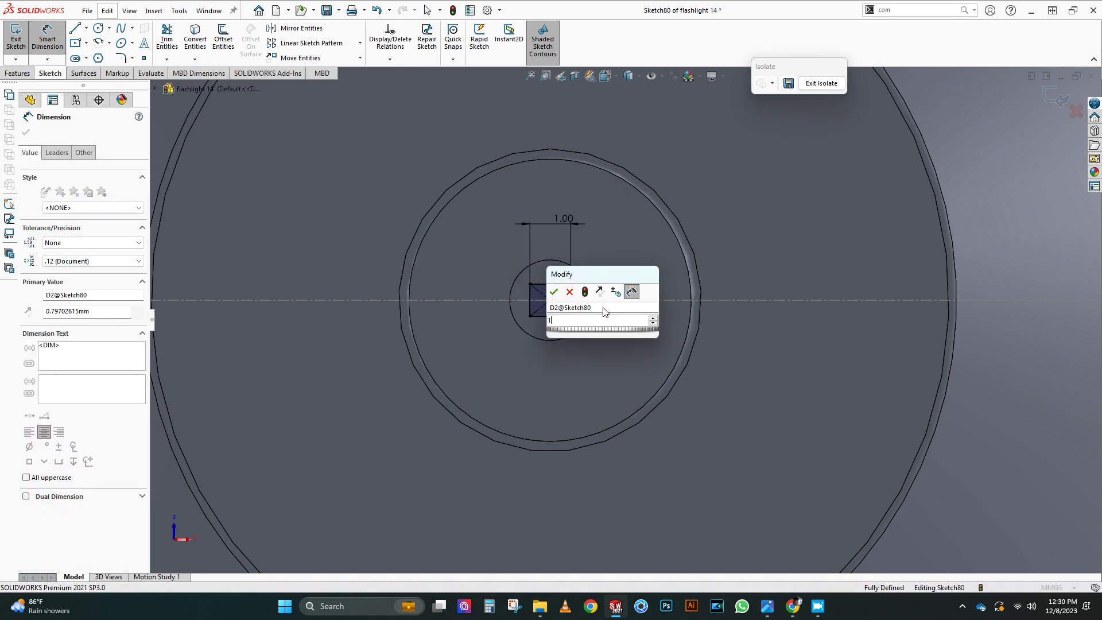
key("Return")
Extrude the 1 mm square as a separate body on the disc, and edit the disc's extrusion depth
key("e")
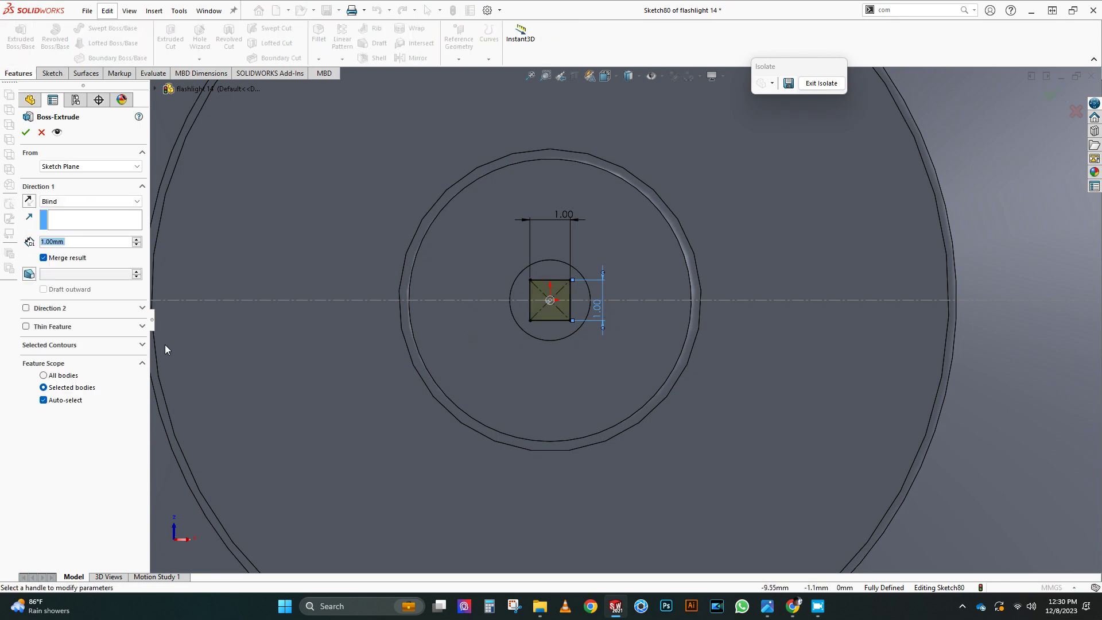
middle_click_drag(397, 323, 502, 356)
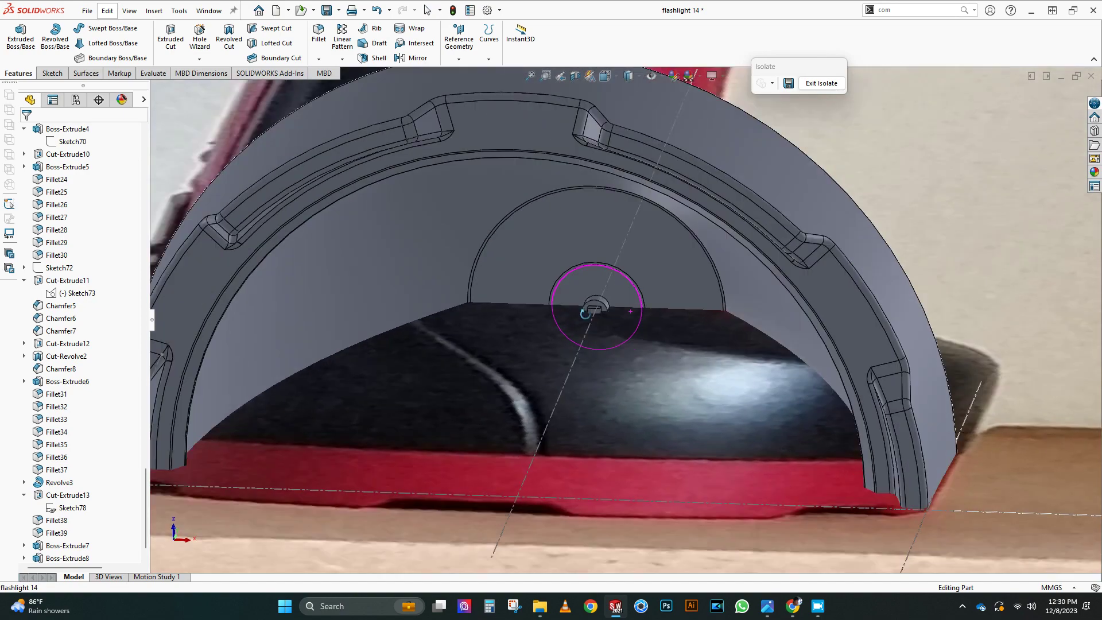
left_click(598, 308)
left_click(640, 249)
left_click_drag(74, 241, 39, 241)
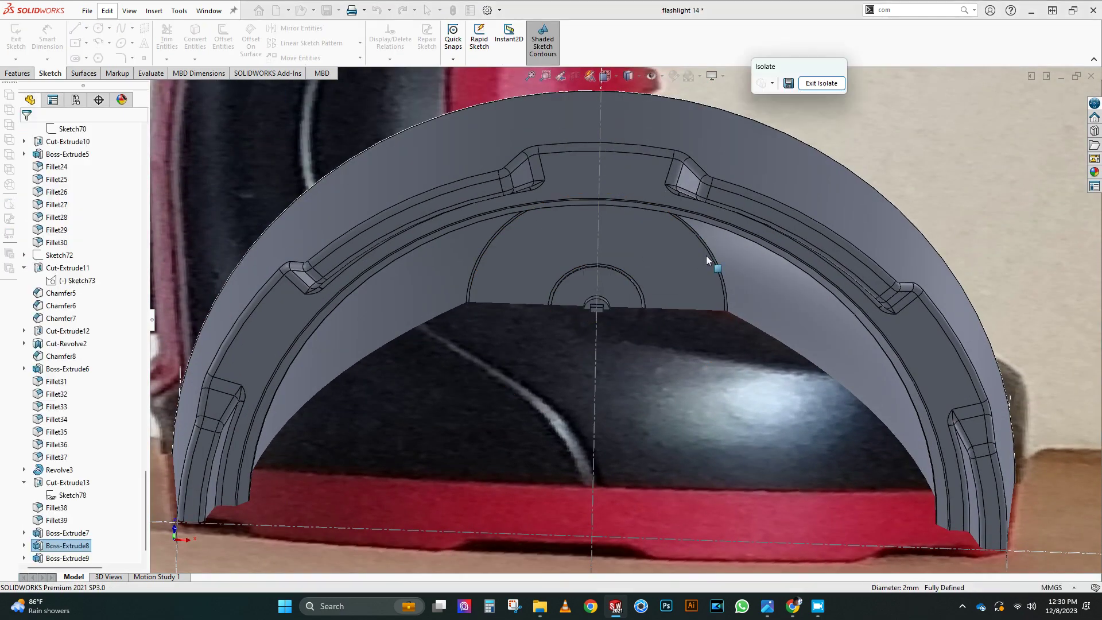
Sketch a circle centered on the plug's face around the disc and set its diameter to 4 mm
left_click(188, 85)
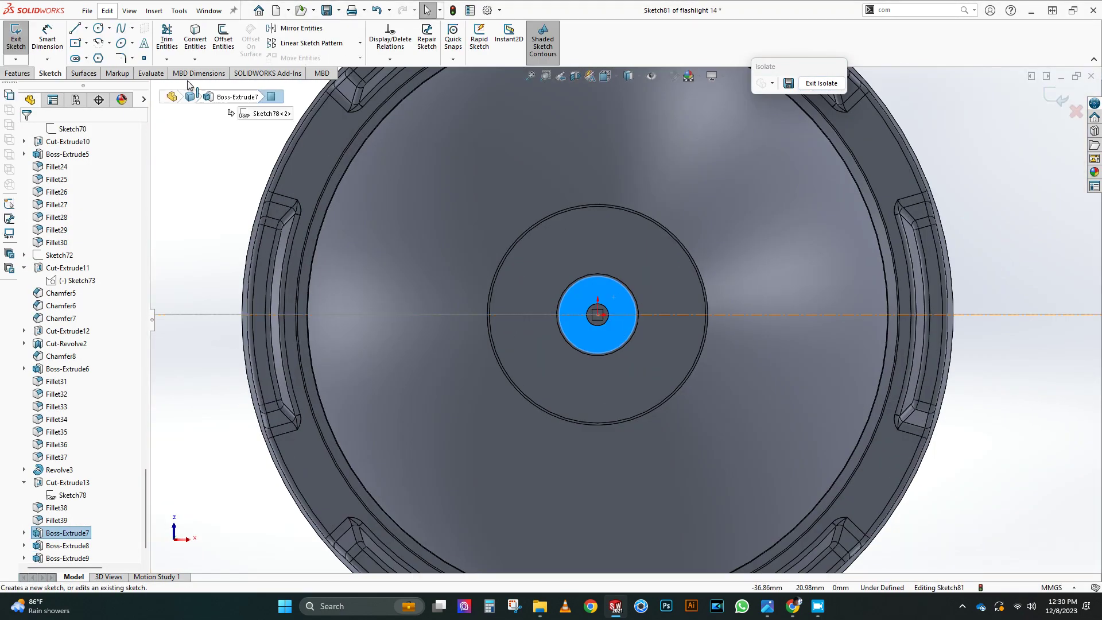
left_click(98, 28)
left_click(597, 314)
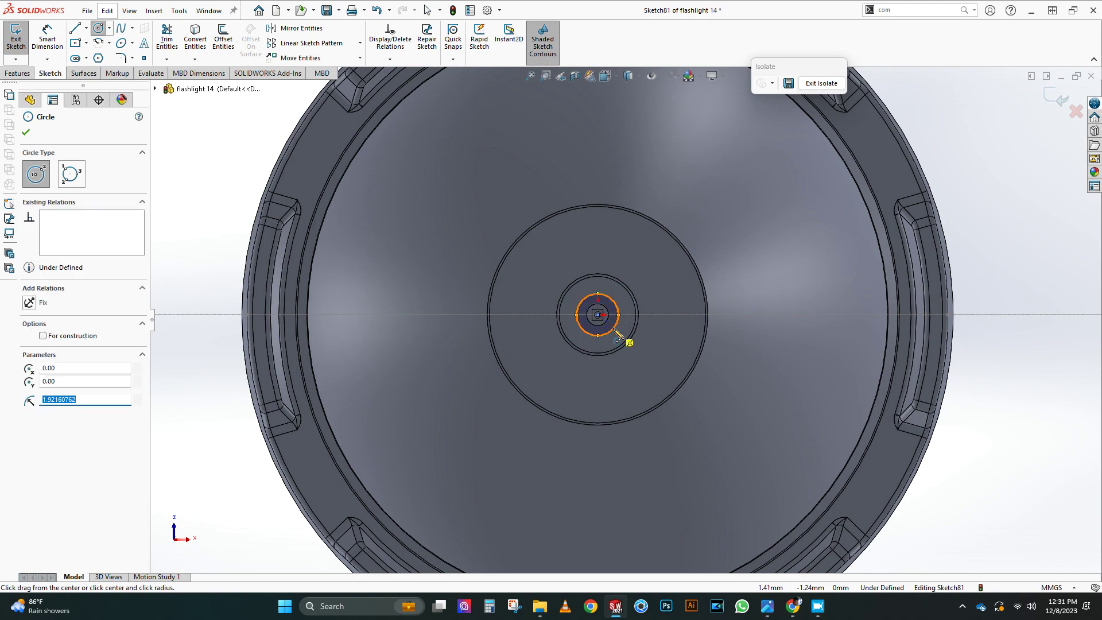
right_click_drag(613, 329, 609, 299)
left_click(604, 295)
left_click(590, 230)
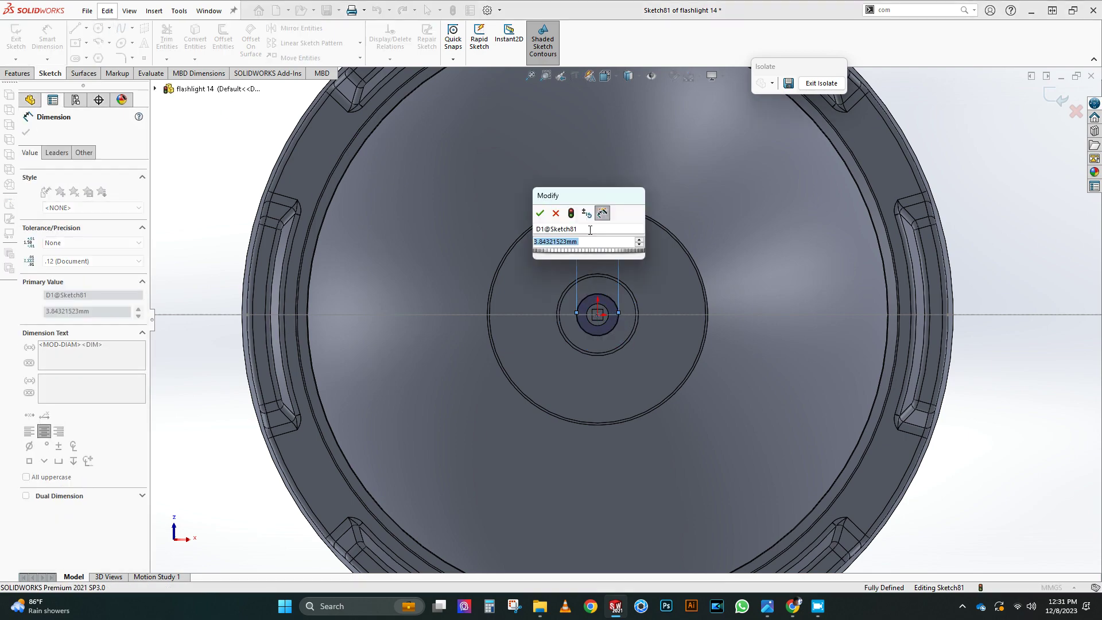
key("Return")
Extrude the 4 mm circle into a separate cylinder body enclosing the disc and square
mouse_move(608, 299)
middle_mouse_down()
mouse_move(565, 262)
mouse_move(591, 293)
middle_mouse_up()
scroll(608, 307, "down", 1)
right_click_drag(594, 322, 562, 319)
key("Return")
middle_click_drag(583, 345, 631, 318)
left_click_drag(65, 243, 26, 245)
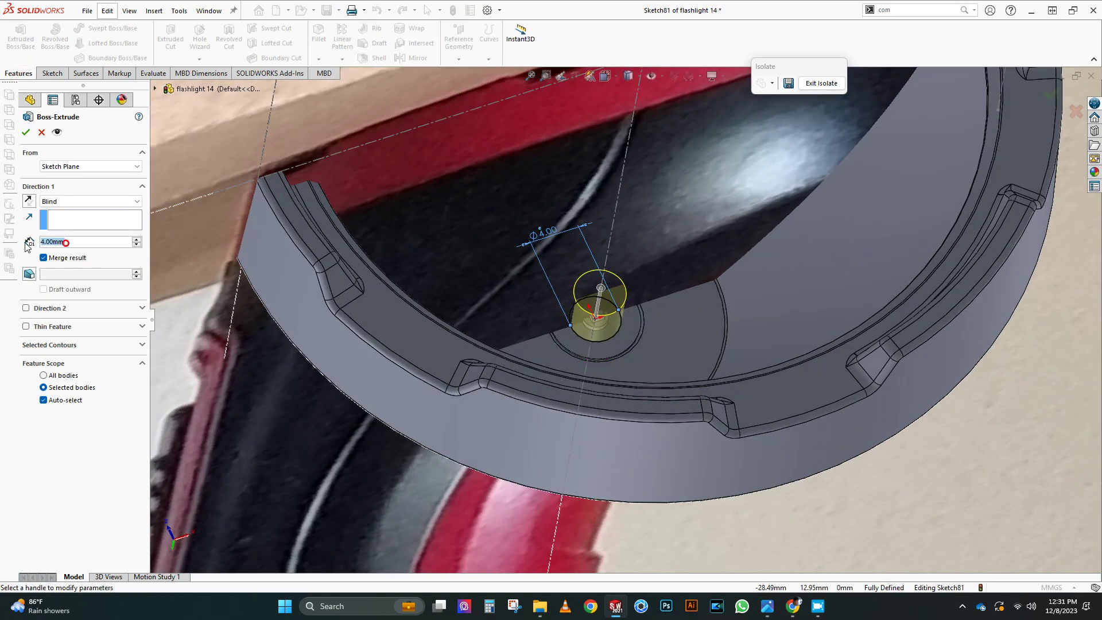
left_click(25, 132)
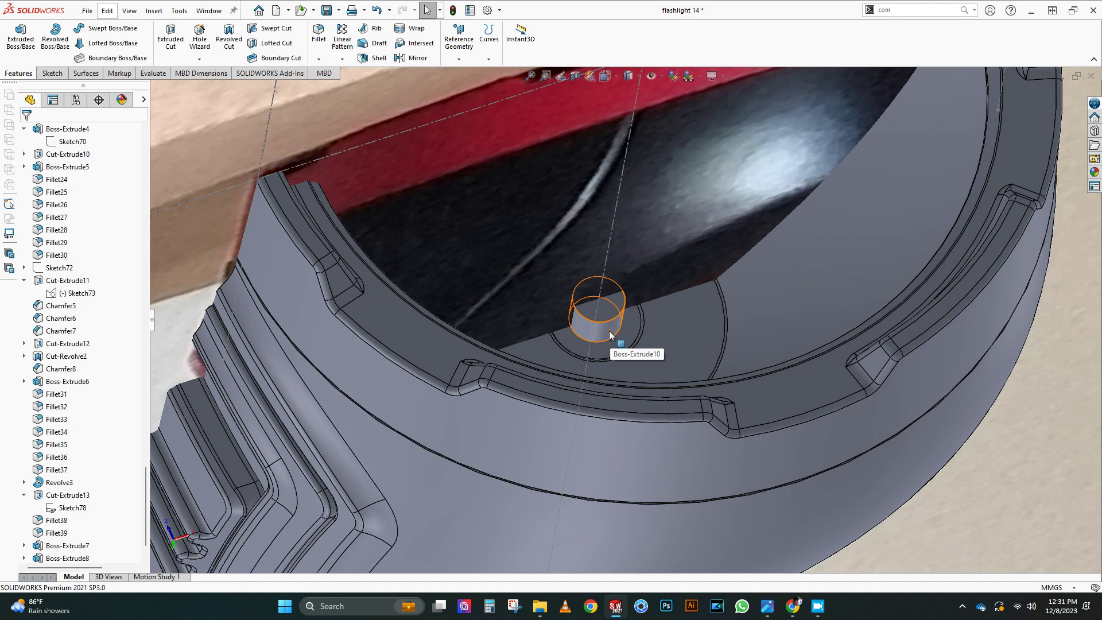
Isolate the cylinder and round its outer end into a dome with a 2 mm fillet
right_click(610, 331)
left_click(649, 537)
middle_click_drag(603, 305, 584, 296)
key("f")
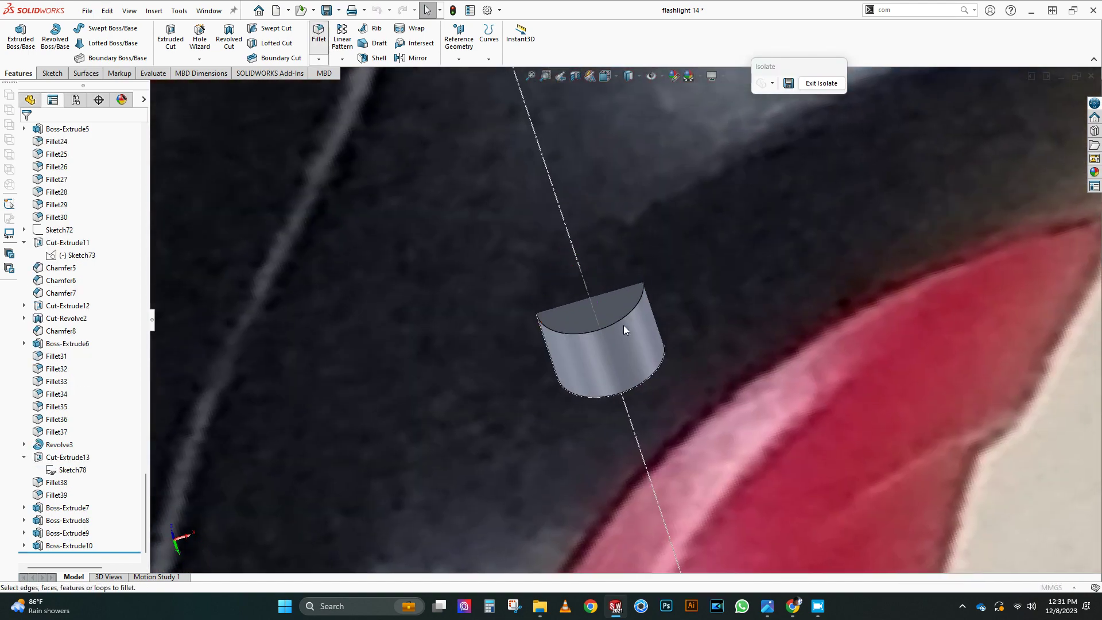
left_click(622, 318)
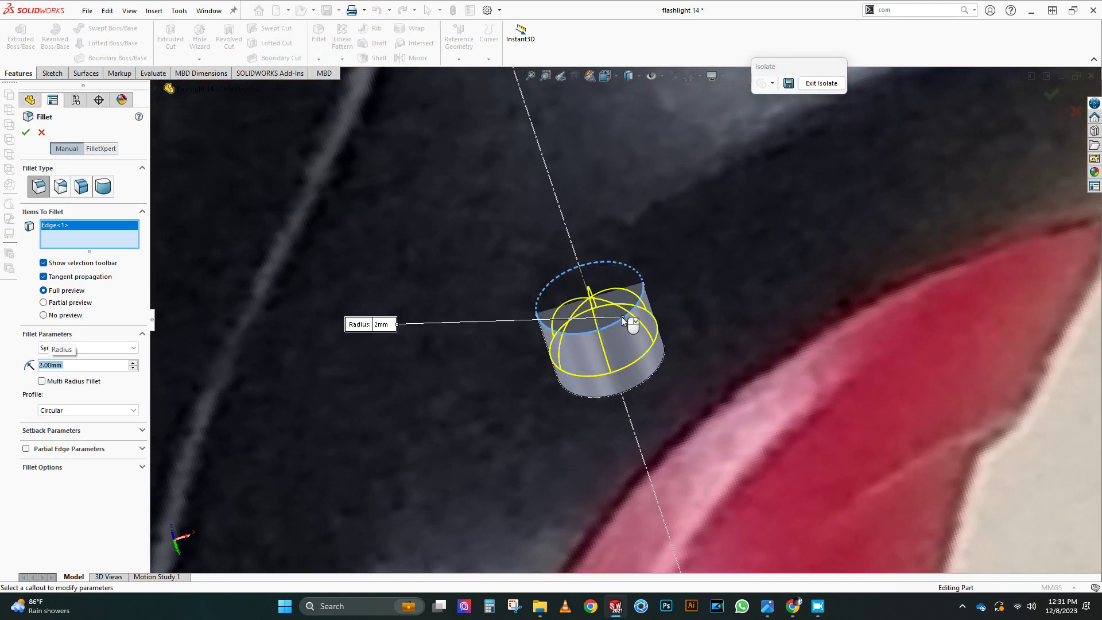
middle_click_drag(623, 321, 620, 302)
scroll(620, 310, "down", 2)
left_click(26, 132)
Shell the domed cylinder, removing its flat base face
scroll(652, 367, "down", 2)
middle_click_drag(652, 368, 646, 327)
left_click(362, 57)
left_click(593, 455)
left_click(74, 244)
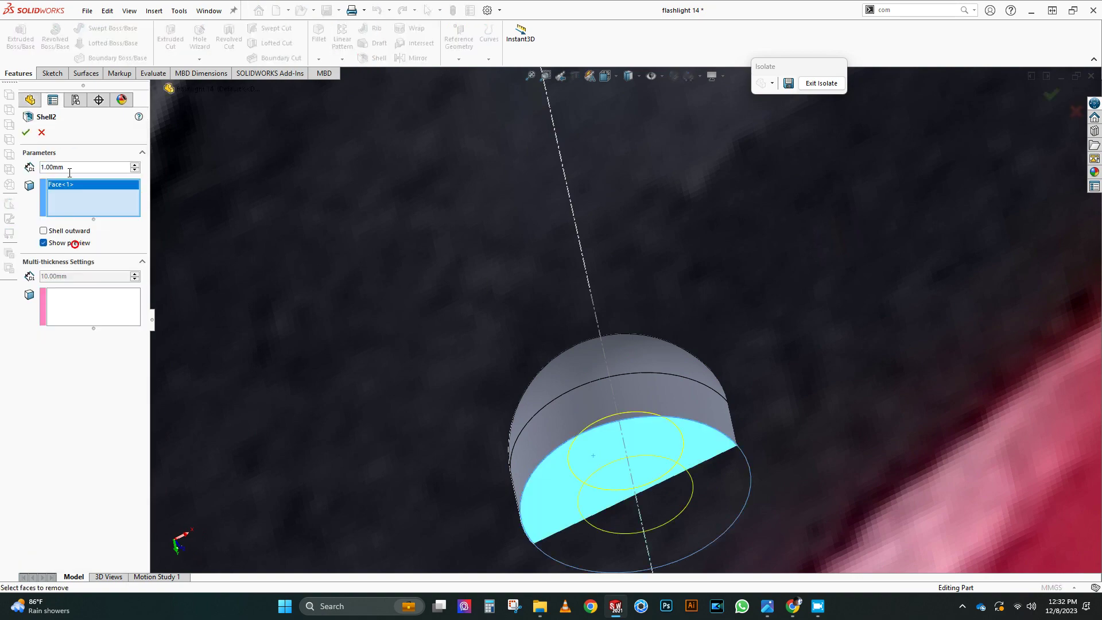
Leave the isolated view and apply a 0.25 mm fillet to the circular seam edge between the head and the bezel ring
scroll(623, 324, "up", 10)
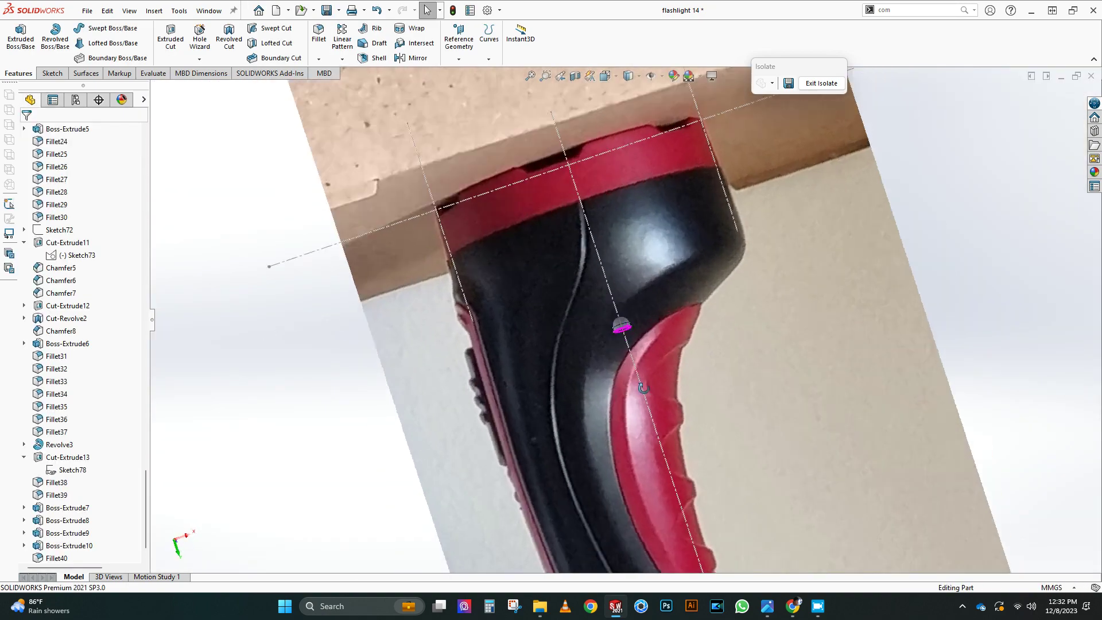
middle_click_drag(612, 326, 623, 362)
left_click(817, 85)
scroll(668, 322, "up", 3)
middle_click_drag(669, 322, 648, 339)
scroll(561, 295, "down", 10)
key("f")
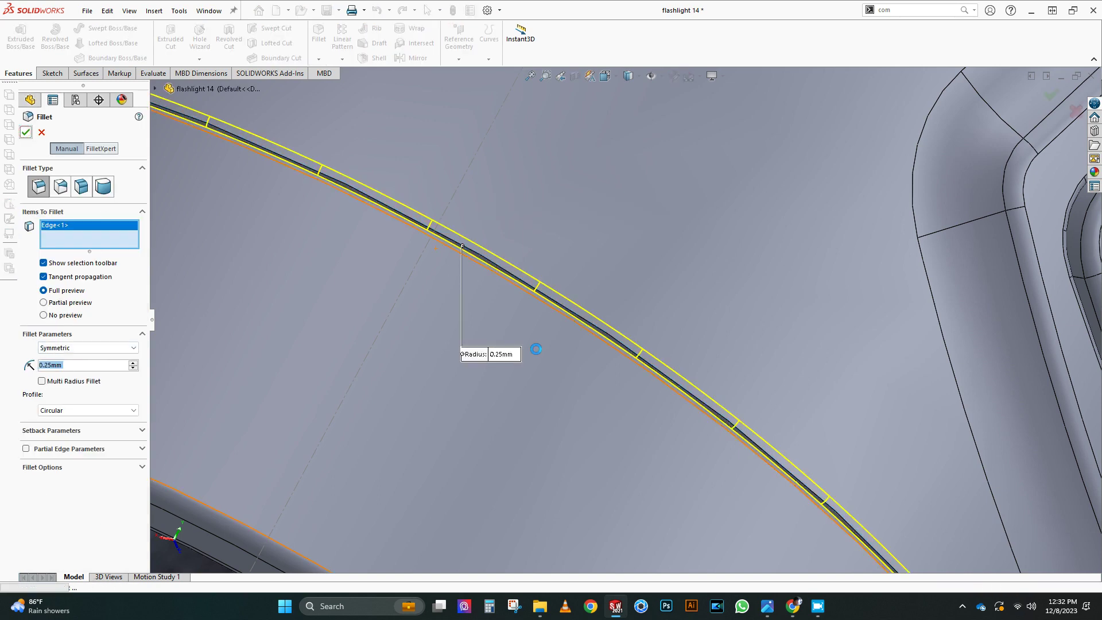
key("Return")
Save the flashlight part
scroll(574, 276, "up", 8)
mouse_move(622, 249)
middle_mouse_down()
mouse_move(401, 291)
mouse_move(558, 275)
mouse_move(538, 288)
mouse_move(773, 289)
mouse_move(467, 241)
mouse_move(551, 253)
middle_mouse_up()
scroll(551, 252, "up", 3)
left_click(326, 10)
Hide Sketch1 with the reference picture and bring the complete flashlight into the front view
scroll(571, 332, "down", 4)
middle_click_drag(570, 332, 579, 247)
scroll(108, 388, "up", 3)
scroll(107, 388, "up", 20)
left_click(58, 445)
left_click(68, 429)
scroll(551, 310, "up", 3)
mouse_move(551, 310)
middle_mouse_down()
mouse_move(580, 230)
mouse_move(563, 210)
mouse_move(797, 327)
middle_mouse_up()
right_click(76, 282)
left_click(123, 400)
middle_click_drag(379, 304, 702, 253)
key("ctrl+1")
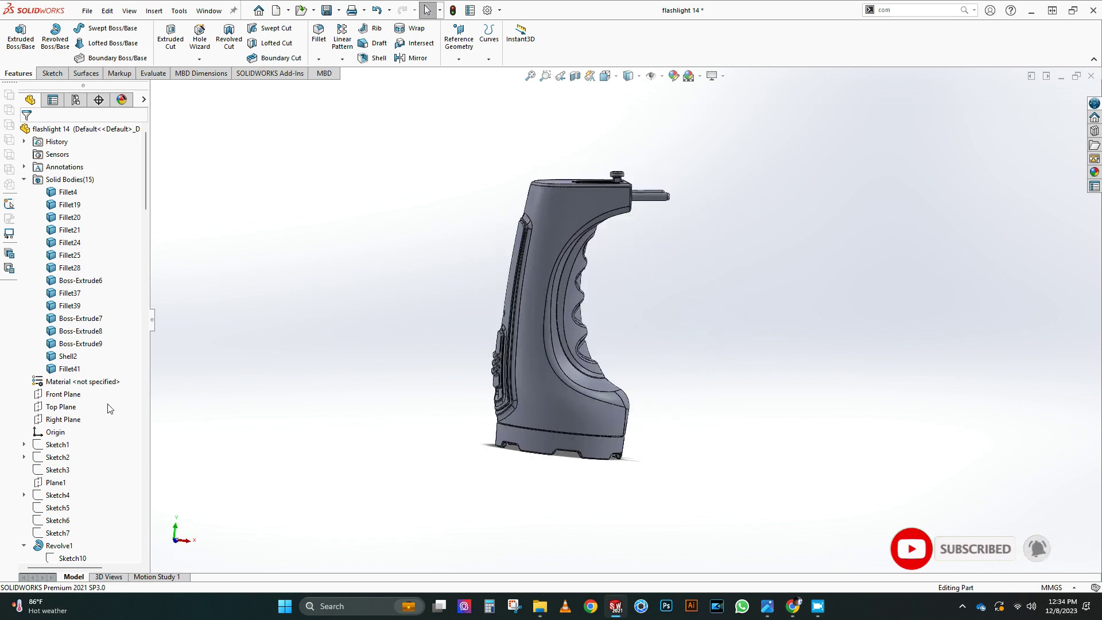
Show the 3DSketch1 guide curves belonging to the Boundary1 feature on the handle
scroll(98, 379, "down", 10)
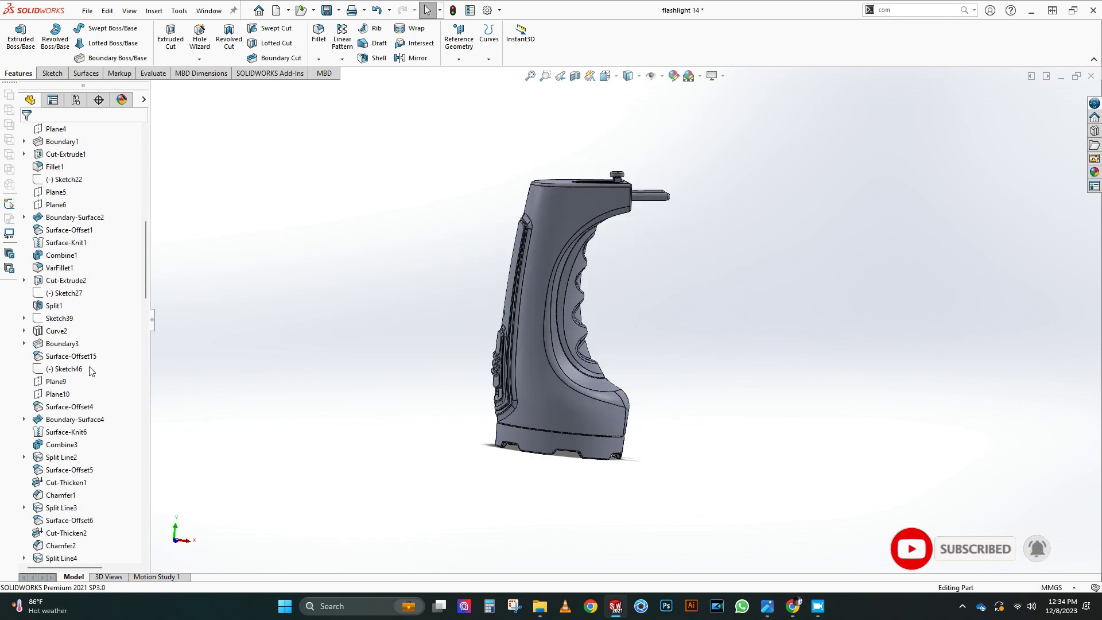
scroll(68, 344, "up", 3)
left_click(24, 255)
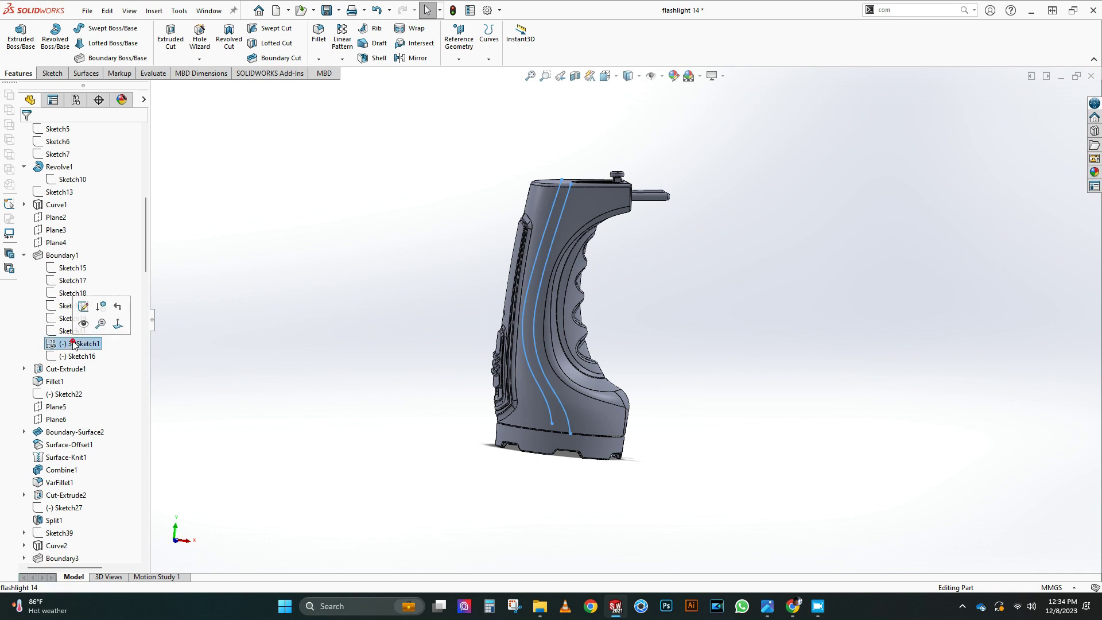
scroll(624, 169, "down", 5)
Sweep-cut a groove with a 1 mm circular profile along the sketch curve on the handle's front side, limiting the scope to the handle body
left_click(275, 29)
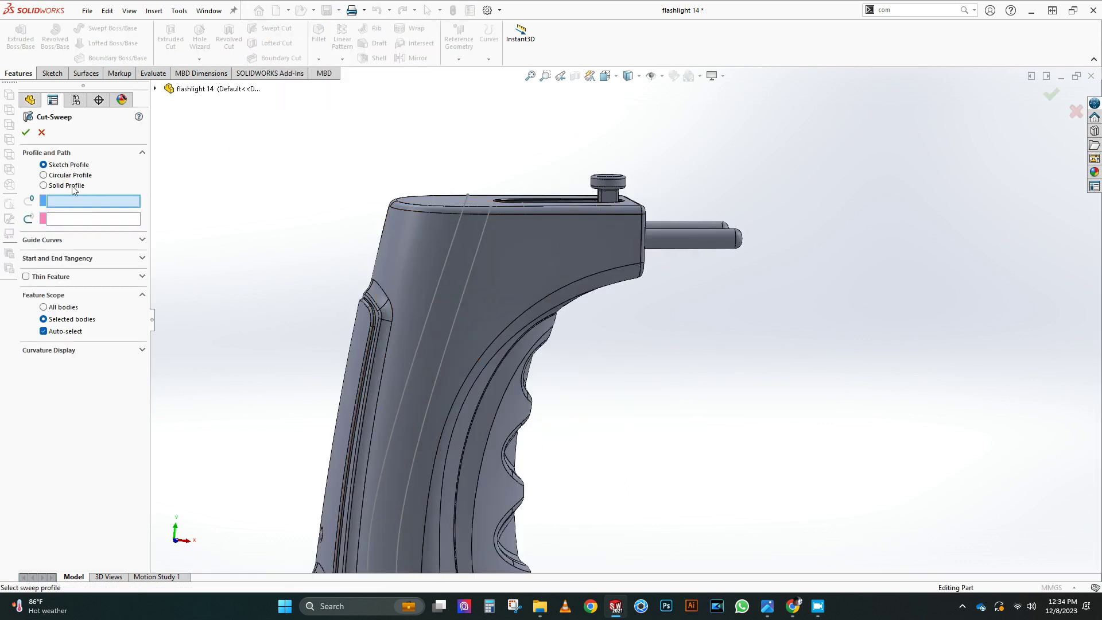
left_click(479, 243)
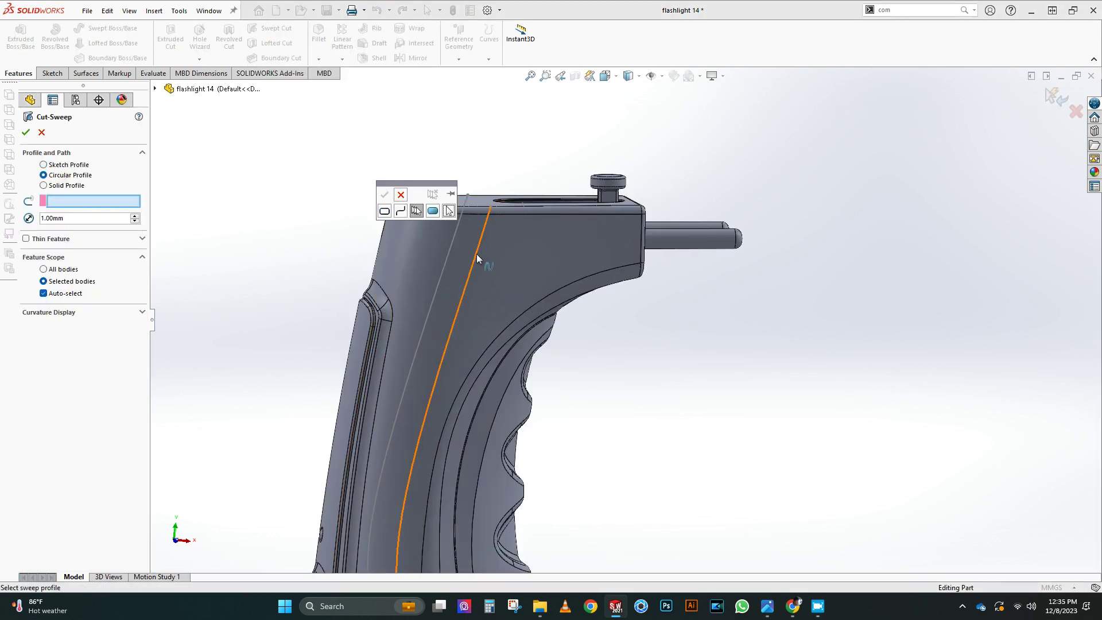
middle_click_drag(295, 225, 476, 269)
scroll(631, 229, "up", 5)
left_click(44, 312)
left_click(550, 187)
left_click(29, 133)
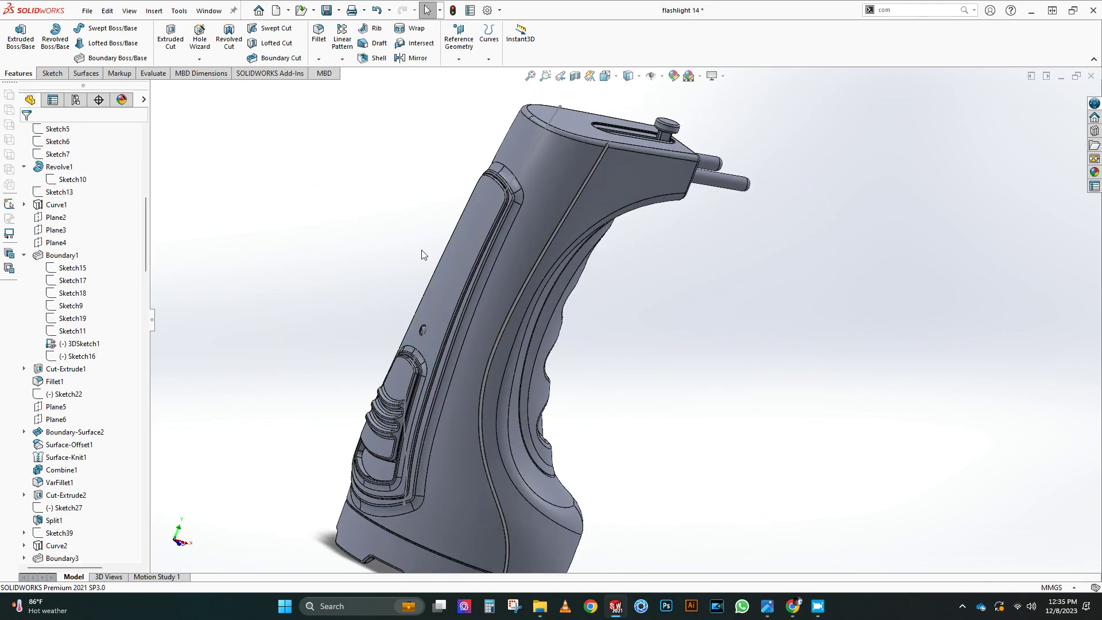
Sweep-cut a matching 1 mm circular groove along the sketch curve on the handle's opposite side, affecting only the handle body
middle_click_drag(421, 216, 453, 230)
scroll(474, 458, "down", 3)
middle_click_drag(475, 459, 551, 368)
scroll(555, 172, "up", 4)
middle_click_drag(554, 172, 614, 132)
scroll(582, 115, "down", 1)
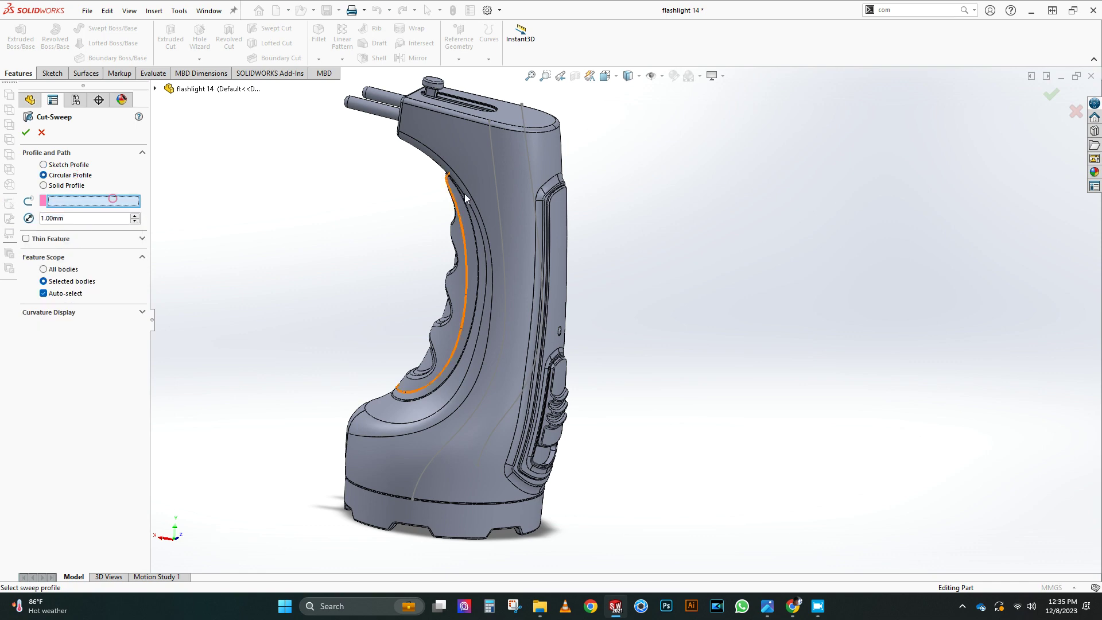
left_click(500, 209)
left_click(44, 312)
left_click(447, 447)
left_click(522, 344)
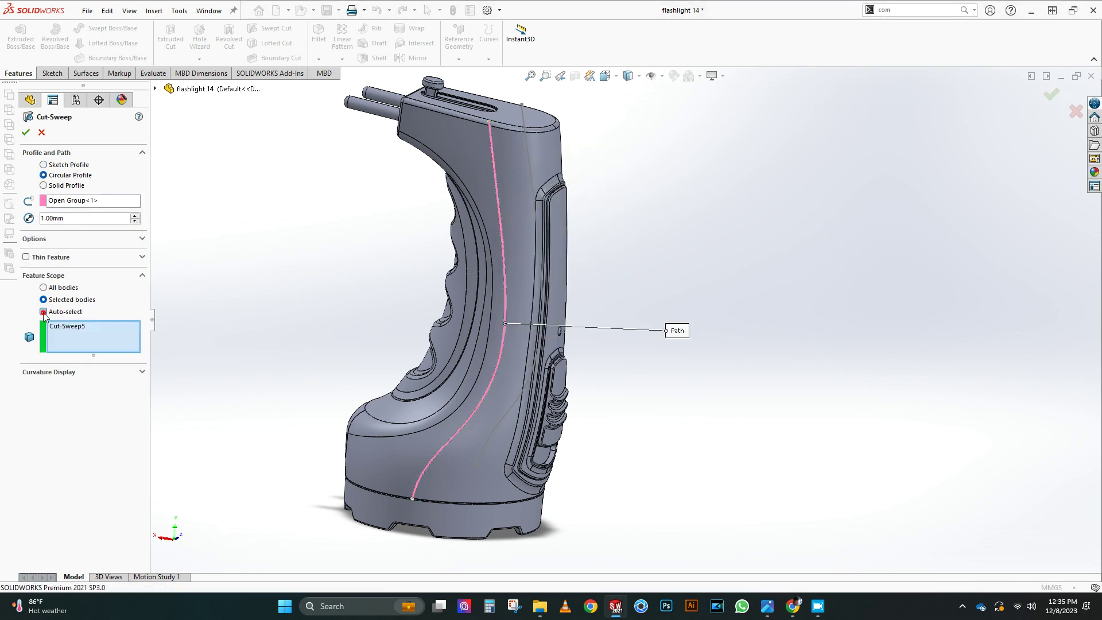
right_click(93, 342)
left_click(111, 349)
left_click(447, 448)
left_click(27, 132)
Hide the 3DSketch1 guide curves on the handle
scroll(488, 287, "down", 5)
middle_click_drag(525, 275, 459, 229)
scroll(71, 293, "down", 20)
right_click(72, 545)
left_click(258, 367)
Apply a 0.1 mm fillet to the edges of the swept-cut grooves on both sides of the handle
scroll(459, 287, "up", 5)
middle_click_drag(321, 318, 388, 354)
scroll(71, 377, "up", 20)
scroll(379, 253, "down", 7)
left_click(419, 259)
left_click(474, 224)
scroll(446, 353, "up", 5)
scroll(447, 352, "up", 5)
middle_click_drag(508, 135, 539, 208)
left_click(318, 35)
type("0.1")
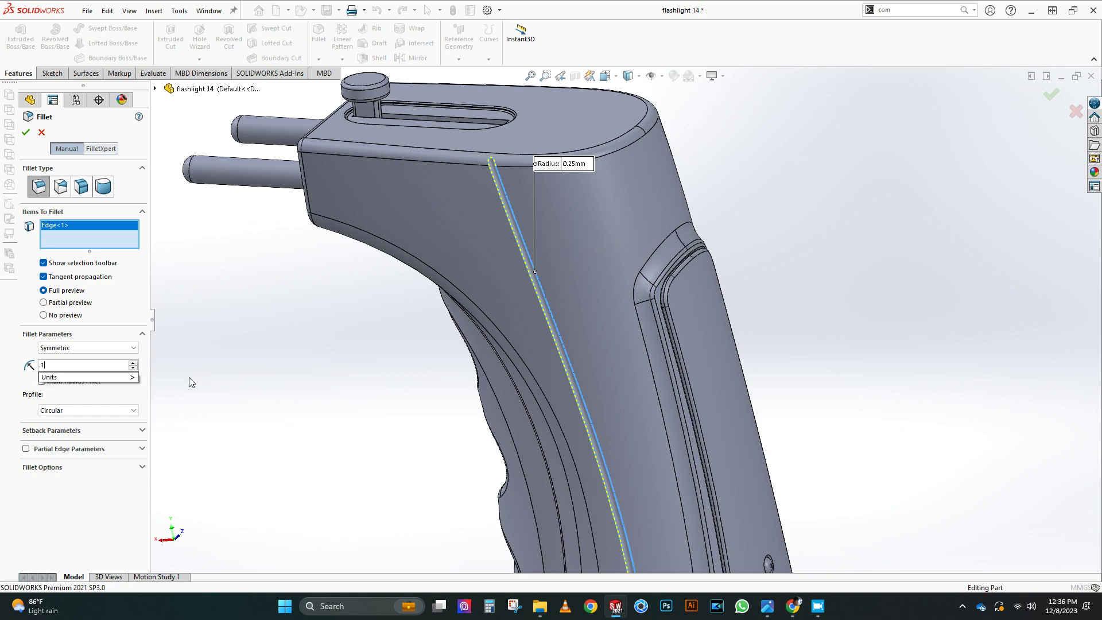
middle_click_drag(597, 437, 786, 428)
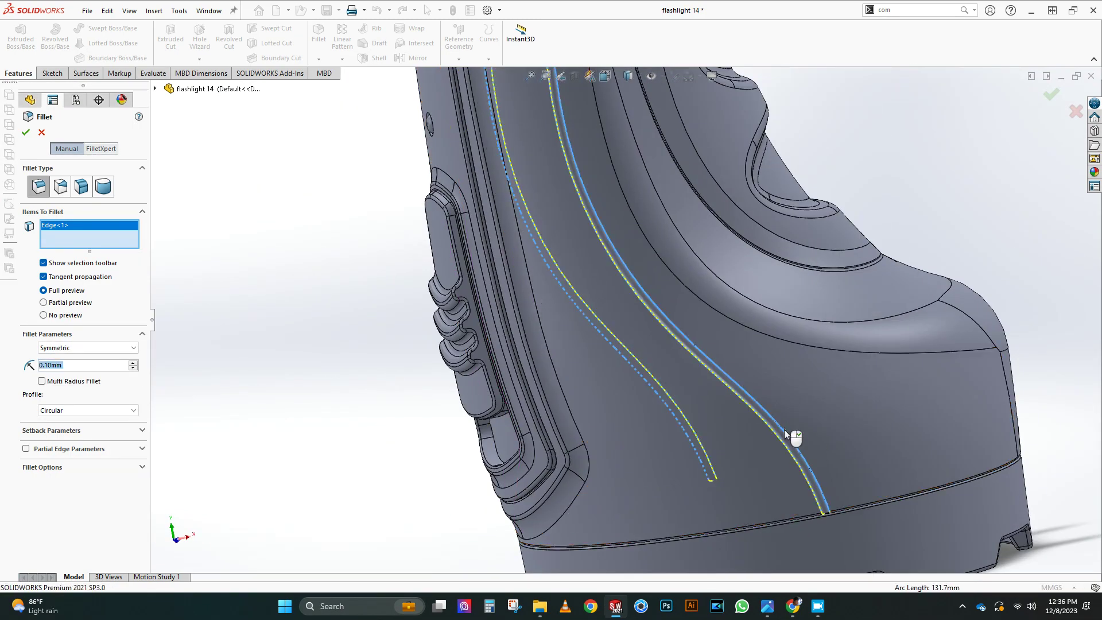
left_click(784, 429)
Save the flashlight part with the filleted side grooves
scroll(493, 241, "up", 7)
mouse_move(500, 242)
middle_mouse_down()
mouse_move(511, 175)
mouse_move(501, 247)
middle_mouse_up()
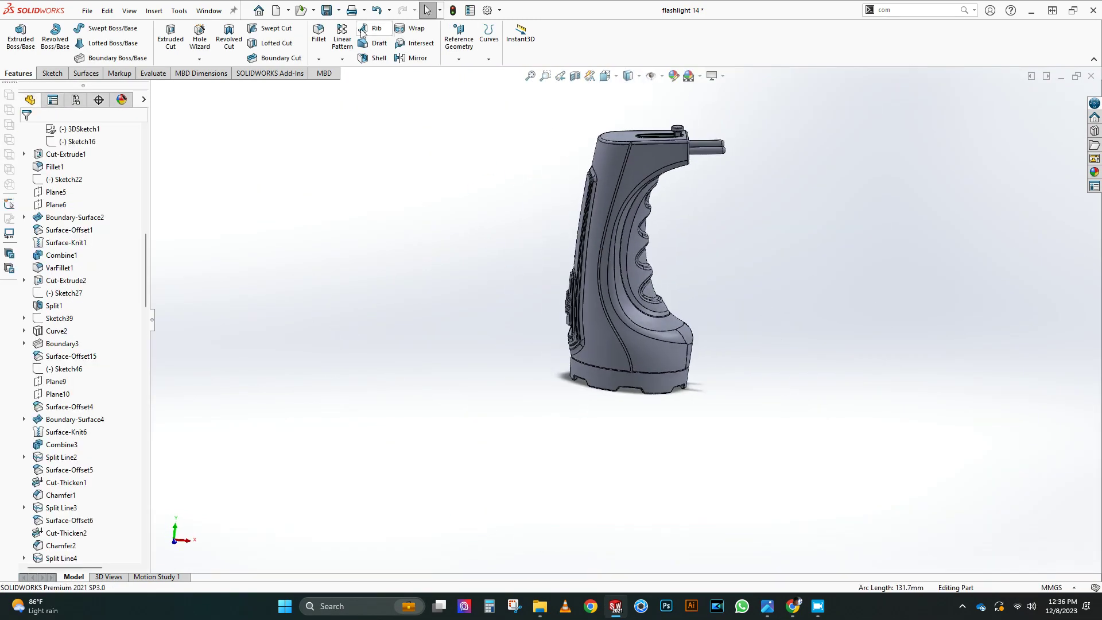
left_click(327, 11)
Examine the finished flashlight from several angles, including the handle grooves, grip and base
scroll(620, 316, "up", 1)
scroll(648, 246, "down", 3)
middle_click_drag(681, 437, 580, 305)
scroll(556, 378, "down", 5)
scroll(514, 339, "up", 3)
scroll(660, 391, "down", 2)
scroll(660, 258, "up", 5)
scroll(735, 176, "down", 4)
middle_click_drag(712, 367, 764, 448)
scroll(759, 377, "down", 3)
scroll(761, 358, "up", 3)
middle_click_drag(760, 376, 664, 283)
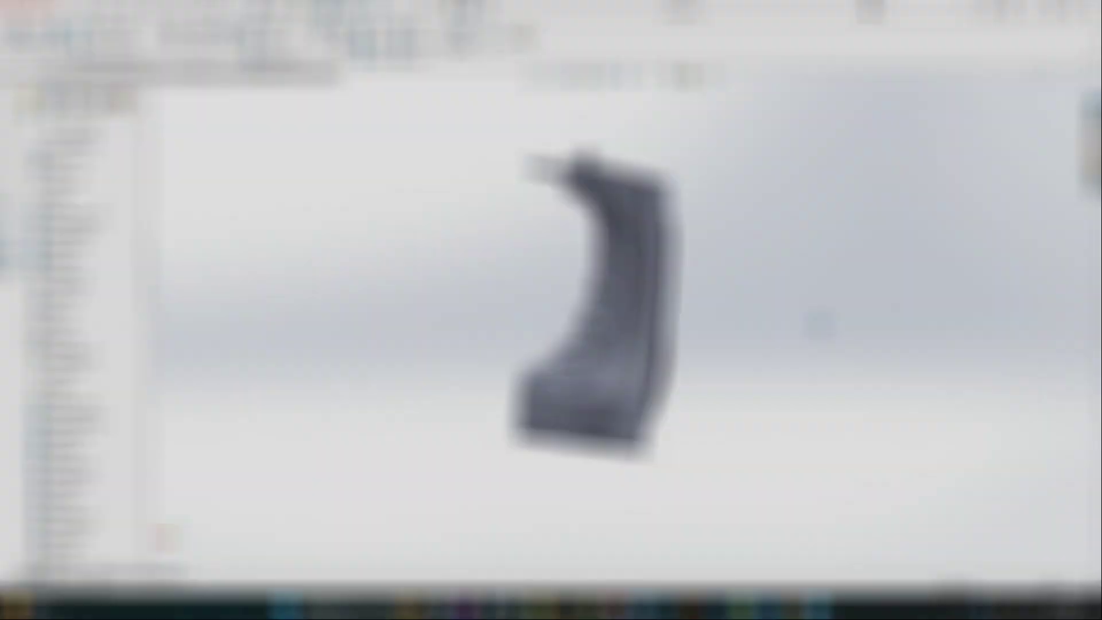